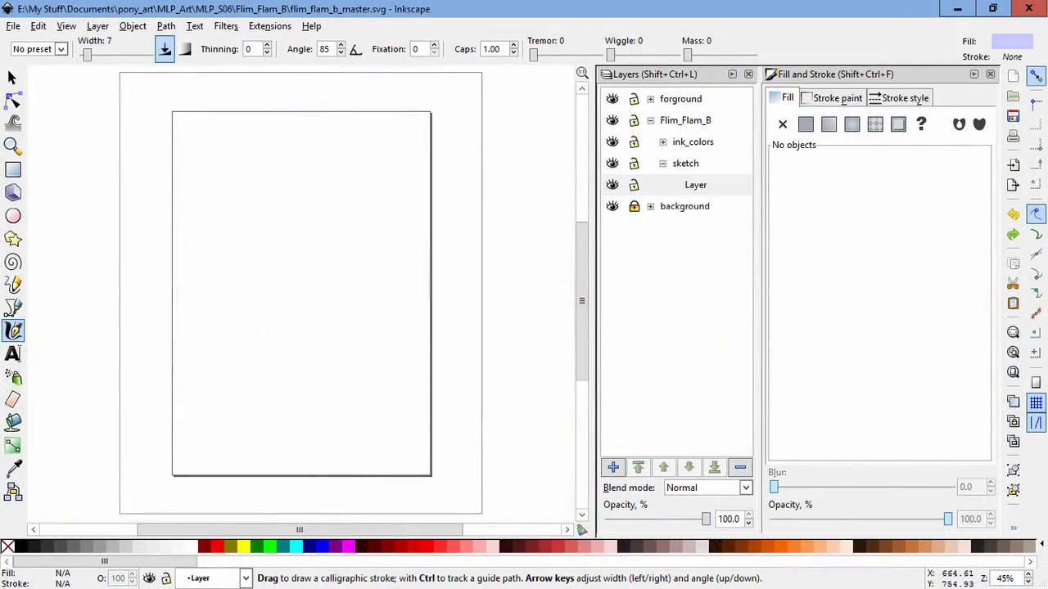
# - Sketch a light-blue chest circle in the upper middle of the page and a smaller hip circle below it
pyautogui.moveTo(283, 205)
pyautogui.mouseDown()
pyautogui.moveTo(277, 225)
pyautogui.moveTo(304, 223)
pyautogui.moveTo(288, 182)
pyautogui.moveTo(266, 205)
pyautogui.moveTo(271, 234)
pyautogui.moveTo(307, 246)
pyautogui.moveTo(292, 251)
pyautogui.mouseUp()
pyautogui.press('s')
pyautogui.press('Escape')
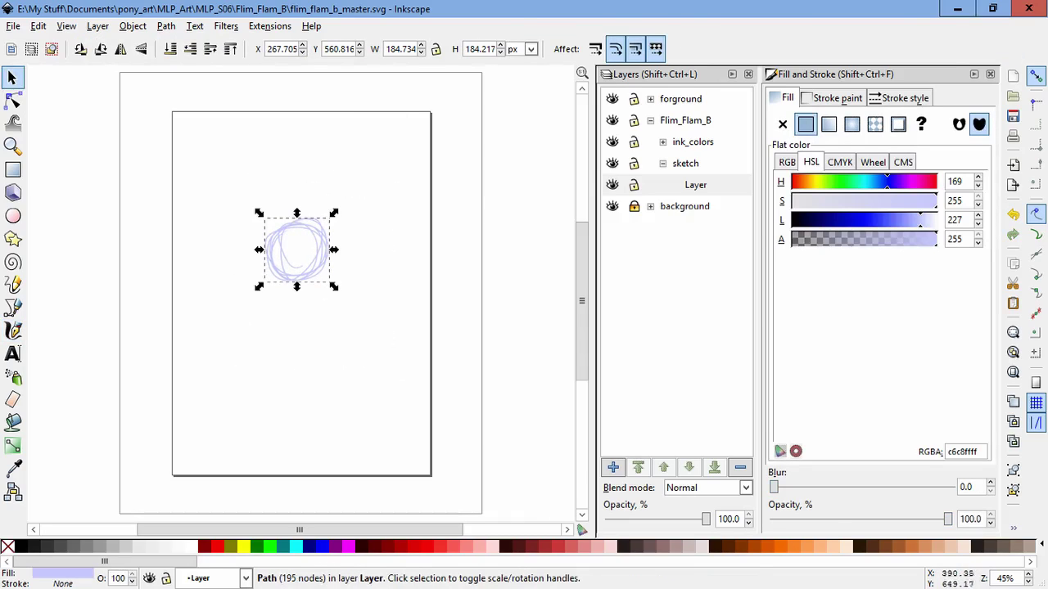
pyautogui.press('c')
pyautogui.moveTo(278, 305); pyautogui.dragTo(270, 327)
# - Sketch the curved front and back torso contours joining the chest circle to the hip circle
pyautogui.scroll(1, 248, 209)
pyautogui.moveTo(322, 276); pyautogui.dragTo(296, 333)
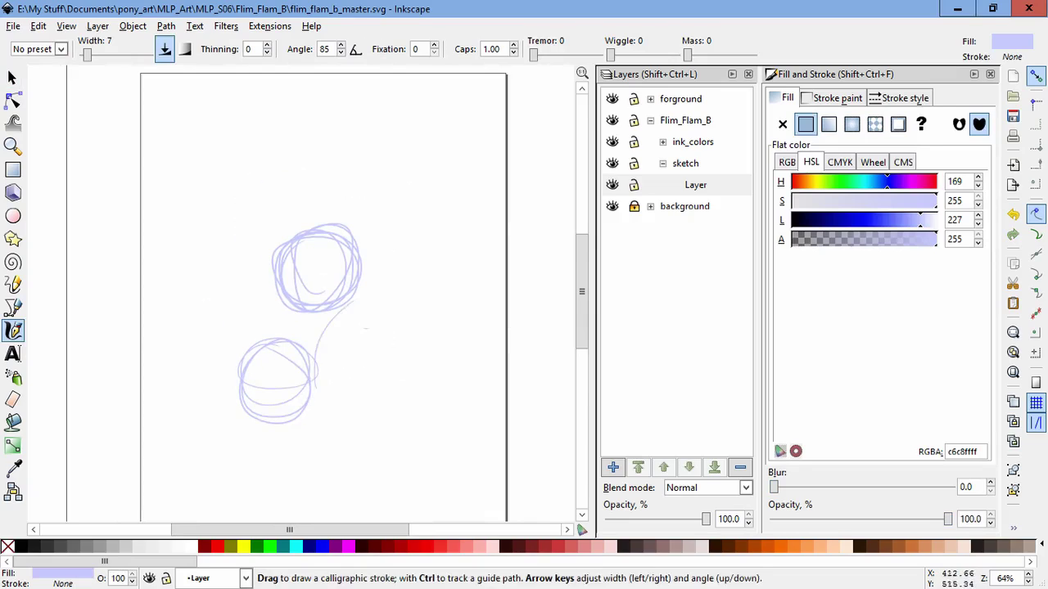
pyautogui.moveTo(276, 261); pyautogui.dragTo(249, 426)
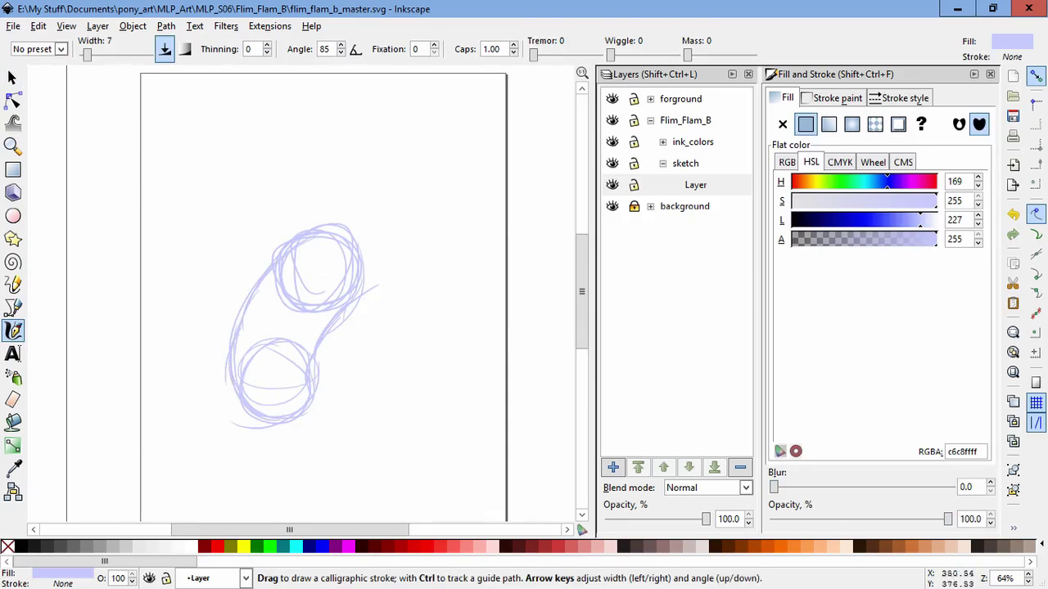
# - Add a new sketch layer and sketch the shoulder circle and upper part of the bent foreleg beside the chest
pyautogui.moveTo(343, 246)
pyautogui.mouseDown()
pyautogui.moveTo(364, 238)
pyautogui.moveTo(368, 270)
pyautogui.moveTo(386, 254)
pyautogui.moveTo(404, 314)
pyautogui.mouseUp()
pyautogui.hotkey('ctrl', 'shift', 'n')
pyautogui.press('Return')
pyautogui.moveTo(374, 270); pyautogui.dragTo(396, 305)
pyautogui.scroll(2, 327, 331)
# - Sketch the bent foreleg's lower section folding back to the hip, with its hoof, and reinforce the elbow contours
pyautogui.moveTo(277, 359); pyautogui.dragTo(255, 409)
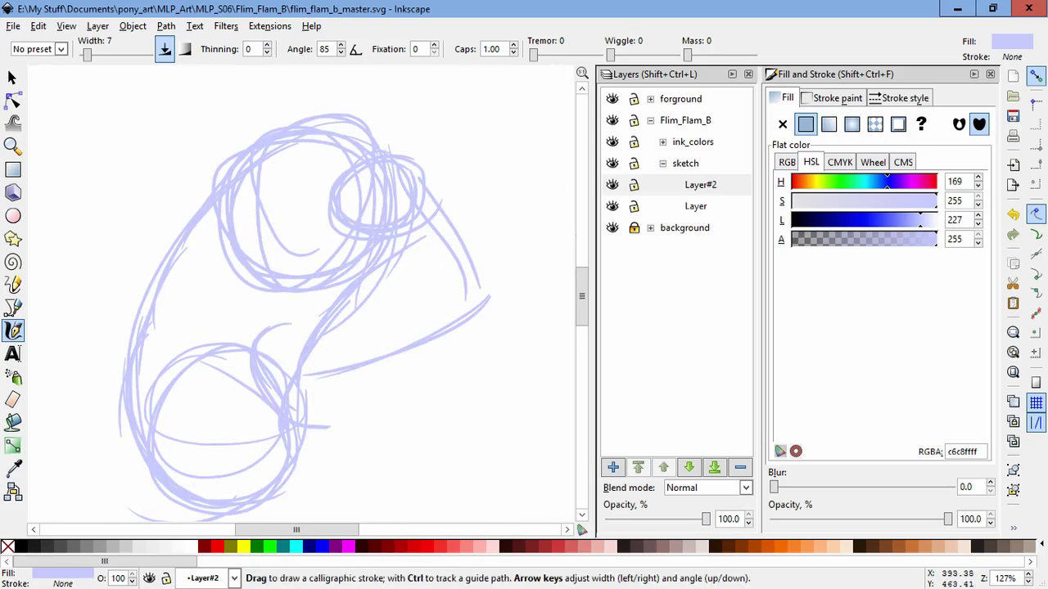
pyautogui.moveTo(338, 373); pyautogui.dragTo(331, 430)
pyautogui.moveTo(268, 326); pyautogui.dragTo(324, 311)
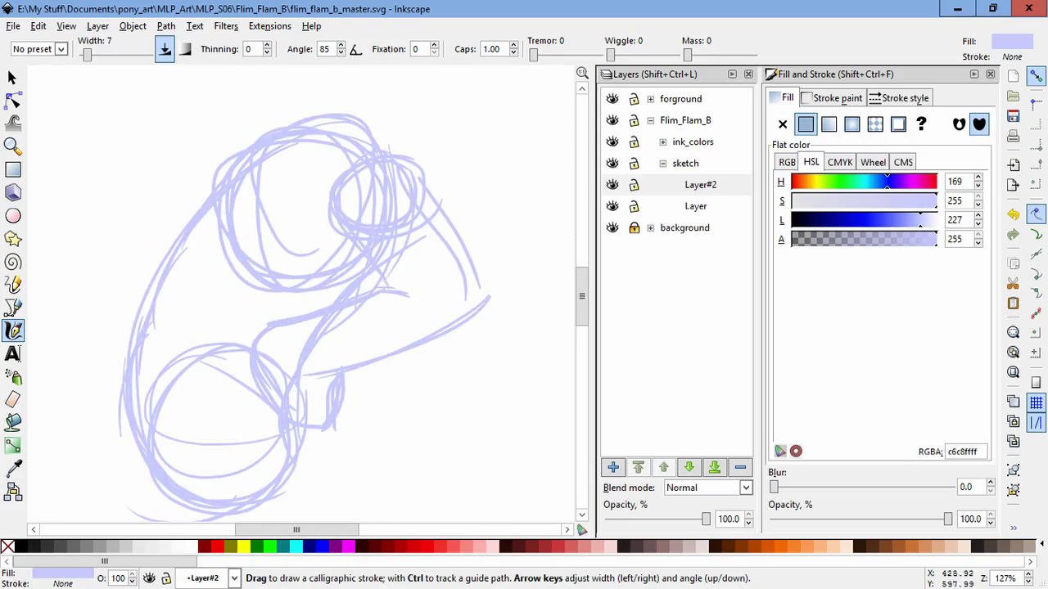
pyautogui.moveTo(336, 238); pyautogui.dragTo(405, 293)
pyautogui.moveTo(430, 187); pyautogui.dragTo(496, 304)
pyautogui.moveTo(369, 205); pyautogui.dragTo(348, 356)
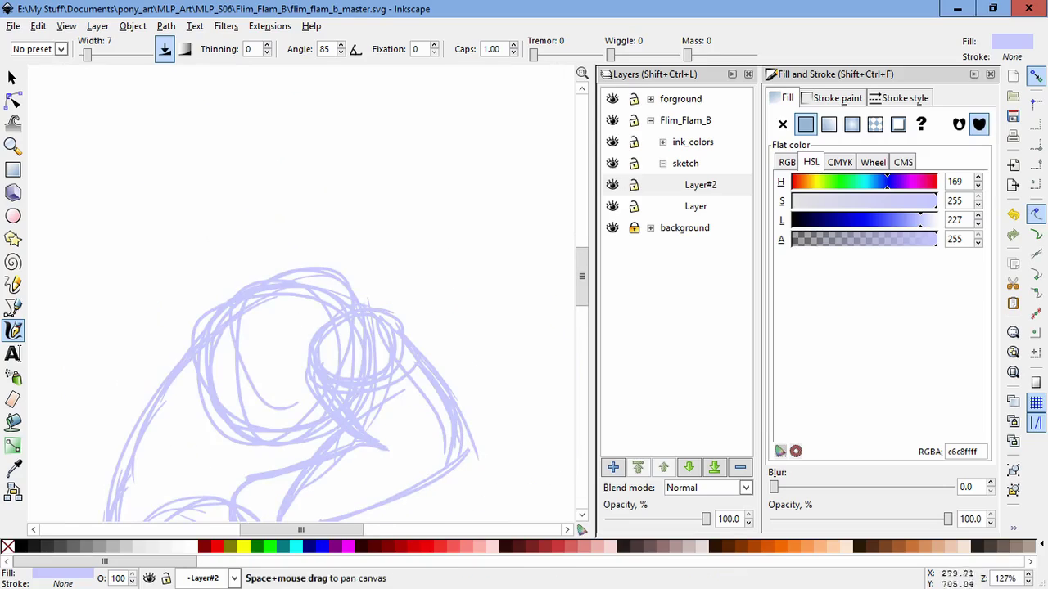
# - Sketch the other shoulder circle and a raised foreleg bending at the elbow above the chest
pyautogui.moveTo(246, 337)
pyautogui.mouseDown()
pyautogui.moveTo(298, 326)
pyautogui.moveTo(287, 305)
pyautogui.mouseUp()
pyautogui.moveTo(98, 213)
pyautogui.mouseDown()
pyautogui.moveTo(195, 319)
pyautogui.moveTo(242, 96)
pyautogui.moveTo(191, 193)
pyautogui.mouseUp()
pyautogui.moveTo(236, 167); pyautogui.dragTo(150, 208)
pyautogui.moveTo(285, 90); pyautogui.dragTo(228, 165)
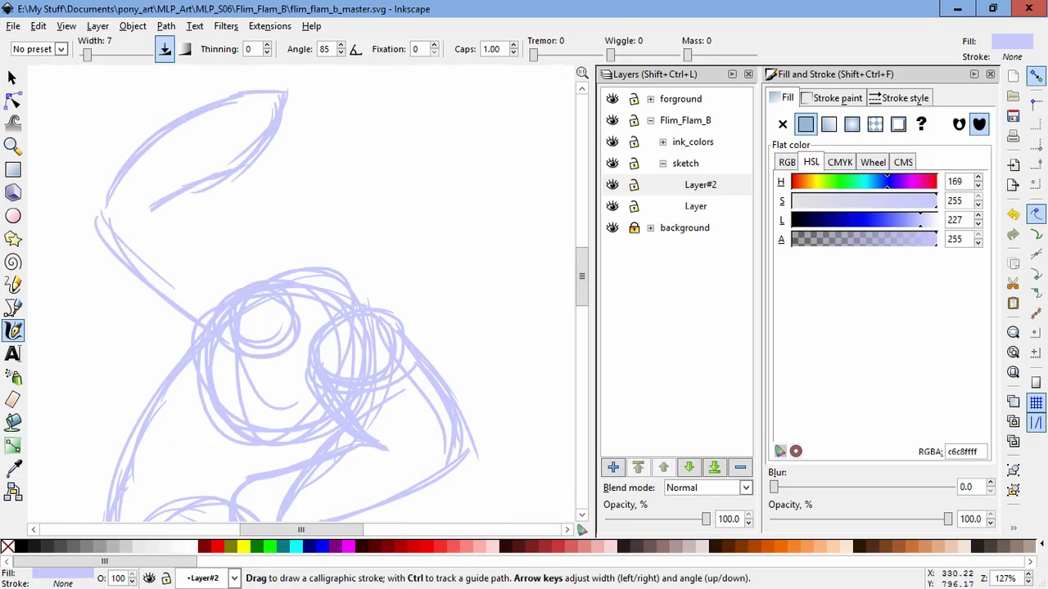
pyautogui.moveTo(169, 198); pyautogui.dragTo(275, 280)
pyautogui.press('-')
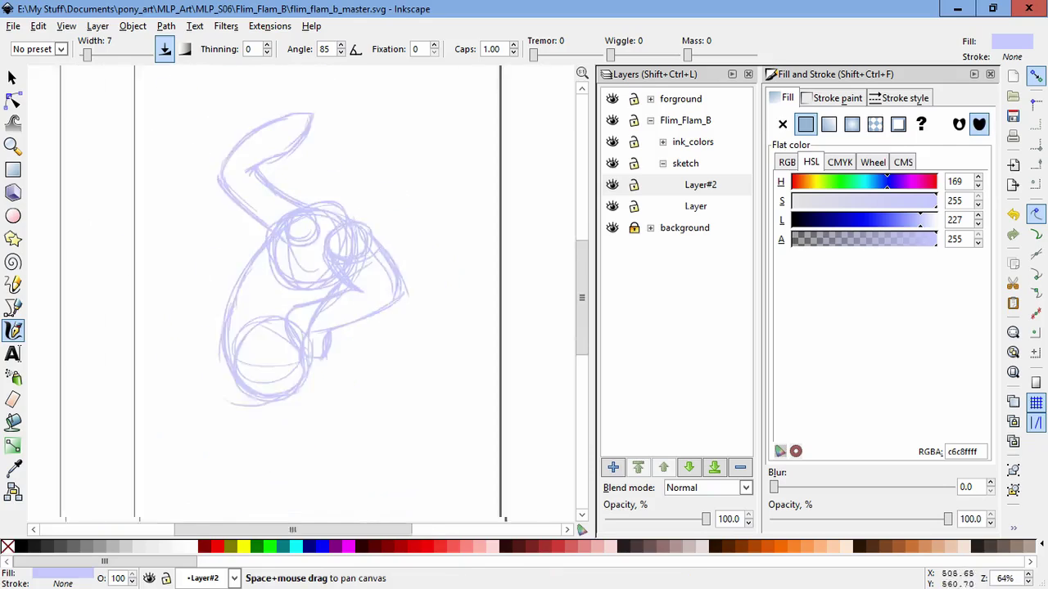
# - Add another sketch layer and try out straight leg lines below the hip circle
pyautogui.hotkey('ctrl', 'shift', 'n')
pyautogui.press('Return')
pyautogui.moveTo(342, 260); pyautogui.dragTo(404, 360)
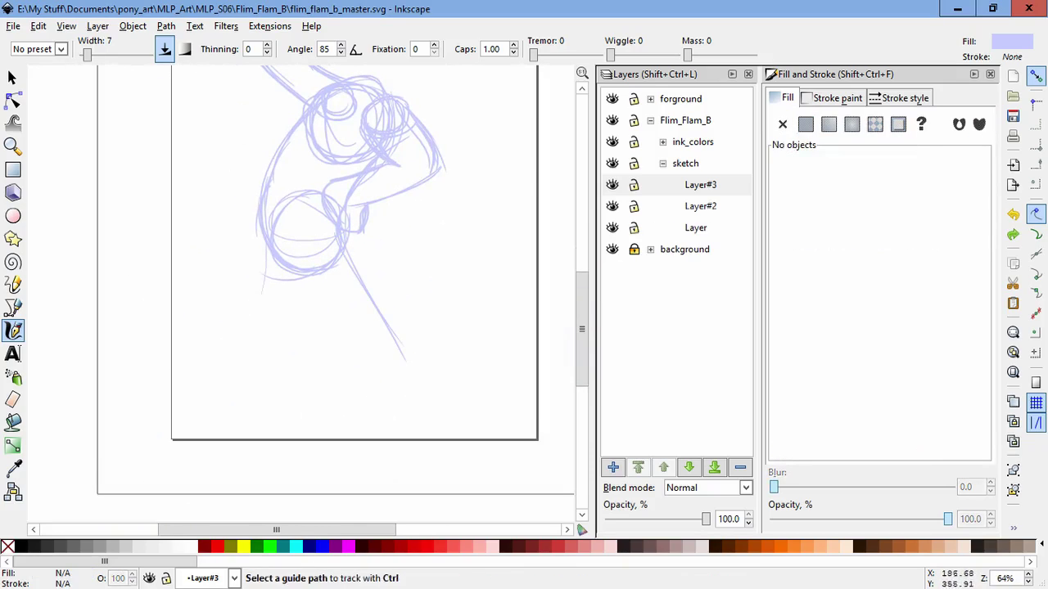
pyautogui.moveTo(259, 237); pyautogui.dragTo(185, 373)
pyautogui.hotkey('ctrl', 'Up')
pyautogui.hotkey('ctrl', 'Up')
pyautogui.hotkey('ctrl', 'Up')
pyautogui.hotkey('ctrl', 'Left')
pyautogui.hotkey('ctrl', 'z')
pyautogui.hotkey('ctrl', 'z')
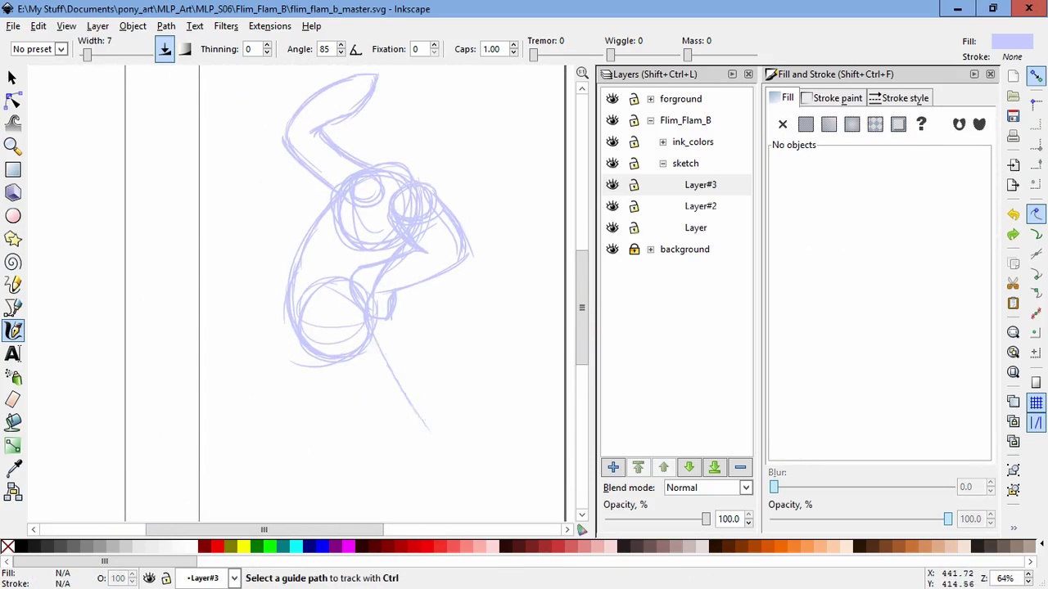
# - Sketch a hind leg stretching diagonally down from the hip circle to a flat hoof
pyautogui.moveTo(374, 337); pyautogui.dragTo(246, 475)
pyautogui.moveTo(278, 391)
pyautogui.mouseDown()
pyautogui.moveTo(201, 491)
pyautogui.moveTo(291, 482)
pyautogui.mouseUp()
pyautogui.press('ctrl')
# - Add another sketch layer and try out the thigh and lower contour of the second hind leg
pyautogui.hotkey('ctrl', 'shift', 'n')
pyautogui.press('Return')
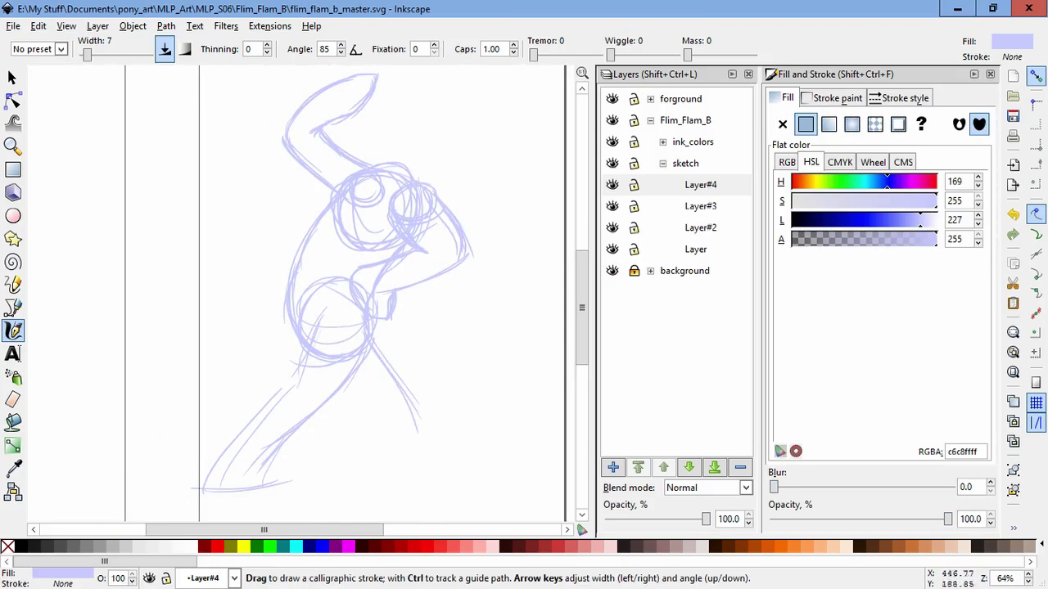
pyautogui.moveTo(410, 342); pyautogui.dragTo(382, 396)
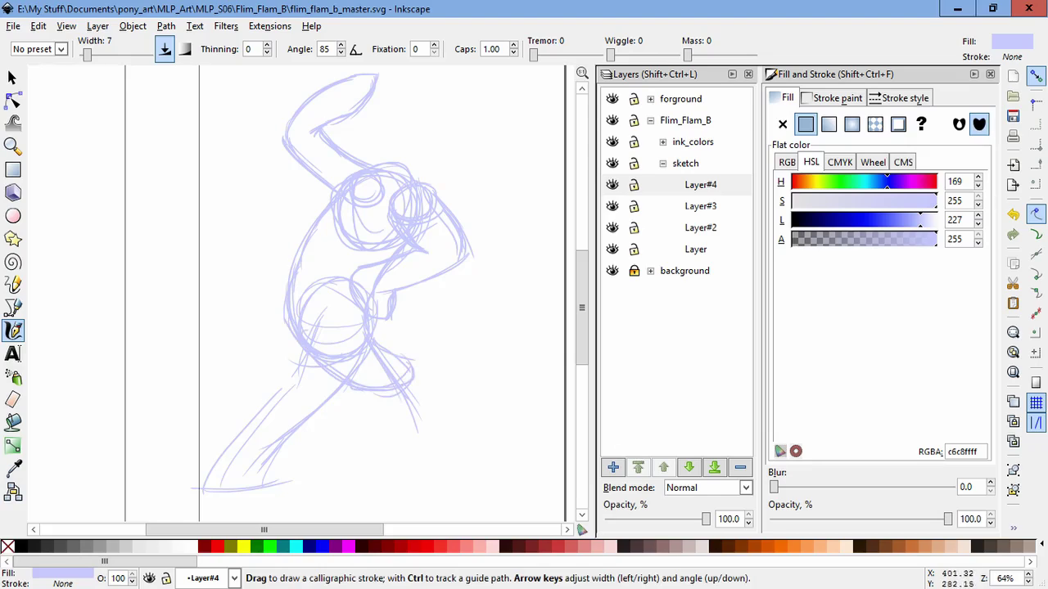
pyautogui.hotkey('ctrl', 'z')
pyautogui.hotkey('ctrl', 'z')
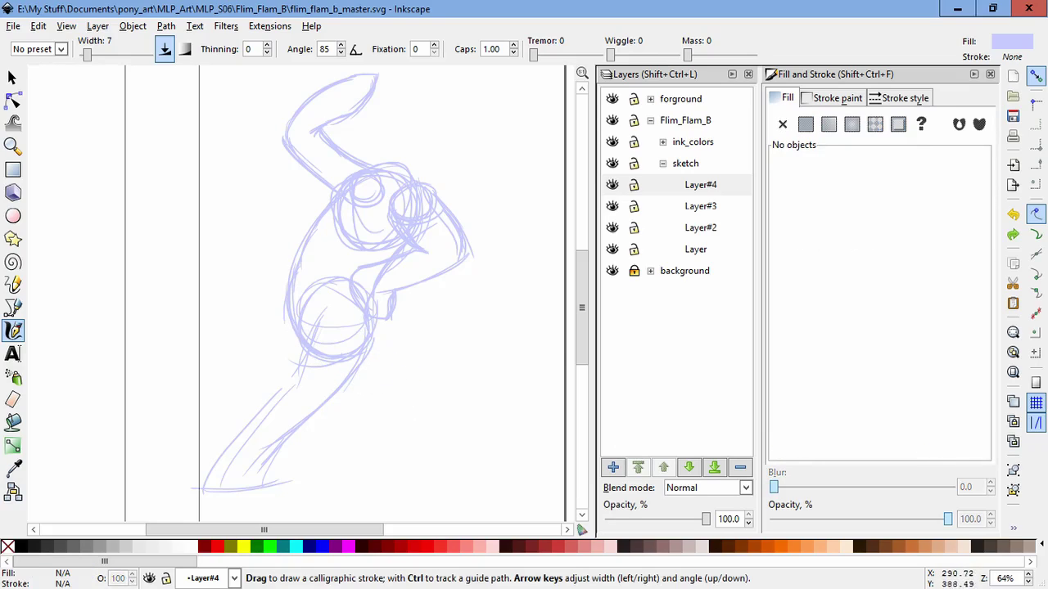
pyautogui.moveTo(393, 395); pyautogui.dragTo(348, 463)
pyautogui.hotkey('ctrl', 'z')
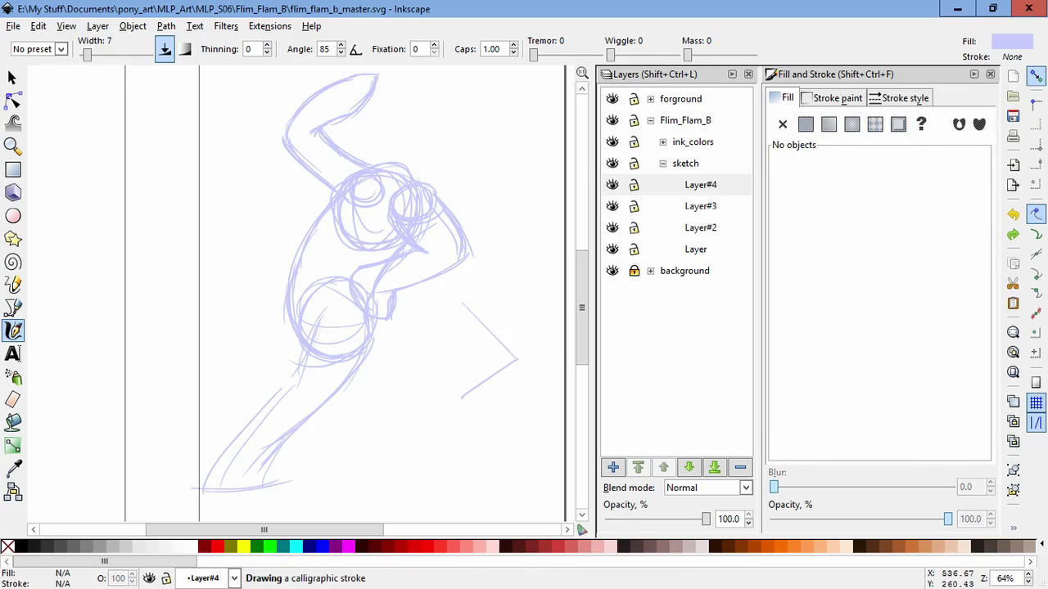
# - Sketch a zigzag pose guide beside the figure and rough in the second hind leg's joint lines and thigh
pyautogui.moveTo(417, 356); pyautogui.dragTo(446, 466)
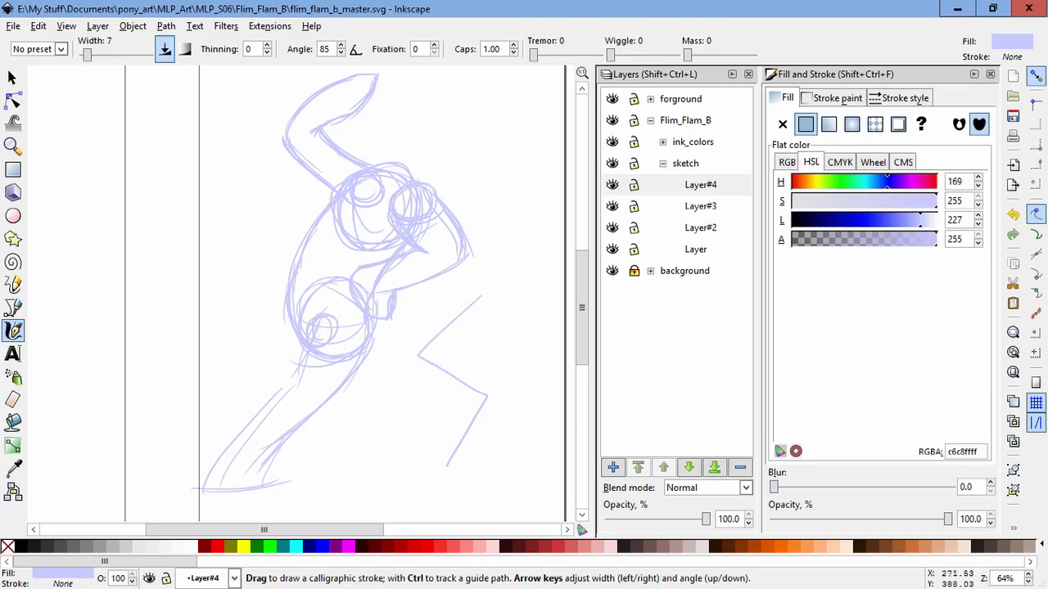
pyautogui.moveTo(378, 396); pyautogui.dragTo(435, 467)
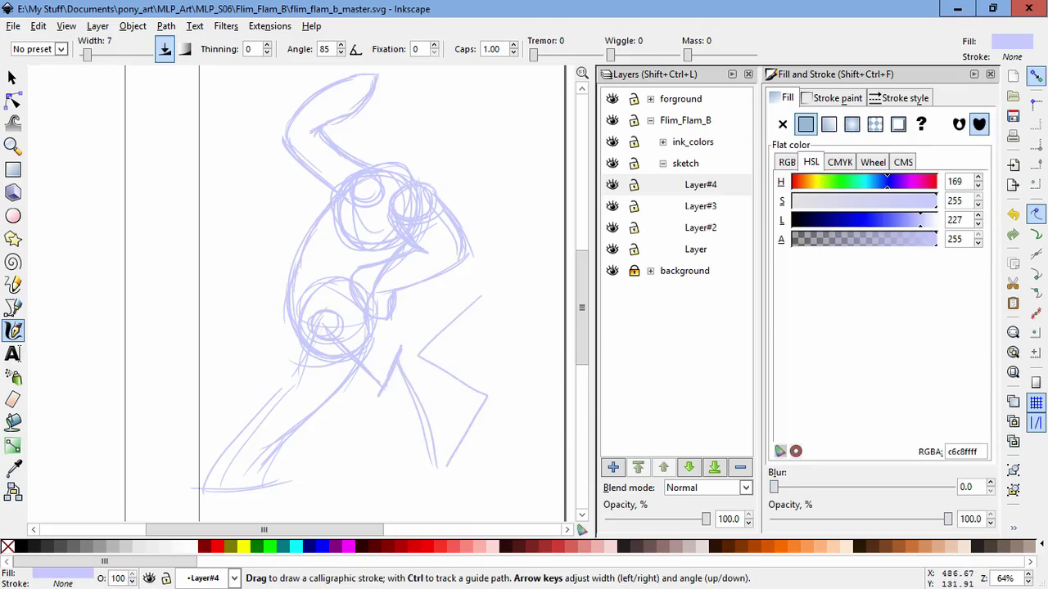
pyautogui.hotkey('ctrl', 'z')
pyautogui.moveTo(344, 402)
pyautogui.mouseDown()
pyautogui.moveTo(375, 381)
pyautogui.moveTo(405, 473)
pyautogui.mouseUp()
pyautogui.scroll(1, 397, 381)
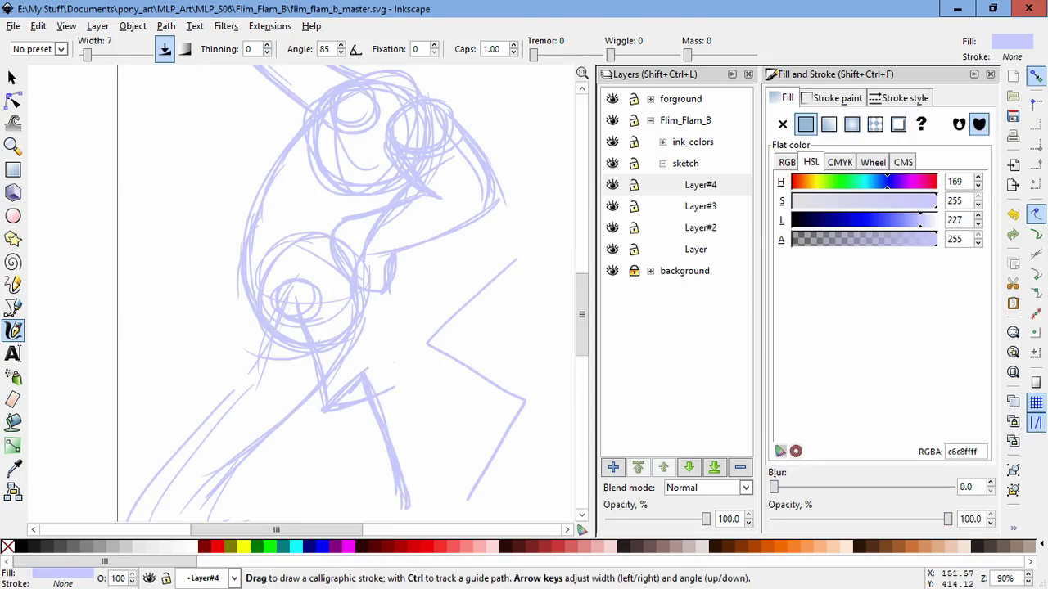
pyautogui.moveTo(354, 380); pyautogui.dragTo(369, 273)
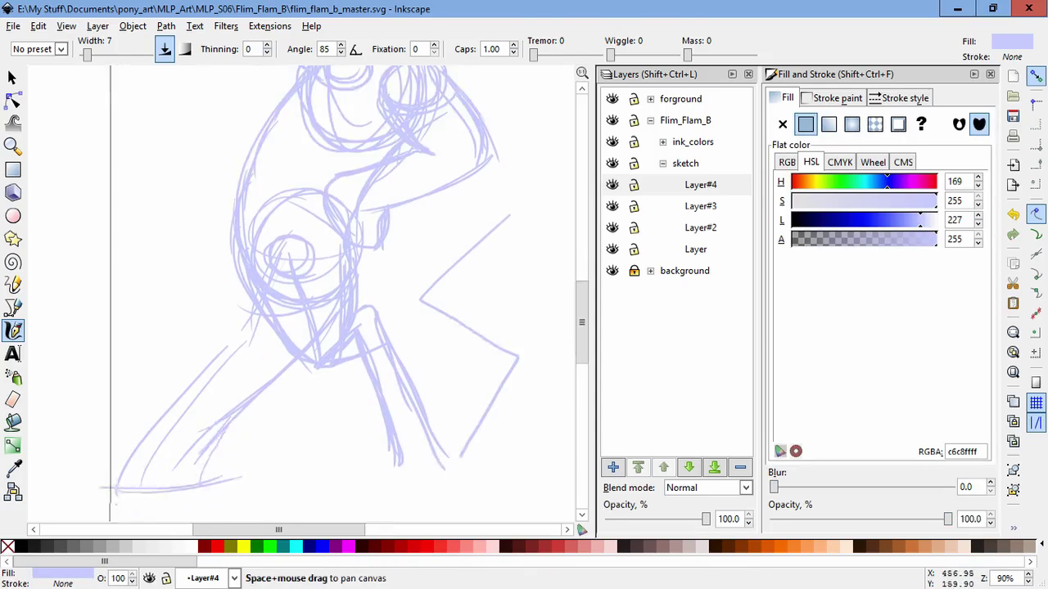
# - Sketch the second hind leg's lower contours from the hock down to a flared, flat-based hoof
pyautogui.moveTo(465, 449); pyautogui.dragTo(354, 453)
pyautogui.moveTo(360, 376); pyautogui.dragTo(382, 442)
pyautogui.moveTo(363, 346); pyautogui.dragTo(375, 417)
pyautogui.moveTo(430, 397); pyautogui.dragTo(459, 450)
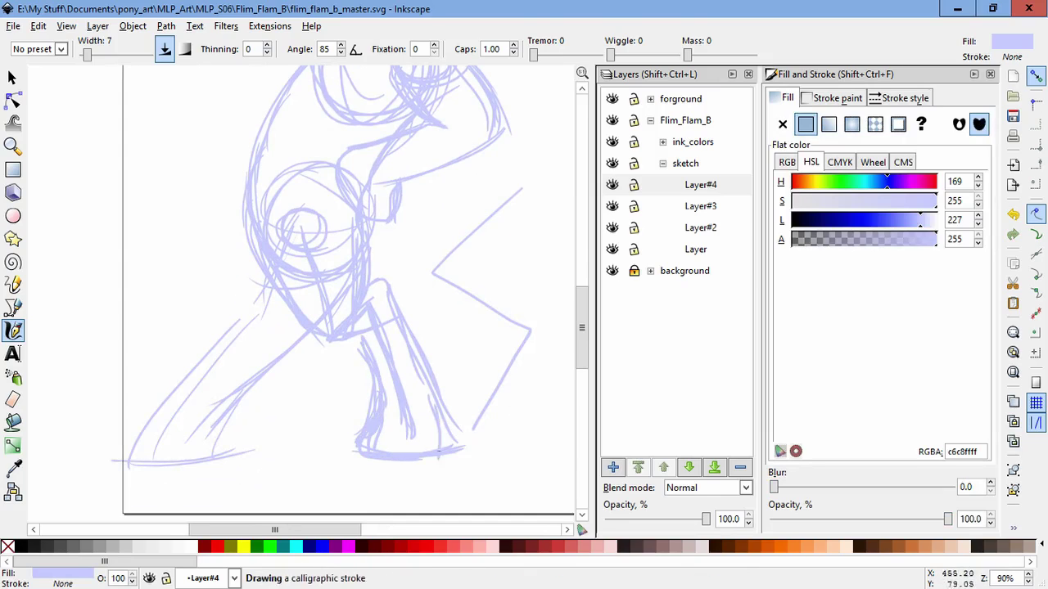
pyautogui.moveTo(360, 425); pyautogui.dragTo(348, 455)
pyautogui.moveTo(458, 458); pyautogui.dragTo(336, 470)
pyautogui.moveTo(422, 357); pyautogui.dragTo(434, 451)
pyautogui.moveTo(429, 241); pyautogui.dragTo(434, 249)
pyautogui.scroll(-2, 520, 311)
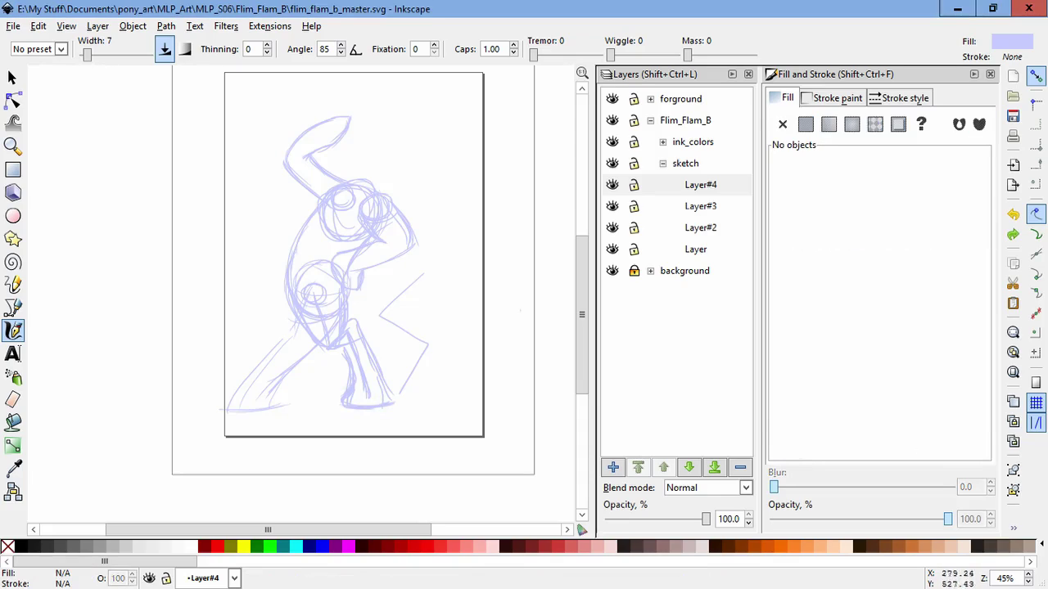
# - Undo the lower-leg and hoof strokes on the second hind leg
pyautogui.scroll(2, 343, 387)
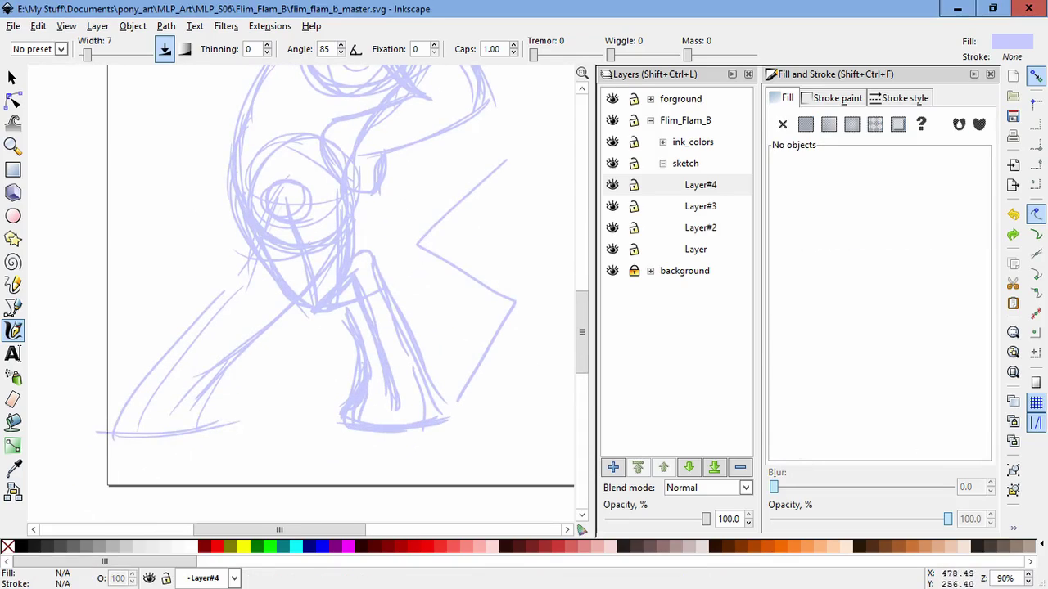
pyautogui.scroll(-2, 343, 278)
pyautogui.hotkey('ctrl', 'z')
pyautogui.hotkey('ctrl', 'z')
pyautogui.hotkey('ctrl', 'z')
pyautogui.hotkey('ctrl', 'z')
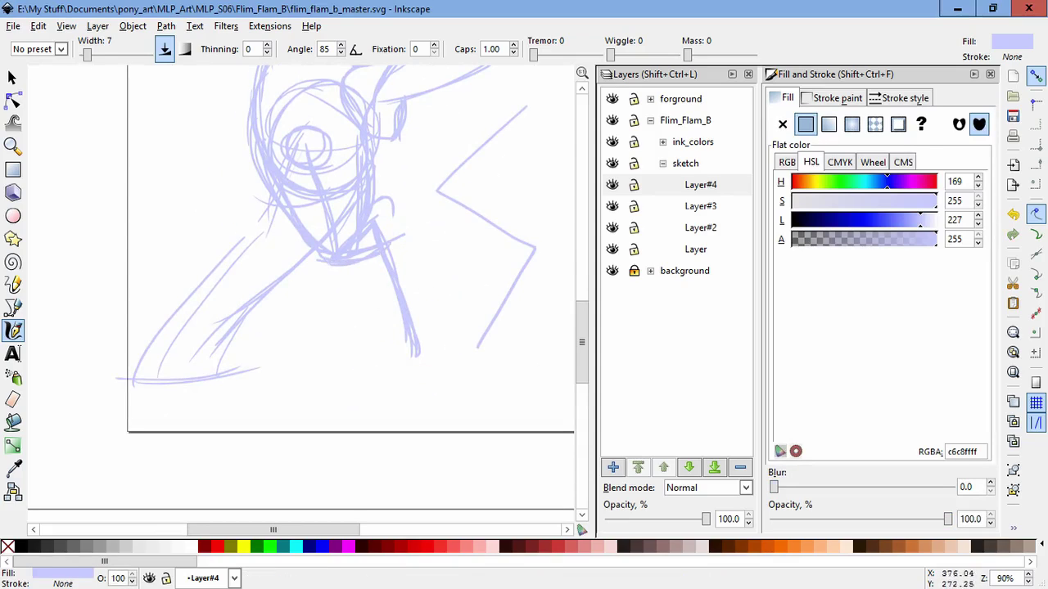
pyautogui.hotkey('ctrl', 'z')
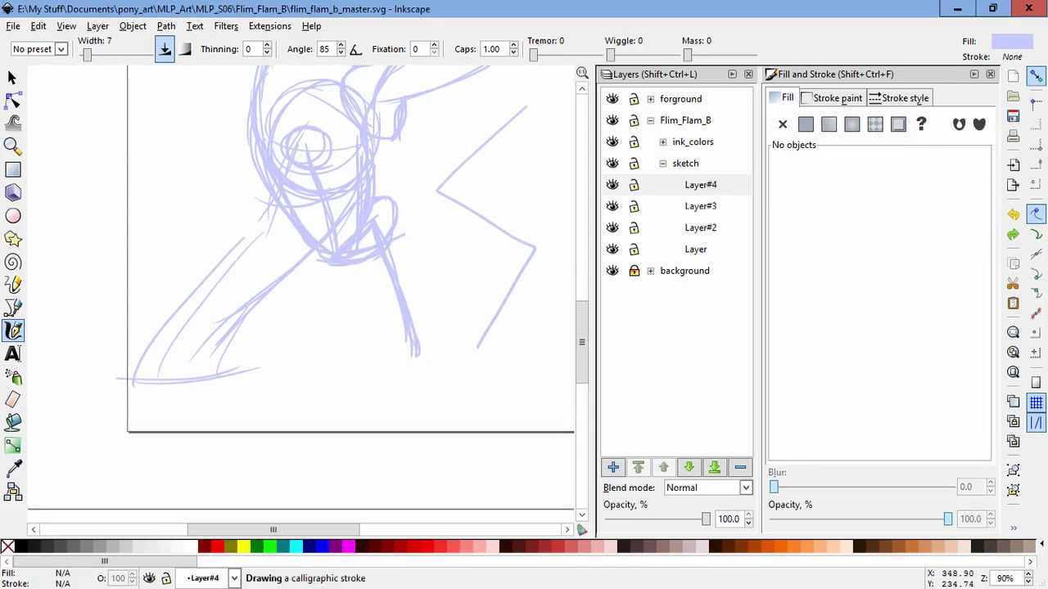
# - Try a straighter lower leg with two side contours and a flat hoof base, undoing the last reinforcing strokes
pyautogui.moveTo(370, 260); pyautogui.dragTo(386, 373)
pyautogui.moveTo(393, 203); pyautogui.dragTo(439, 337)
pyautogui.moveTo(408, 233); pyautogui.dragTo(452, 363)
pyautogui.moveTo(382, 380); pyautogui.dragTo(462, 368)
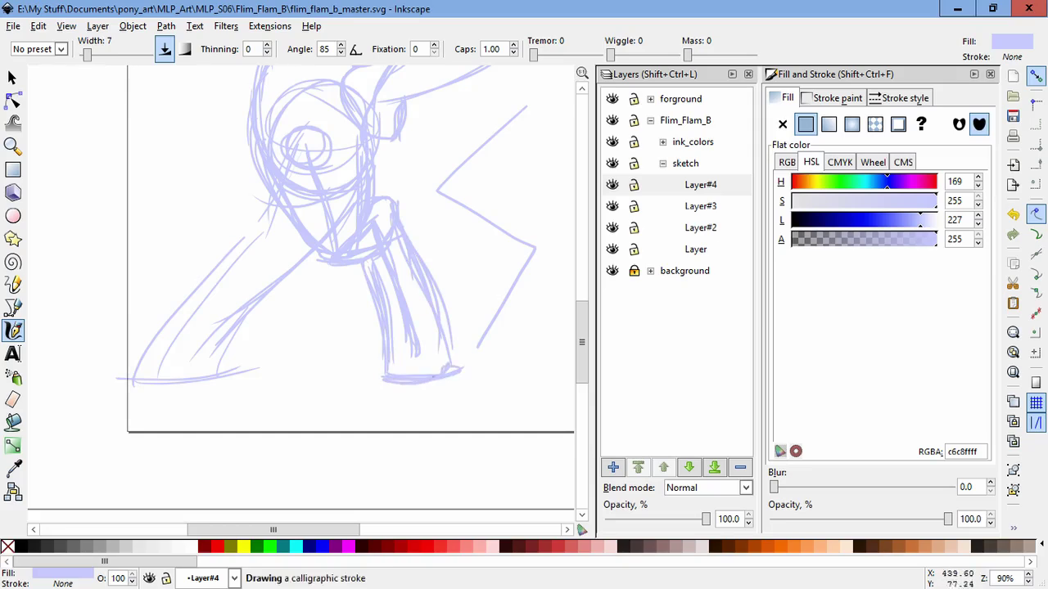
pyautogui.moveTo(401, 205); pyautogui.dragTo(455, 367)
pyautogui.hotkey('ctrl', 'z')
pyautogui.hotkey('ctrl', 'z')
pyautogui.hotkey('ctrl', 'z')
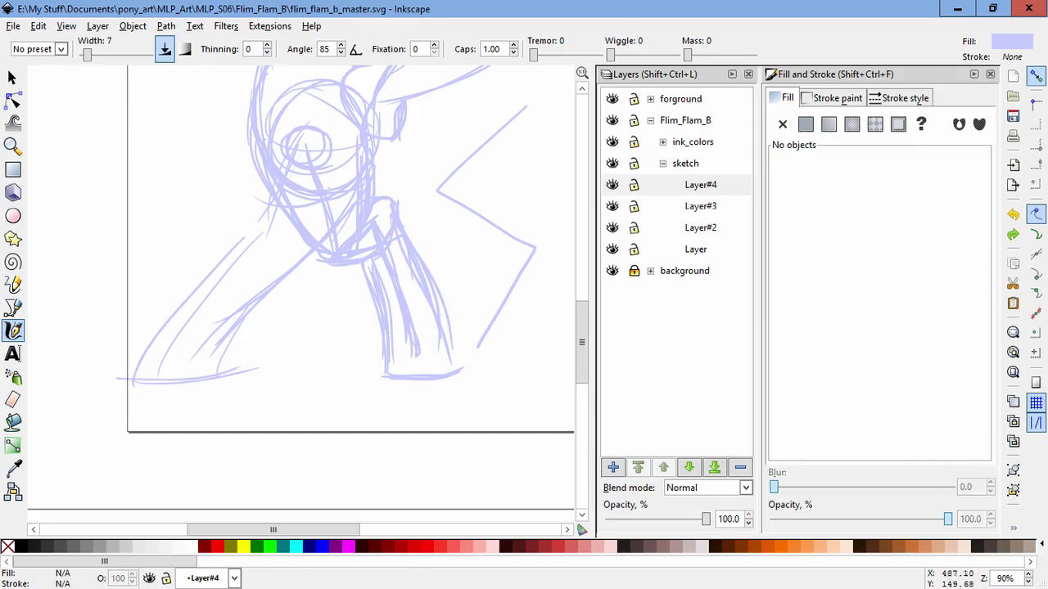
pyautogui.hotkey('ctrl', 'z')
# - Delete the old lower-leg and guide strokes and redraw the second hind leg's lower contours angled farther outward
pyautogui.press('s')
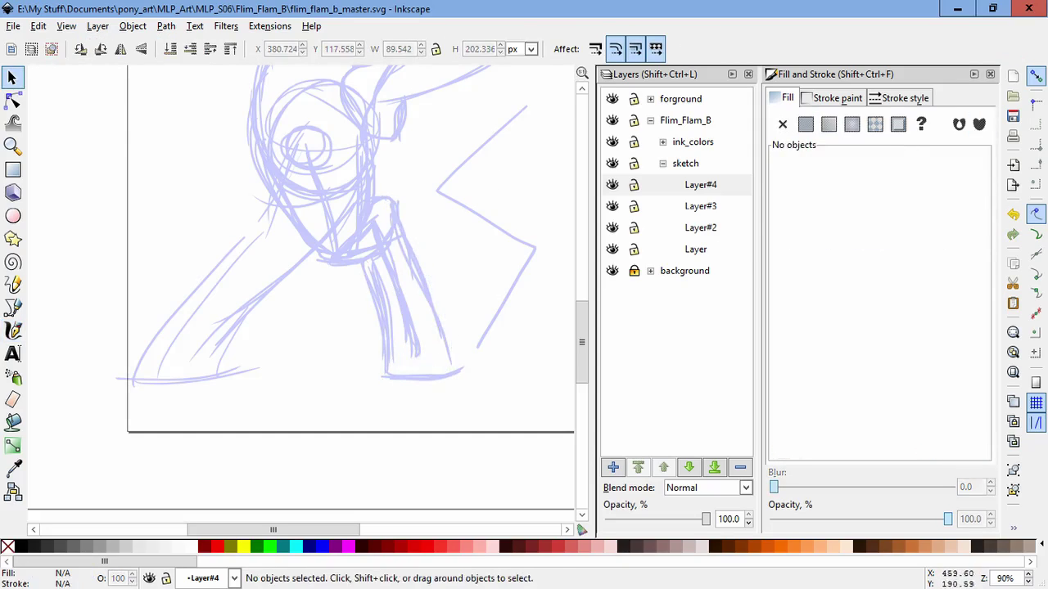
pyautogui.click(405, 328)
pyautogui.press('Delete')
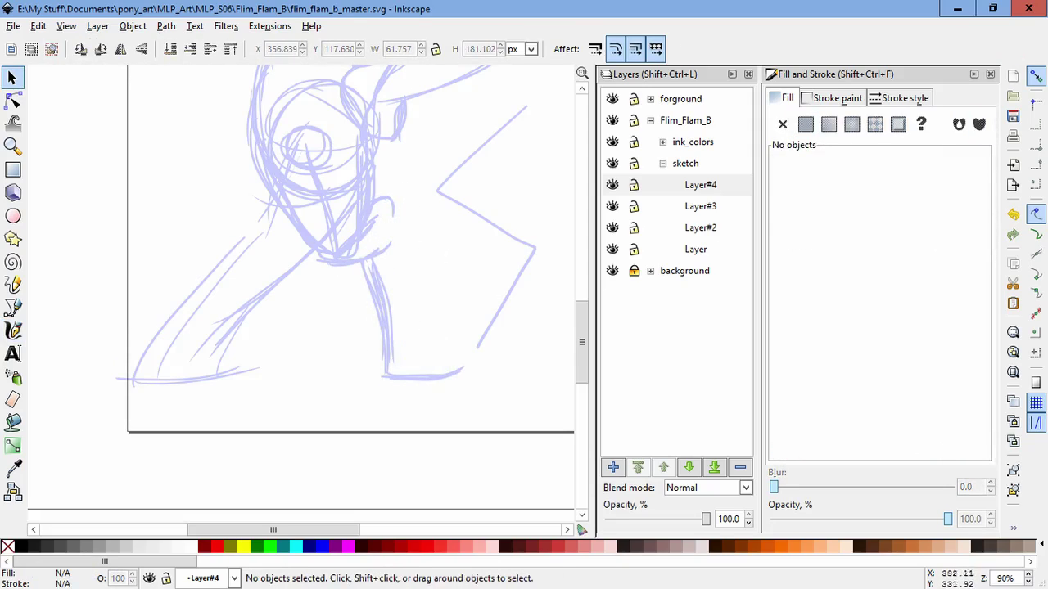
pyautogui.press('c')
pyautogui.moveTo(438, 283)
pyautogui.mouseDown()
pyautogui.moveTo(469, 372)
pyautogui.moveTo(384, 357)
pyautogui.moveTo(360, 244)
pyautogui.mouseUp()
pyautogui.press('s')
pyautogui.press('Delete')
pyautogui.click(374, 327)
pyautogui.press('Delete')
pyautogui.press('Delete')
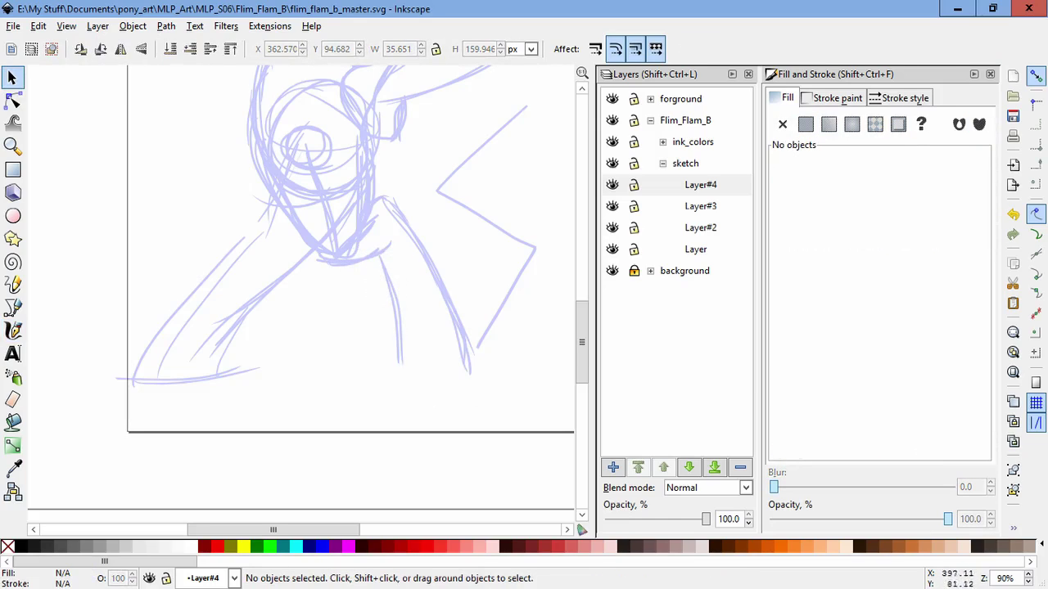
# - Sketch the flat hoof base joining the second hind leg's two lower contours
pyautogui.press('c')
pyautogui.moveTo(393, 366); pyautogui.dragTo(458, 375)
pyautogui.press('space')
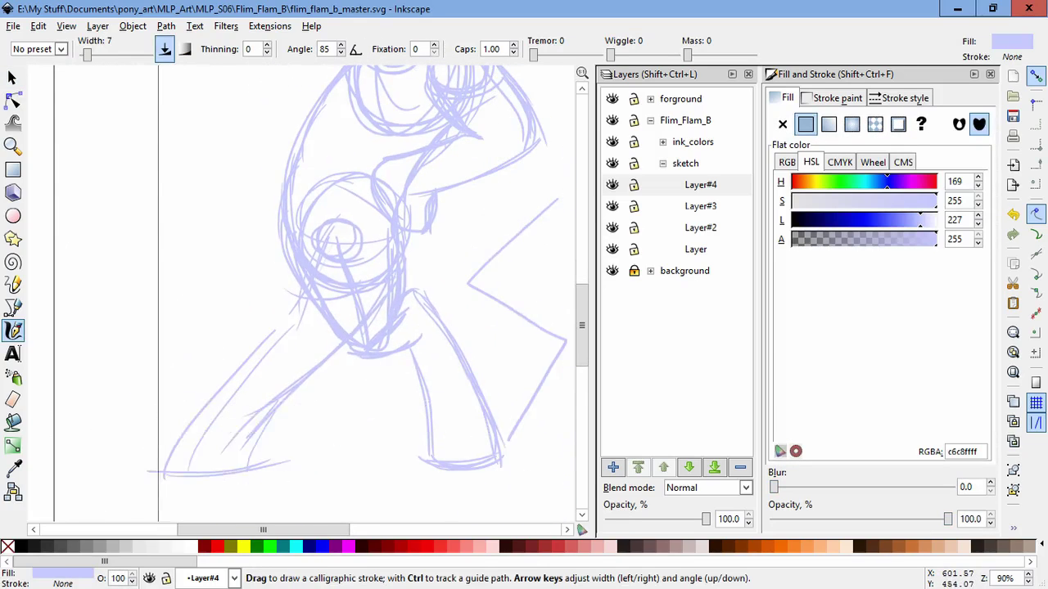
# - Isolate Layer#3 by hiding Layer#4 and locking Layer#2 and Layer, and delete the hind leg drawn on it
pyautogui.click(700, 206)
pyautogui.scroll(-2, 360, 294)
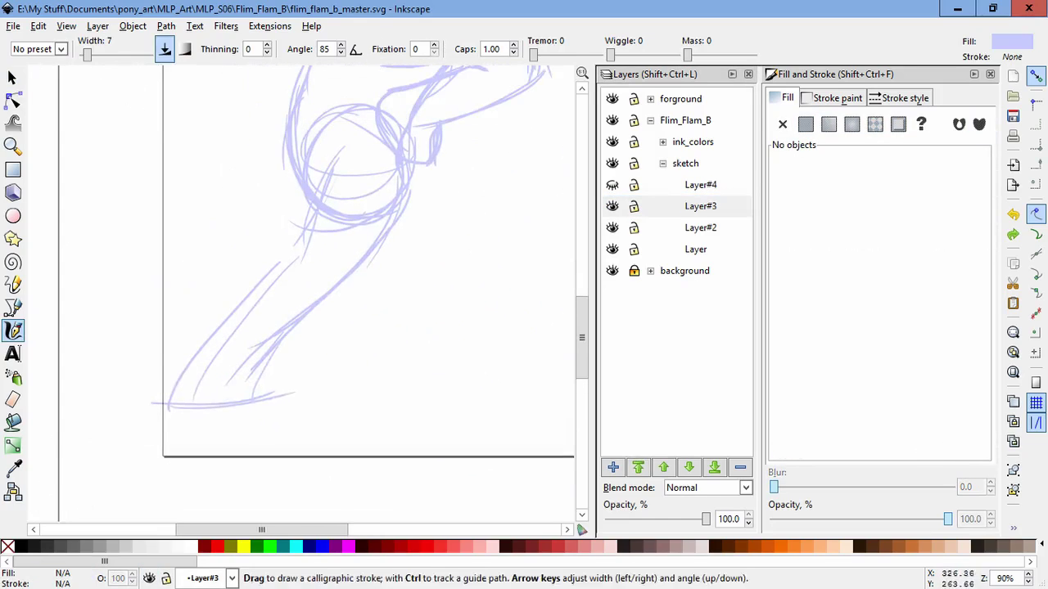
pyautogui.press('s')
pyautogui.click(634, 228)
pyautogui.click(633, 249)
pyautogui.moveTo(468, 433); pyautogui.dragTo(145, 446)
pyautogui.press('Delete')
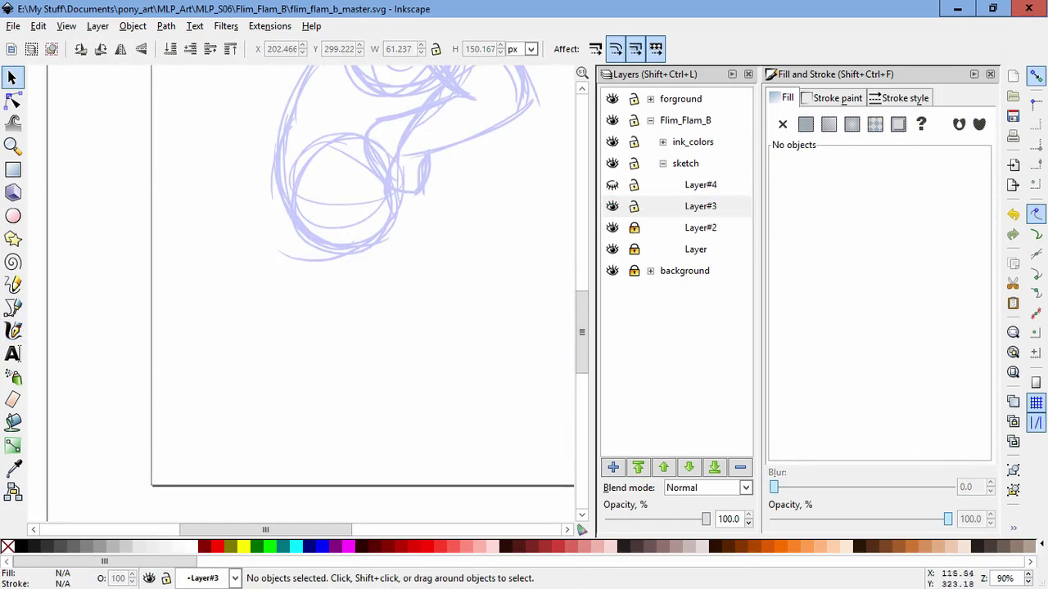
# - Sketch a rounded thigh extending diagonally down from the hip circle on Layer#3
pyautogui.press('c')
pyautogui.moveTo(385, 214); pyautogui.dragTo(278, 304)
pyautogui.moveTo(270, 205)
pyautogui.mouseDown()
pyautogui.moveTo(319, 308)
pyautogui.moveTo(253, 286)
pyautogui.moveTo(401, 206)
pyautogui.mouseUp()
# - Try out the lower hind-leg contours running diagonally down from the thigh and undo them
pyautogui.moveTo(337, 303)
pyautogui.mouseDown()
pyautogui.moveTo(309, 366)
pyautogui.moveTo(215, 469)
pyautogui.mouseUp()
pyautogui.moveTo(316, 364); pyautogui.dragTo(211, 471)
pyautogui.hotkey('ctrl', 'z')
pyautogui.hotkey('ctrl', 'z')
pyautogui.hotkey('ctrl', 'z')
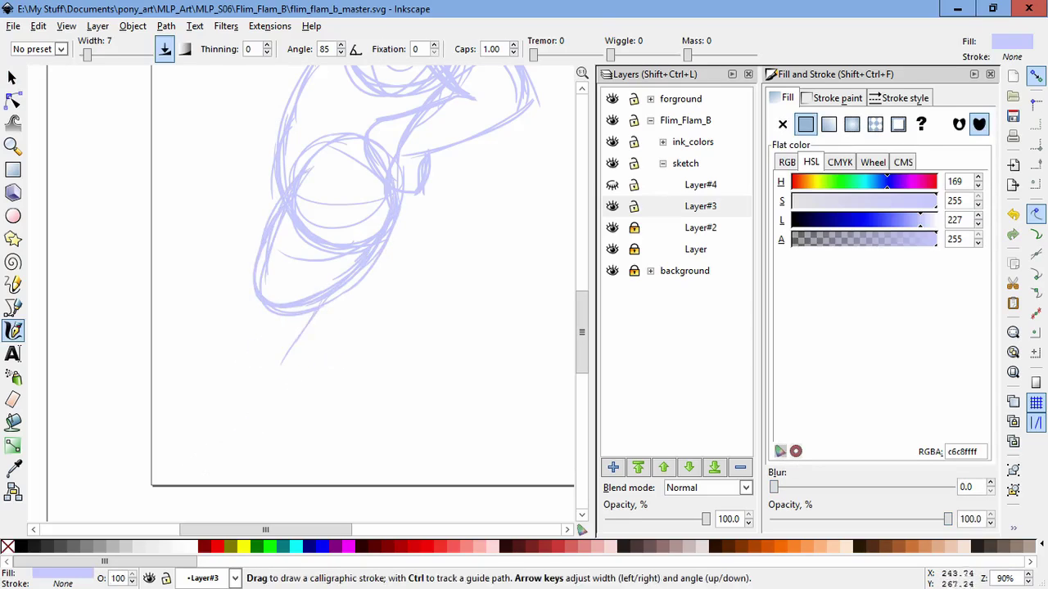
# - Sketch the lower hind leg from the thigh through the hock down to a flat hoof at the page's lower corner
pyautogui.moveTo(317, 309)
pyautogui.mouseDown()
pyautogui.moveTo(280, 365)
pyautogui.moveTo(197, 434)
pyautogui.moveTo(157, 487)
pyautogui.moveTo(246, 484)
pyautogui.mouseUp()
pyautogui.moveTo(313, 368); pyautogui.dragTo(239, 486)
pyautogui.moveTo(333, 340); pyautogui.dragTo(262, 446)
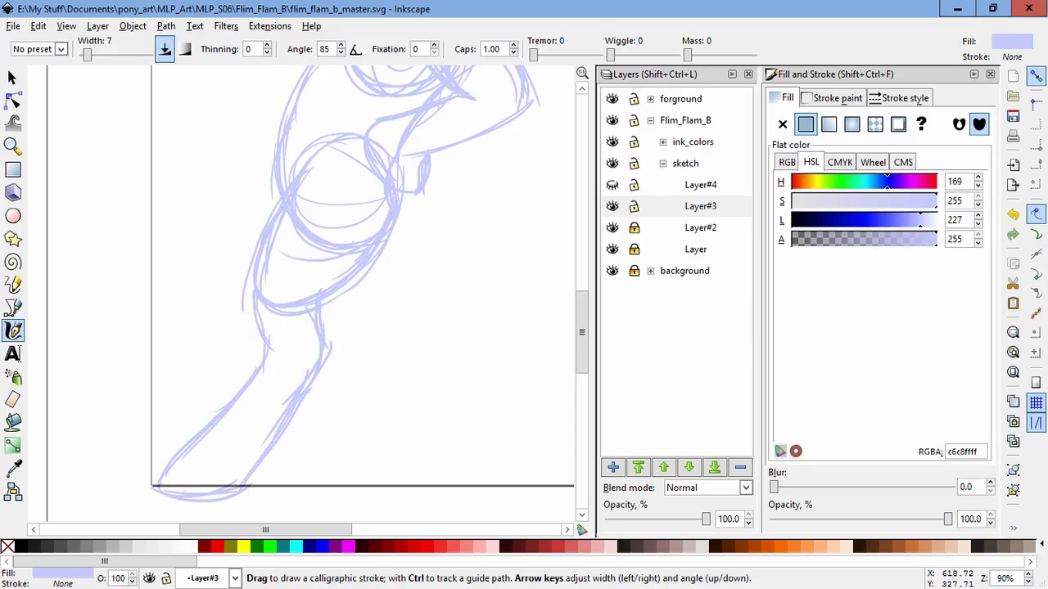
# - Make Layer#4 visible and the only unlocked sketch layer, and delete the zigzag pose guide
pyautogui.click(613, 184)
pyautogui.press('s')
pyautogui.press('-')
pyautogui.hotkey('ctrl', 'a')
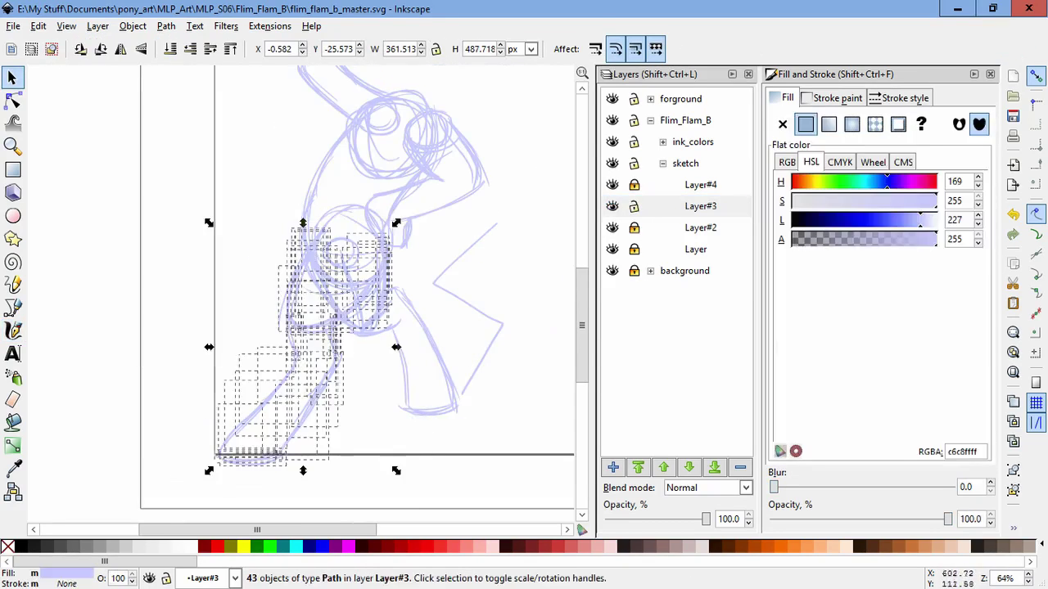
pyautogui.press('Escape')
pyautogui.keyDown('shift'); pyautogui.click(634, 184); pyautogui.keyUp('shift')
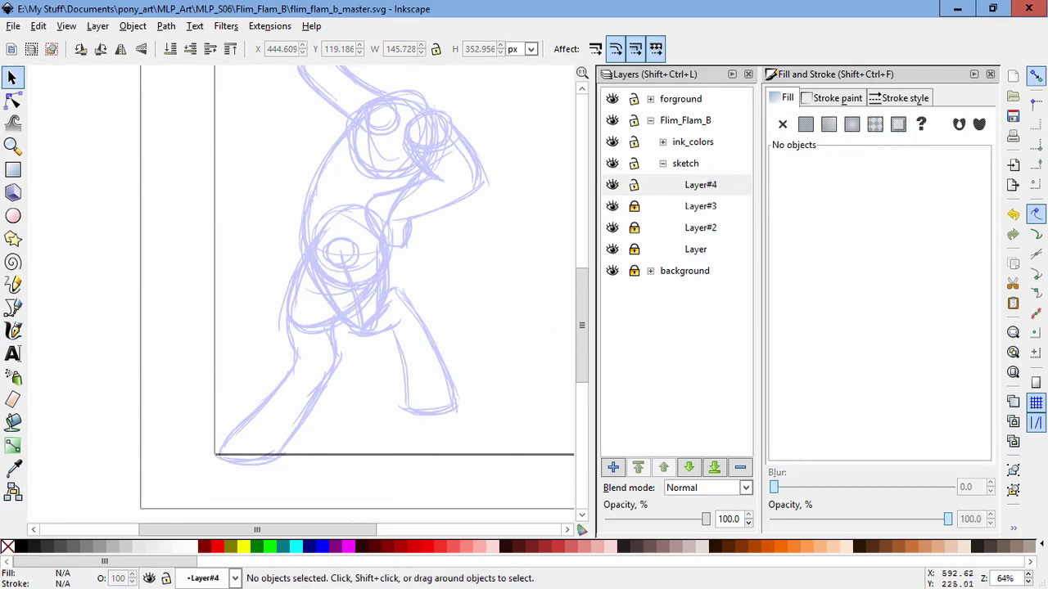
# - Try repositioning and enlarging the whole hind-leg sketch on Layer#4, and undo the changes
pyautogui.hotkey('ctrl', 'a')
pyautogui.moveTo(297, 229); pyautogui.dragTo(300, 234)
pyautogui.press('Escape')
pyautogui.hotkey('ctrl', 'a')
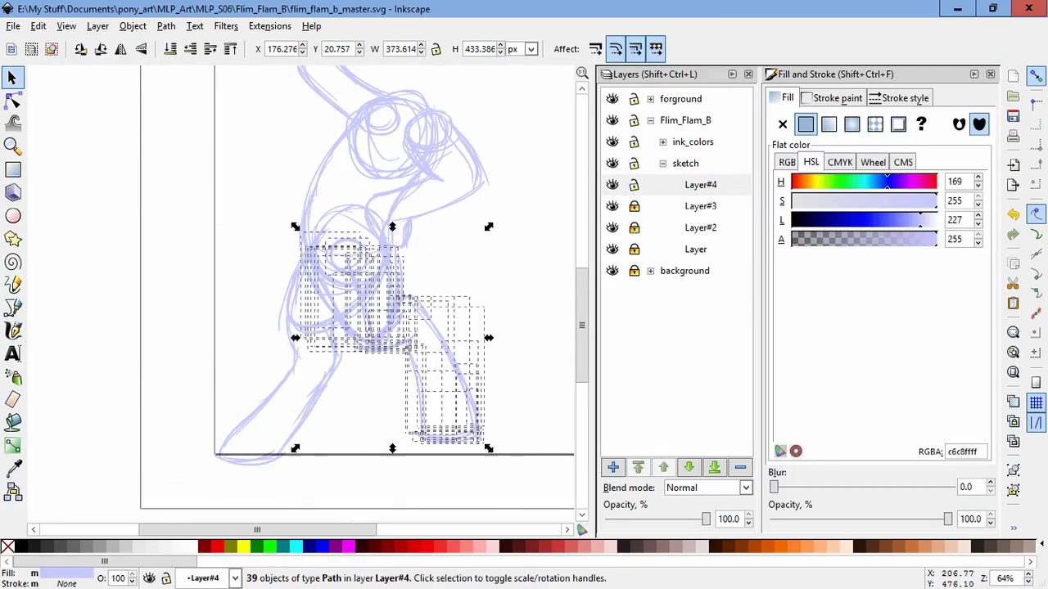
pyautogui.moveTo(487, 444); pyautogui.dragTo(481, 465)
pyautogui.press('Escape')
pyautogui.hotkey('ctrl', 'z')
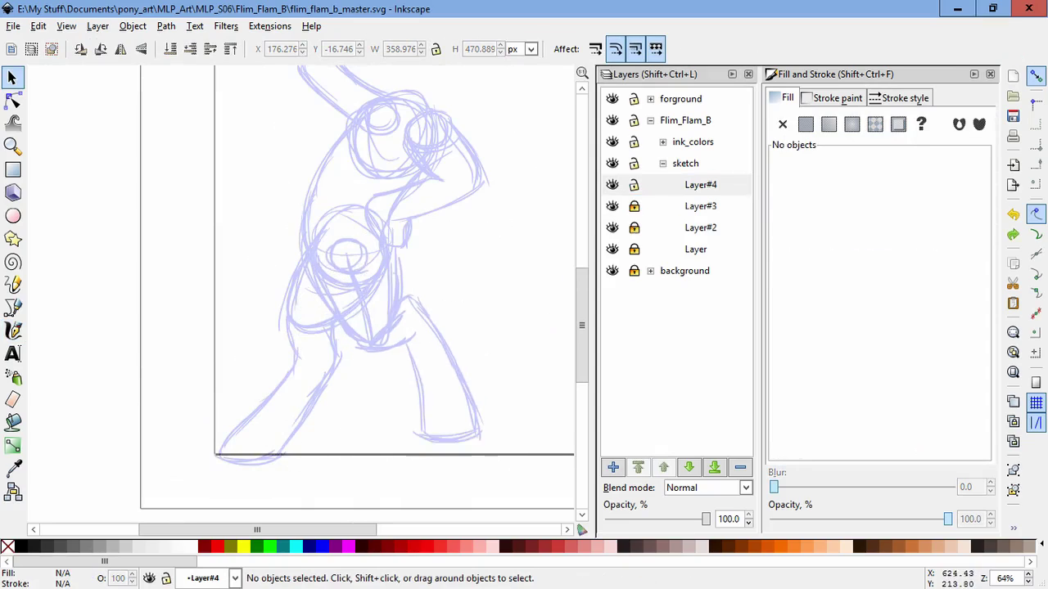
pyautogui.hotkey('ctrl', 'z')
pyautogui.hotkey('ctrl', 'z')
# - Try scaling down the diagonal hind leg on Layer#3 to about 85%, and undo the change
pyautogui.hotkey('ctrl', 'alt', 'a')
pyautogui.moveTo(209, 468); pyautogui.dragTo(240, 464)
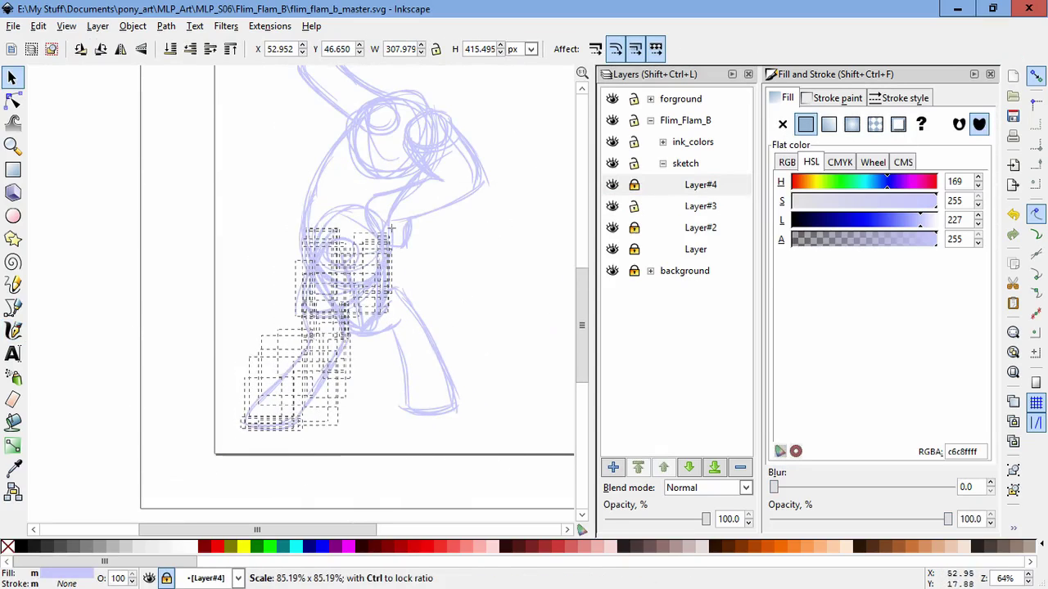
pyautogui.press('Escape')
pyautogui.press('Escape')
pyautogui.scroll(3, 356, 293)
pyautogui.moveTo(364, 293); pyautogui.dragTo(354, 260)
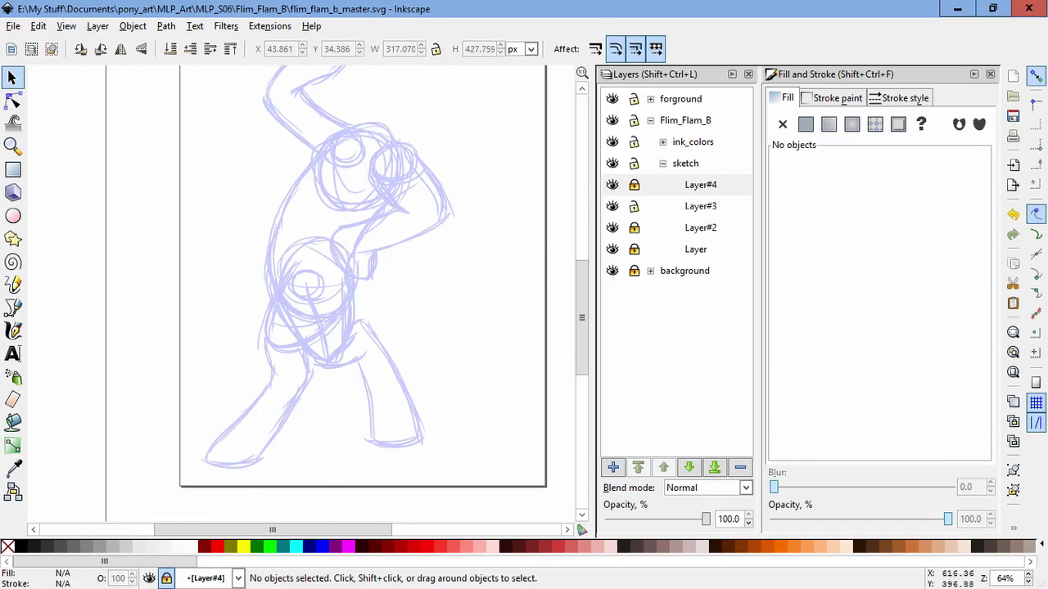
pyautogui.hotkey('ctrl', 'shift', 'z')
pyautogui.hotkey('ctrl', 'shift', 'z')
pyautogui.hotkey('ctrl', 'shift', 'z')
# - Shrink the lower part of the Layer#4 hind leg, shift it under the thigh and rotate it slightly clockwise
pyautogui.moveTo(296, 304)
pyautogui.mouseDown()
pyautogui.moveTo(479, 458)
pyautogui.moveTo(480, 471)
pyautogui.mouseUp()
pyautogui.moveTo(397, 370); pyautogui.dragTo(392, 364)
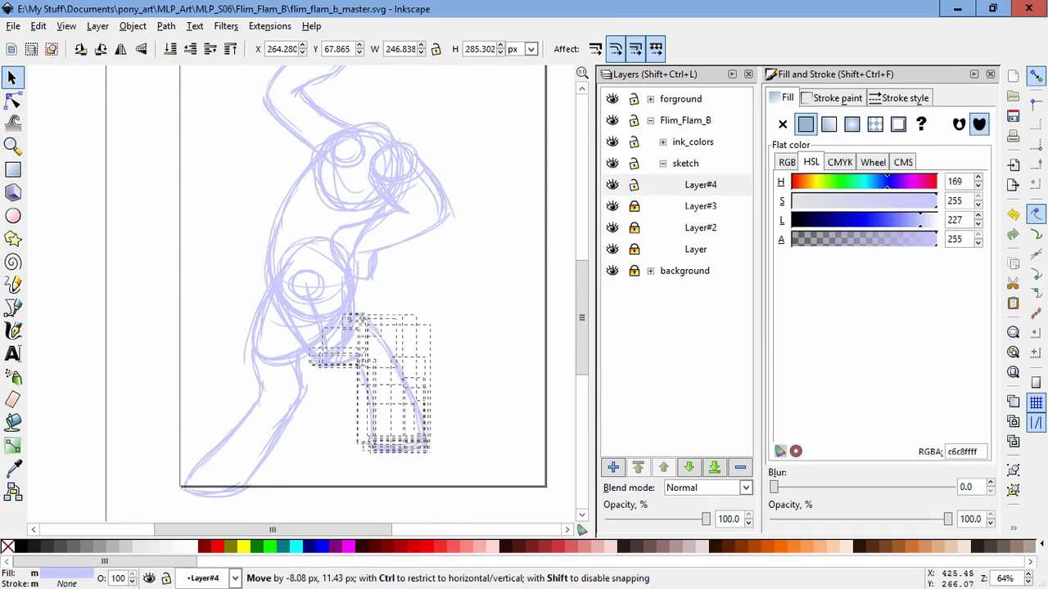
pyautogui.press('Escape')
pyautogui.press('Escape')
pyautogui.moveTo(449, 480); pyautogui.dragTo(301, 309)
pyautogui.click(393, 384)
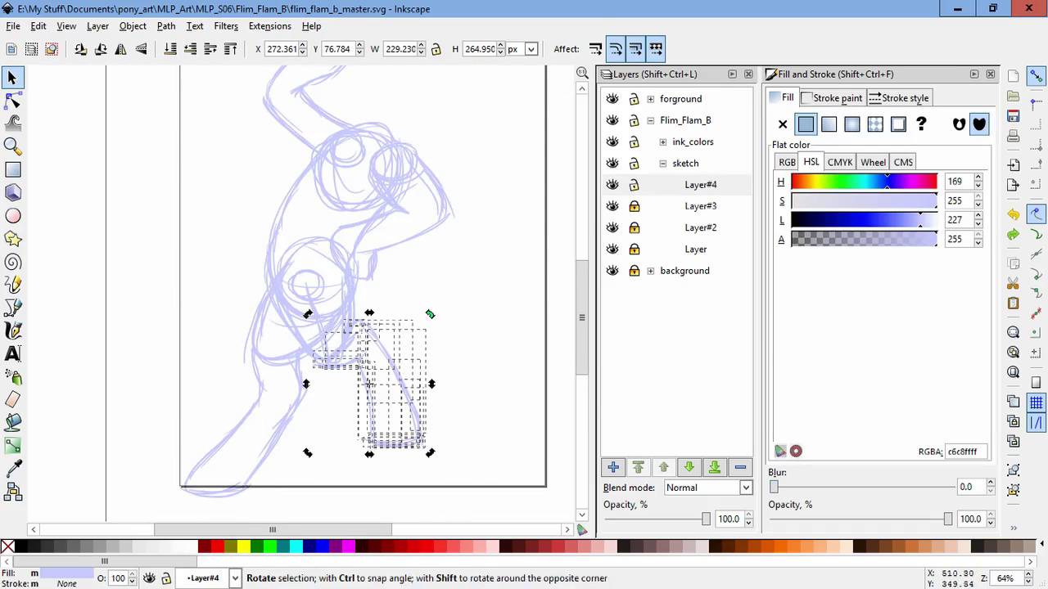
pyautogui.moveTo(430, 314); pyautogui.dragTo(438, 327)
pyautogui.press('Escape')
# - Shift and reshape the whole Layer#4 leg slightly to the right, and adjust the angle of its lower part
pyautogui.hotkey('ctrl', 'a')
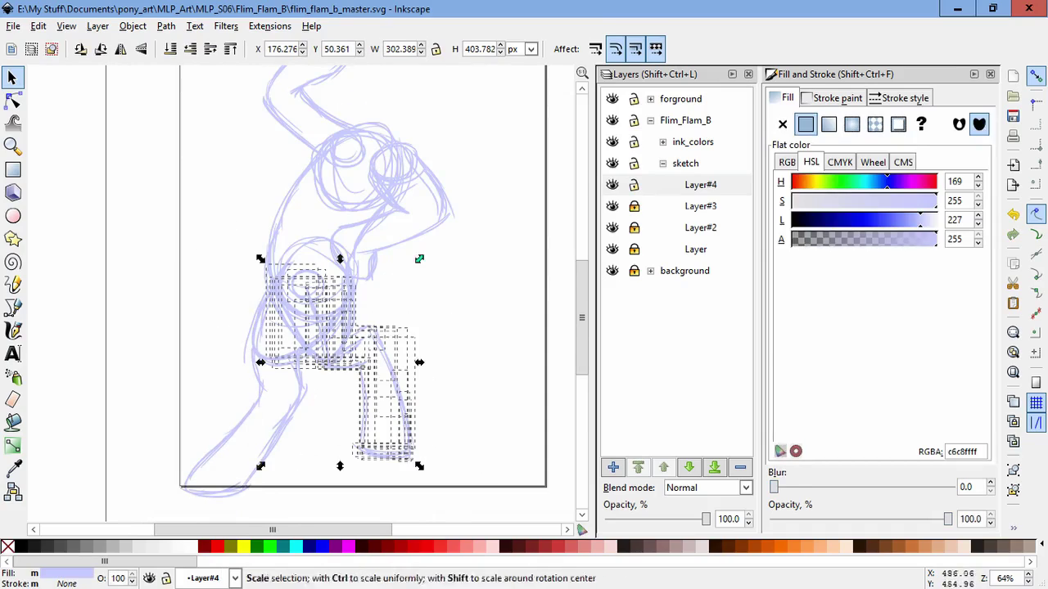
pyautogui.moveTo(384, 368); pyautogui.dragTo(401, 373)
pyautogui.press('Escape')
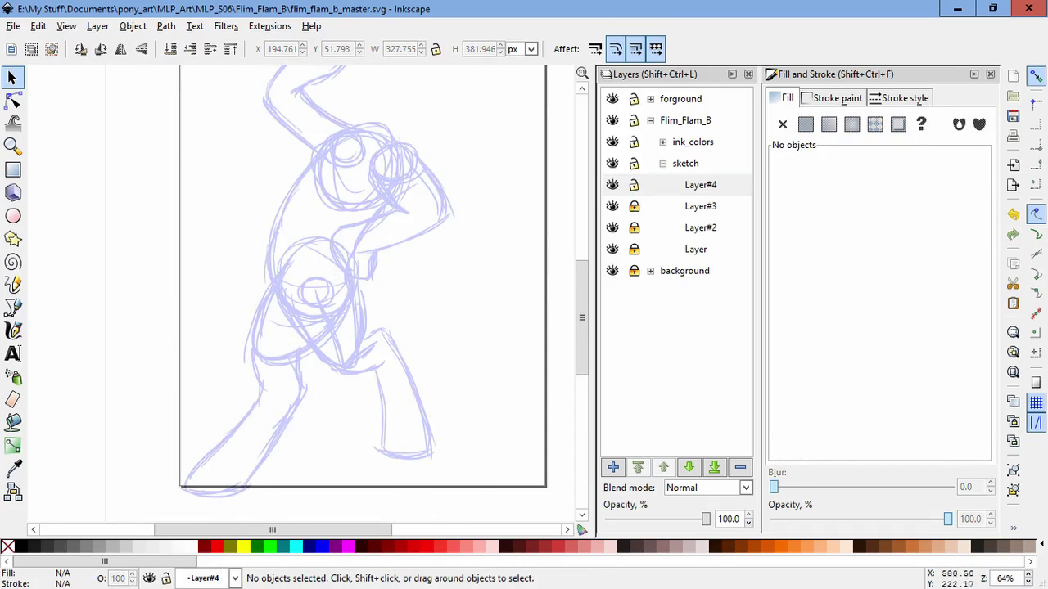
pyautogui.moveTo(470, 473); pyautogui.dragTo(365, 321)
pyautogui.click(409, 385)
pyautogui.moveTo(446, 321); pyautogui.dragTo(452, 332)
pyautogui.press('Escape')
# - Make Layer#3 editable instead of Layer#4, and resize and reposition its lower hind leg so the hoof sits above the page's lower edge
pyautogui.click(633, 205)
pyautogui.click(633, 184)
pyautogui.hscroll(-2, 411, 410)
pyautogui.moveTo(412, 510)
pyautogui.mouseDown()
pyautogui.moveTo(257, 467)
pyautogui.moveTo(247, 331)
pyautogui.mouseUp()
pyautogui.moveTo(381, 499); pyautogui.dragTo(378, 491)
pyautogui.moveTo(374, 367); pyautogui.dragTo(373, 371)
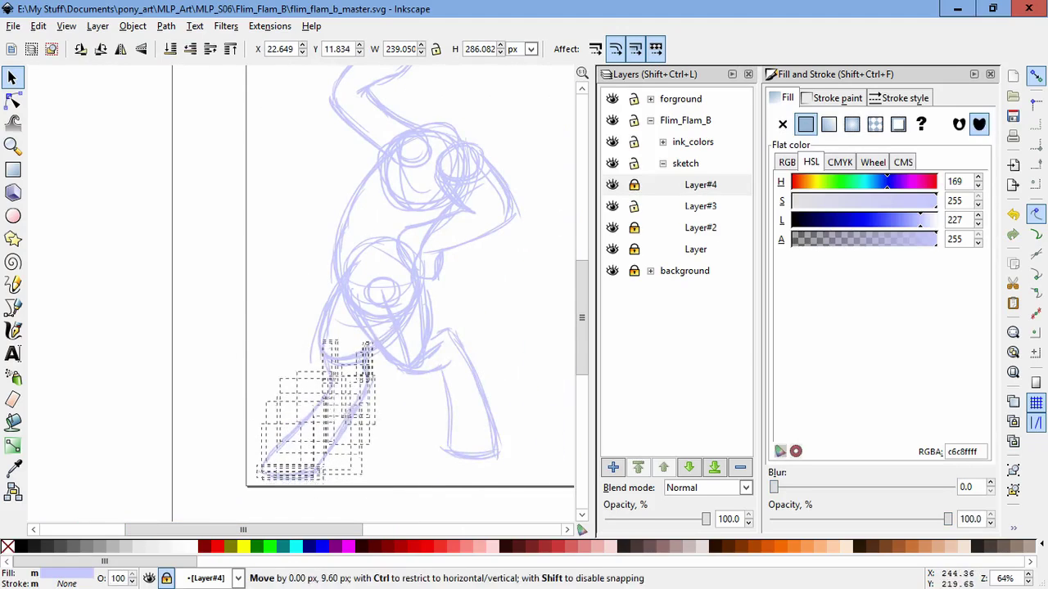
pyautogui.moveTo(328, 409); pyautogui.dragTo(326, 404)
pyautogui.press('Escape')
# - Unlock Layer#2 with Layer#3 locked, and nudge the bent foreleg that crosses the belly slightly into place
pyautogui.scroll(3, 368, 287)
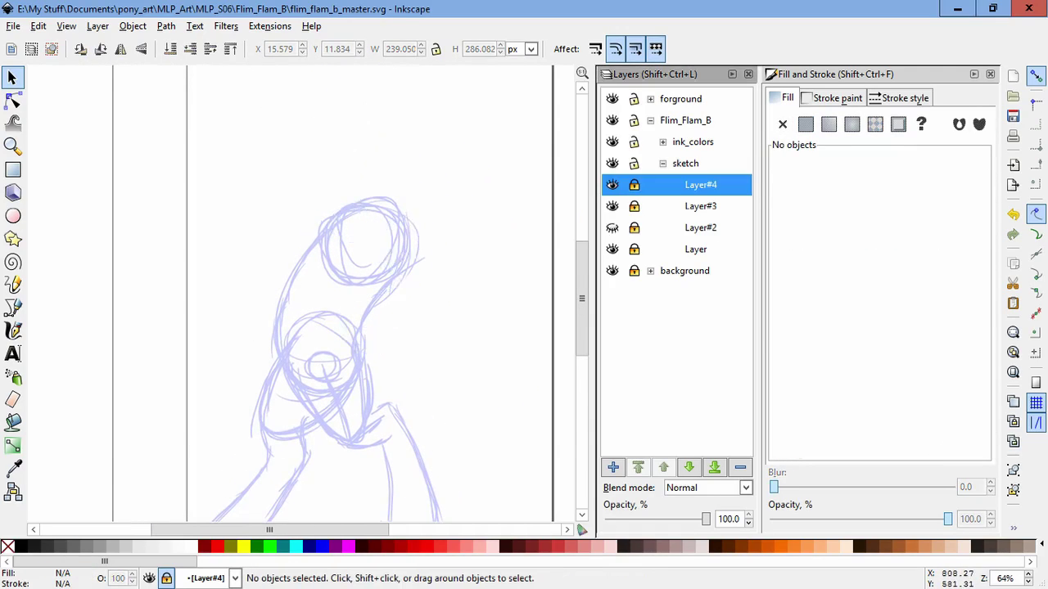
pyautogui.click(393, 270)
pyautogui.moveTo(484, 398); pyautogui.dragTo(328, 269)
pyautogui.moveTo(519, 369); pyautogui.dragTo(369, 184)
pyautogui.moveTo(455, 262); pyautogui.dragTo(458, 265)
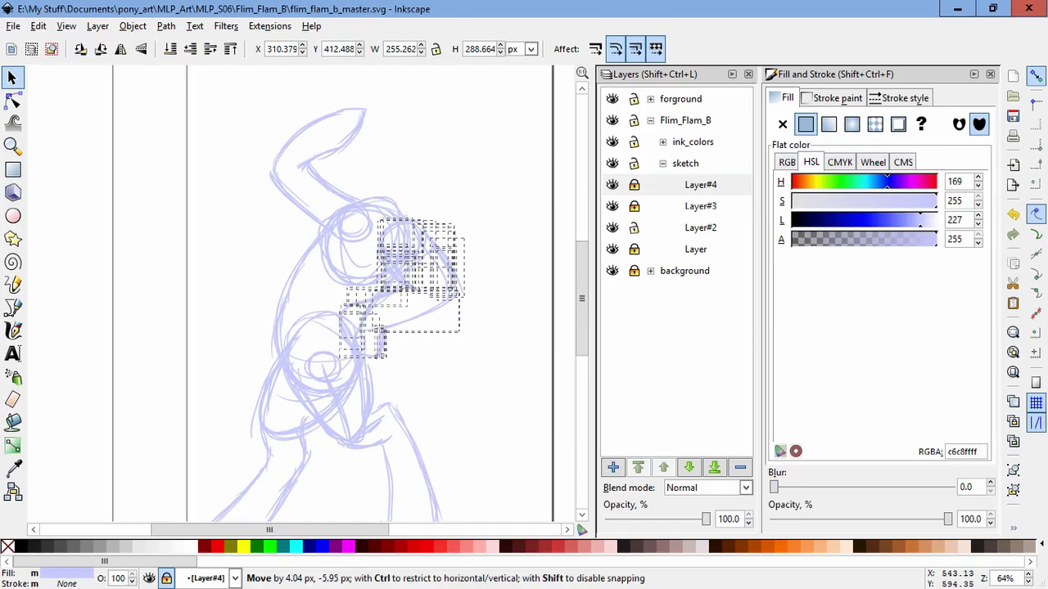
pyautogui.press('Escape')
pyautogui.scroll(-2, 368, 287)
# - Group the hind-leg strokes on Layer#4 and move the leg slightly down
pyautogui.click(700, 227)
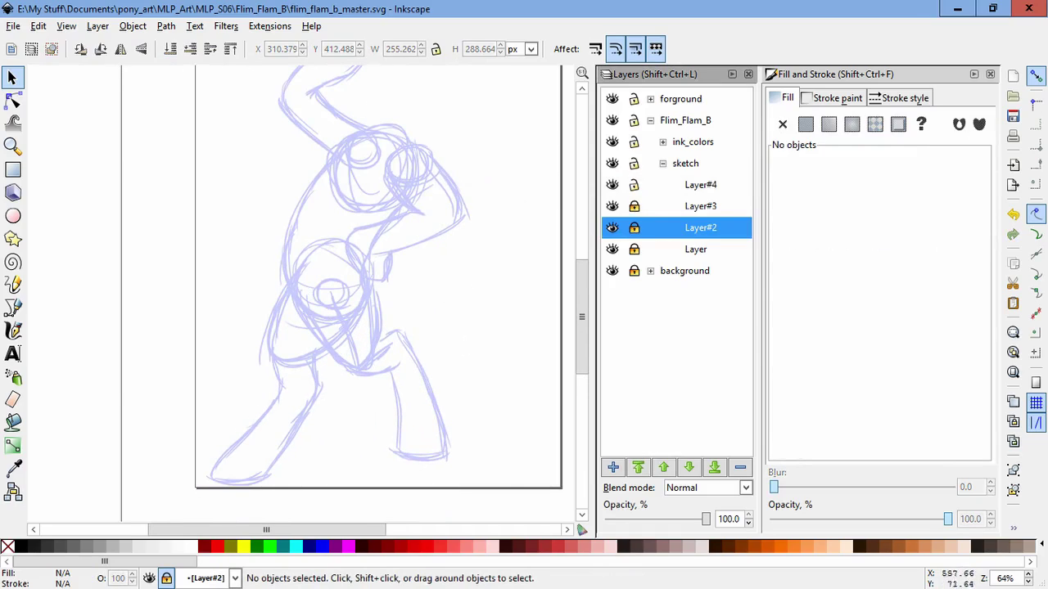
pyautogui.hotkey('ctrl', 'alt', 'a')
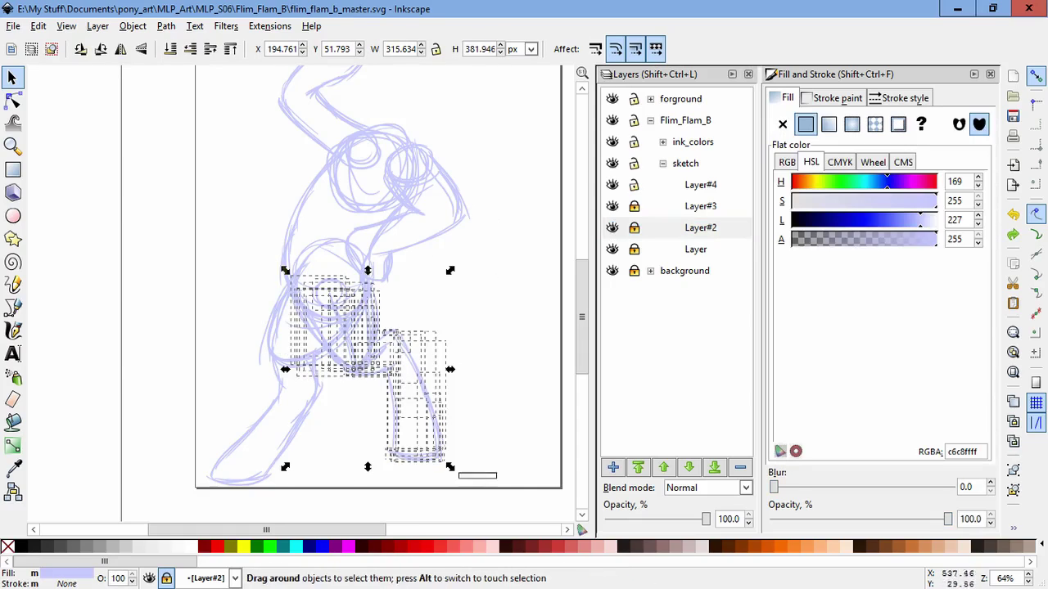
pyautogui.hotkey('ctrl', 'g')
pyautogui.moveTo(369, 368); pyautogui.dragTo(370, 362)
pyautogui.press('Escape')
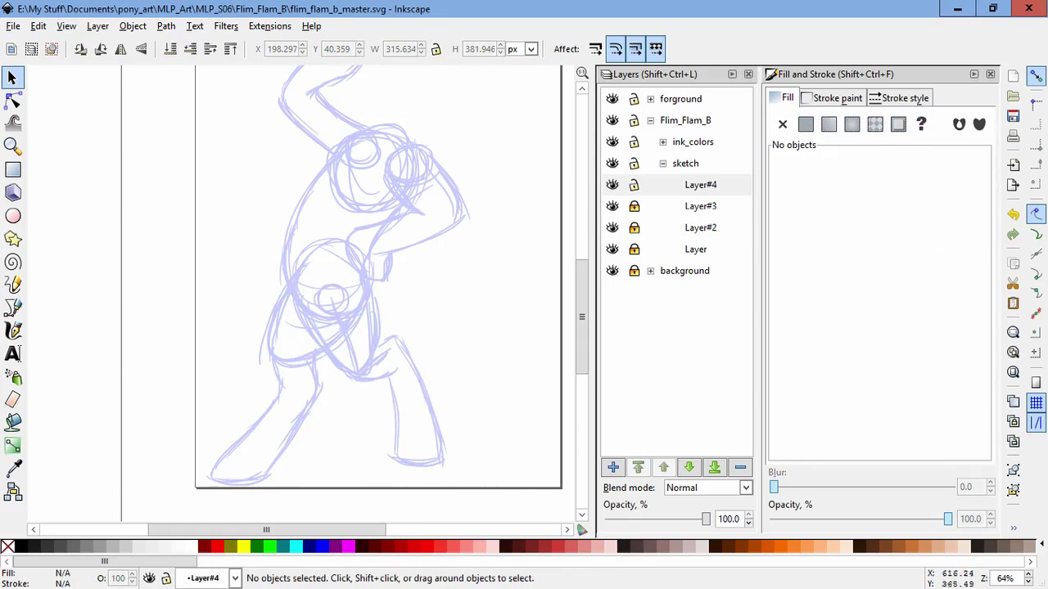
# - Lock Layer#4, unlock Layer#3 and nudge its whole hind leg slightly upward
pyautogui.click(634, 185)
pyautogui.click(633, 206)
pyautogui.click(278, 385)
pyautogui.press('Escape')
pyautogui.moveTo(335, 334)
pyautogui.mouseDown()
pyautogui.moveTo(237, 335)
pyautogui.moveTo(341, 327)
pyautogui.mouseUp()
pyautogui.click(489, 334)
# - Give the hind-leg group on Layer#3 the darker flat fill 9296ffff and raise its layer above Layer#4
pyautogui.click(278, 385)
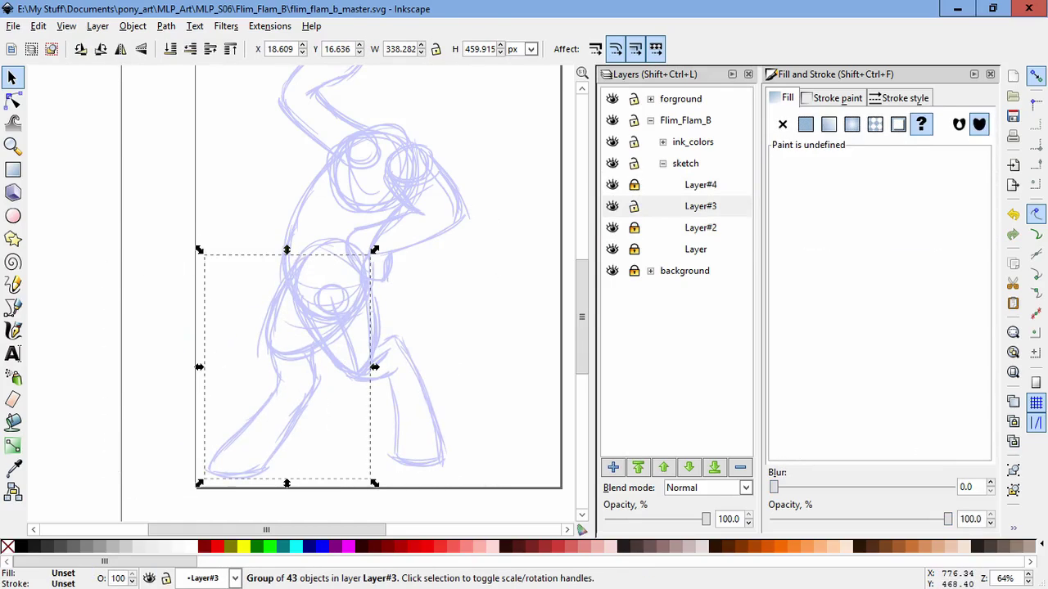
pyautogui.click(806, 123)
pyautogui.hotkey('shift', 'pageup')
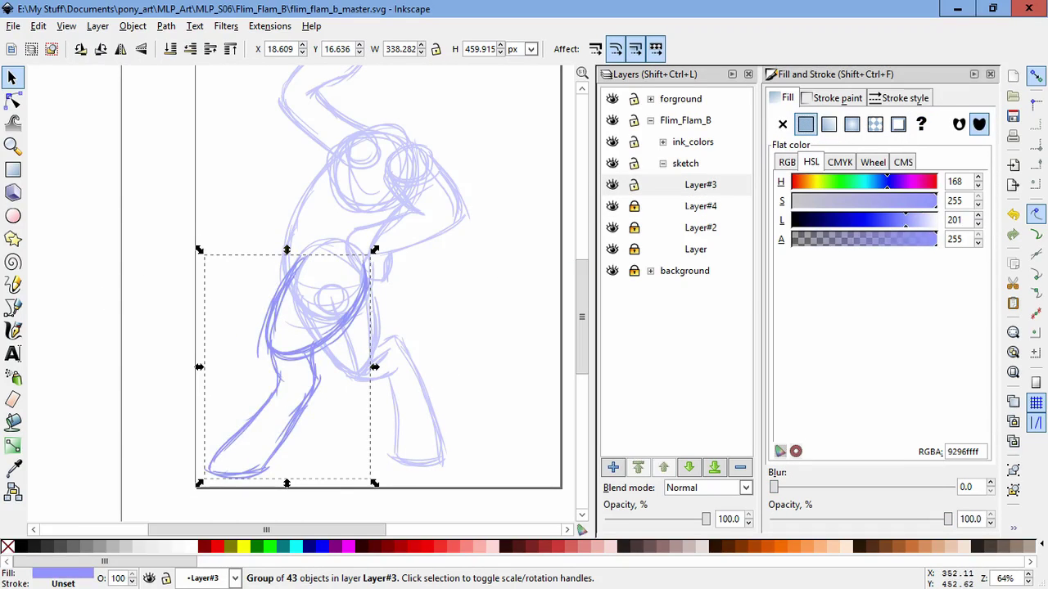
pyautogui.press('Escape')
pyautogui.moveTo(499, 192); pyautogui.dragTo(460, 266)
# - Lock Layer#3 and add a layer named head above it, with a default-named sublayer inside
pyautogui.click(634, 184)
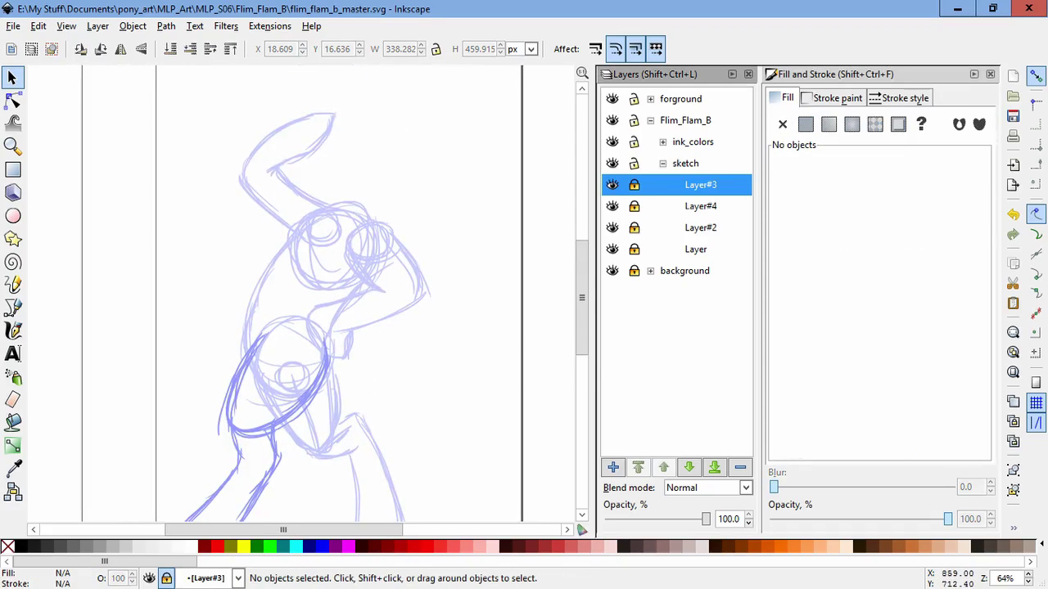
pyautogui.hotkey('ctrl', 'shift', 'n')
pyautogui.write('head')
pyautogui.press('Return')
pyautogui.hotkey('ctrl', 'shift', 'n')
pyautogui.press('Tab')
pyautogui.press('space')
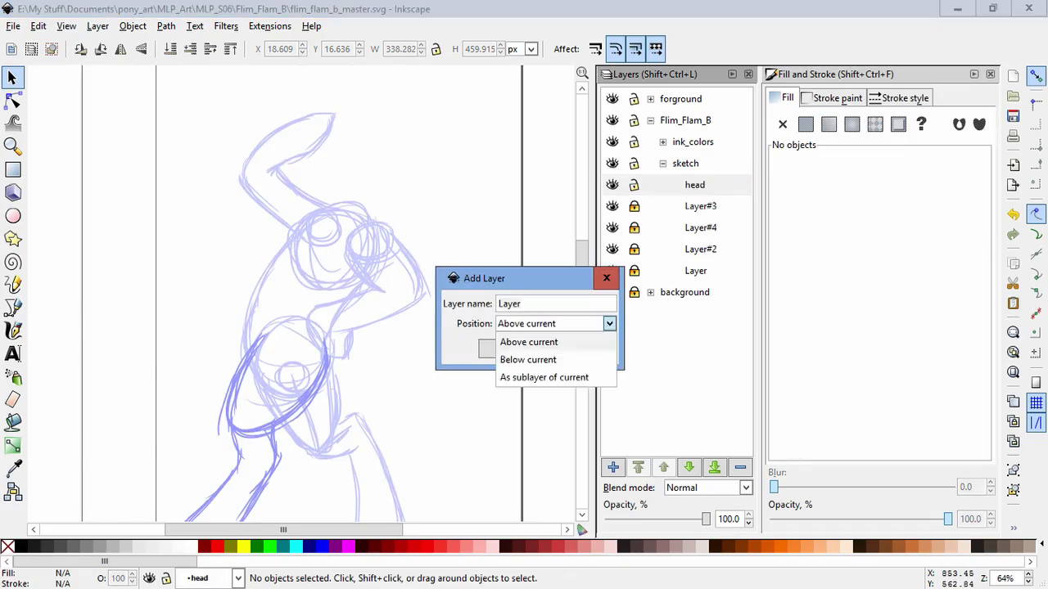
pyautogui.press('Down')
pyautogui.press('Down')
pyautogui.press('Return')
pyautogui.press('Return')
# - Sketch a round head circle about 195 px wide beside the raised foreleg in thin calligraphic strokes, undoing the surplus stroke
pyautogui.press('c')
pyautogui.moveTo(397, 189); pyautogui.dragTo(405, 257)
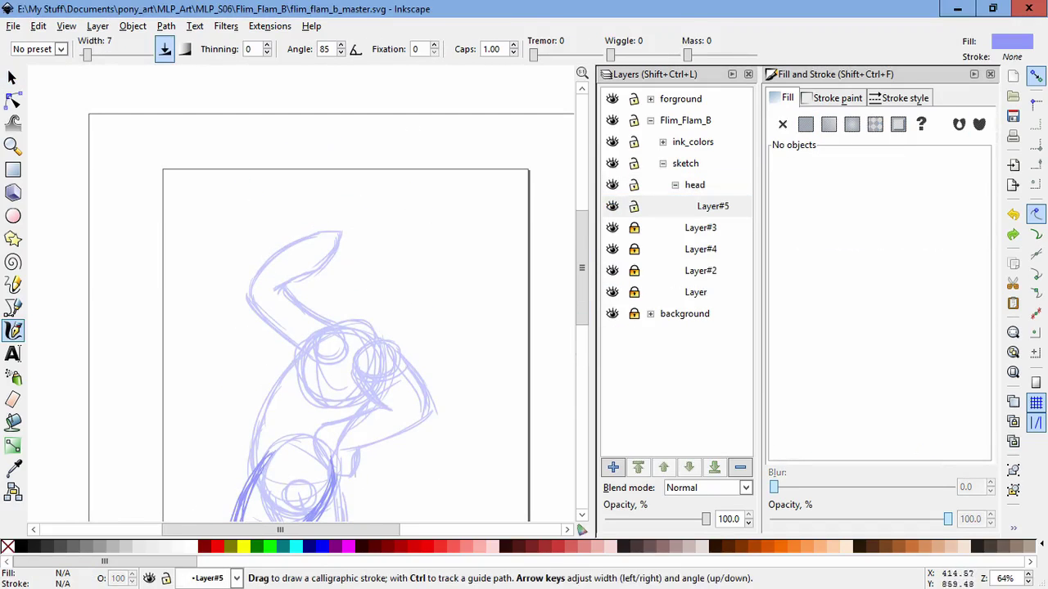
pyautogui.moveTo(336, 275); pyautogui.dragTo(428, 246)
pyautogui.press('Escape')
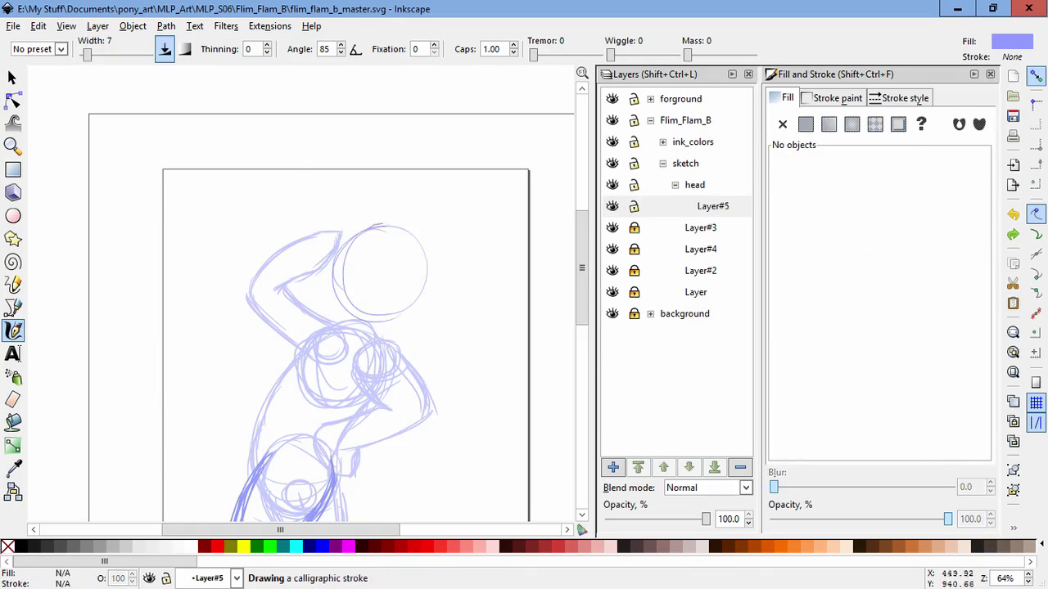
pyautogui.hotkey('ctrl', 'z')
# - Reposition the head circle just above the chest, close to the raised foreleg's hoof
pyautogui.press('s')
pyautogui.click(332, 270)
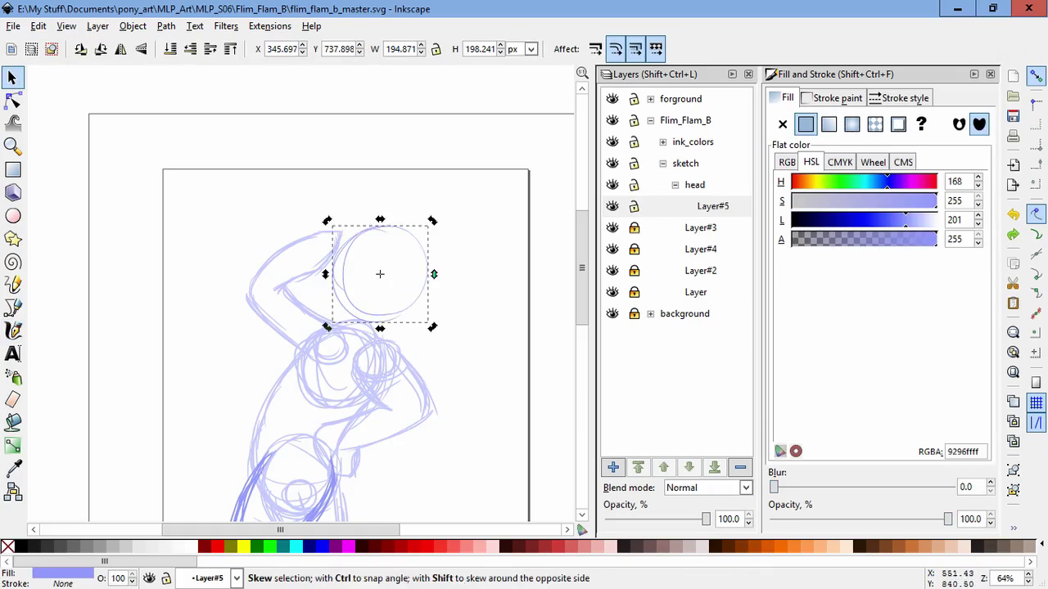
pyautogui.press('Escape')
pyautogui.moveTo(333, 270); pyautogui.dragTo(347, 256)
pyautogui.press('Escape')
pyautogui.moveTo(442, 269); pyautogui.dragTo(433, 261)
pyautogui.press('Escape')
pyautogui.scroll(-4, 460, 286)
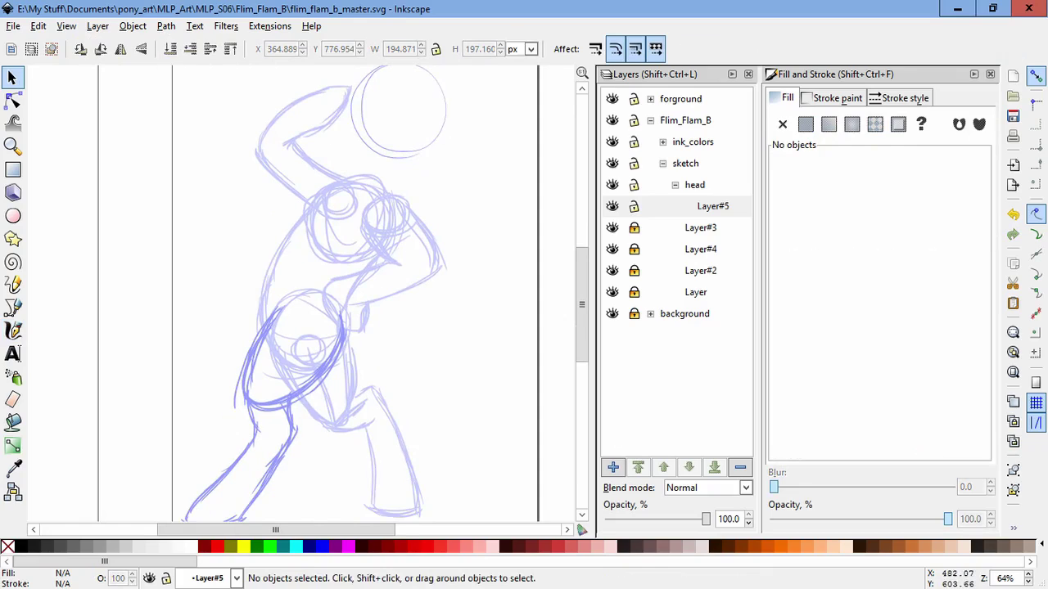
pyautogui.scroll(2, 436, 248)
pyautogui.moveTo(434, 205); pyautogui.dragTo(423, 200)
pyautogui.press('Escape')
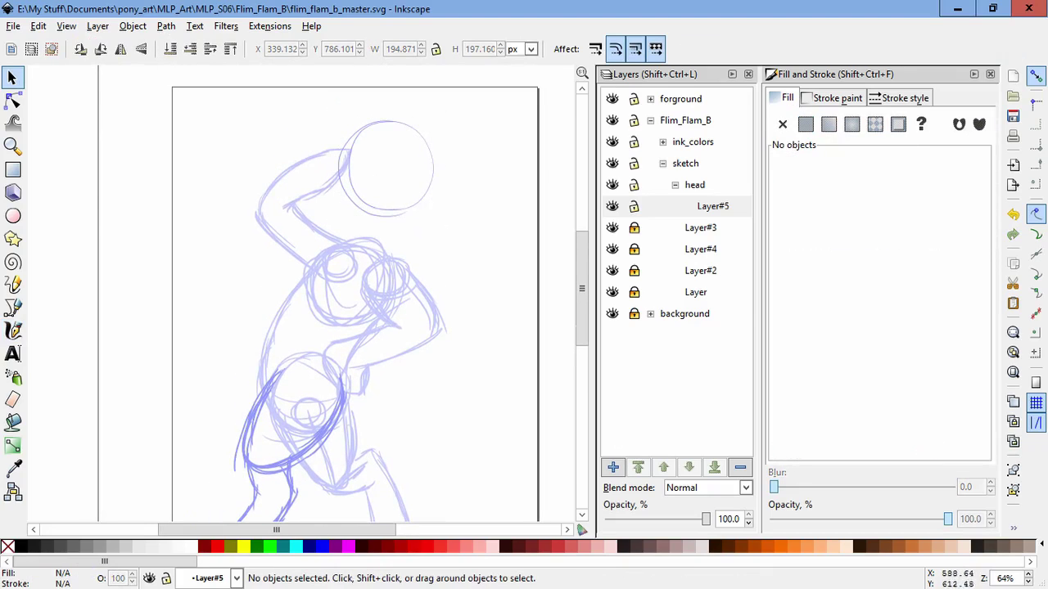
# - Swing the upper section of the raised foreleg away from the head circle
pyautogui.moveTo(224, 217)
pyautogui.mouseDown()
pyautogui.moveTo(374, 129)
pyautogui.moveTo(357, 139)
pyautogui.mouseUp()
pyautogui.press('Escape')
# - Add a new sublayer above Layer#5 in the head layer, and lower the opacity of the locked Layer#5
pyautogui.click(712, 206)
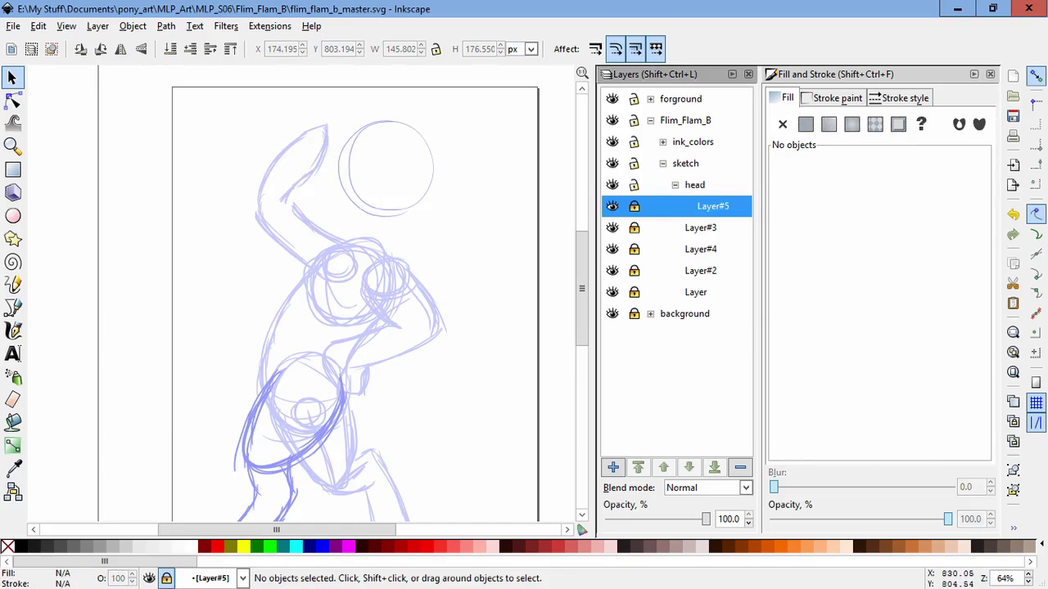
pyautogui.hotkey('shift', 'ctrl', 'n')
pyautogui.press('Return')
pyautogui.click(633, 228)
pyautogui.moveTo(705, 519); pyautogui.dragTo(653, 519)
pyautogui.click(713, 206)
# - Sketch the muzzle on Layer#6, from the bridge out of the head circle around the chin and back along the jaw
pyautogui.press('c')
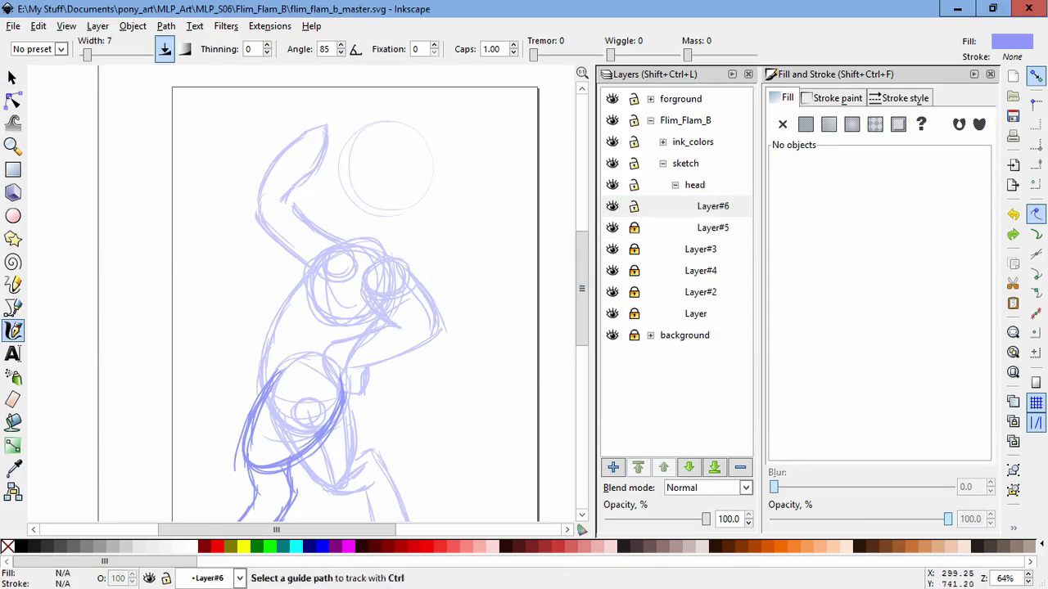
pyautogui.scroll(2, 401, 107)
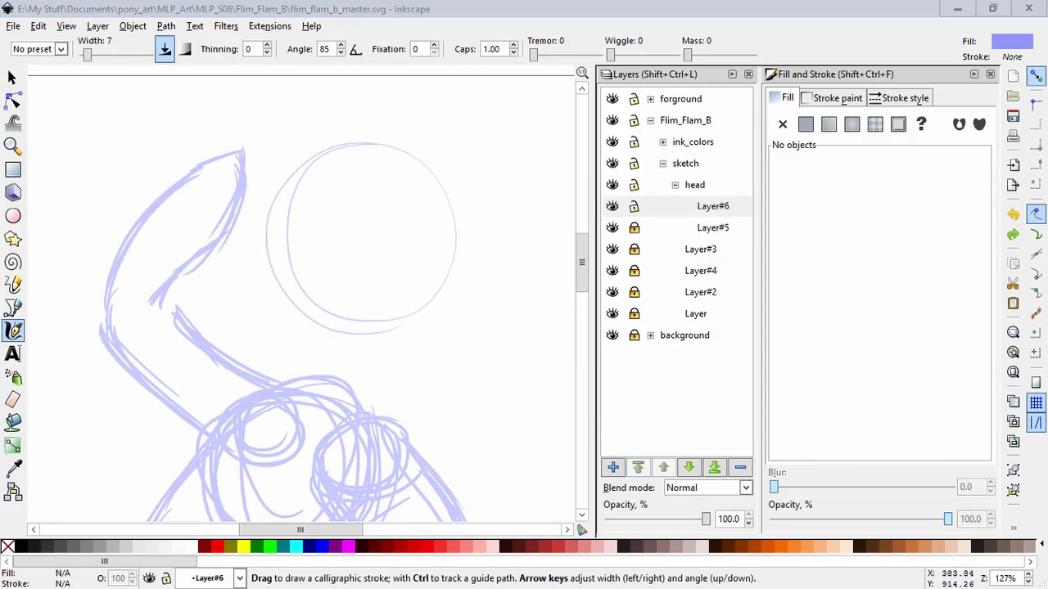
pyautogui.scroll(3, 360, 258)
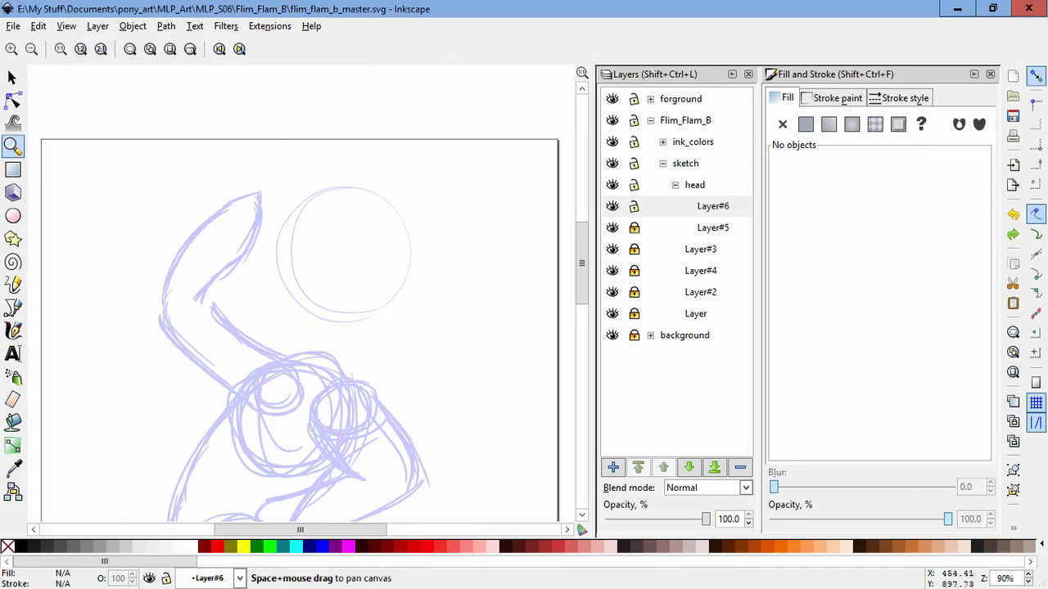
pyautogui.moveTo(293, 235)
pyautogui.mouseDown()
pyautogui.moveTo(246, 249)
pyautogui.moveTo(177, 298)
pyautogui.mouseUp()
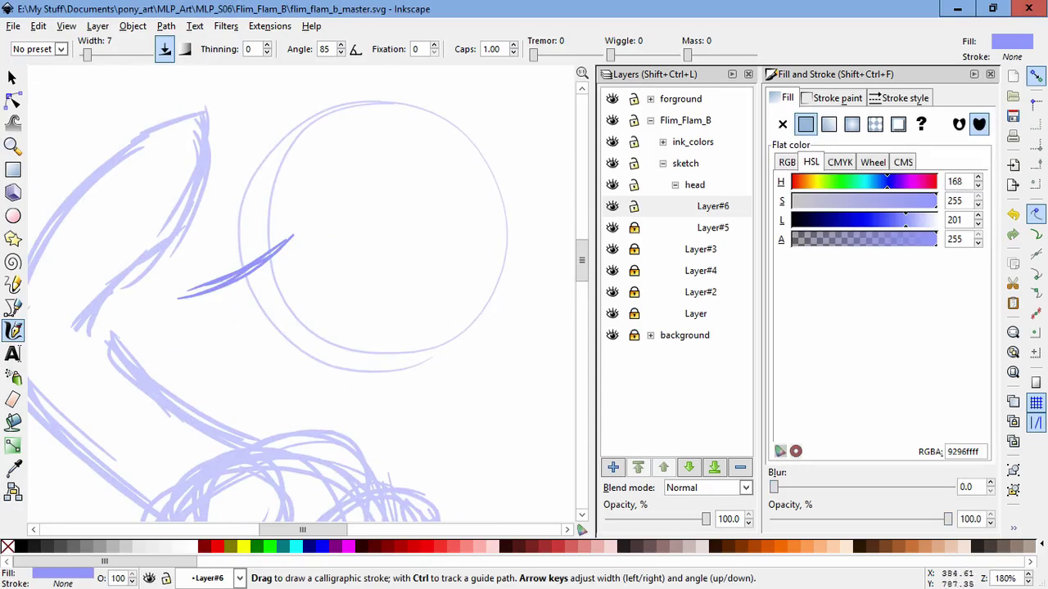
pyautogui.moveTo(223, 378); pyautogui.dragTo(286, 403)
pyautogui.hotkey('ctrl', 'z')
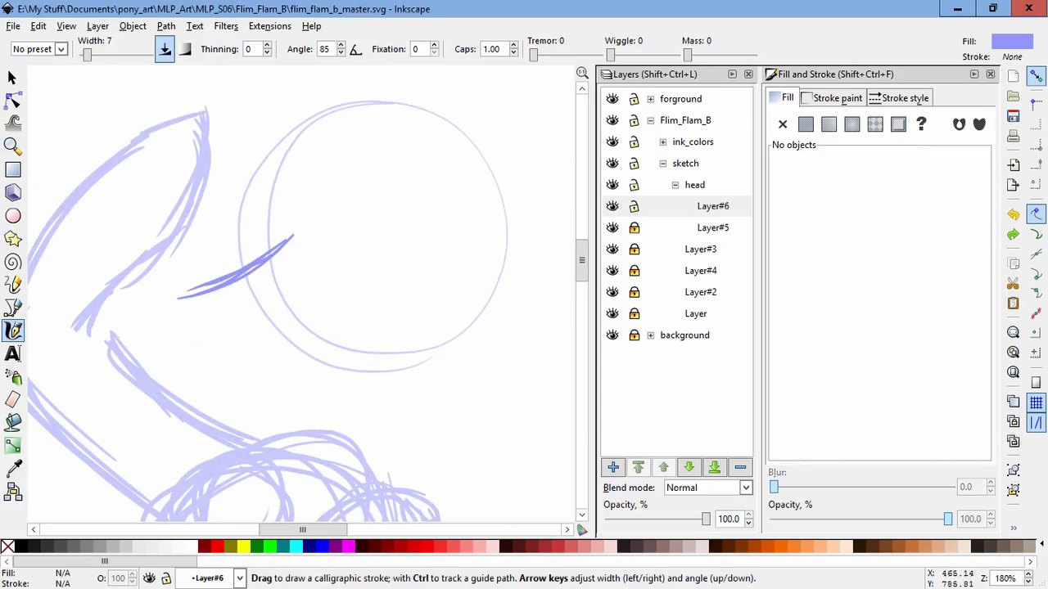
pyautogui.moveTo(187, 294); pyautogui.dragTo(212, 320)
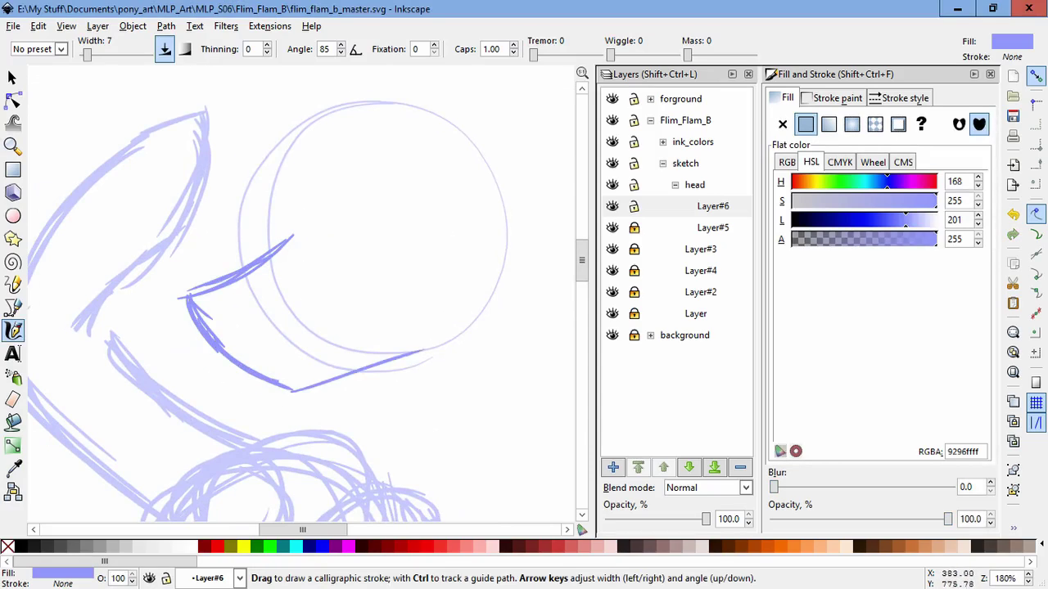
pyautogui.moveTo(278, 391); pyautogui.dragTo(475, 282)
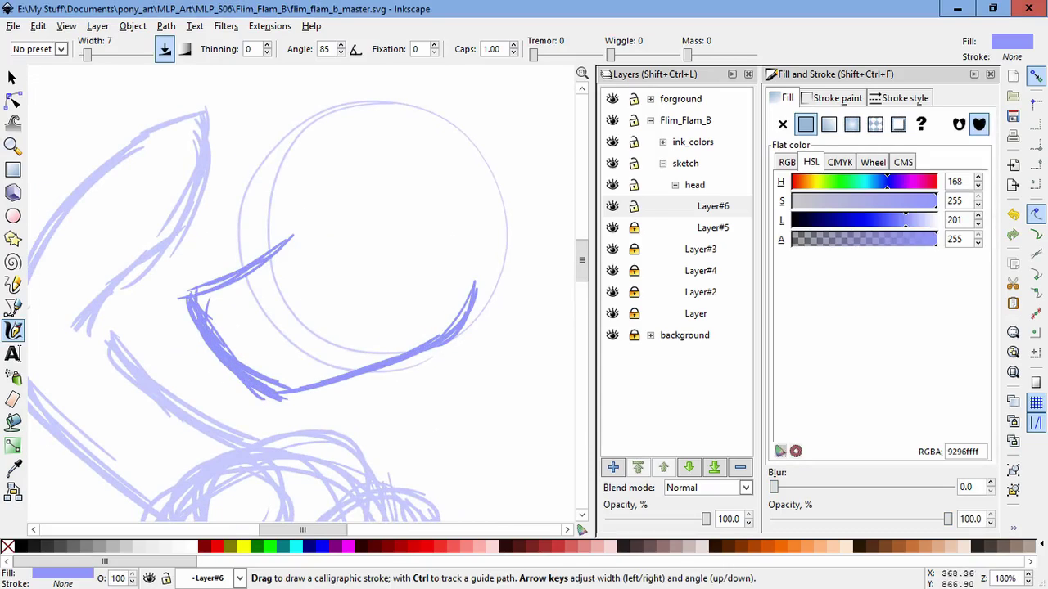
# - Move all the muzzle and jaw strokes slightly down and left relative to the head circle
pyautogui.press('s')
pyautogui.moveTo(278, 262); pyautogui.dragTo(266, 284)
pyautogui.press('Escape')
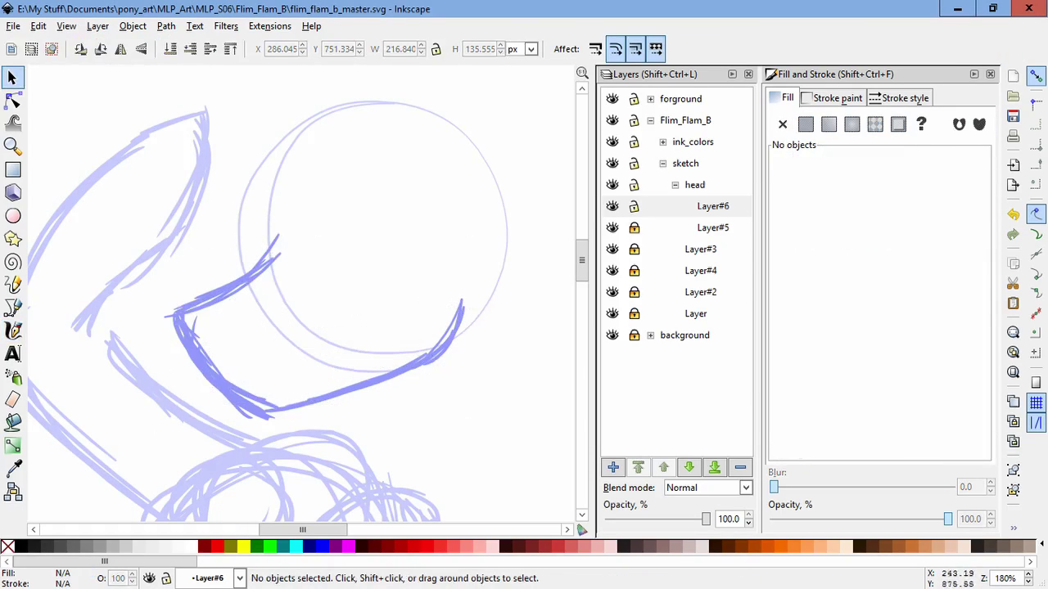
# - Sketch a pointed ear on top of the head circle with two curved sides and an inner contour
pyautogui.press('c')
pyautogui.moveTo(350, 219); pyautogui.dragTo(379, 153)
pyautogui.moveTo(415, 123)
pyautogui.mouseDown()
pyautogui.moveTo(416, 286)
pyautogui.moveTo(442, 270)
pyautogui.mouseUp()
# - Remove the surplus overlapping strokes along the ear's outer edge
pyautogui.press('s')
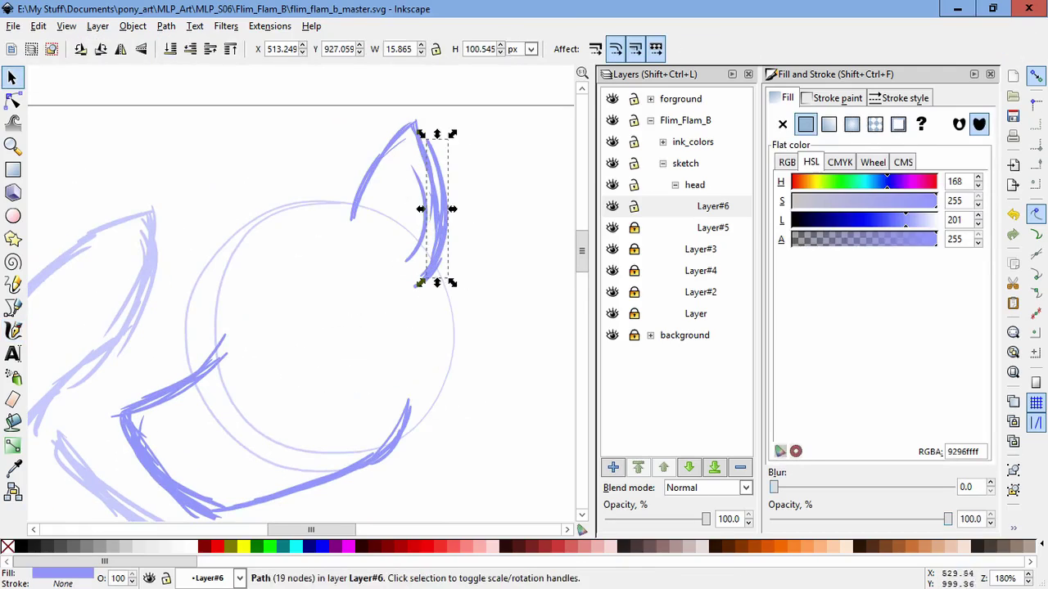
pyautogui.hotkey('ctrl', 'shift', 'z')
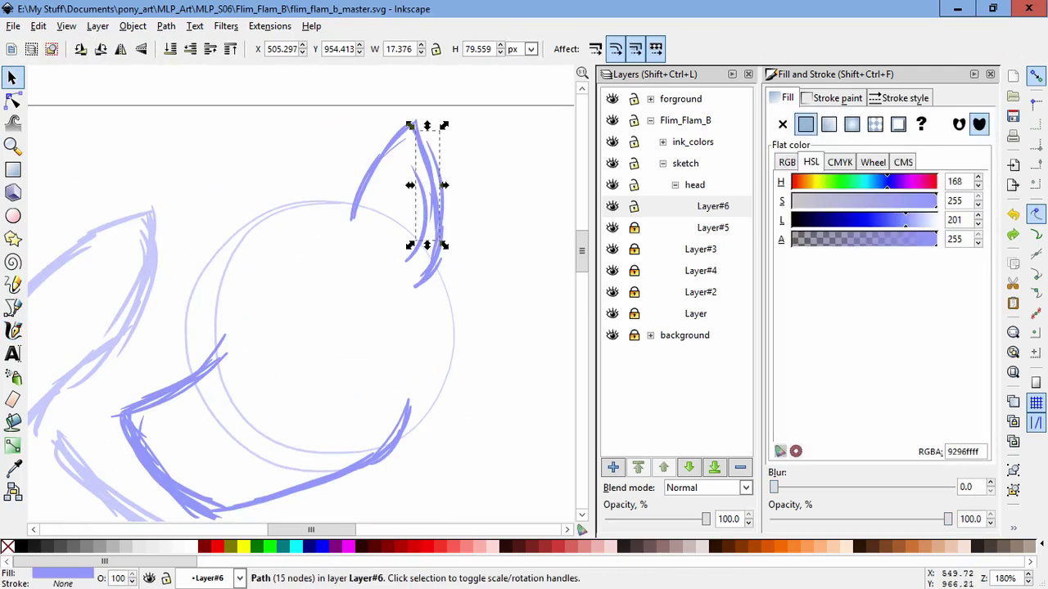
pyautogui.hotkey('ctrl', 'z')
pyautogui.hotkey('ctrl', 'shift', 'z')
pyautogui.hotkey('ctrl', 'z')
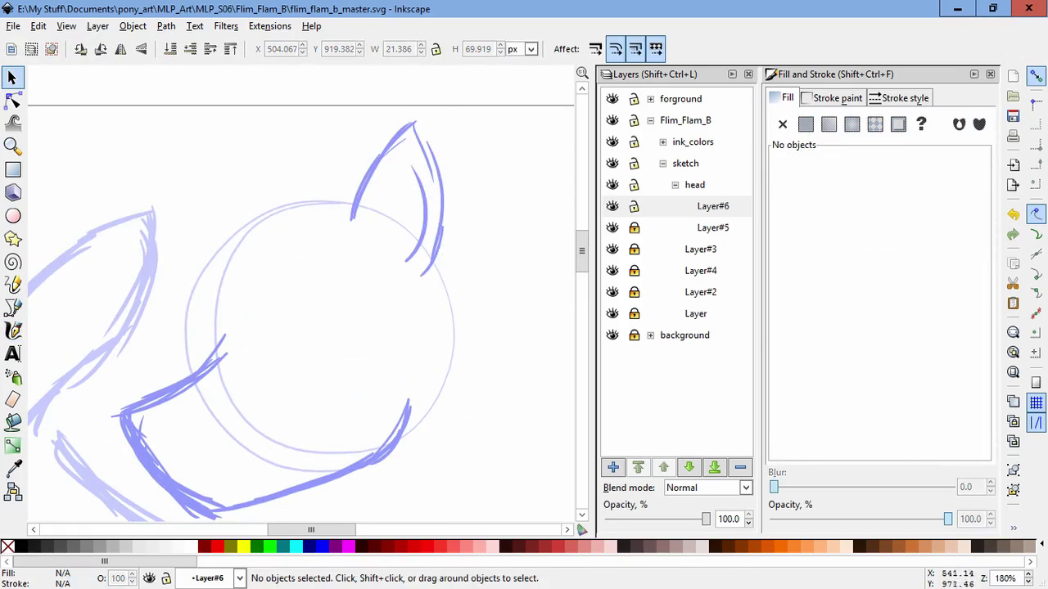
# - Stretch the ear strokes slightly taller and tilt the ear counterclockwise, settling it lower on the head circle
pyautogui.click(440, 205)
pyautogui.press('Escape')
pyautogui.hotkey('ctrl', 'a')
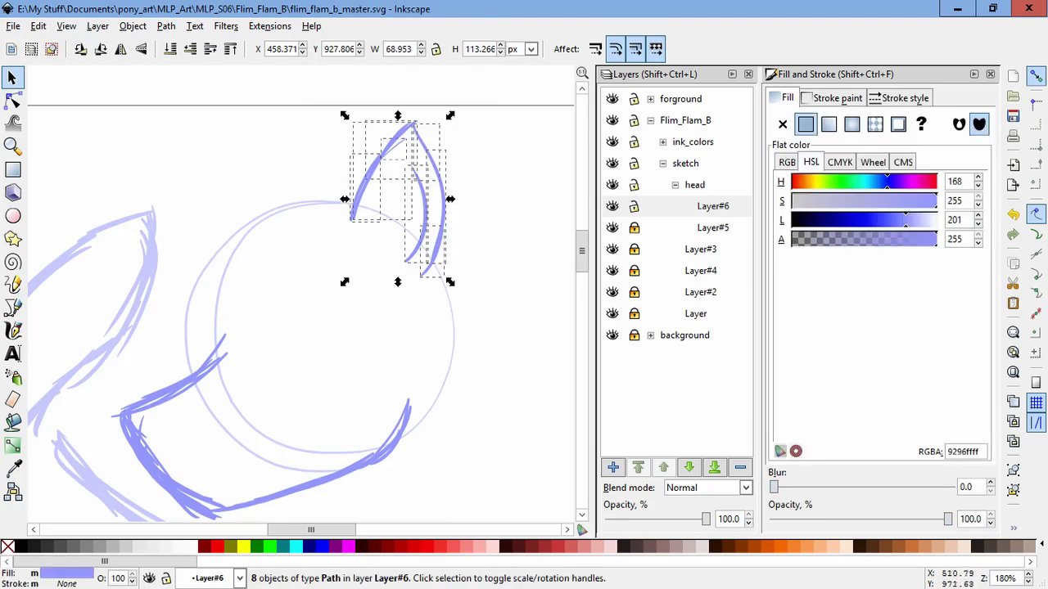
pyautogui.click(425, 205)
pyautogui.moveTo(398, 118); pyautogui.dragTo(393, 119)
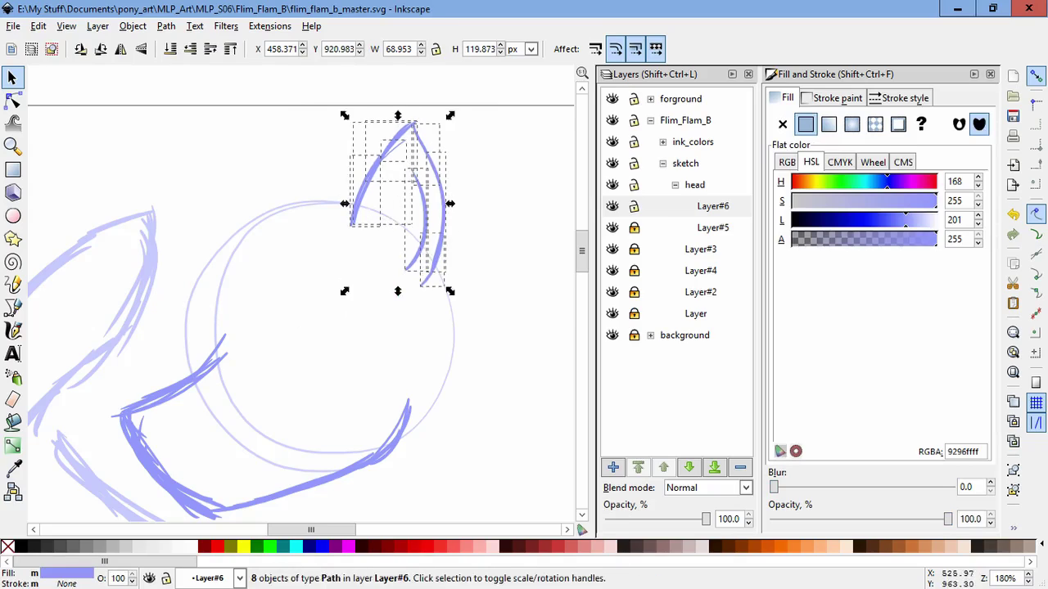
pyautogui.moveTo(461, 210); pyautogui.dragTo(464, 237)
pyautogui.press('Escape')
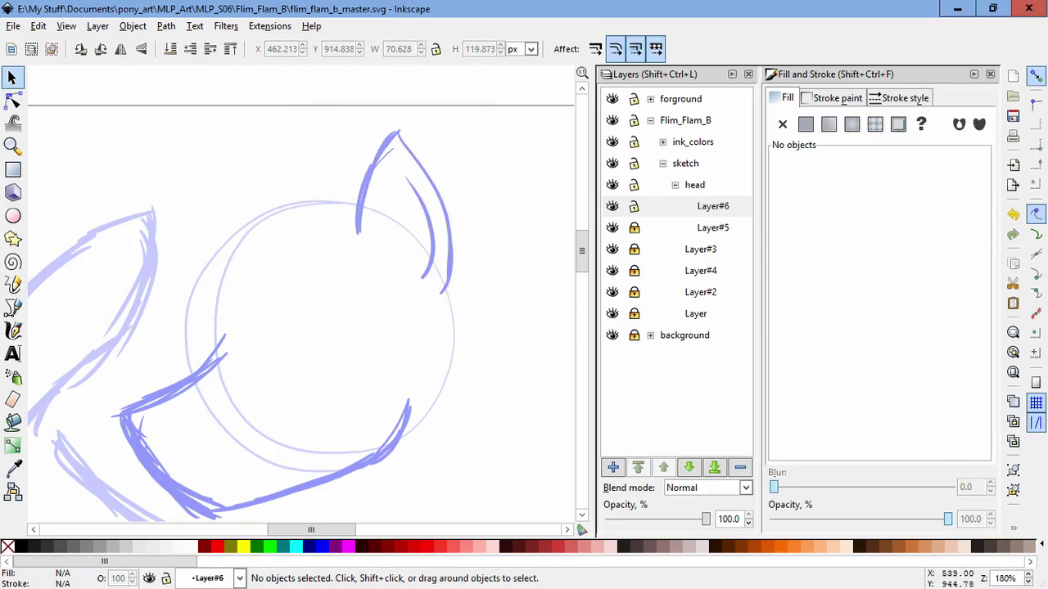
# - Widen the chin and jaw strokes slightly toward the back of the head, and shift the ear down toward the muzzle side
pyautogui.scroll(1, 382, 290)
pyautogui.scroll(-2, 383, 289)
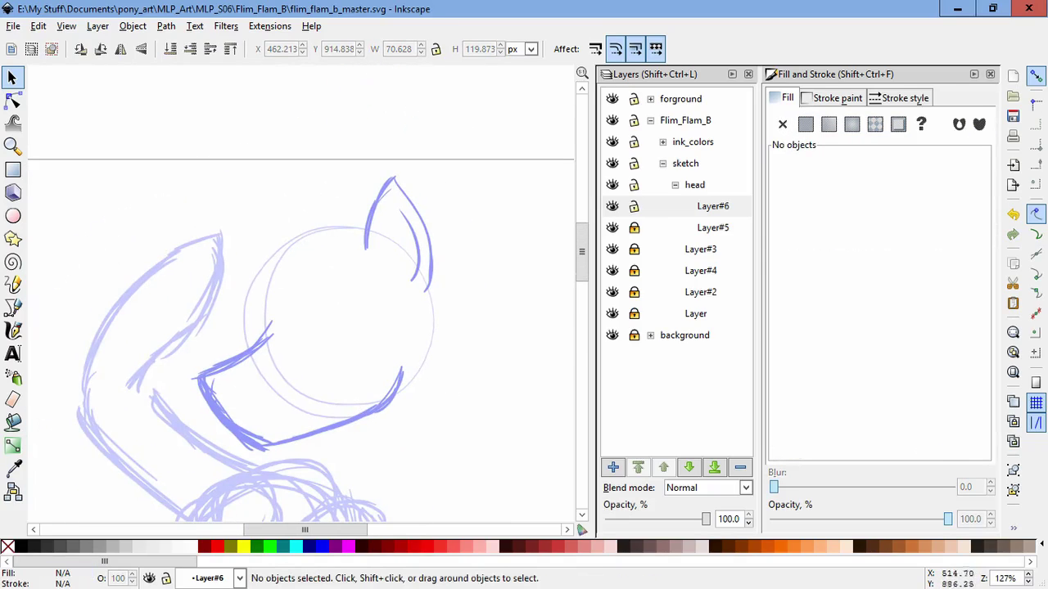
pyautogui.moveTo(430, 446); pyautogui.dragTo(178, 370)
pyautogui.press('Escape')
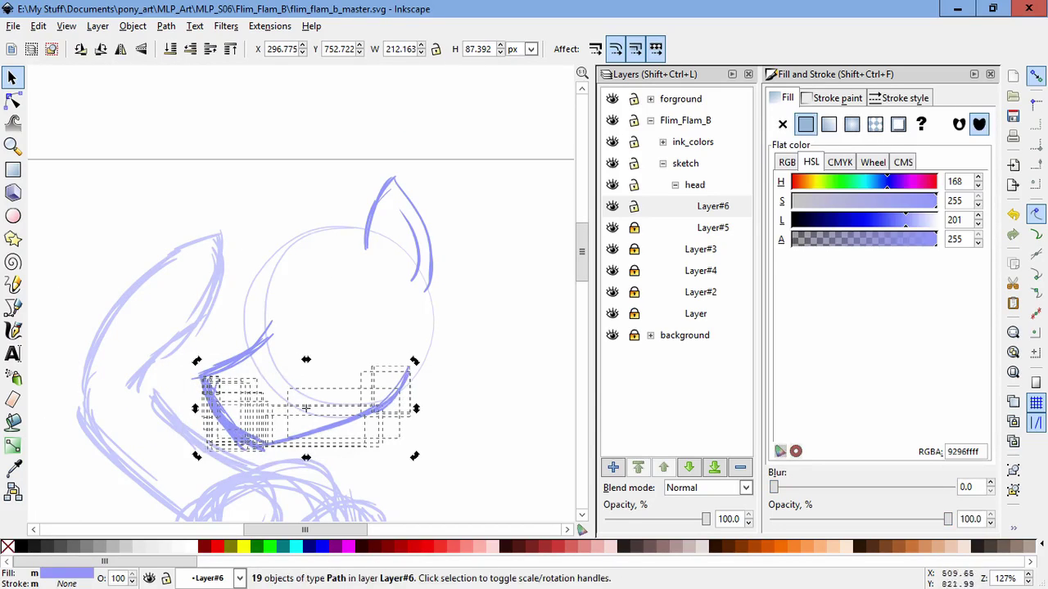
pyautogui.click(303, 360)
pyautogui.click(385, 205)
pyautogui.moveTo(358, 170); pyautogui.dragTo(353, 194)
pyautogui.press('Escape')
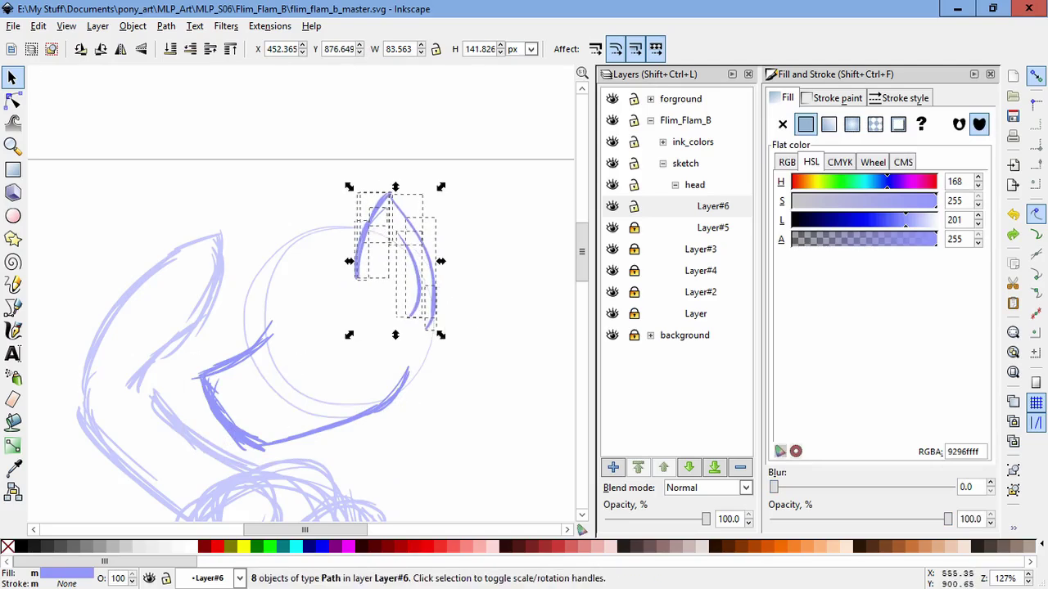
pyautogui.press('Escape')
# - Unlock Layer#5 and move the head circle, muzzle and ear strokes together slightly left and up relative to the body
pyautogui.moveTo(303, 295); pyautogui.dragTo(339, 72)
pyautogui.press('-')
pyautogui.press('-')
pyautogui.press('+')
pyautogui.press('+')
pyautogui.hotkey('ctrl', 'a')
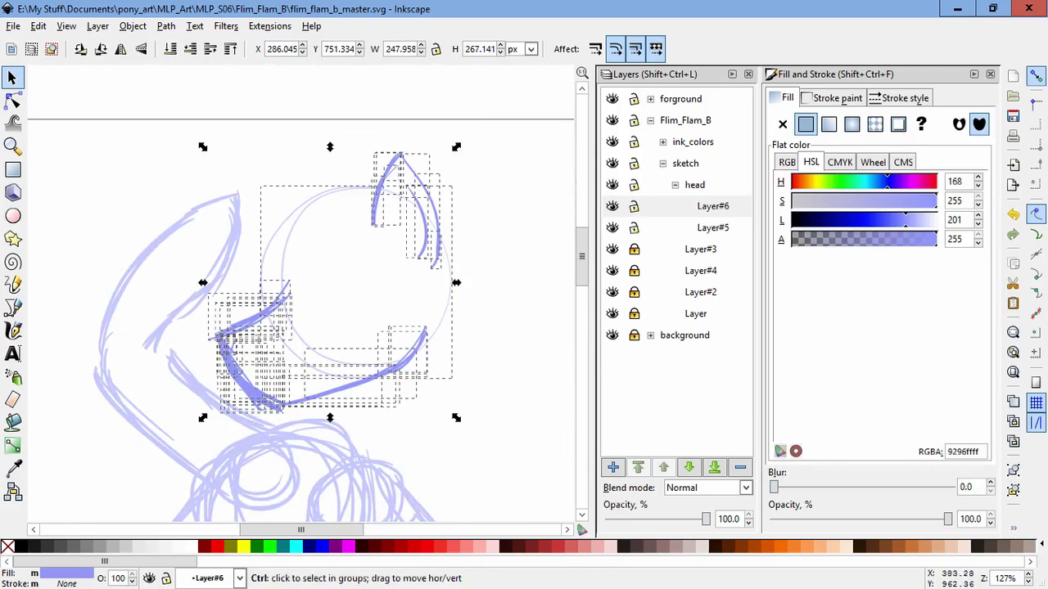
pyautogui.moveTo(374, 175); pyautogui.dragTo(371, 166)
pyautogui.press('Escape')
pyautogui.press('-')
pyautogui.press('-')
pyautogui.scroll(2, 303, 295)
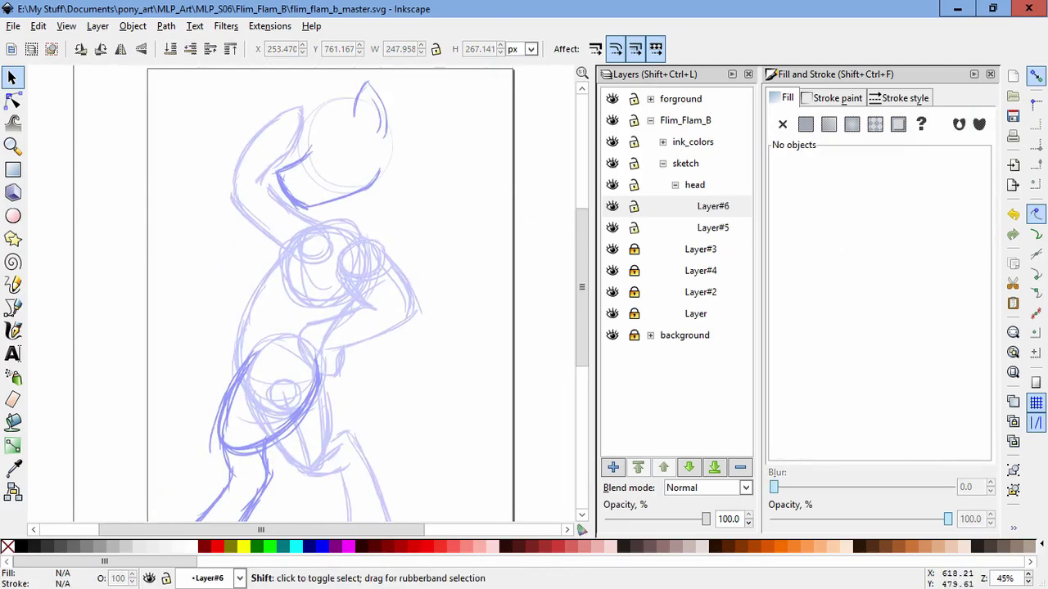
# - Lock Layer#5 and Layer#6 and add a new sketch layer above them inside the head layer
pyautogui.press('-')
pyautogui.press('+')
pyautogui.press('+')
pyautogui.press('+')
pyautogui.press('+')
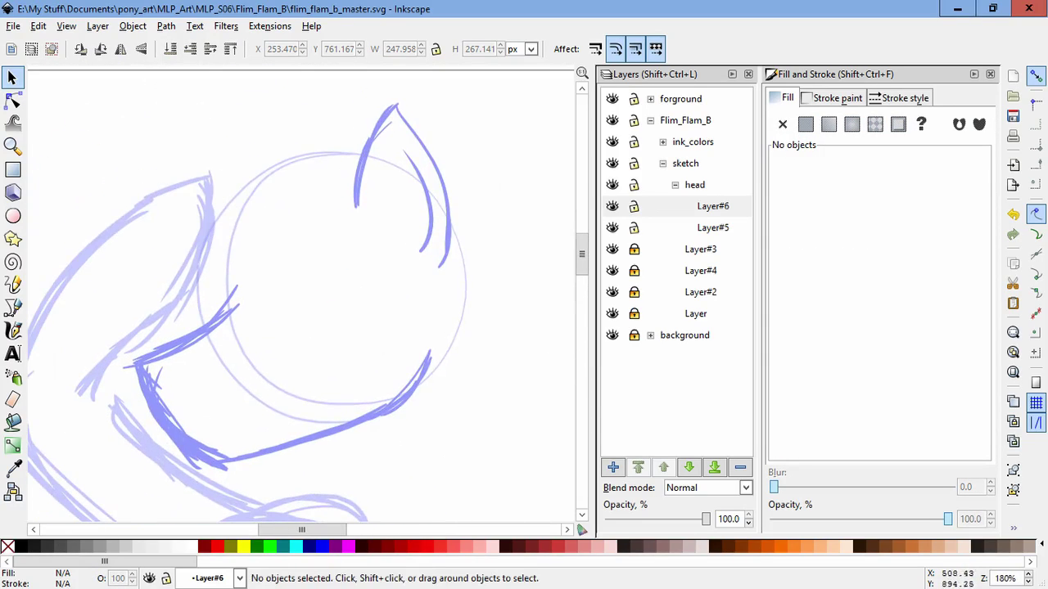
pyautogui.hotkey('shift', 'ctrl', 'l')
pyautogui.hotkey('shift', 'ctrl', 'n')
pyautogui.press('Return')
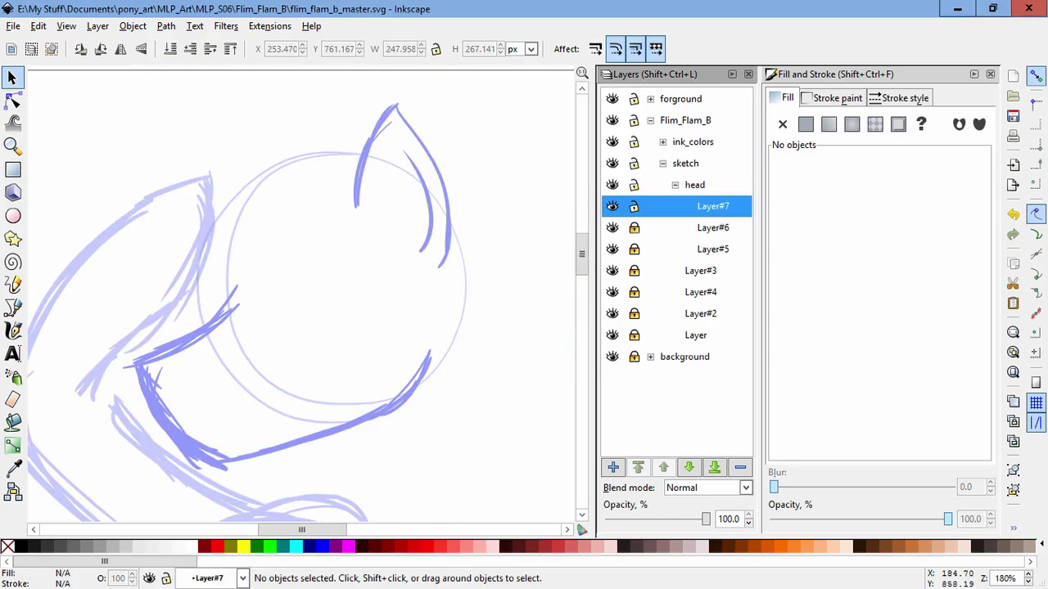
# - Sketch the forehead and back-of-head contours along the head circle on Layer#7, from the muzzle bridge over to the jaw
pyautogui.press('c')
pyautogui.moveTo(367, 243); pyautogui.dragTo(313, 326)
pyautogui.hotkey('ctrl', 'z')
pyautogui.press('+')
pyautogui.hscroll(-2, 303, 295)
pyautogui.moveTo(217, 377)
pyautogui.mouseDown()
pyautogui.moveTo(209, 238)
pyautogui.moveTo(327, 150)
pyautogui.moveTo(377, 129)
pyautogui.mouseUp()
pyautogui.scroll(-3, 288, 172)
pyautogui.hscroll(4, 288, 172)
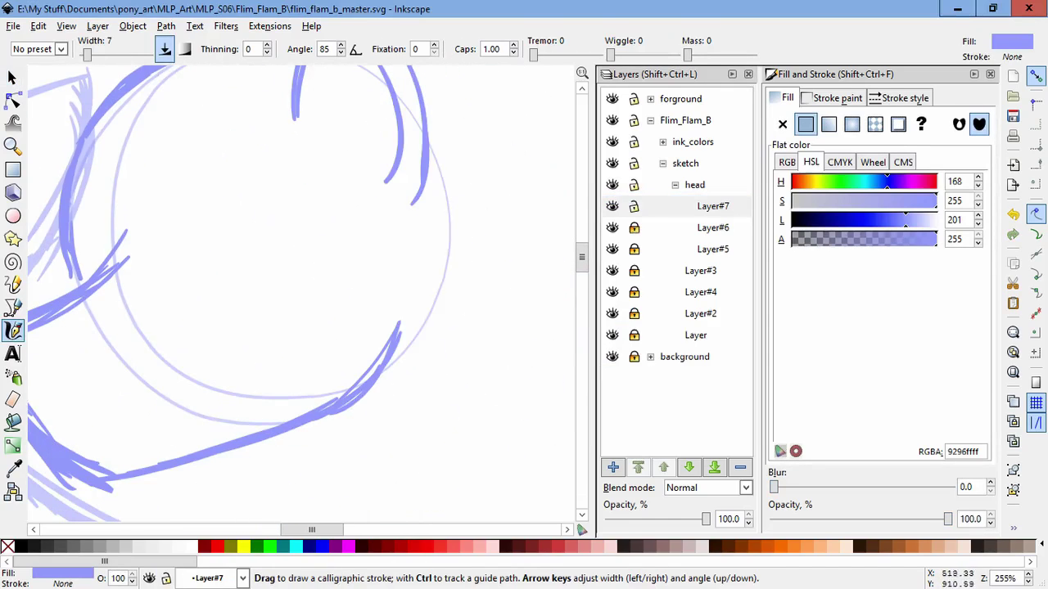
pyautogui.hotkey('ctrl', 'z')
pyautogui.moveTo(442, 155)
pyautogui.mouseDown()
pyautogui.moveTo(434, 327)
pyautogui.moveTo(489, 125)
pyautogui.mouseUp()
# - Sketch both sides of the neck, the long chest-to-hip body line and a short stroke at the back on Layer#7
pyautogui.press('-')
pyautogui.moveTo(236, 321); pyautogui.dragTo(164, 381)
pyautogui.scroll(-2, 303, 295)
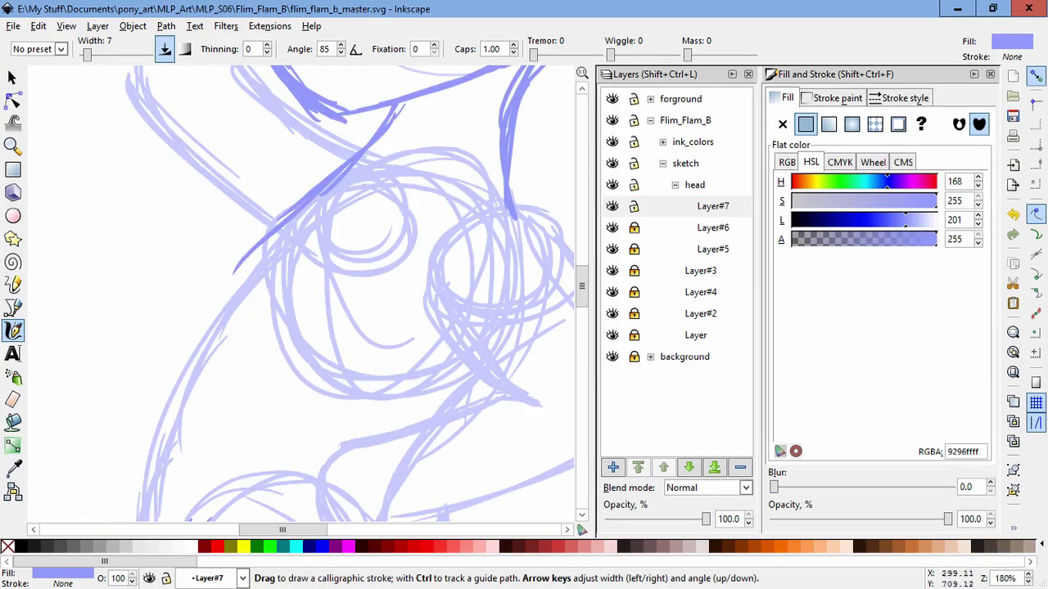
pyautogui.moveTo(262, 239); pyautogui.dragTo(179, 401)
pyautogui.scroll(-2, 303, 295)
pyautogui.moveTo(197, 365); pyautogui.dragTo(188, 468)
pyautogui.scroll(-2, 303, 295)
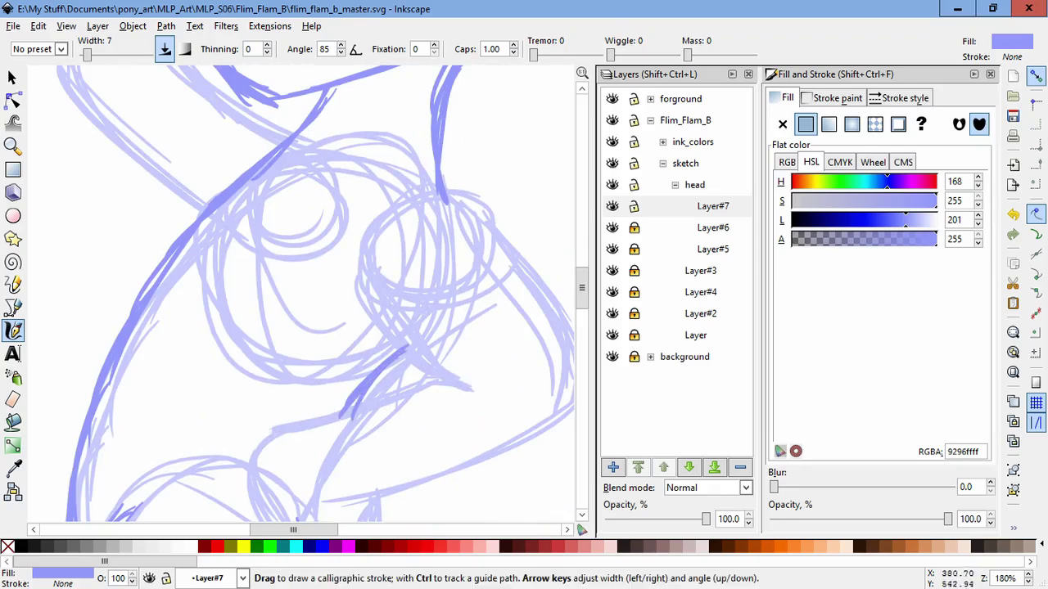
pyautogui.press('-')
pyautogui.press('-')
pyautogui.press('-')
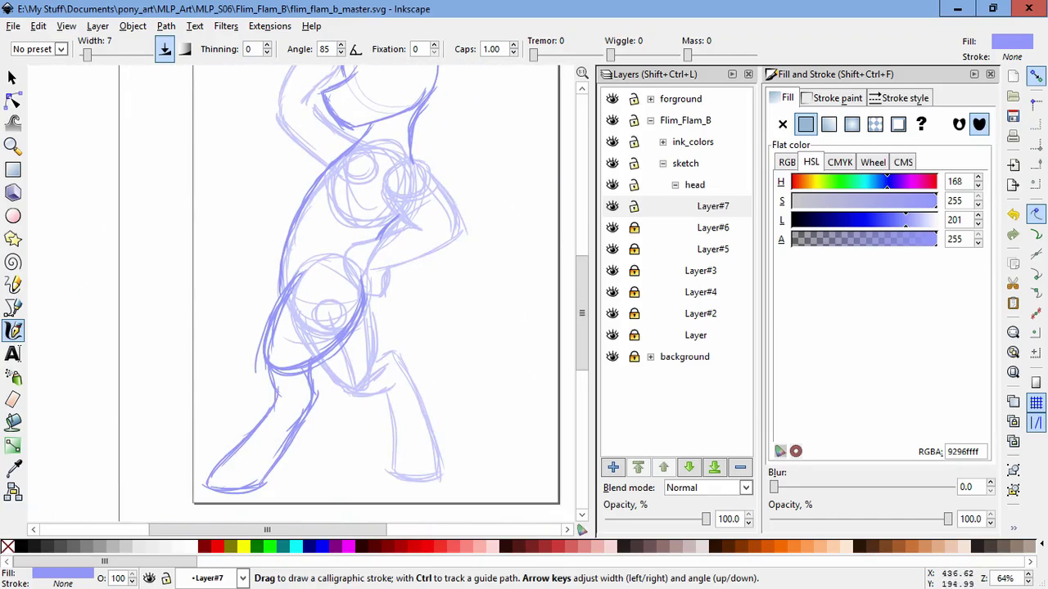
# - Switch to Layer#4 with the other sketch layers locked, and shrink the far hind leg strokes slightly up toward the hip
pyautogui.click(712, 206)
pyautogui.press('s')
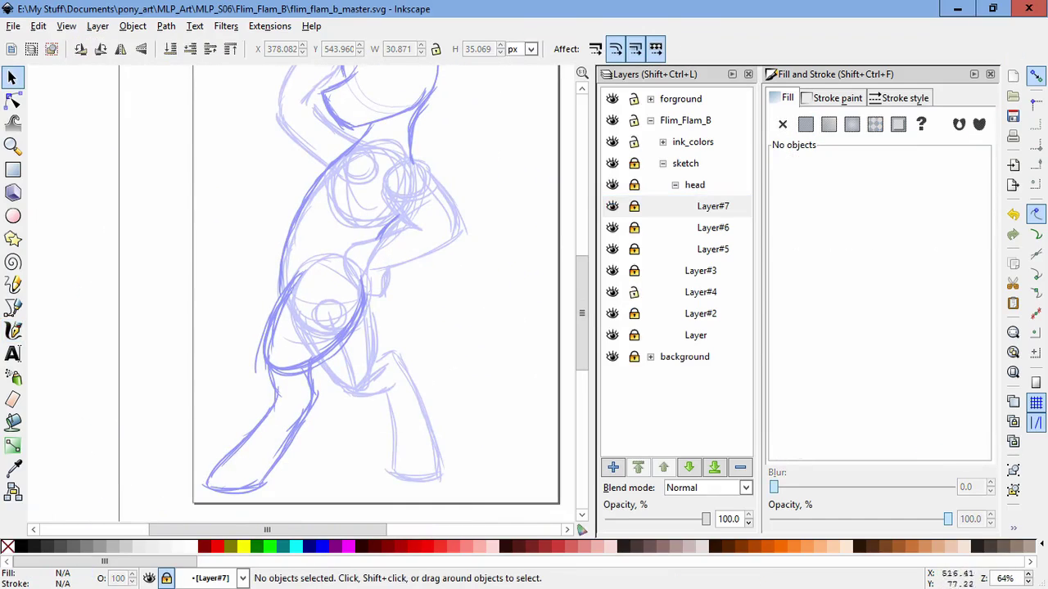
pyautogui.click(712, 207)
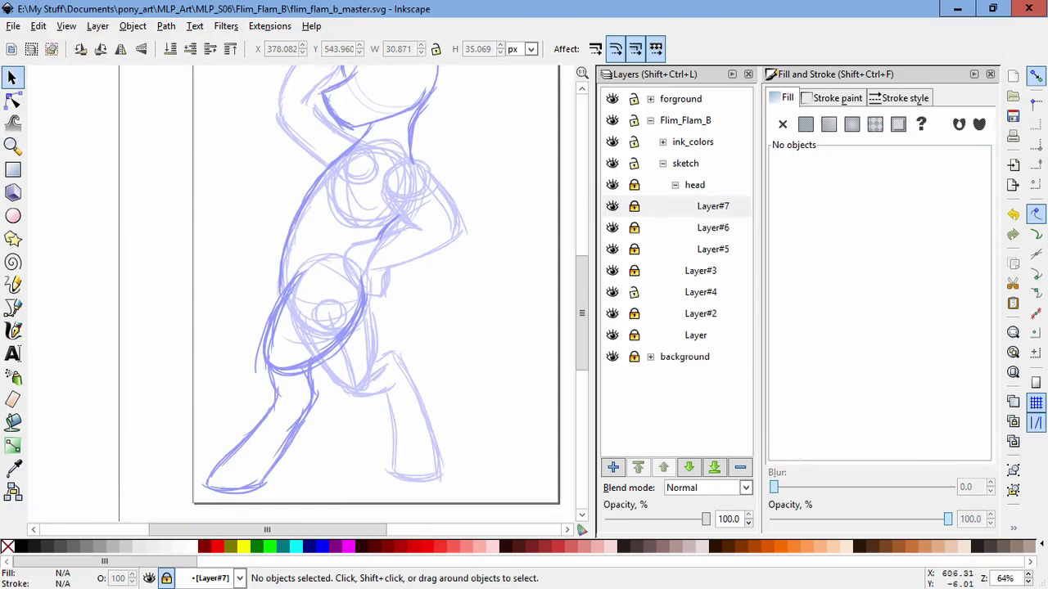
pyautogui.click(392, 409)
pyautogui.moveTo(391, 409); pyautogui.dragTo(384, 389)
pyautogui.click(499, 320)
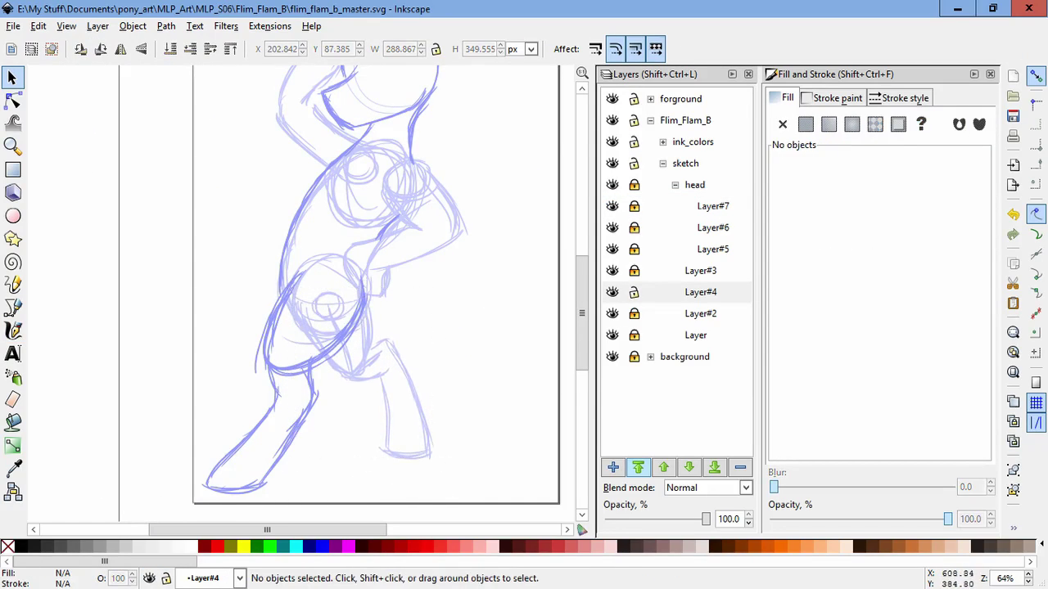
# - Enlarge the far hind leg strokes slightly in proportion and adjust their placement under the hip
pyautogui.keyDown('ctrl'); pyautogui.scroll(-1, 499, 320); pyautogui.keyUp('ctrl')
pyautogui.click(417, 336)
pyautogui.moveTo(416, 336); pyautogui.dragTo(416, 324)
pyautogui.moveTo(461, 360)
pyautogui.mouseDown()
pyautogui.moveTo(471, 360)
pyautogui.moveTo(461, 360)
pyautogui.mouseUp()
pyautogui.press('Escape')
pyautogui.scroll(2, 401, 327)
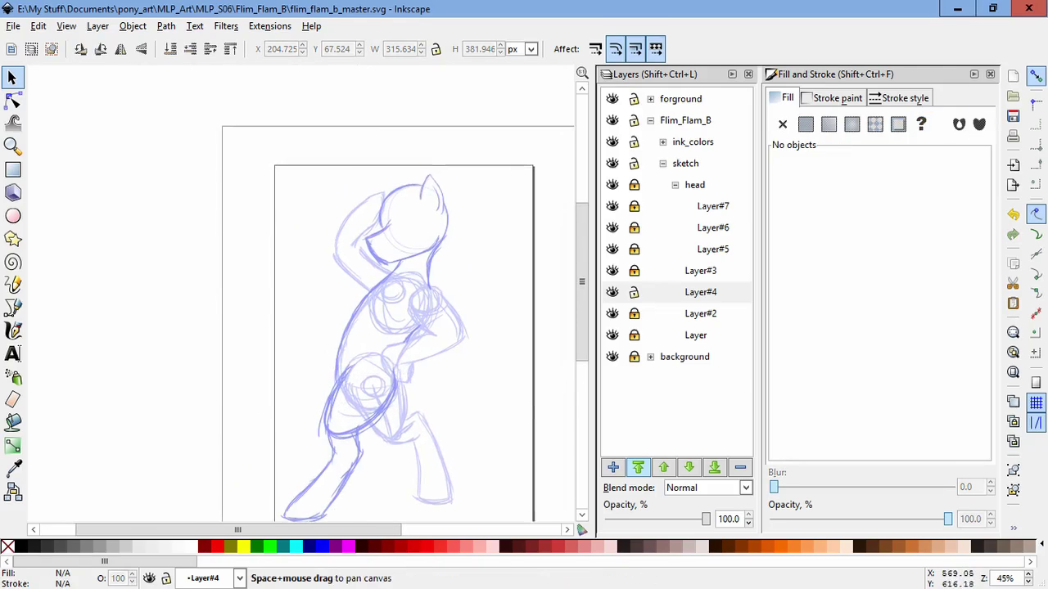
# - Return to Layer#7 and add a new layer above it for the facial features, with the calligraphy pen active
pyautogui.keyDown('ctrl'); pyautogui.scroll(2, 474, 296); pyautogui.keyUp('ctrl')
pyautogui.click(713, 207)
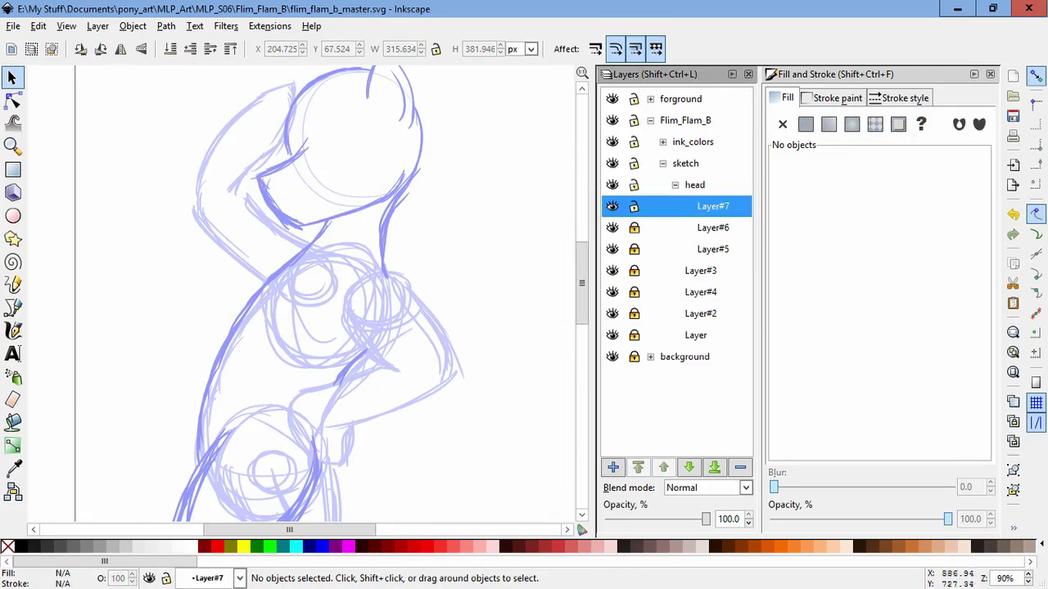
pyautogui.press('c')
pyautogui.keyDown('ctrl'); pyautogui.scroll(2, 352, 164); pyautogui.keyUp('ctrl')
pyautogui.hotkey('ctrl', 'shift', 'n')
pyautogui.press('Return')
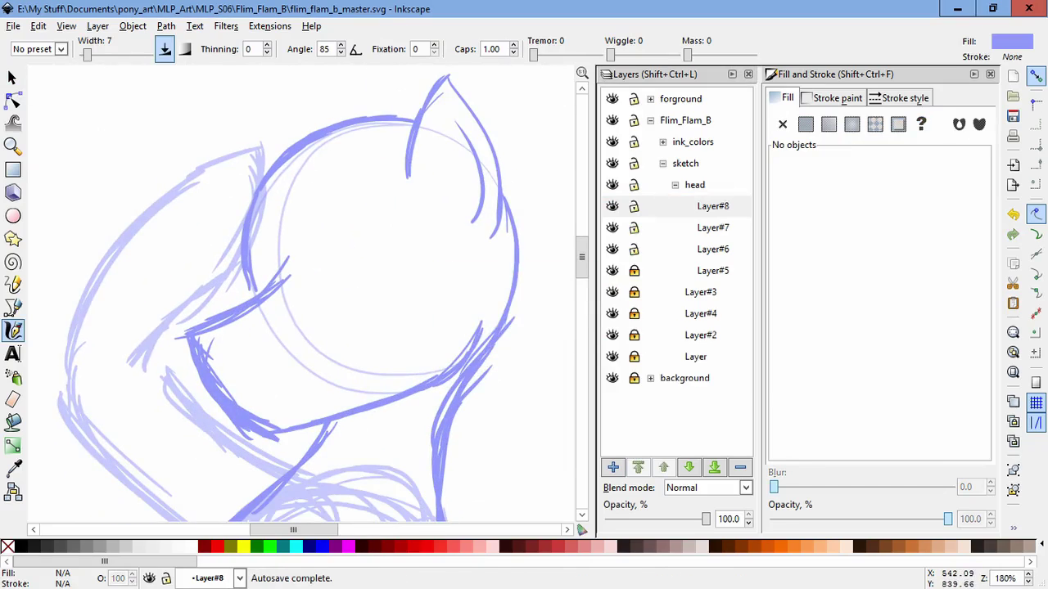
# - Sketch a curved upper eyelid inside the head circle on Layer#8 and rotate it slightly counterclockwise
pyautogui.moveTo(434, 225); pyautogui.dragTo(422, 275)
pyautogui.hotkey('ctrl', 'z')
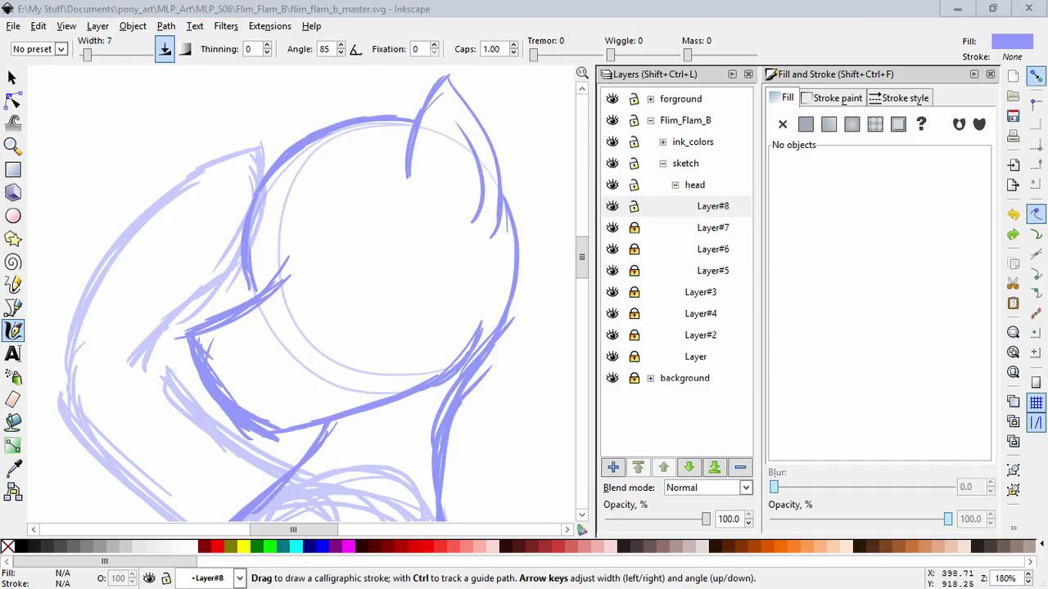
pyautogui.keyDown('ctrl'); pyautogui.scroll(1, 393, 272); pyautogui.keyUp('ctrl')
pyautogui.moveTo(284, 192)
pyautogui.mouseDown()
pyautogui.moveTo(328, 212)
pyautogui.moveTo(410, 188)
pyautogui.moveTo(406, 162)
pyautogui.mouseUp()
pyautogui.press('s')
pyautogui.hotkey('ctrl', 'z')
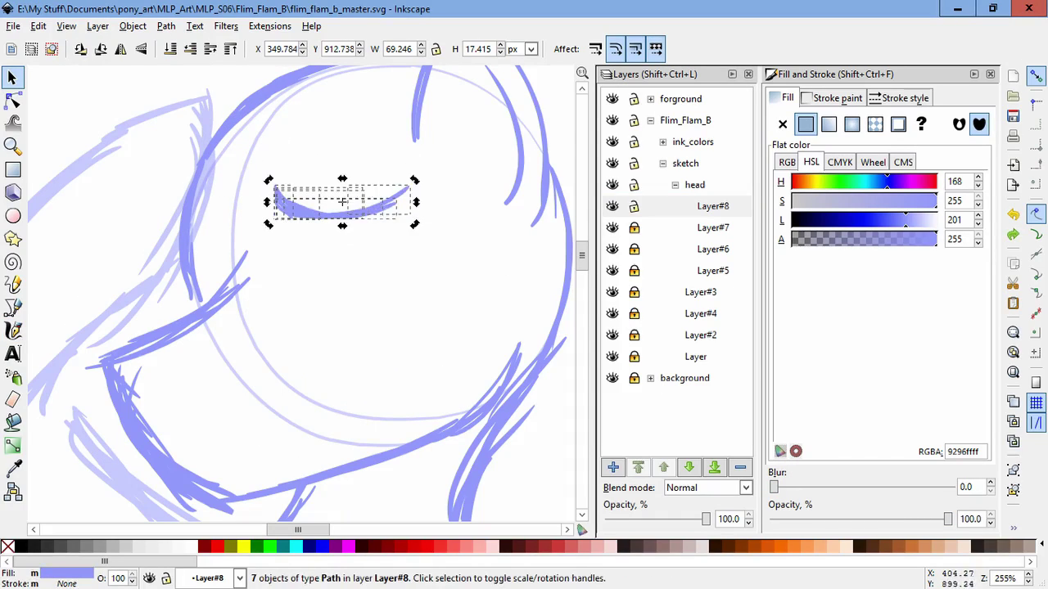
pyautogui.click(360, 204)
# - Sketch the near eye below the lid with a rounded outline, iris curve, shaded pupil and a small lash at the inner corner
pyautogui.press('c')
pyautogui.moveTo(313, 240)
pyautogui.mouseDown()
pyautogui.moveTo(310, 214)
pyautogui.moveTo(376, 275)
pyautogui.moveTo(400, 191)
pyautogui.mouseUp()
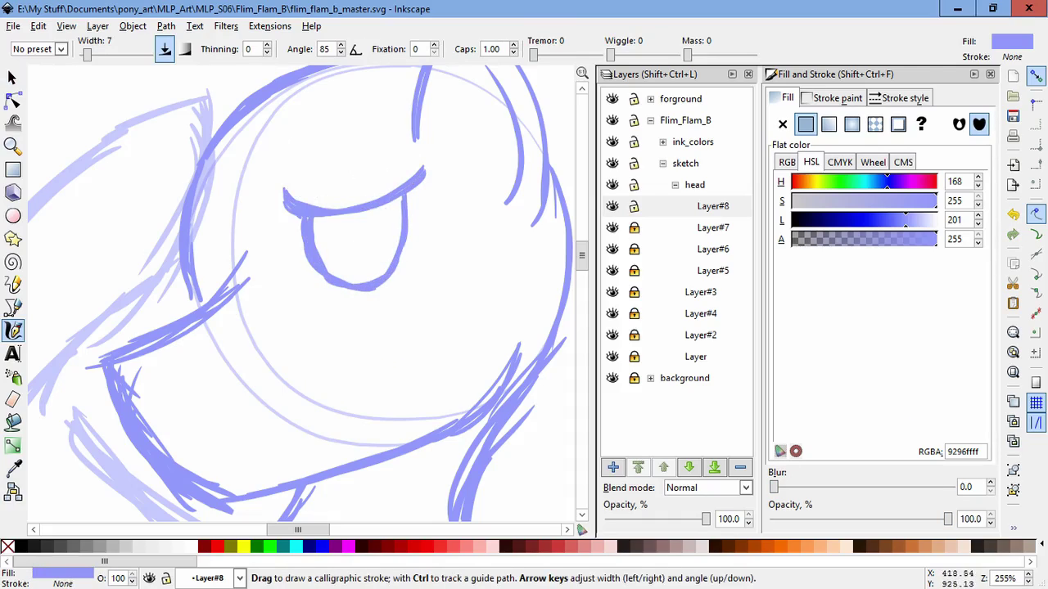
pyautogui.moveTo(347, 215)
pyautogui.mouseDown()
pyautogui.moveTo(361, 262)
pyautogui.moveTo(384, 277)
pyautogui.moveTo(373, 226)
pyautogui.moveTo(400, 229)
pyautogui.mouseUp()
pyautogui.moveTo(380, 217); pyautogui.dragTo(401, 250)
pyautogui.moveTo(283, 195); pyautogui.dragTo(293, 180)
# - Sketch the smiling mouth line from chin to cheek and a small nostril on the muzzle, discarding a trial far eyelid
pyautogui.moveTo(174, 457)
pyautogui.mouseDown()
pyautogui.moveTo(309, 378)
pyautogui.moveTo(308, 388)
pyautogui.mouseUp()
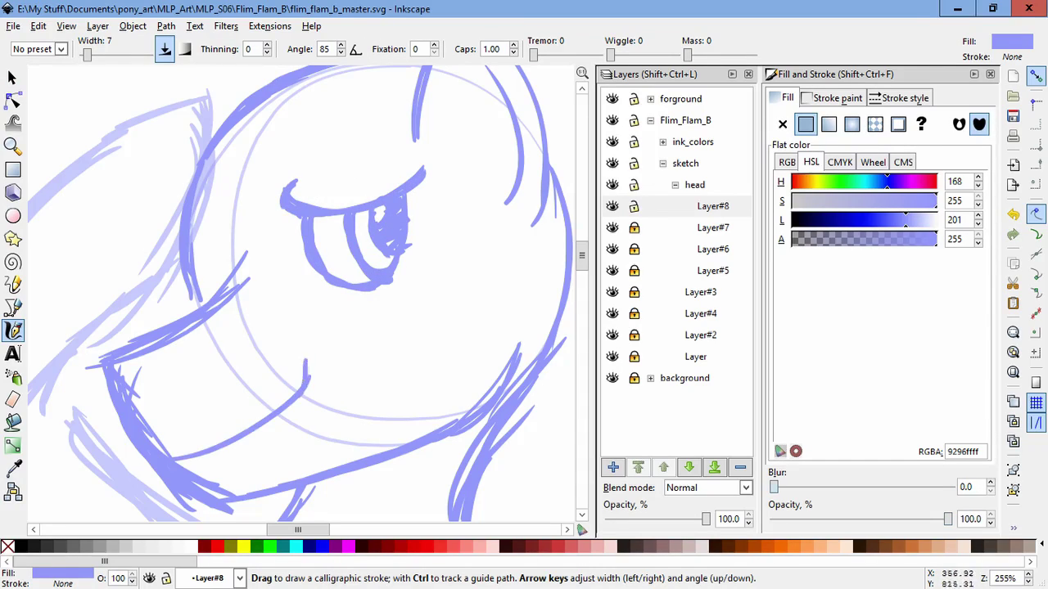
pyautogui.hotkey('ctrl', 'z')
pyautogui.moveTo(149, 363); pyautogui.dragTo(182, 359)
pyautogui.scroll(1, 301, 293)
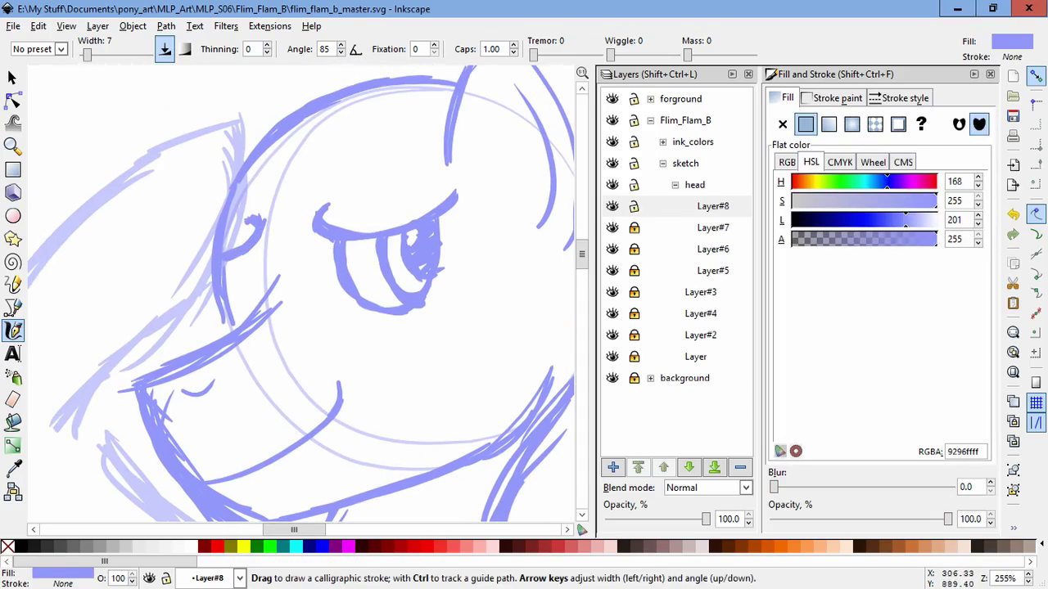
pyautogui.hotkey('ctrl', 'z')
pyautogui.hotkey('ctrl', 'z')
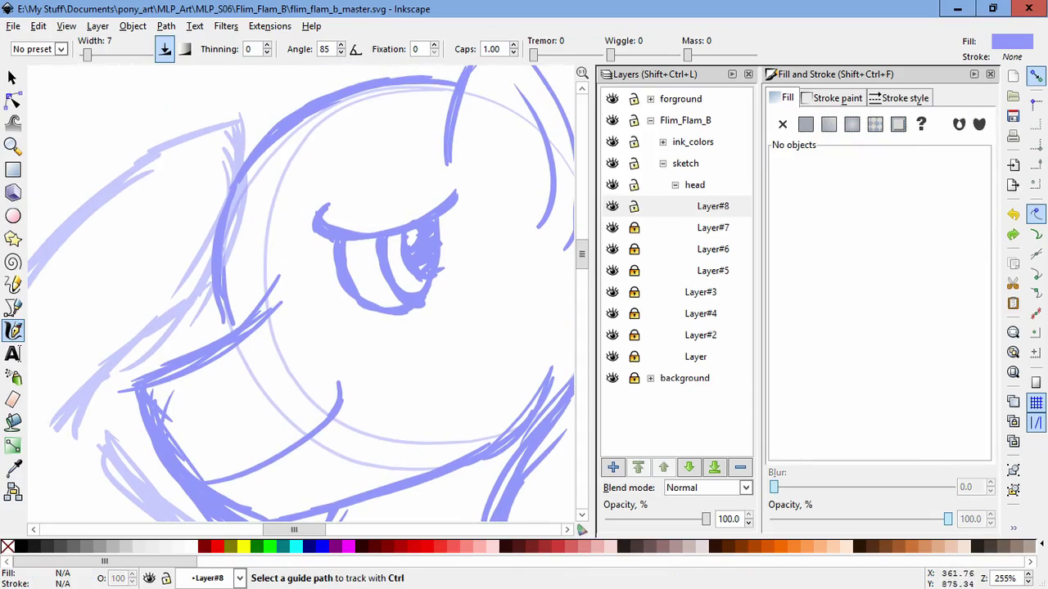
pyautogui.hotkey('ctrl', 'z')
pyautogui.hotkey('ctrl', 'shift', 'z')
# - Delete the near eye's curved upper eyelid strokes and redraw a flatter lid with a small upturned lash at the inner corner
pyautogui.press('F1')
pyautogui.hotkey('ctrl', 'a')
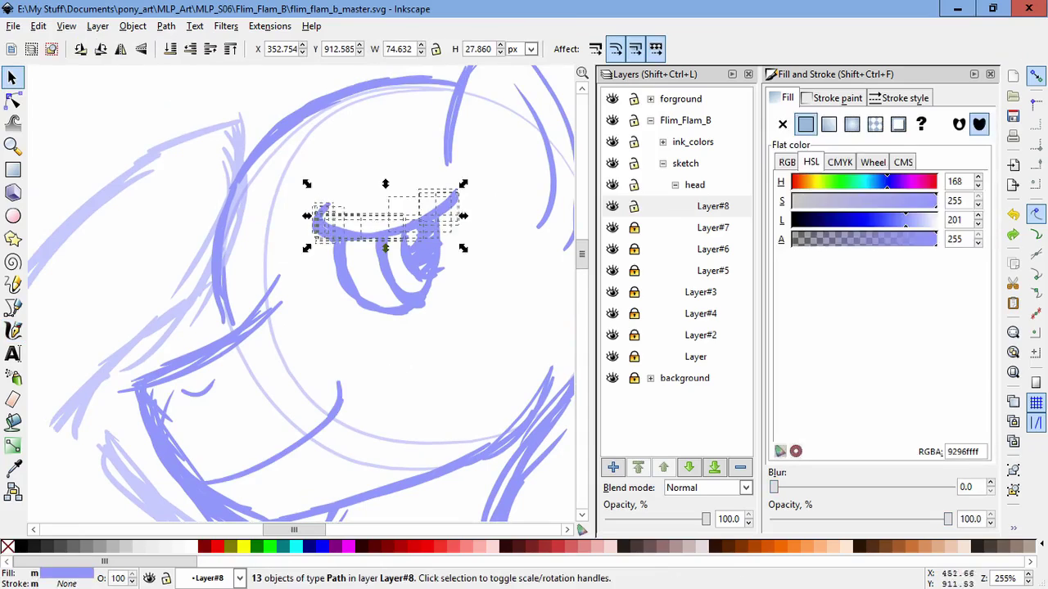
pyautogui.press('Delete')
pyautogui.press('c')
pyautogui.moveTo(312, 237); pyautogui.dragTo(305, 239)
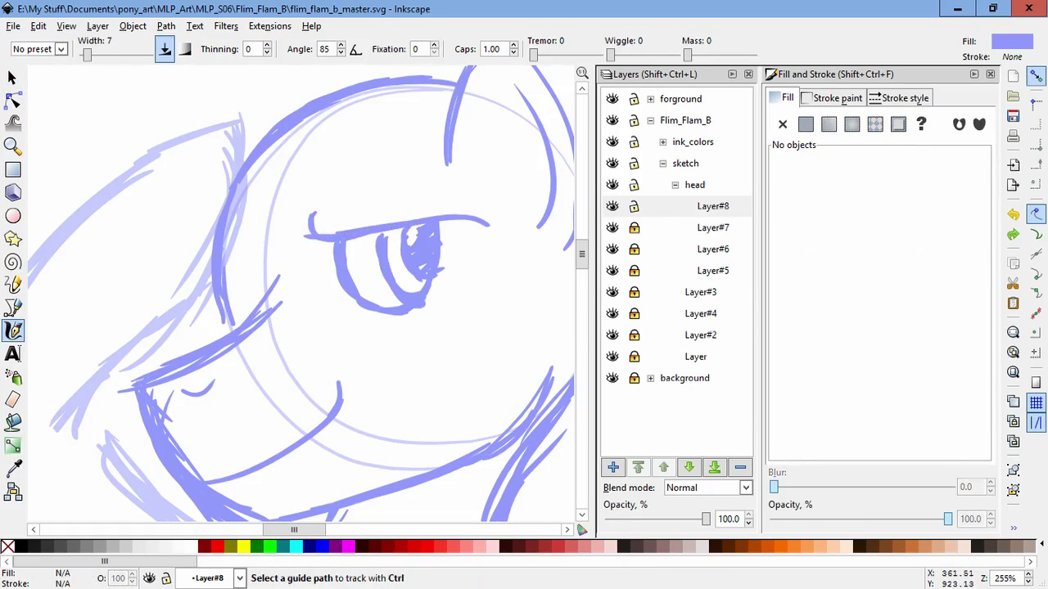
# - Shorten the near eye's upper eyelid, tilt it down toward the muzzle, and reposition its inner lash stroke
pyautogui.press('F1')
pyautogui.hotkey('ctrl', 'a')
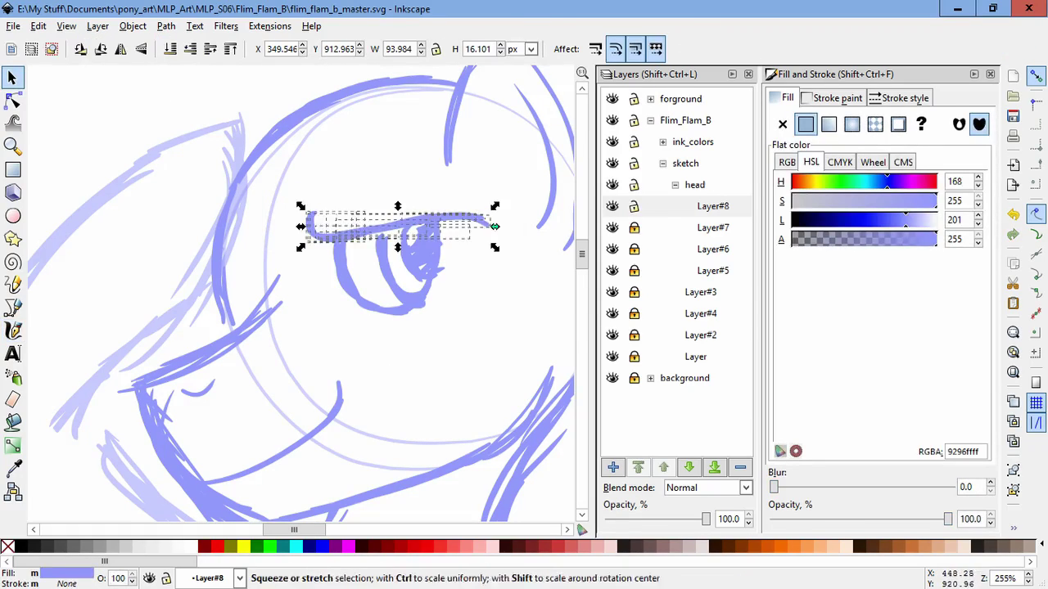
pyautogui.press('Escape')
pyautogui.hotkey('ctrl', 'a')
pyautogui.hotkey('shift', 's')
pyautogui.moveTo(385, 205)
pyautogui.mouseDown()
pyautogui.moveTo(382, 222)
pyautogui.moveTo(388, 206)
pyautogui.moveTo(336, 211)
pyautogui.mouseUp()
pyautogui.press('Escape')
pyautogui.hotkey('ctrl', 'a')
pyautogui.click(299, 247)
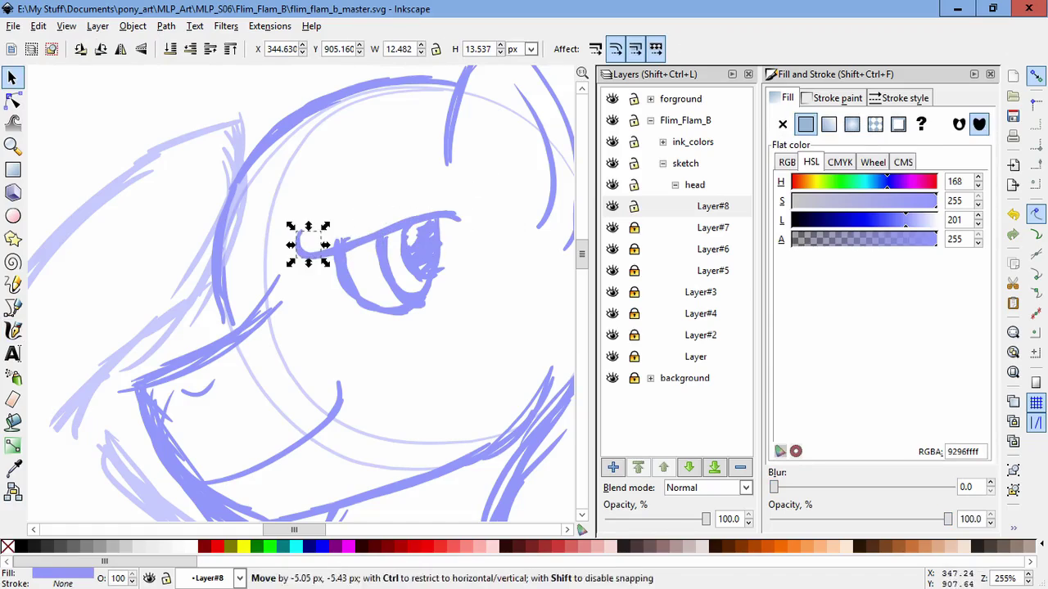
# - Group the near eye's upper eyelid strokes and adjust the group's placement over the eye
pyautogui.press('Escape')
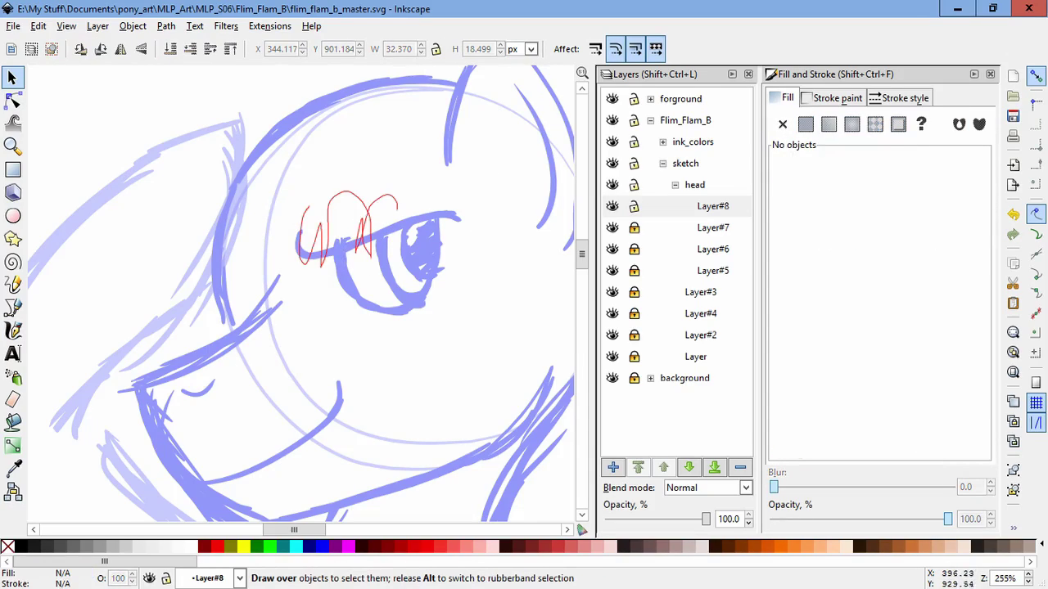
pyautogui.moveTo(398, 211); pyautogui.dragTo(404, 223)
pyautogui.hotkey('ctrl', 'g')
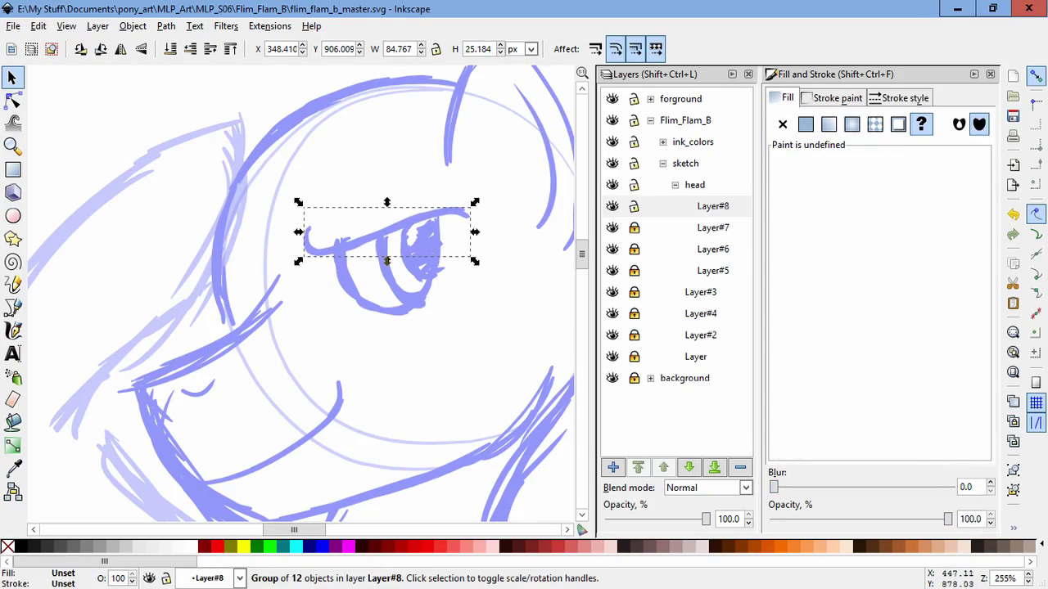
pyautogui.press('Escape')
# - Sketch the partly hidden far eye at the edge of the face with a curled eyelid, side outline and shaded pupil
pyautogui.press('c')
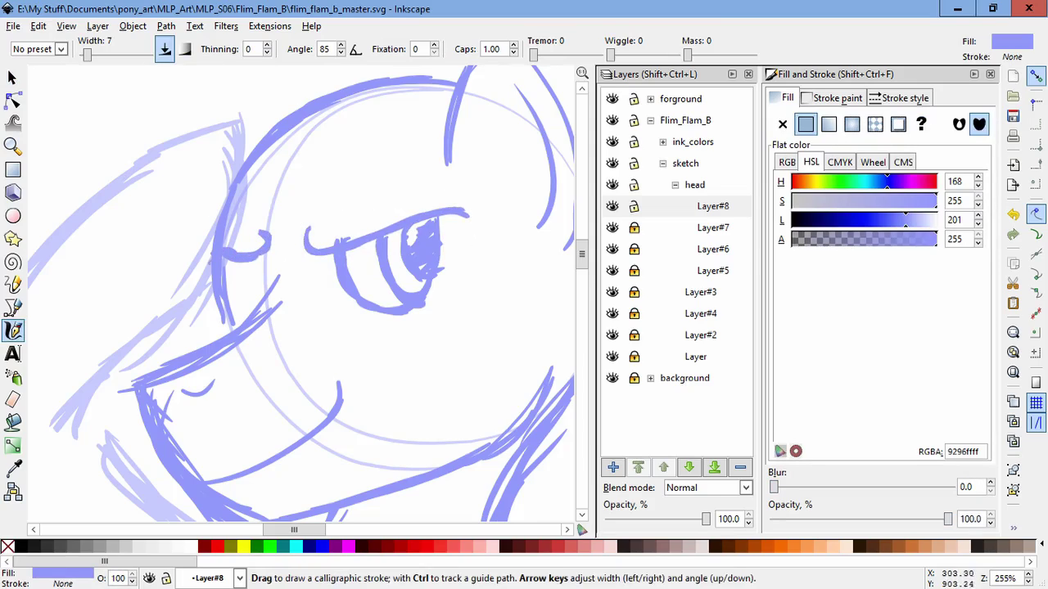
pyautogui.moveTo(211, 261); pyautogui.dragTo(270, 239)
pyautogui.press('s')
pyautogui.press('c')
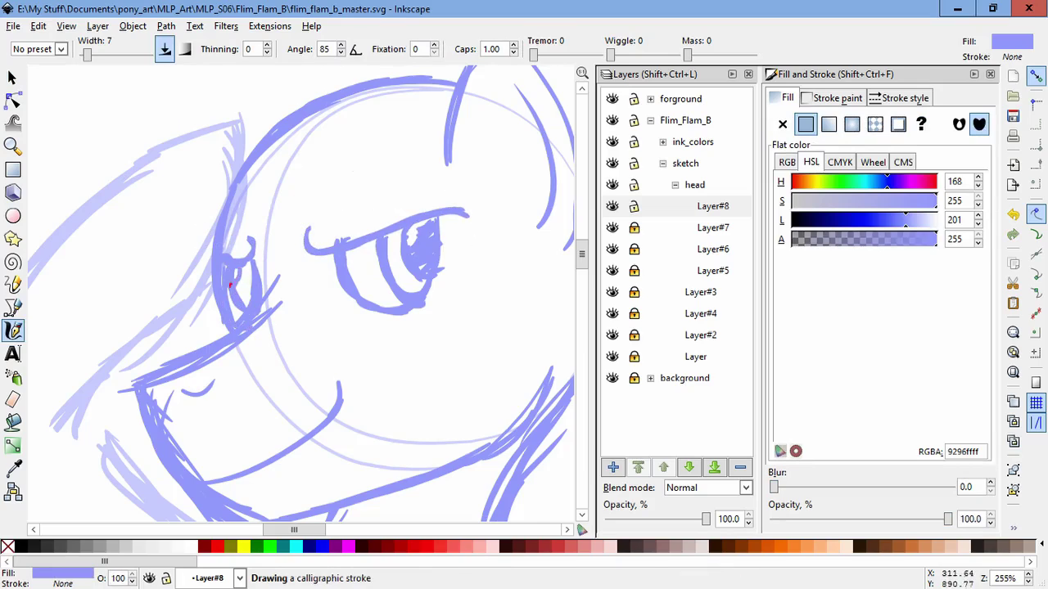
pyautogui.scroll(-3, 302, 293)
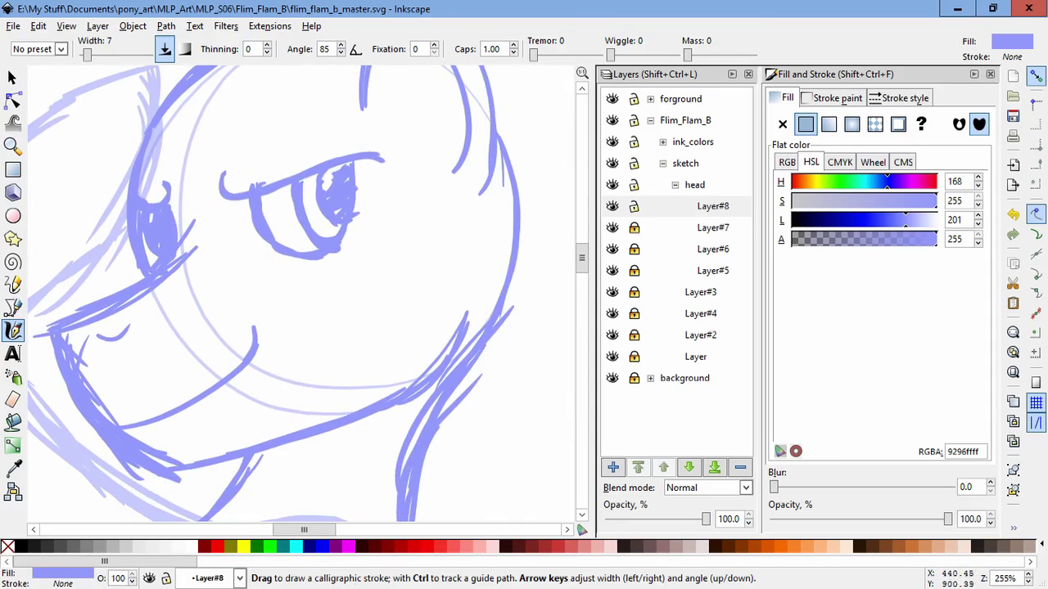
# - Select the two smile strokes on the muzzle and skew and resize them into a wider, more steeply rising smile
pyautogui.press('s')
pyautogui.scroll(-2, 301, 294)
pyautogui.hotkey('ctrl', 'a')
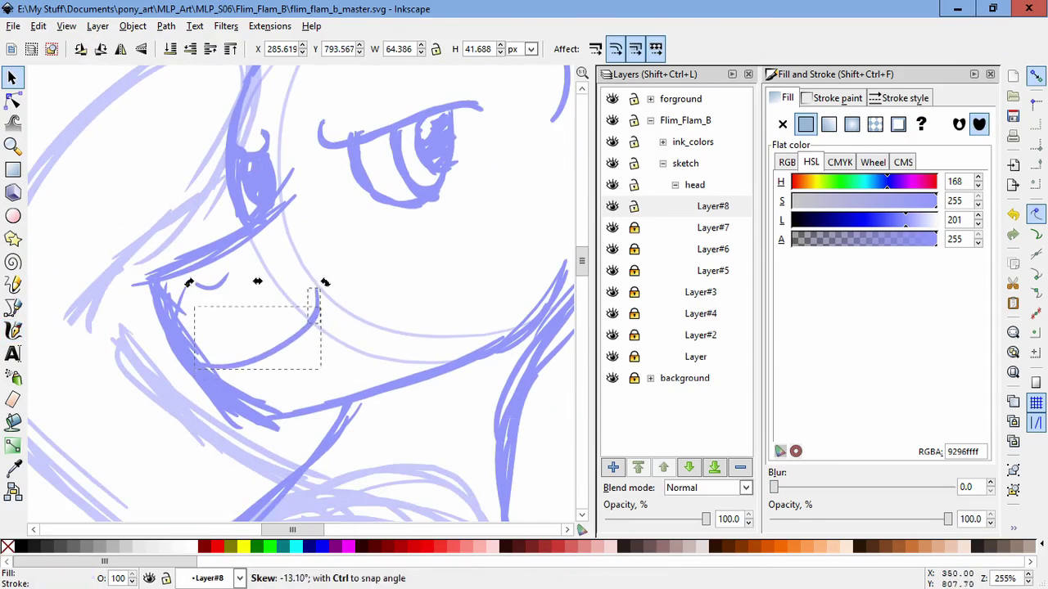
pyautogui.press('Escape')
pyautogui.scroll(2, 301, 293)
pyautogui.hotkey('ctrl', 'a')
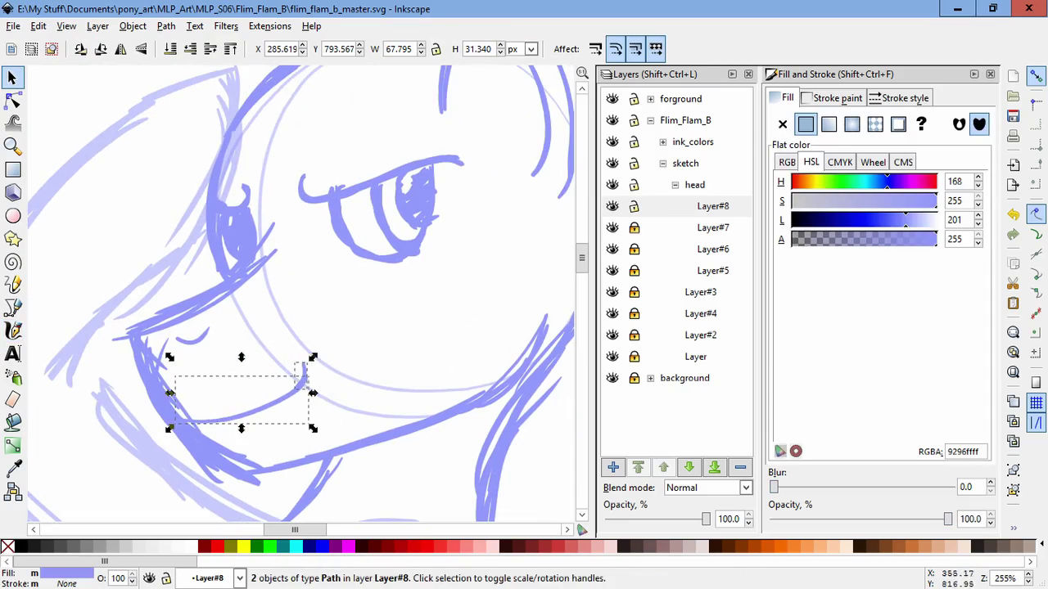
pyautogui.moveTo(312, 346); pyautogui.dragTo(324, 345)
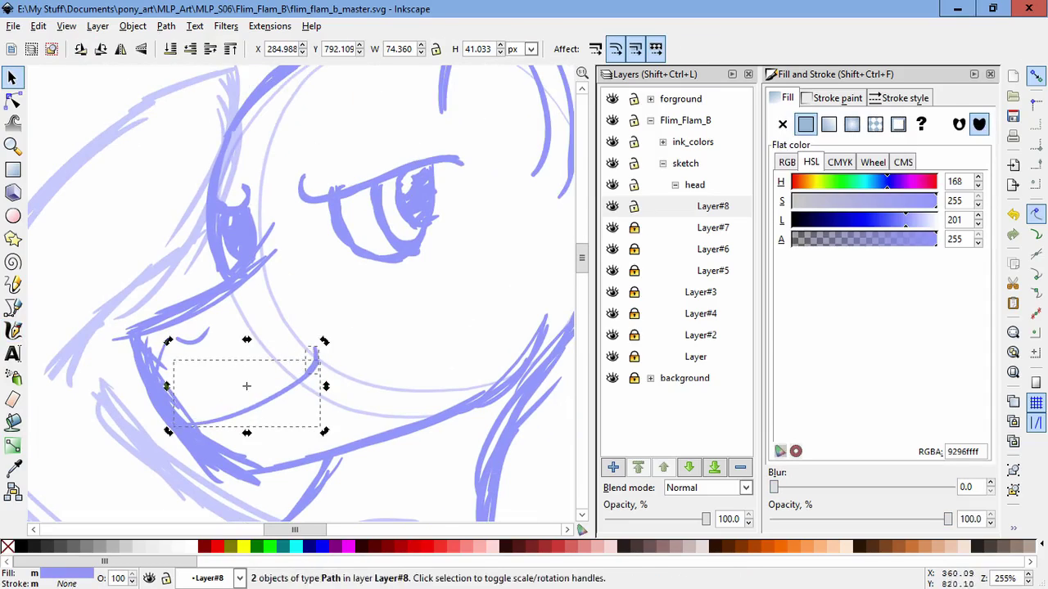
pyautogui.press('Escape')
pyautogui.scroll(3, 301, 293)
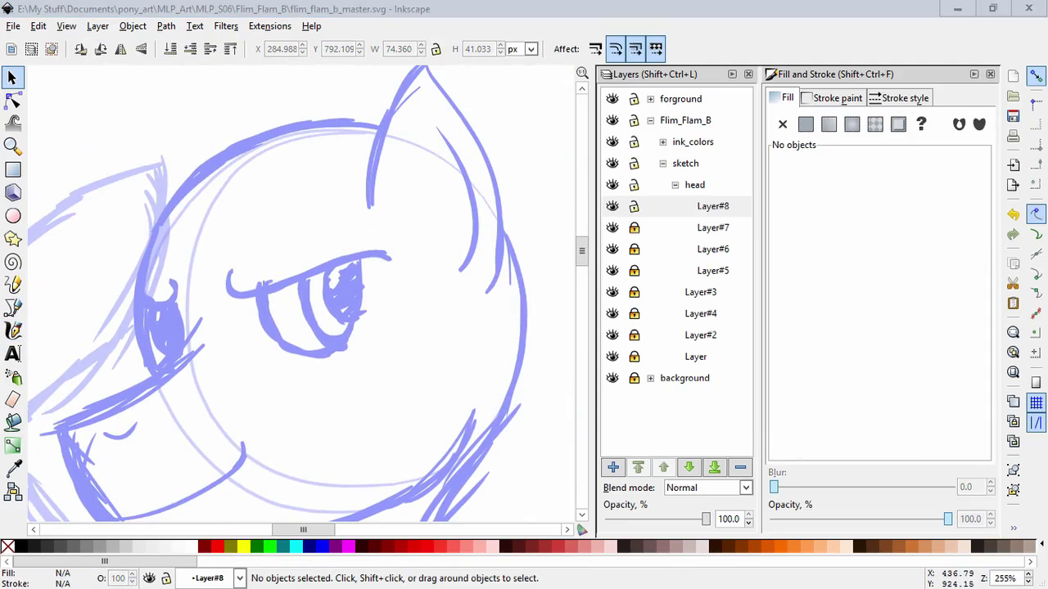
# - Add a new layer to the head sketch and draw a pointed horn with a small oval base on the forehead
pyautogui.press('c')
pyautogui.hotkey('shift', 'ctrl', 'n')
pyautogui.press('Return')
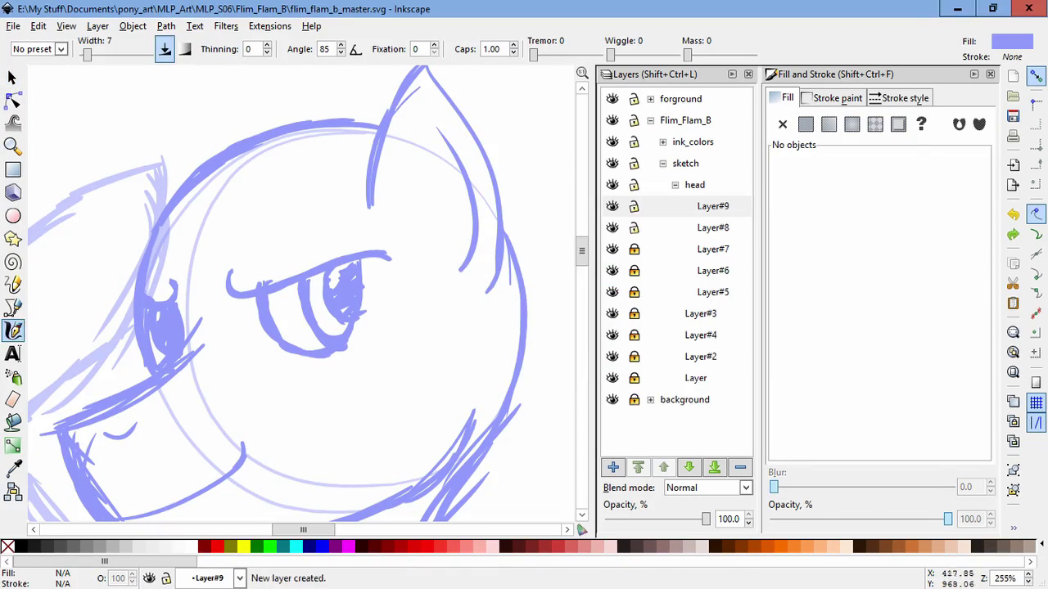
pyautogui.scroll(1, 301, 293)
pyautogui.hscroll(-1, 302, 294)
pyautogui.moveTo(255, 235); pyautogui.dragTo(250, 237)
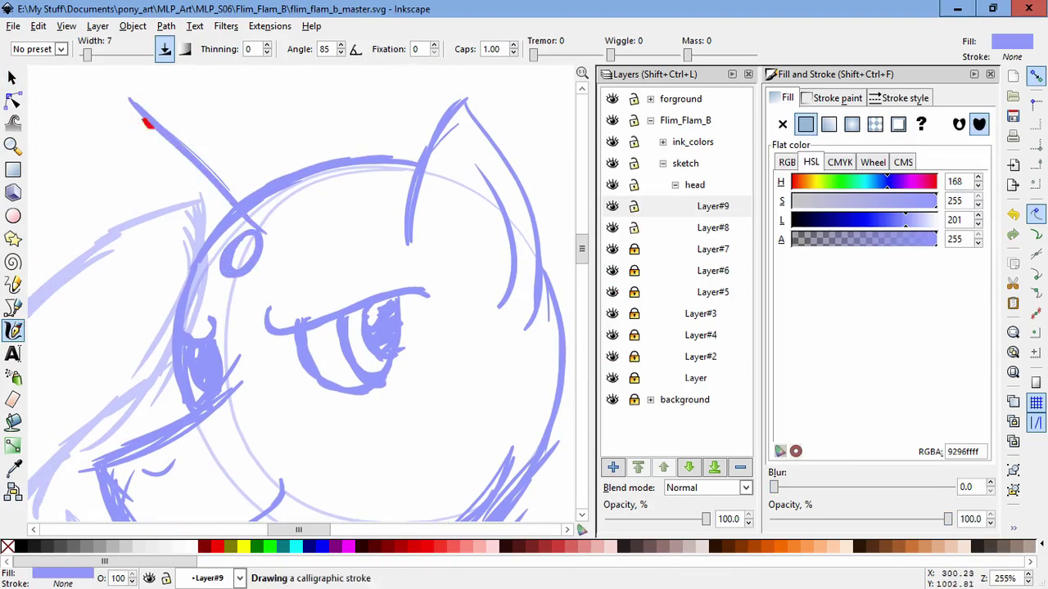
pyautogui.moveTo(146, 123); pyautogui.dragTo(229, 203)
# - Select all the horn strokes, shorten the horn, tilt it forward and reposition it on the forehead
pyautogui.press('space')
pyautogui.press('-')
pyautogui.press('-')
pyautogui.moveTo(206, 153); pyautogui.dragTo(371, 289)
pyautogui.moveTo(278, 213); pyautogui.dragTo(276, 211)
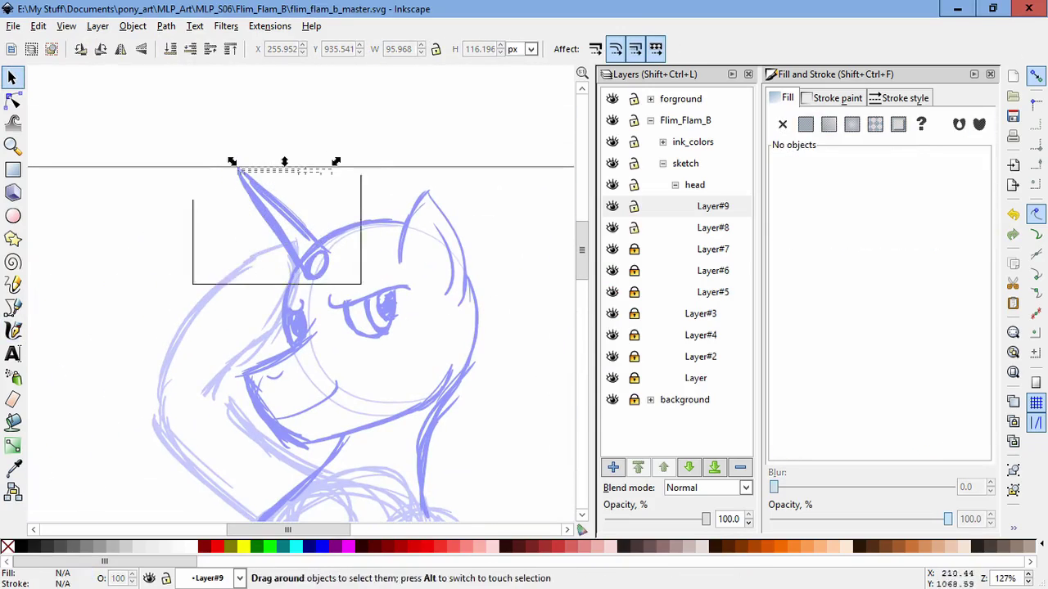
pyautogui.moveTo(192, 199); pyautogui.dragTo(192, 199)
pyautogui.moveTo(232, 284); pyautogui.dragTo(217, 257)
pyautogui.press('Escape')
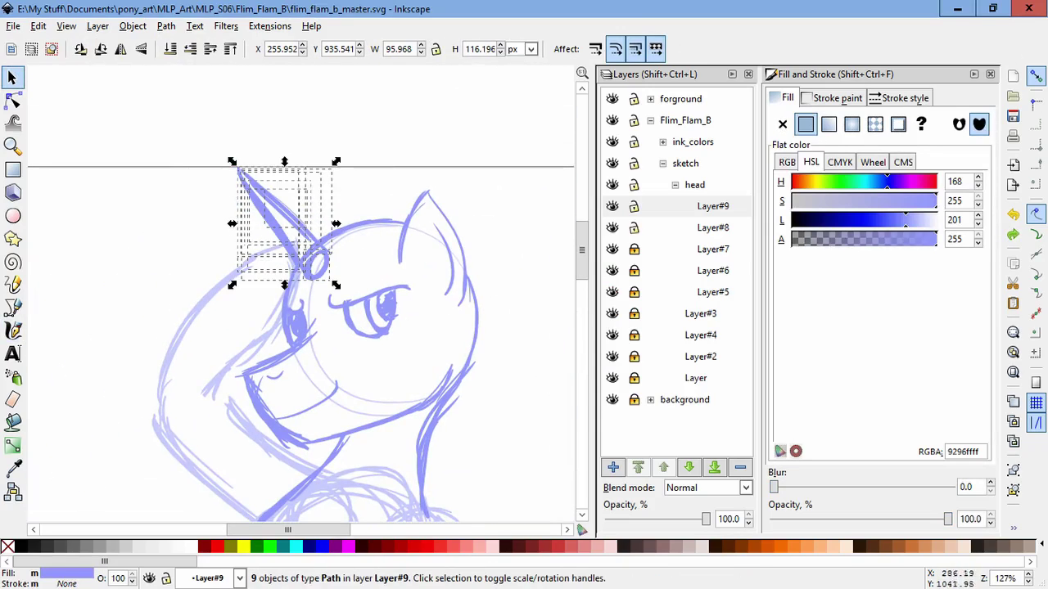
pyautogui.moveTo(232, 161); pyautogui.dragTo(291, 203)
pyautogui.click(284, 220)
pyautogui.moveTo(308, 149); pyautogui.dragTo(280, 147)
pyautogui.moveTo(314, 210); pyautogui.dragTo(295, 232)
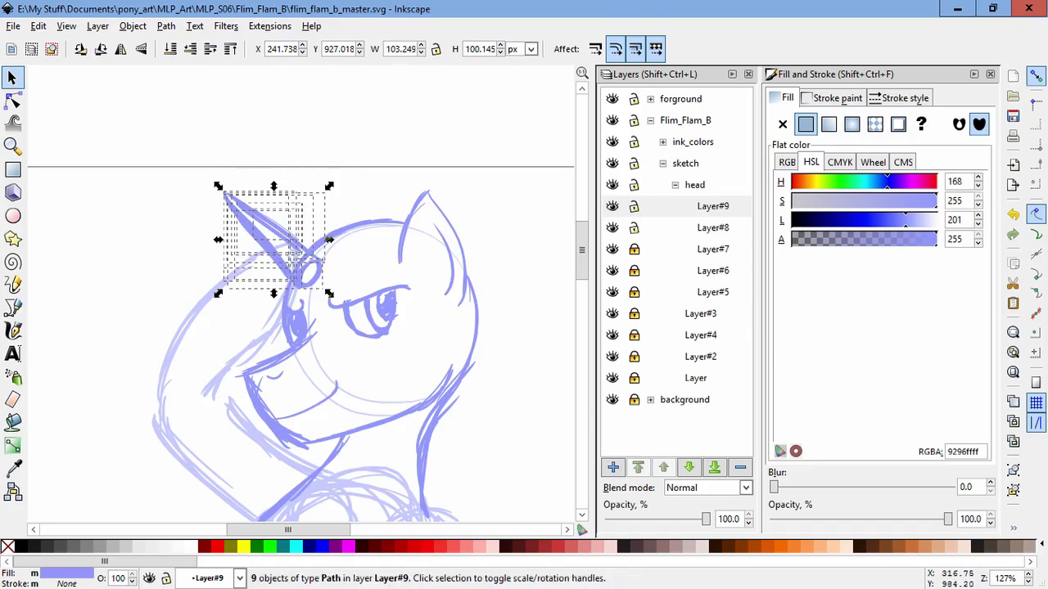
pyautogui.press('Escape')
# - Lock Layer#9 and move the near eye's strokes closer to the far eye
pyautogui.scroll(-3, 330, 230)
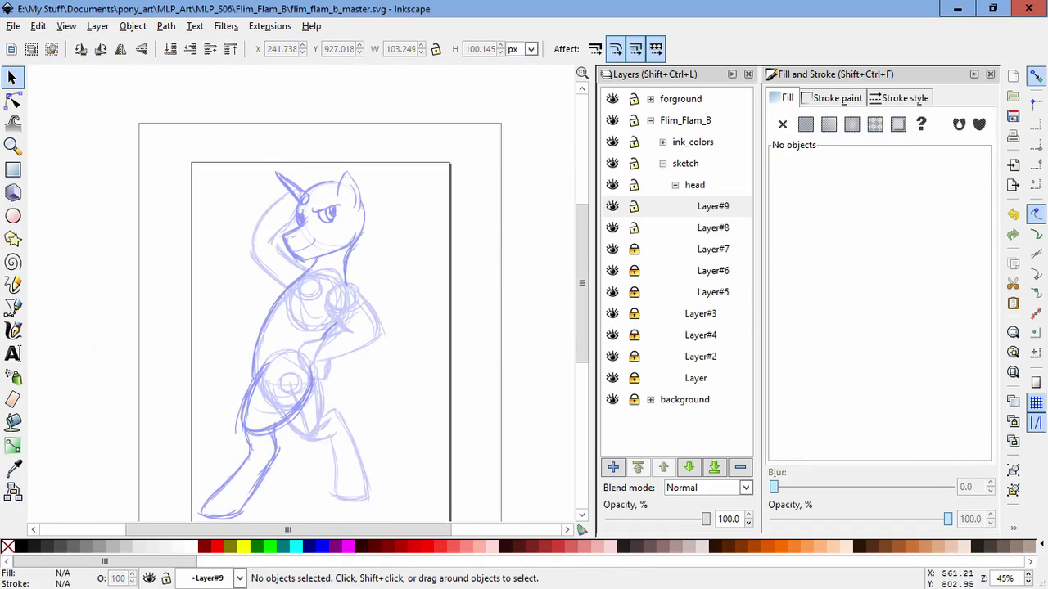
pyautogui.scroll(2, 351, 232)
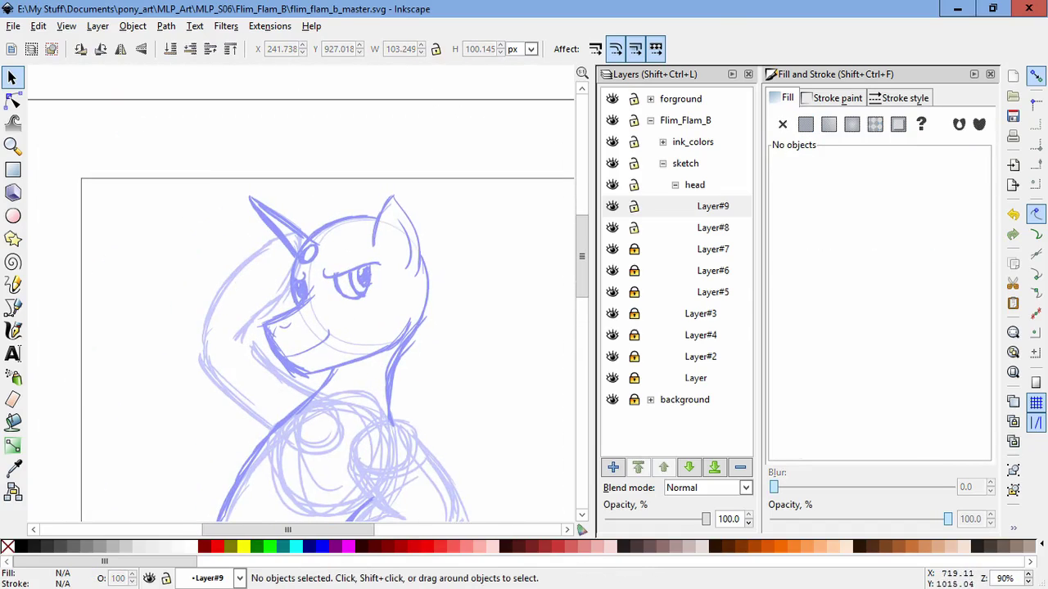
pyautogui.click(634, 207)
pyautogui.click(290, 308)
pyautogui.moveTo(292, 307); pyautogui.dragTo(292, 308)
pyautogui.moveTo(306, 313); pyautogui.dragTo(423, 226)
pyautogui.click(360, 279)
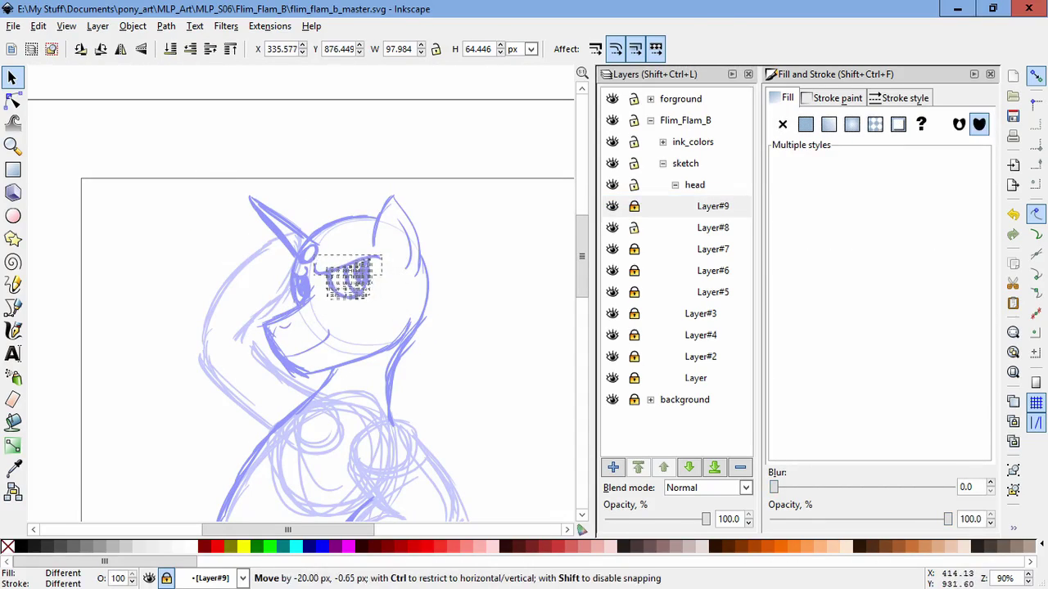
pyautogui.press('Escape')
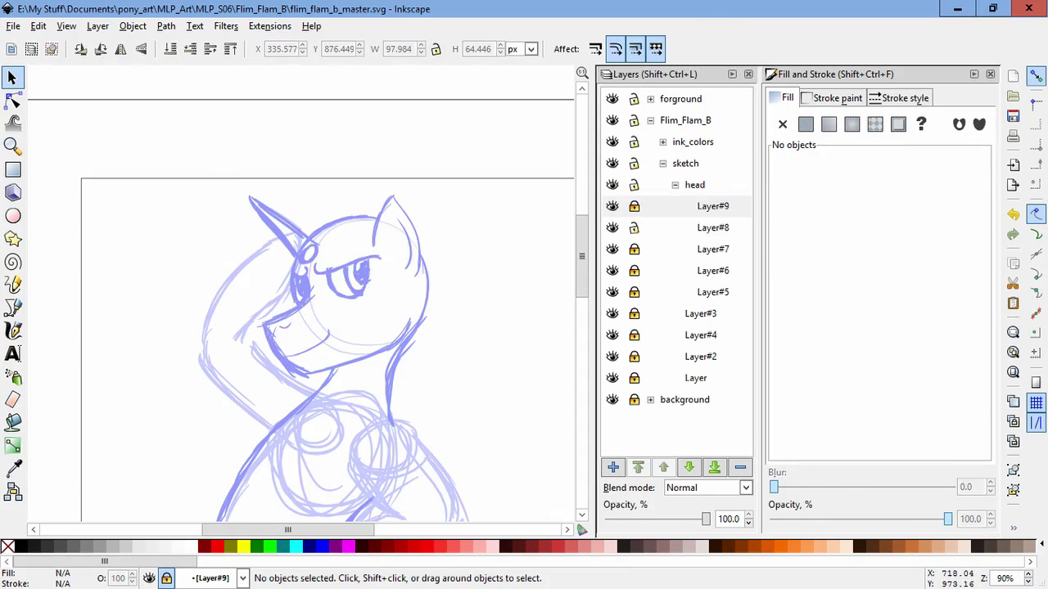
# - Select the ear strokes and shift the ear toward the back of the head
pyautogui.click(712, 207)
pyautogui.moveTo(417, 236)
pyautogui.mouseDown()
pyautogui.moveTo(424, 223)
pyautogui.moveTo(432, 228)
pyautogui.mouseUp()
pyautogui.moveTo(416, 238)
pyautogui.mouseDown()
pyautogui.moveTo(407, 237)
pyautogui.moveTo(419, 243)
pyautogui.mouseUp()
pyautogui.click(467, 244)
pyautogui.click(504, 267)
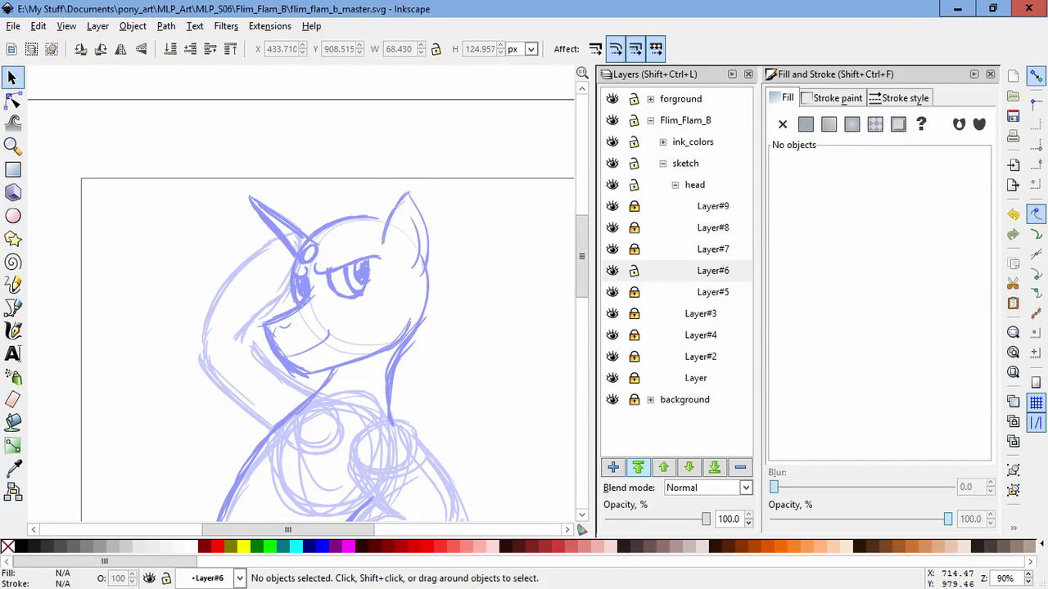
# - Select the muzzle and jaw strokes on Layer#6 and adjust their size and placement against the head
pyautogui.click(712, 270)
pyautogui.moveTo(249, 288); pyautogui.dragTo(416, 383)
pyautogui.moveTo(360, 348); pyautogui.dragTo(339, 366)
pyautogui.click(482, 348)
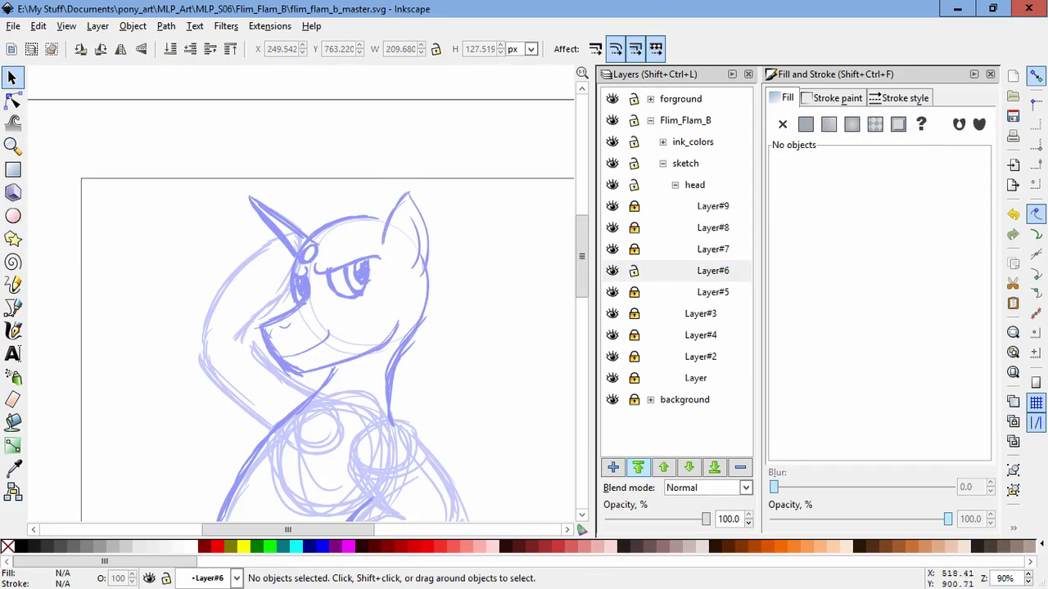
# - Unlock Layer#8 and nudge the nostril stroke toward the front of the muzzle
pyautogui.click(634, 270)
pyautogui.click(634, 228)
pyautogui.moveTo(284, 327); pyautogui.dragTo(288, 331)
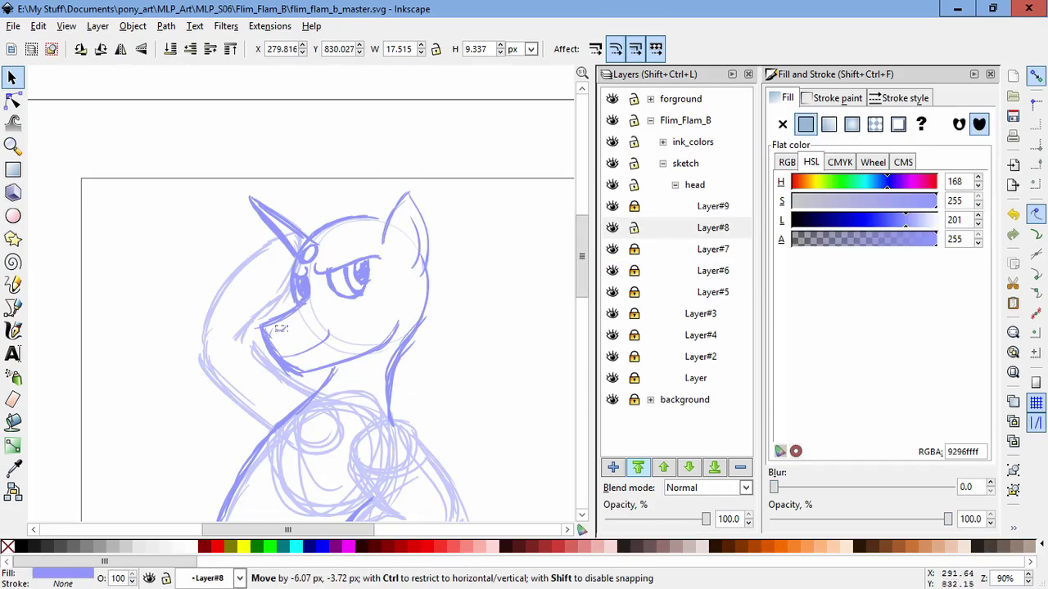
pyautogui.press('Escape')
# - Delete the redundant overlapping strokes along the muzzle front and chin, leaving a clean contour
pyautogui.scroll(1, 289, 362)
pyautogui.scroll(3, 286, 359)
pyautogui.click(262, 336)
pyautogui.press('Escape')
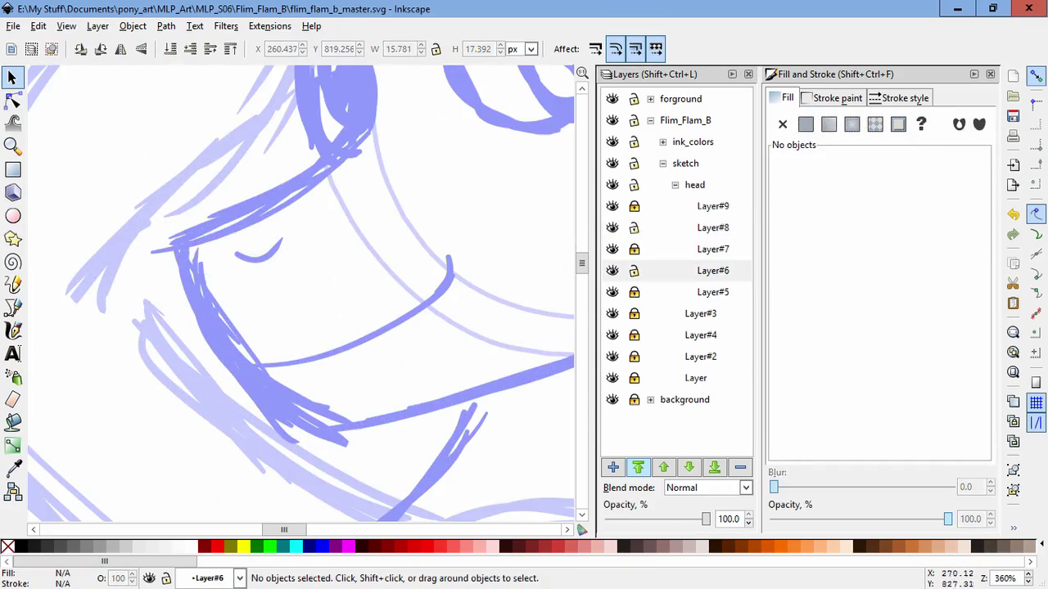
pyautogui.click(263, 335)
pyautogui.press('Escape')
pyautogui.click(237, 315)
pyautogui.press('Delete')
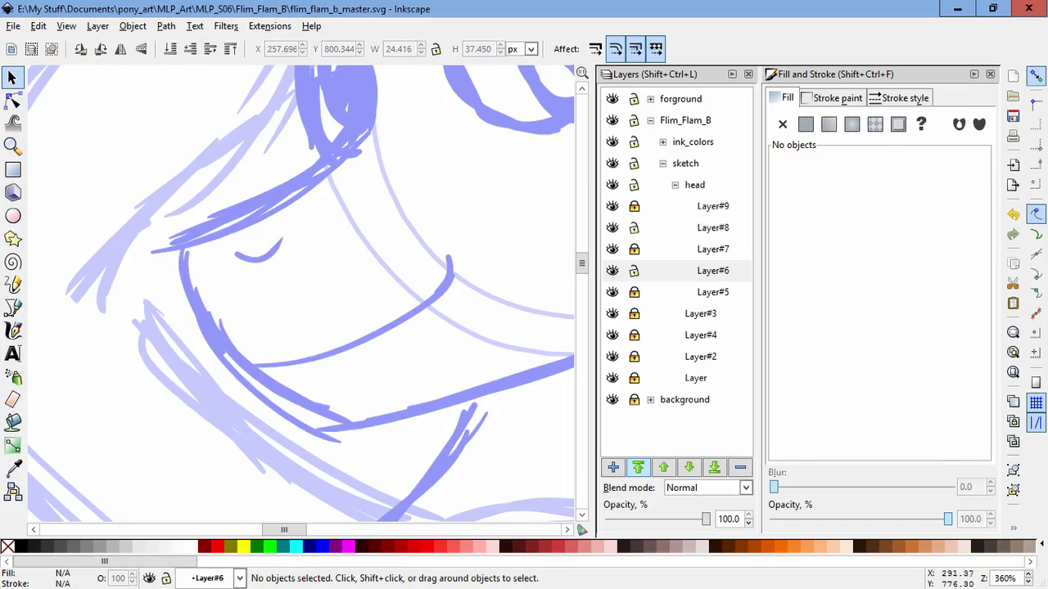
pyautogui.click(306, 426)
pyautogui.click(327, 422)
pyautogui.press('Escape')
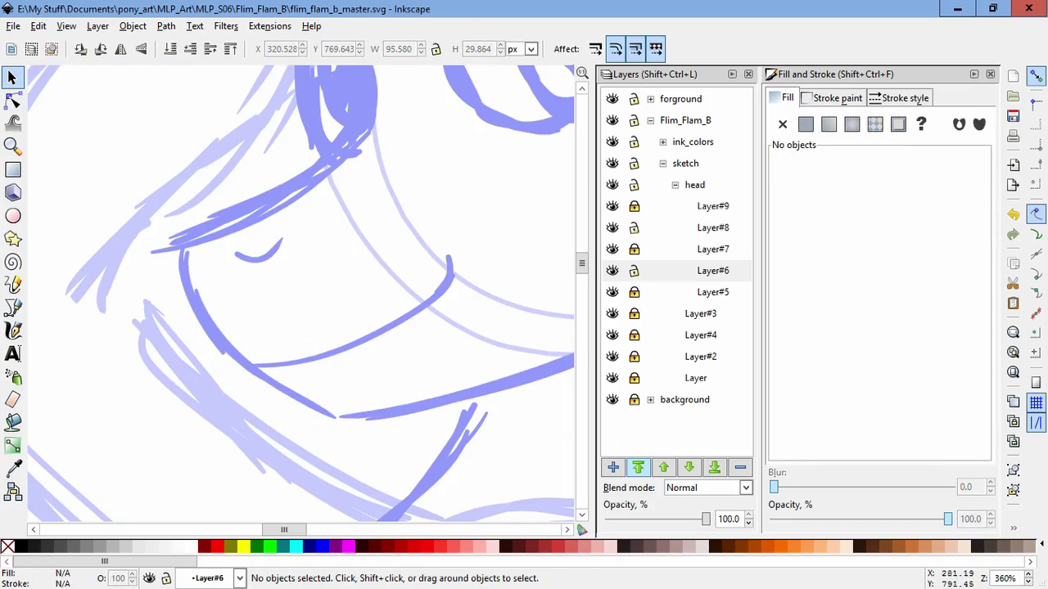
# - Select the remaining muzzle-front strokes without the nostril, then rotate and reposition them below the nose bridge
pyautogui.moveTo(83, 221); pyautogui.dragTo(361, 443)
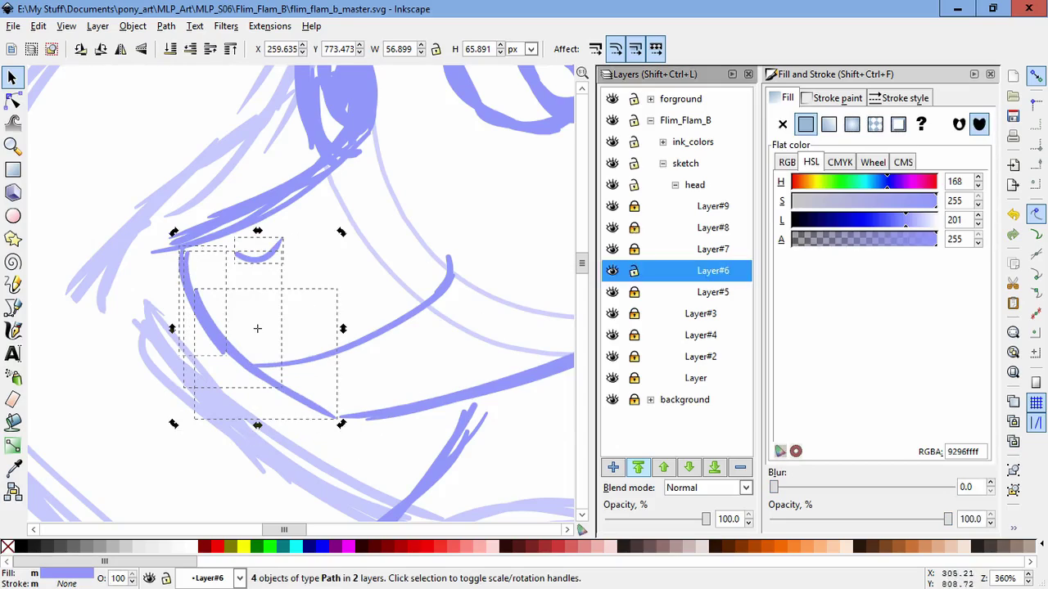
pyautogui.keyDown('shift'); pyautogui.click(182, 246); pyautogui.keyUp('shift')
pyautogui.click(182, 245)
pyautogui.moveTo(257, 239); pyautogui.dragTo(272, 239)
pyautogui.moveTo(185, 240); pyautogui.dragTo(169, 266)
pyautogui.press('Escape')
pyautogui.press('-')
pyautogui.press('-')
pyautogui.press('-')
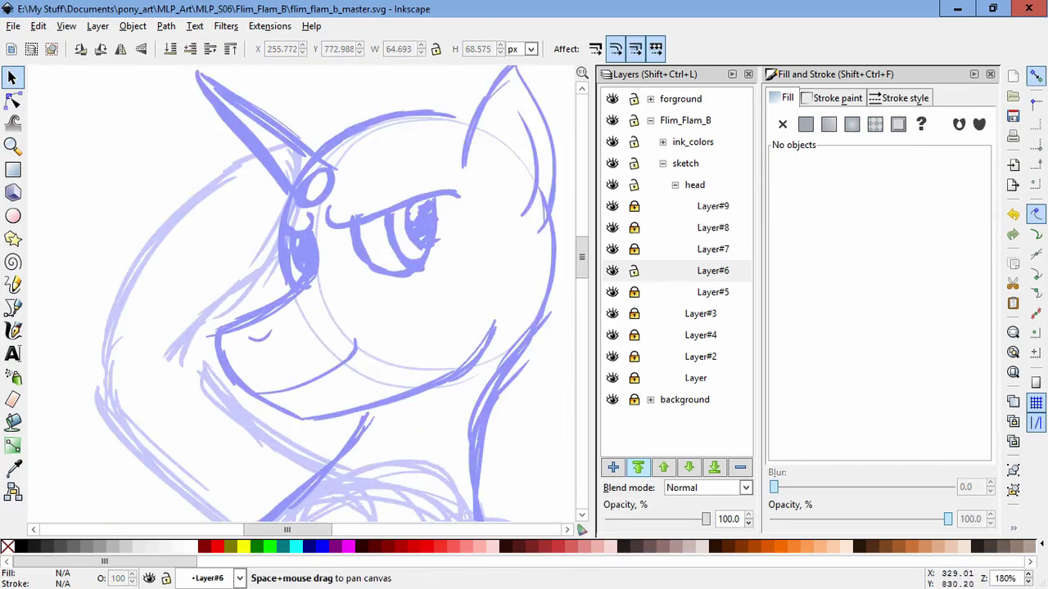
# - Reshape the muzzle-front contour into a narrower, steeper curve running down to the chin
pyautogui.scroll(1, 316, 428)
pyautogui.click(190, 320)
pyautogui.moveTo(233, 421)
pyautogui.mouseDown()
pyautogui.moveTo(205, 421)
pyautogui.moveTo(233, 421)
pyautogui.mouseUp()
pyautogui.moveTo(304, 421); pyautogui.dragTo(257, 426)
pyautogui.press('Escape')
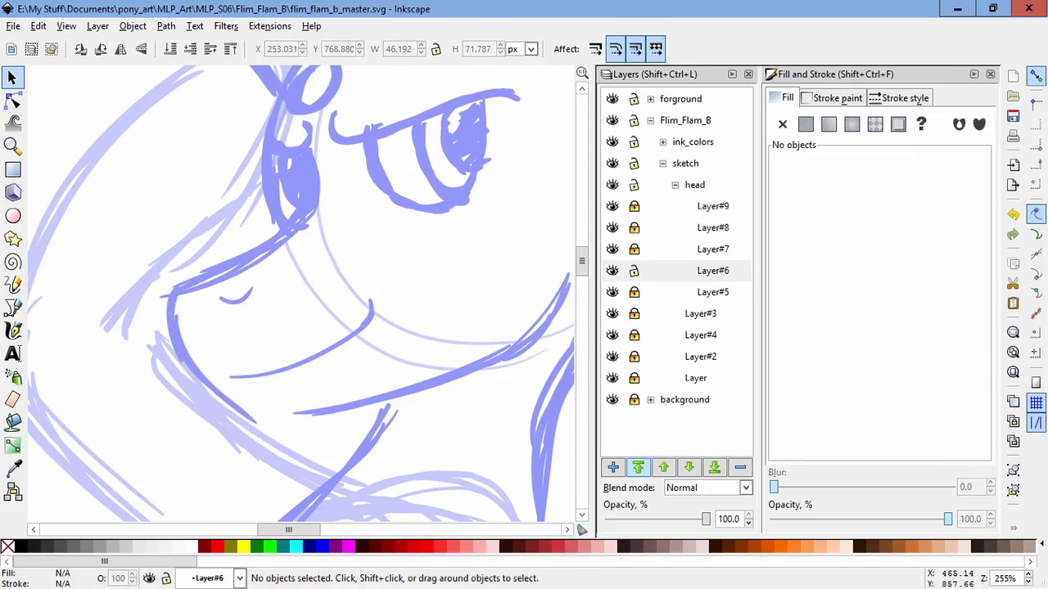
# - Select both smile strokes and move the mouth forward to meet the muzzle-front contour
pyautogui.click(366, 311)
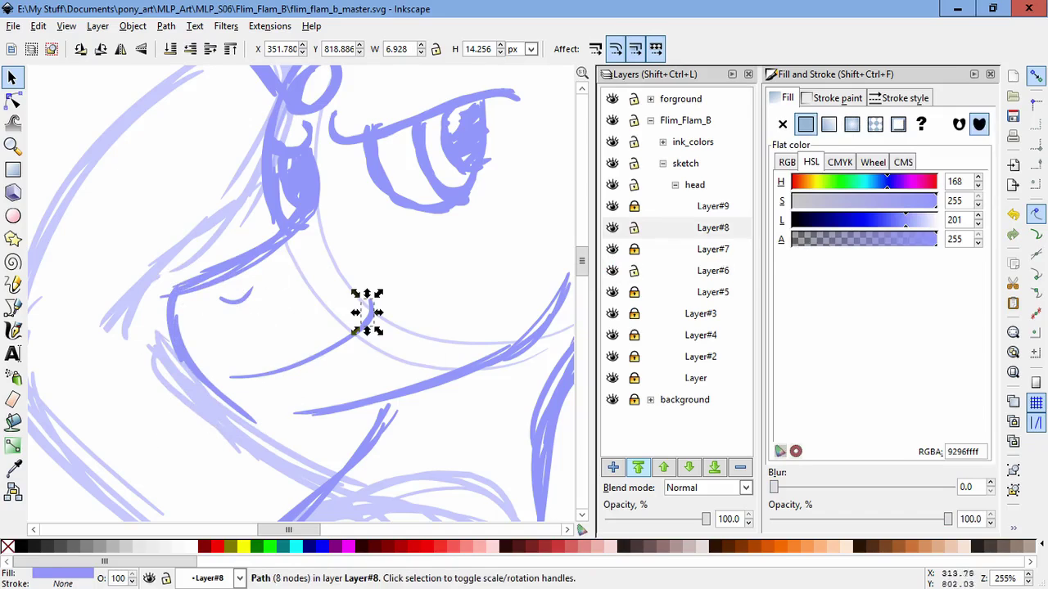
pyautogui.keyDown('shift'); pyautogui.click(286, 358); pyautogui.keyUp('shift')
pyautogui.press('Escape')
pyautogui.click(409, 379)
pyautogui.moveTo(118, 292); pyautogui.dragTo(412, 389)
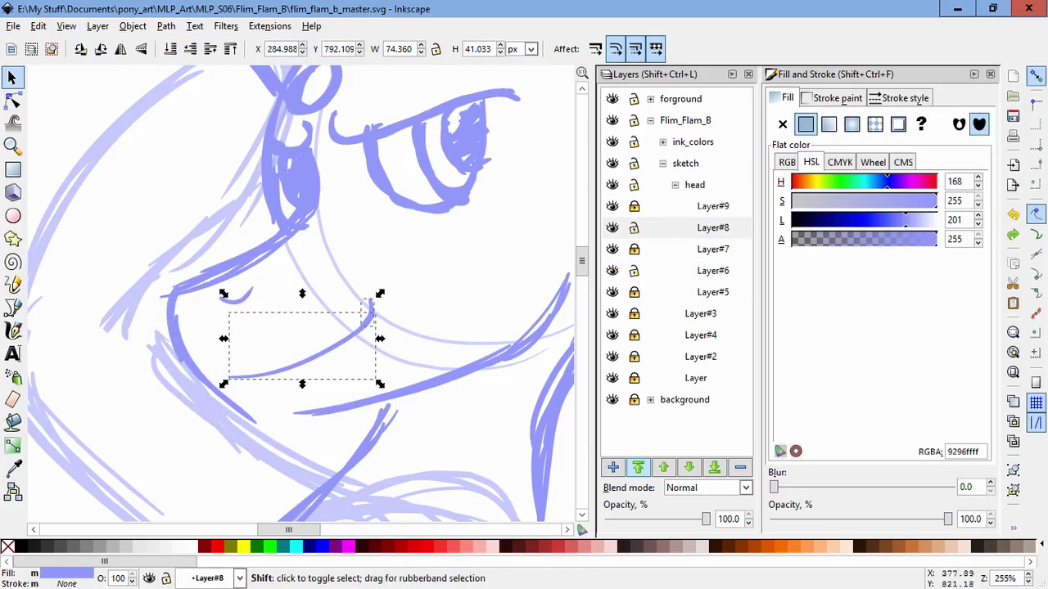
pyautogui.moveTo(336, 331)
pyautogui.mouseDown()
pyautogui.moveTo(311, 333)
pyautogui.moveTo(360, 340)
pyautogui.mouseUp()
# - Try to stretch the jaw strokes forward toward the chin
pyautogui.click(327, 406)
pyautogui.click(323, 435)
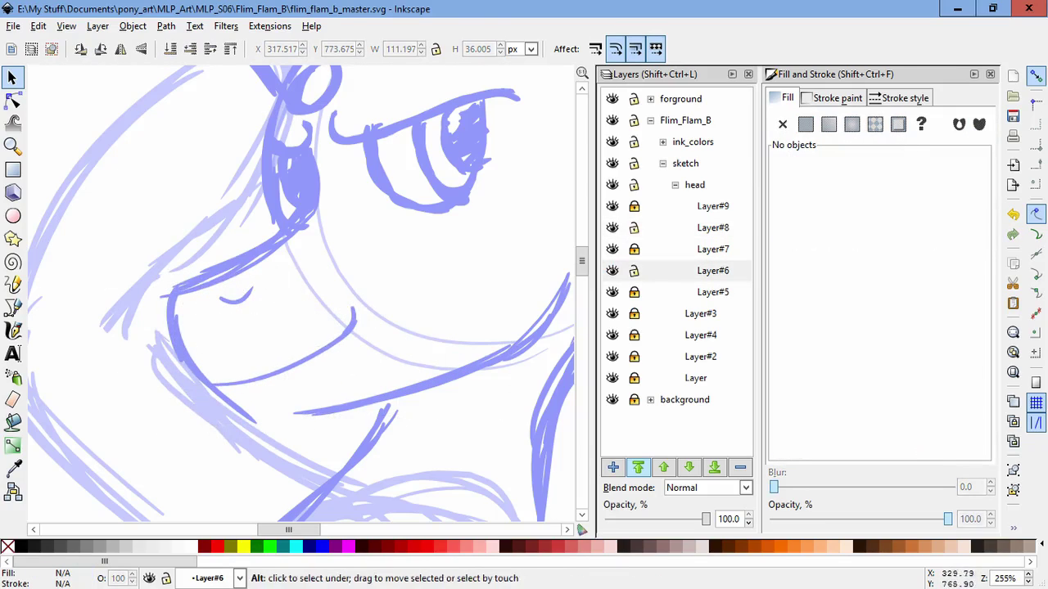
pyautogui.press('Escape')
pyautogui.moveTo(296, 443); pyautogui.dragTo(271, 452)
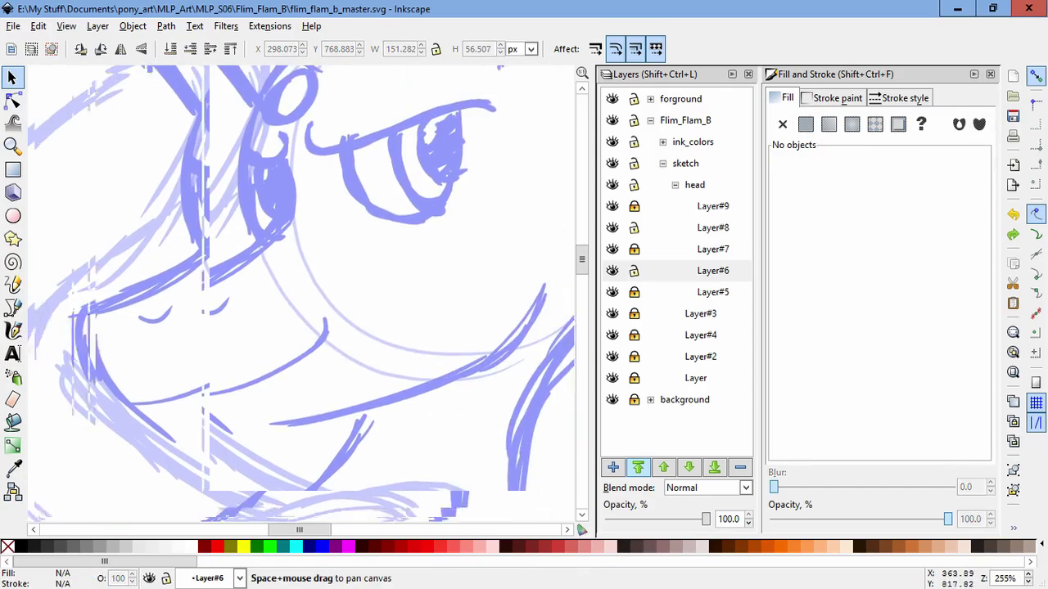
# - Move the muzzle-front and mouth strokes back toward the face to shorten the muzzle
pyautogui.moveTo(205, 327); pyautogui.dragTo(294, 319)
pyautogui.click(253, 336)
pyautogui.press('Escape')
pyautogui.moveTo(212, 326); pyautogui.dragTo(330, 383)
pyautogui.moveTo(365, 281); pyautogui.dragTo(251, 324)
pyautogui.hotkey('ctrl', 'z')
pyautogui.moveTo(330, 388); pyautogui.dragTo(310, 389)
pyautogui.press('Escape')
# - Stretch the jaw strokes to meet the chin and shrink the nose-bridge strokes to end at the muzzle tip
pyautogui.moveTo(456, 395); pyautogui.dragTo(456, 395)
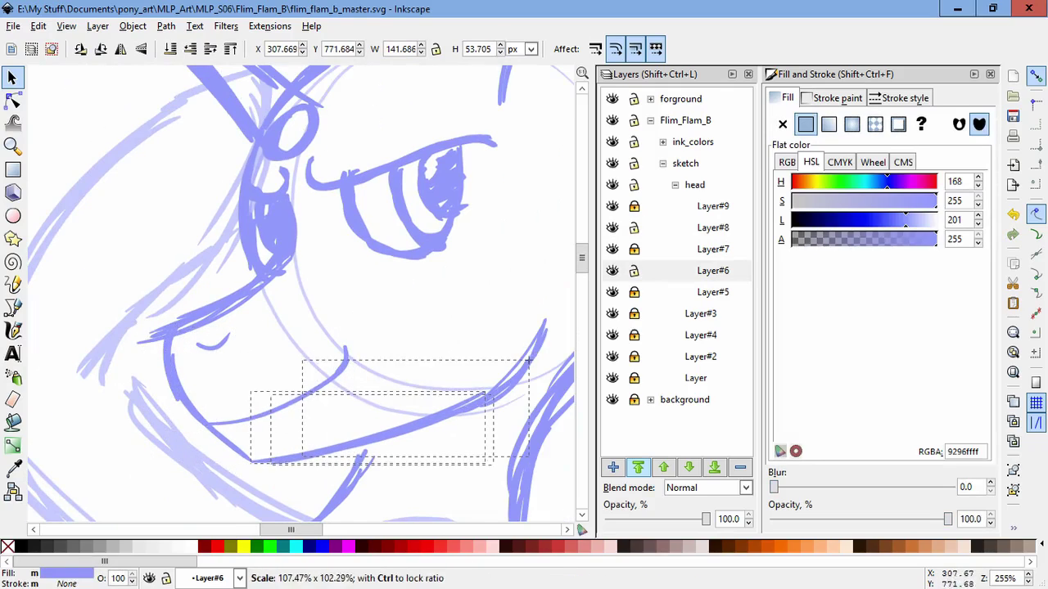
pyautogui.press('Escape')
pyautogui.moveTo(164, 321); pyautogui.dragTo(164, 322)
pyautogui.moveTo(155, 249); pyautogui.dragTo(175, 265)
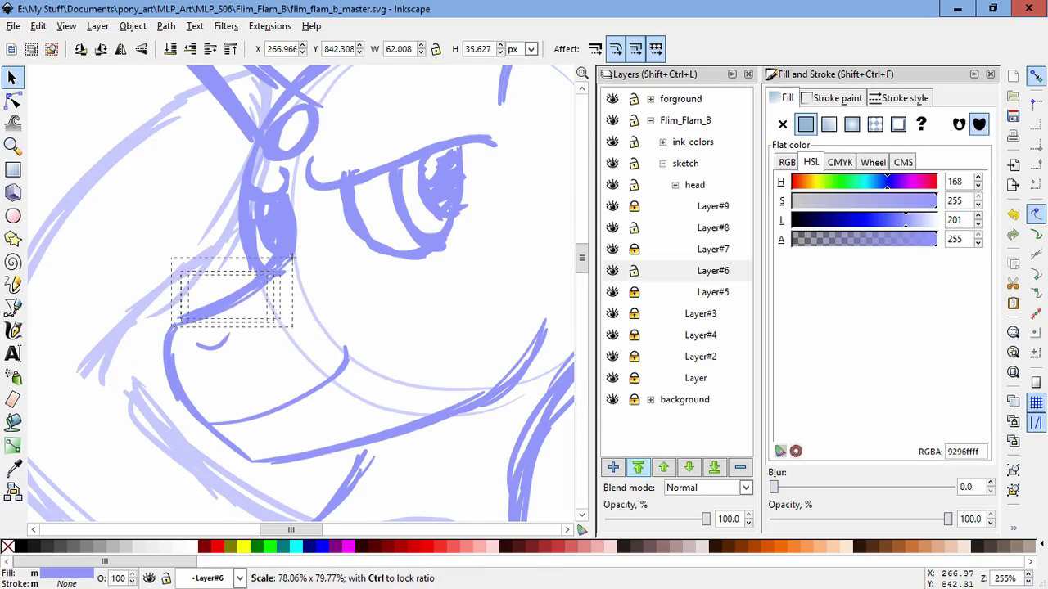
pyautogui.press('Escape')
# - Lock Layer#6, unlock Layer#9 and shrink the horn slightly toward the forehead
pyautogui.press('-')
pyautogui.press('-')
pyautogui.click(469, 260)
pyautogui.moveTo(479, 269); pyautogui.dragTo(475, 293)
pyautogui.press('Escape')
pyautogui.click(634, 271)
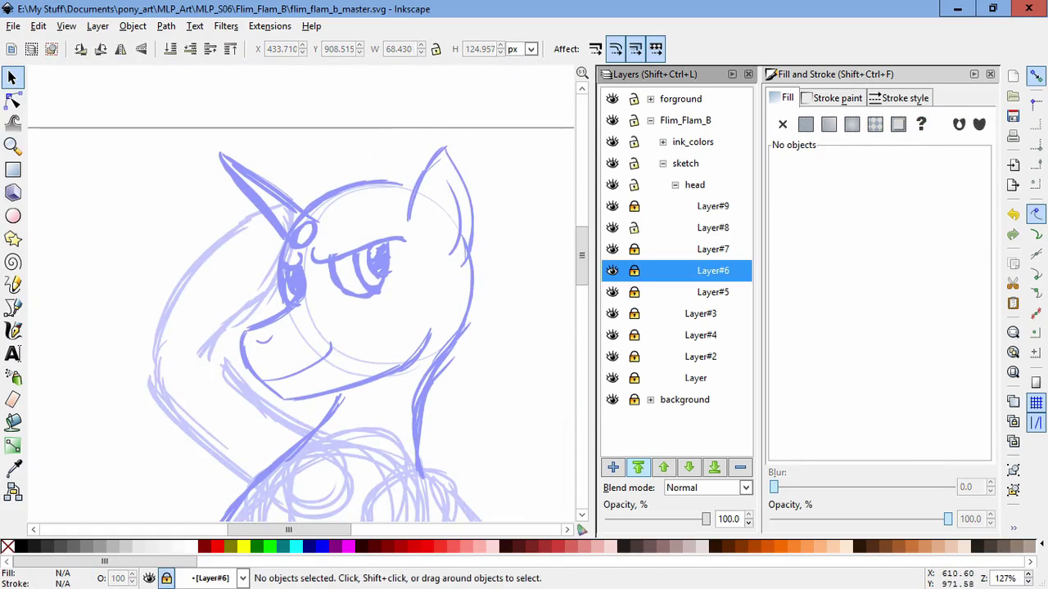
pyautogui.click(633, 206)
pyautogui.moveTo(328, 274); pyautogui.dragTo(225, 156)
pyautogui.press('Escape')
# - Add a new layer and sketch the mane's crown contour, the front curl beside the horn and the fringe across the forehead
pyautogui.hotkey('shift', 'ctrl', 'n')
pyautogui.press('Return')
pyautogui.press('c')
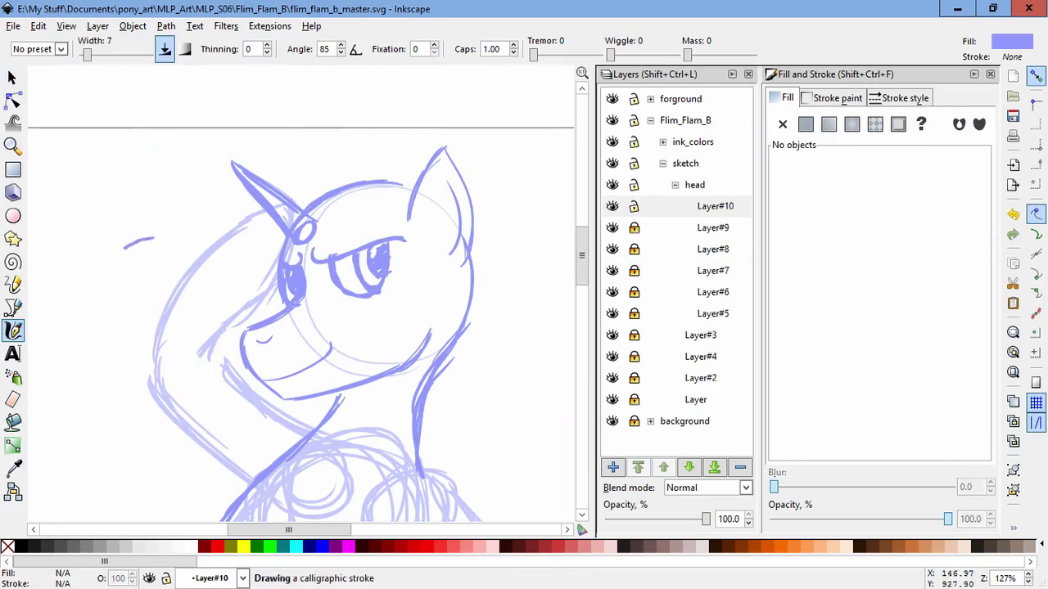
pyautogui.moveTo(296, 201)
pyautogui.mouseDown()
pyautogui.moveTo(309, 224)
pyautogui.moveTo(354, 163)
pyautogui.mouseUp()
pyautogui.moveTo(430, 173)
pyautogui.mouseDown()
pyautogui.moveTo(475, 230)
pyautogui.moveTo(483, 283)
pyautogui.mouseUp()
pyautogui.moveTo(474, 215)
pyautogui.mouseDown()
pyautogui.moveTo(493, 291)
pyautogui.moveTo(485, 346)
pyautogui.mouseUp()
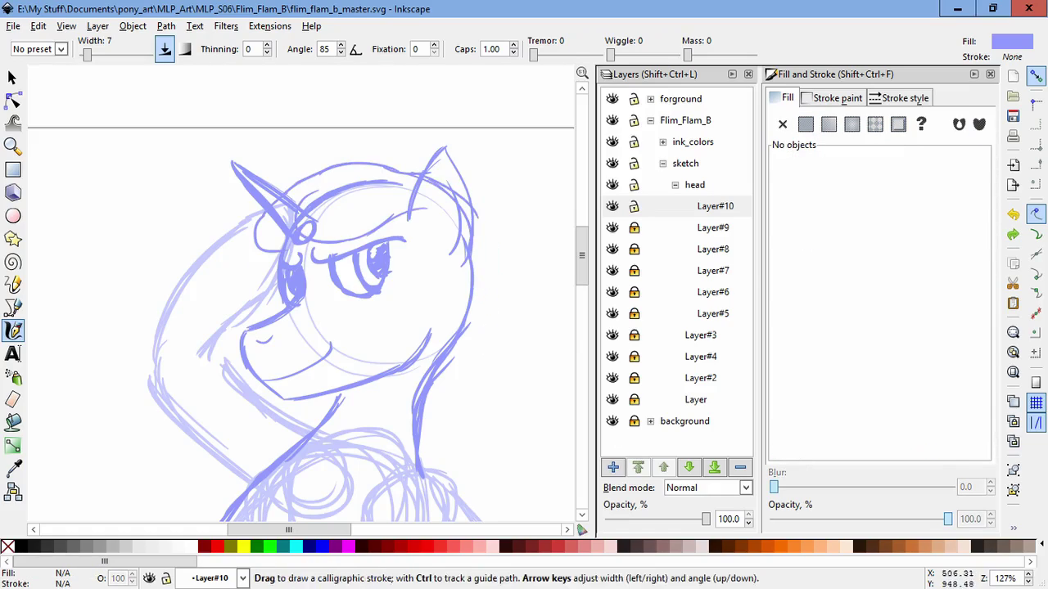
# - Sketch the mane's wavy contour down the back of the head, ending in an upturned curl beside the neck
pyautogui.moveTo(487, 231); pyautogui.dragTo(501, 309)
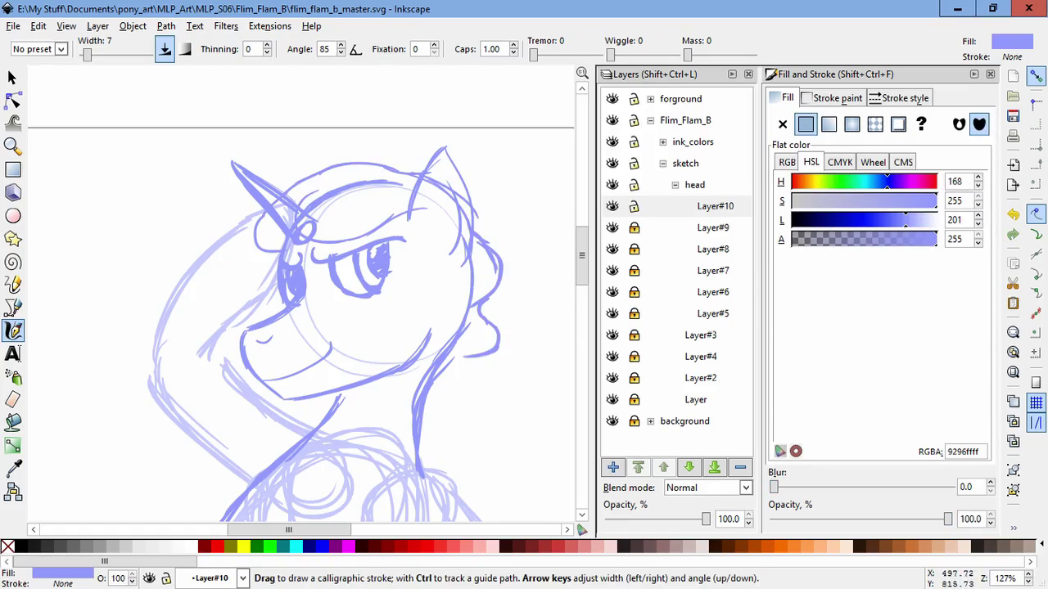
pyautogui.moveTo(504, 369); pyautogui.dragTo(466, 422)
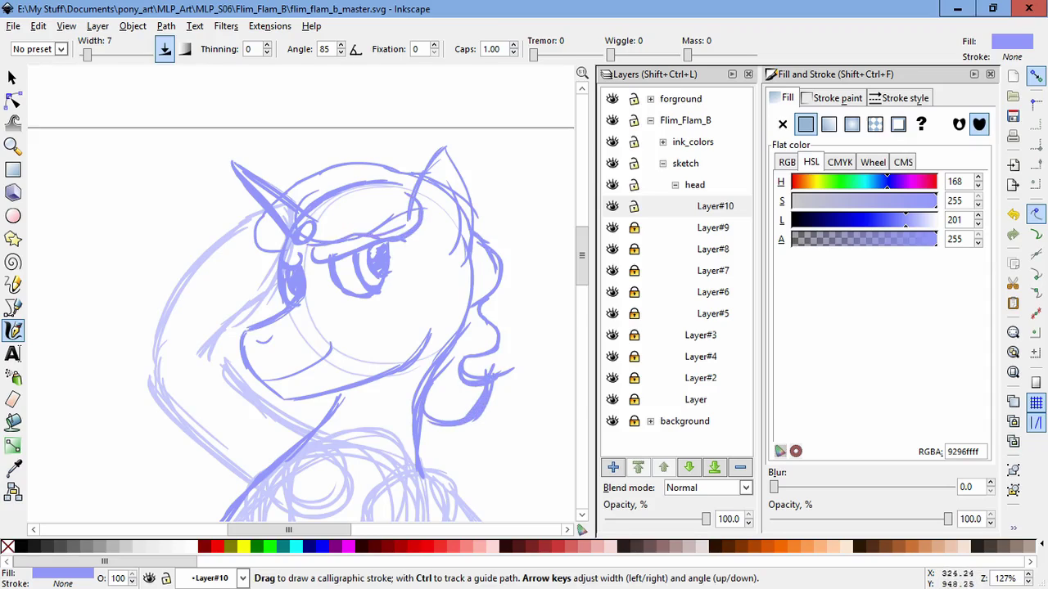
pyautogui.scroll(-3, 303, 294)
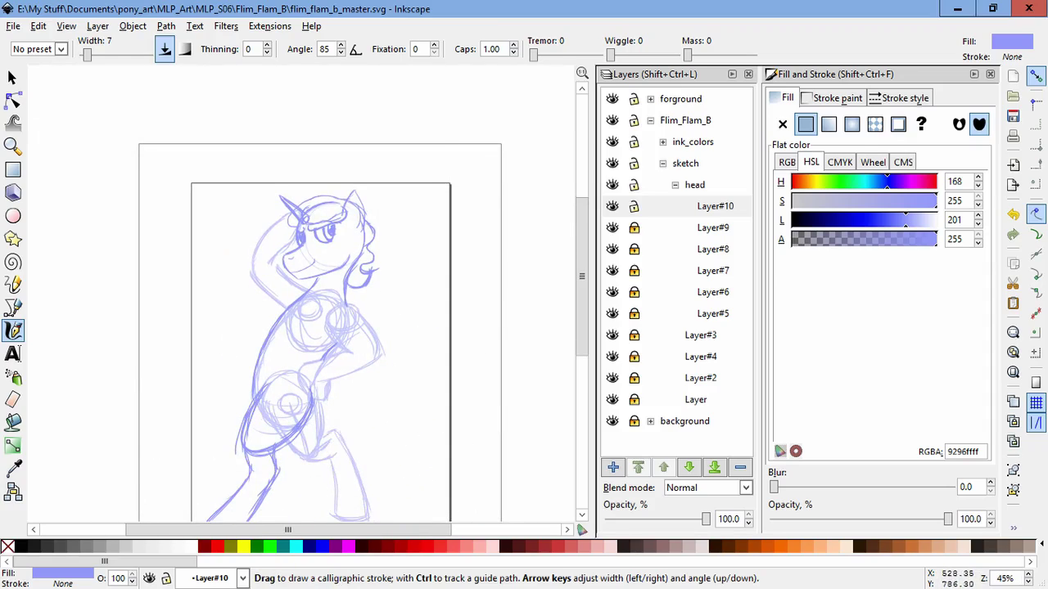
pyautogui.scroll(-2, 303, 294)
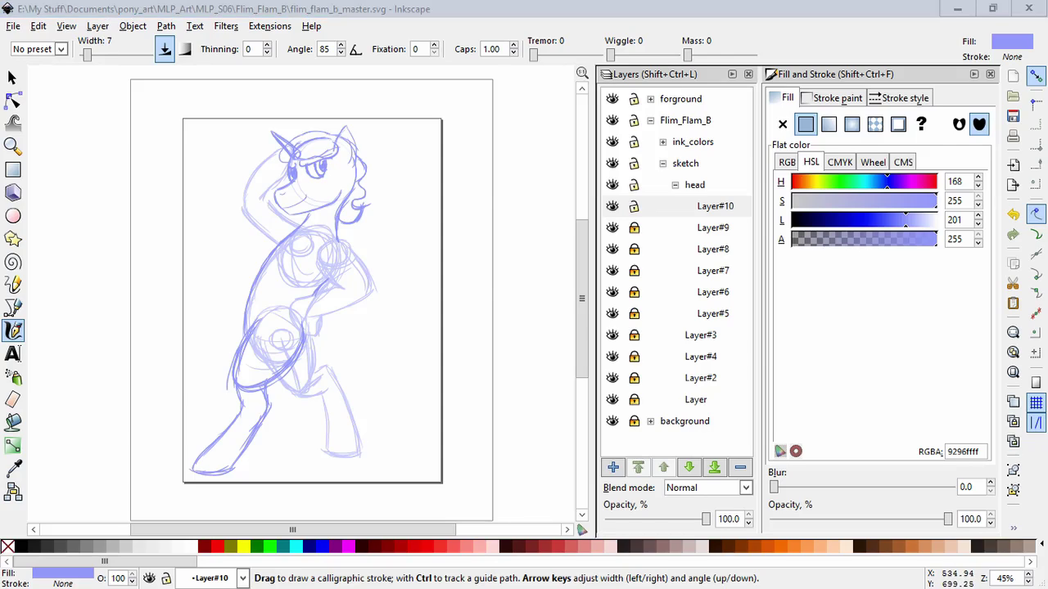
# - Delete the fringe strokes that cross the forehead between the horn and the ear
pyautogui.click(305, 131)
pyautogui.scroll(4, 305, 131)
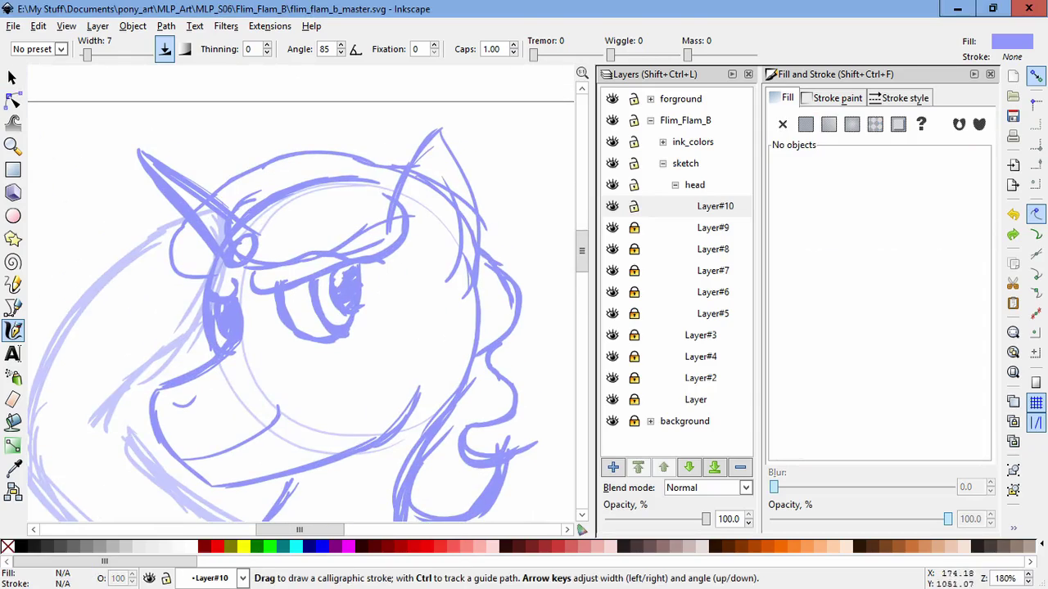
pyautogui.press('F1')
pyautogui.press('Tab')
pyautogui.press('Delete')
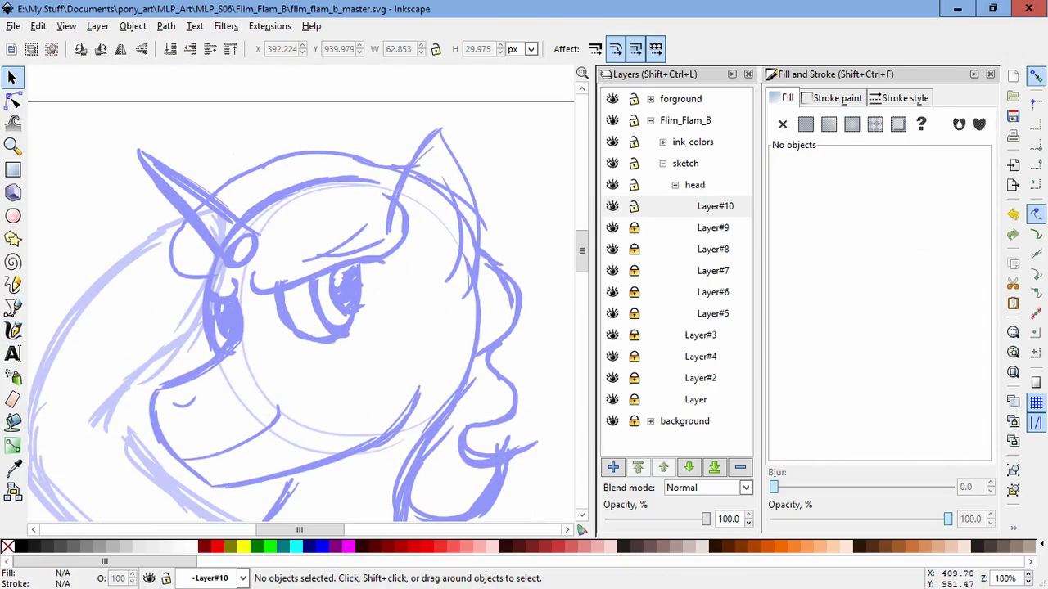
pyautogui.press('Tab')
pyautogui.press('Escape')
# - Redraw the fringe as rounded curls from the horn across the forehead above the eye to the ear
pyautogui.press('c')
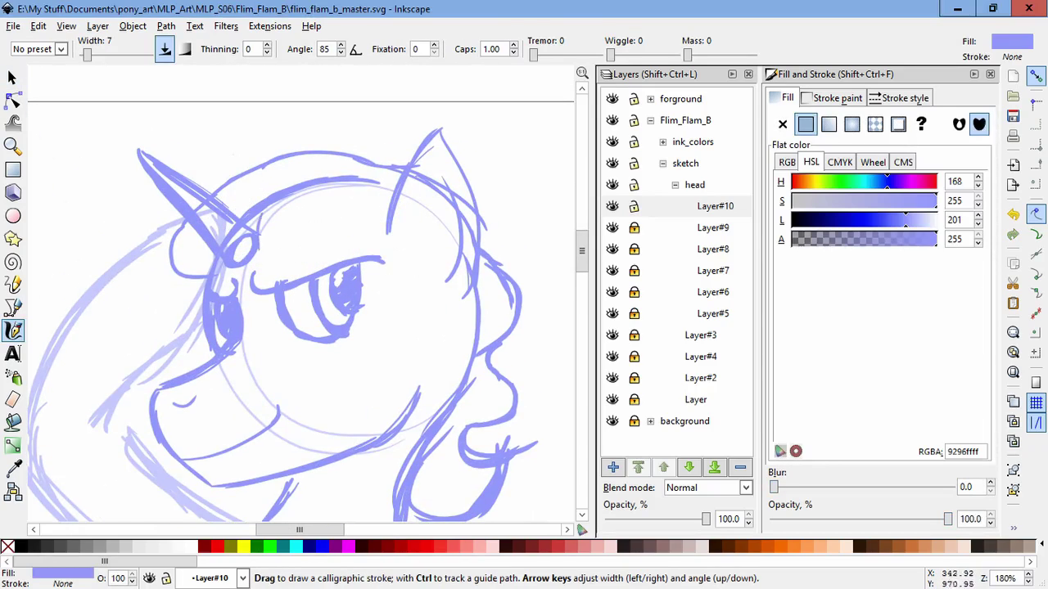
pyautogui.moveTo(248, 255); pyautogui.dragTo(301, 251)
pyautogui.moveTo(385, 254); pyautogui.dragTo(414, 245)
pyautogui.moveTo(218, 268)
pyautogui.mouseDown()
pyautogui.moveTo(274, 172)
pyautogui.moveTo(164, 96)
pyautogui.moveTo(262, 113)
pyautogui.mouseUp()
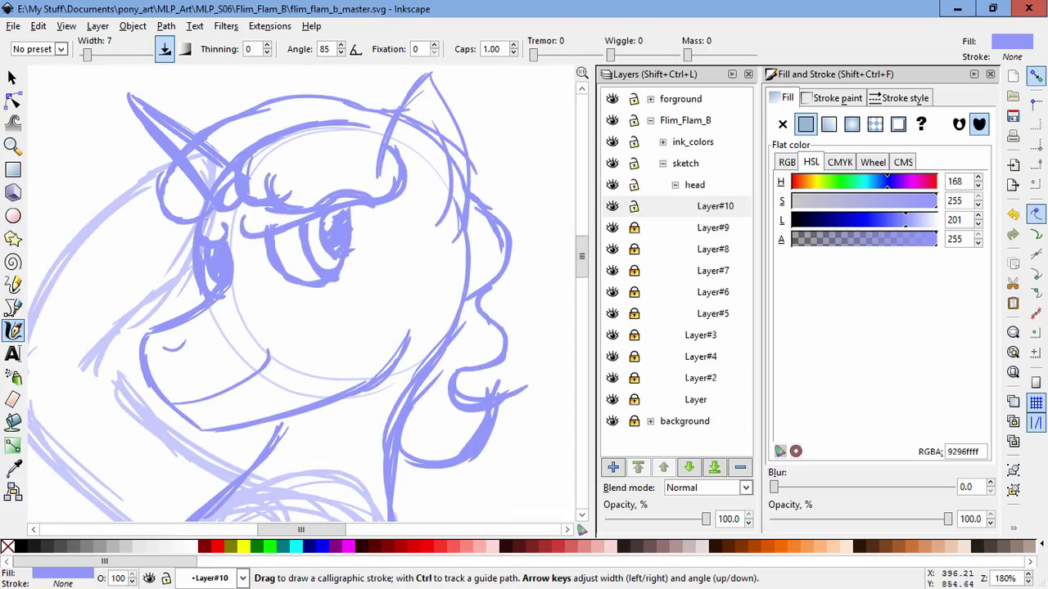
pyautogui.press('-')
pyautogui.press('-')
pyautogui.press('-')
pyautogui.press('-')
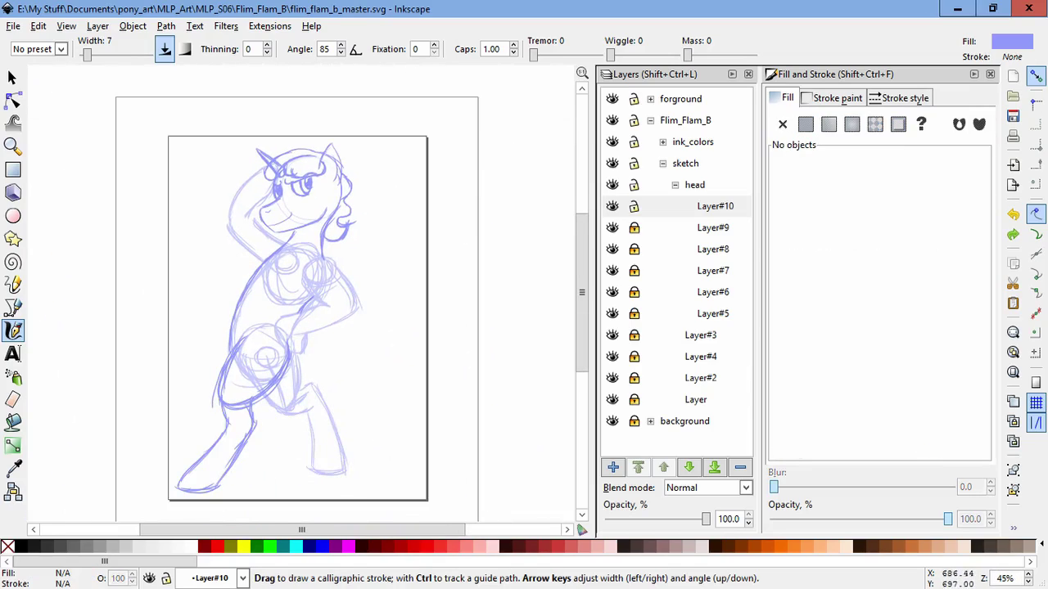
# - Collapse and lock the head layer, unlock Layer#2 and delete the strokes of the foreleg raised beside the face
pyautogui.click(675, 185)
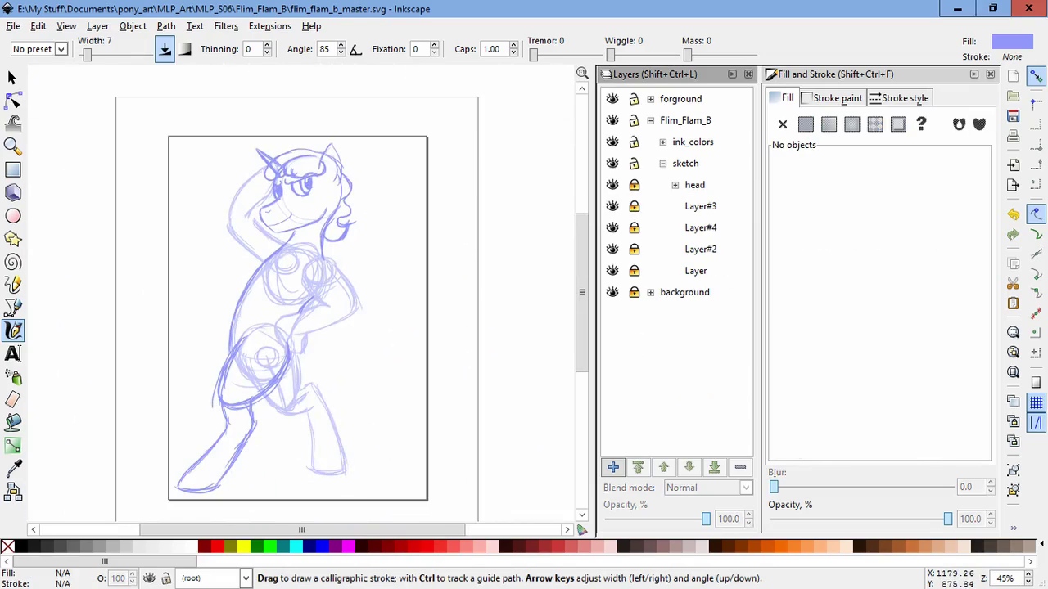
pyautogui.press('s')
pyautogui.hotkey('ctrl', 'a')
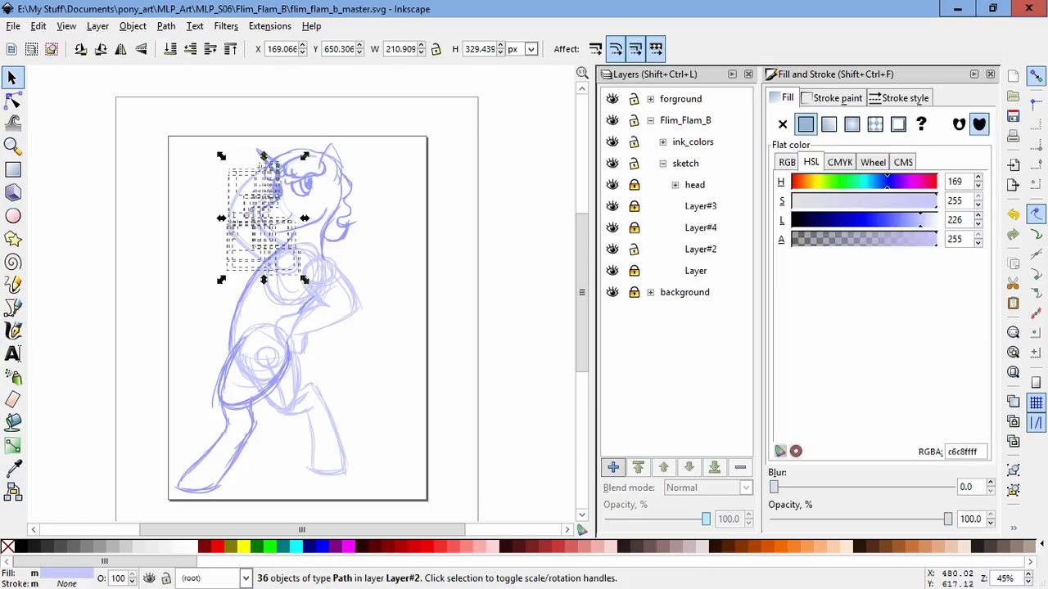
pyautogui.press('Escape')
pyautogui.press('+')
pyautogui.press('+')
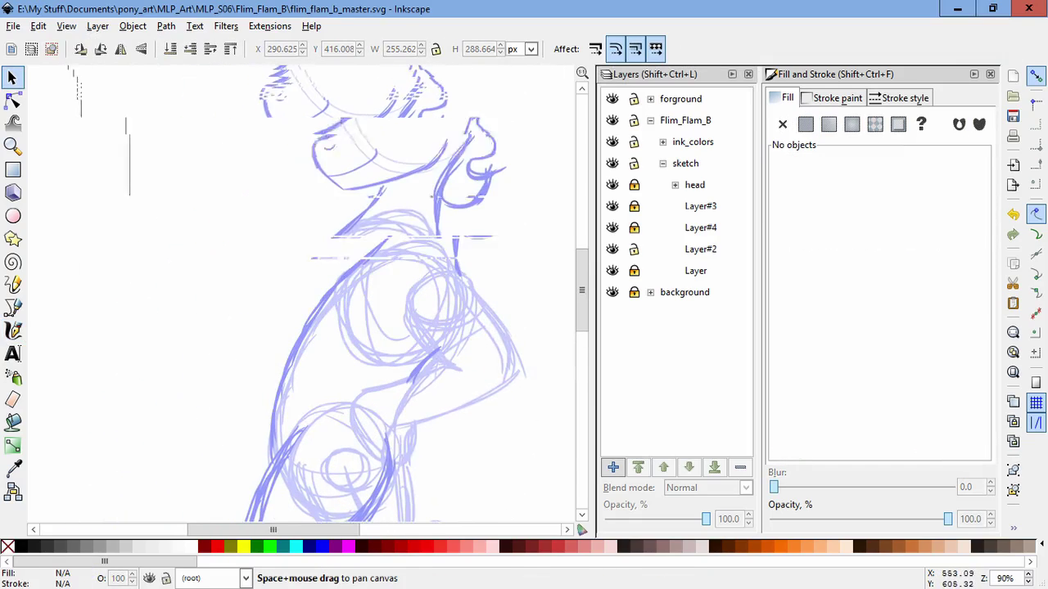
# - Sketch an outstretched foreleg in very pale blue on Layer#2, running from the chest to an upturned hoof
pyautogui.press('c')
pyautogui.press('d')
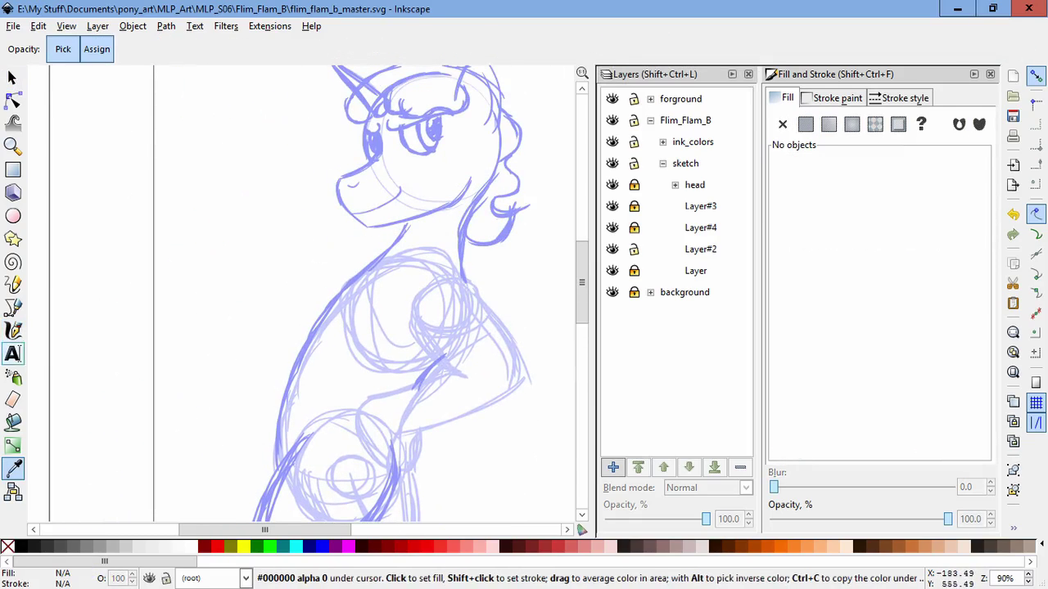
pyautogui.click(376, 286)
pyautogui.moveTo(373, 261); pyautogui.dragTo(239, 280)
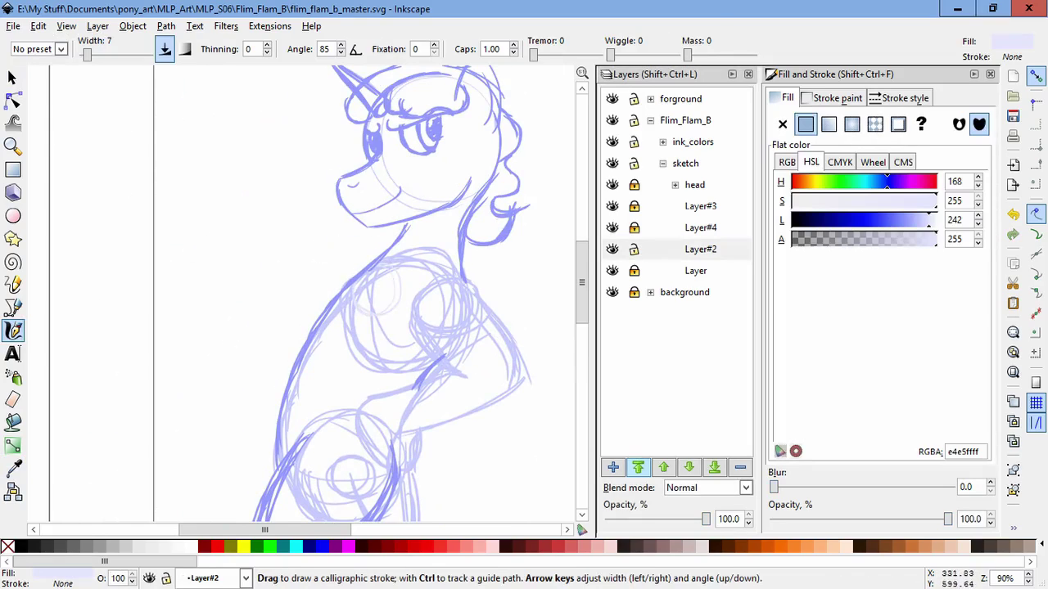
pyautogui.moveTo(141, 200); pyautogui.dragTo(139, 285)
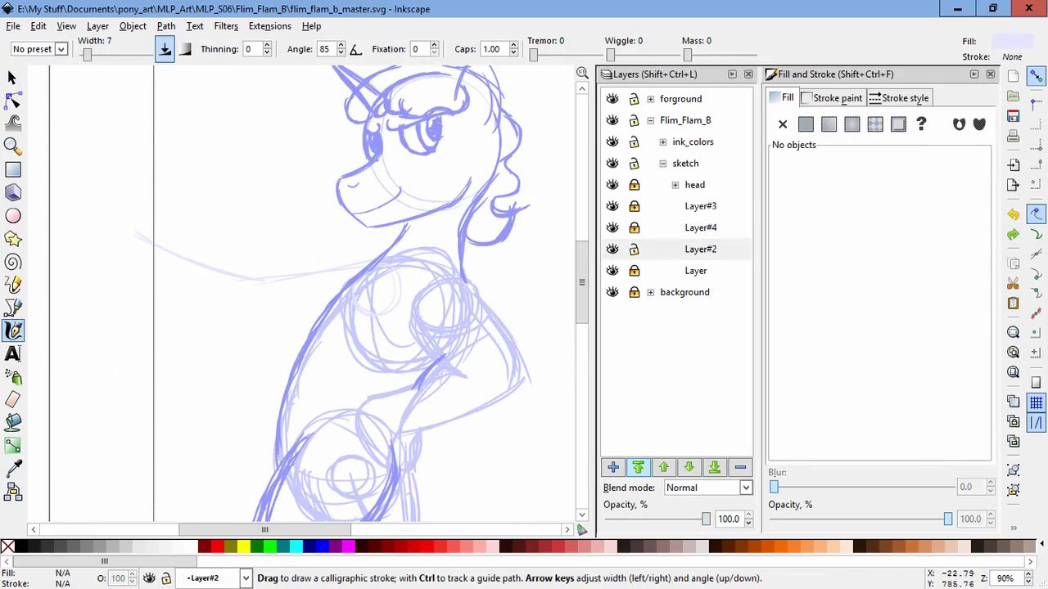
pyautogui.moveTo(144, 202); pyautogui.dragTo(183, 251)
pyautogui.moveTo(316, 324); pyautogui.dragTo(211, 329)
pyautogui.moveTo(195, 256); pyautogui.dragTo(162, 211)
pyautogui.moveTo(159, 215); pyautogui.dragTo(137, 277)
# - Move the hoof-end strokes of the outstretched foreleg slightly toward the body to shorten the limb
pyautogui.press('s')
pyautogui.hotkey('ctrl', 'a')
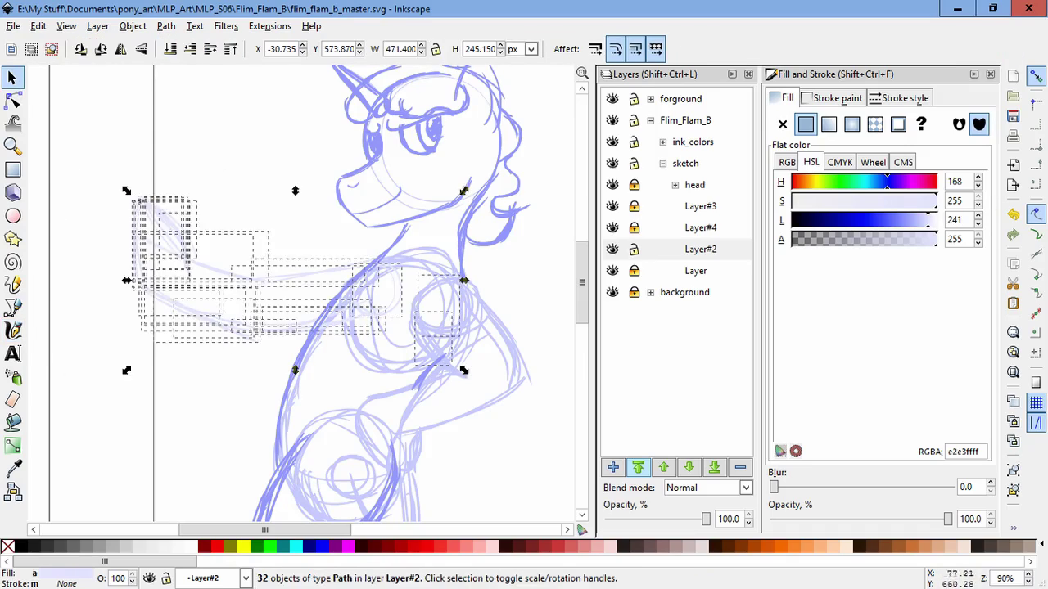
pyautogui.moveTo(123, 187); pyautogui.dragTo(277, 351)
pyautogui.moveTo(232, 290); pyautogui.dragTo(262, 285)
pyautogui.click(226, 430)
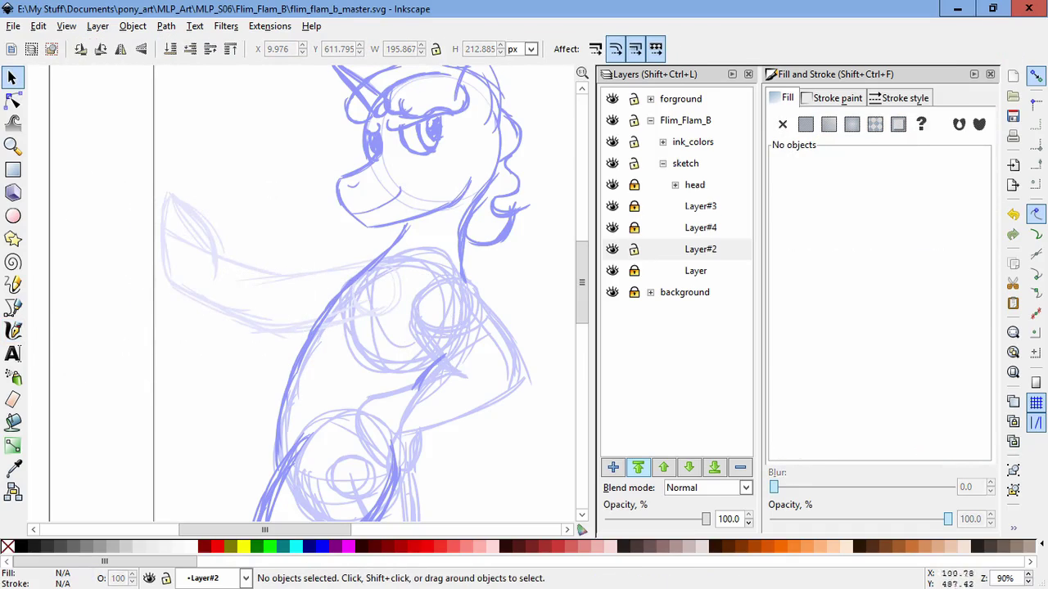
# - Lock Layer#2, unlock Layer#3 and Layer#4, and enlarge the two hind-leg groups slightly beyond the page's lower edge
pyautogui.press('-')
pyautogui.press('-')
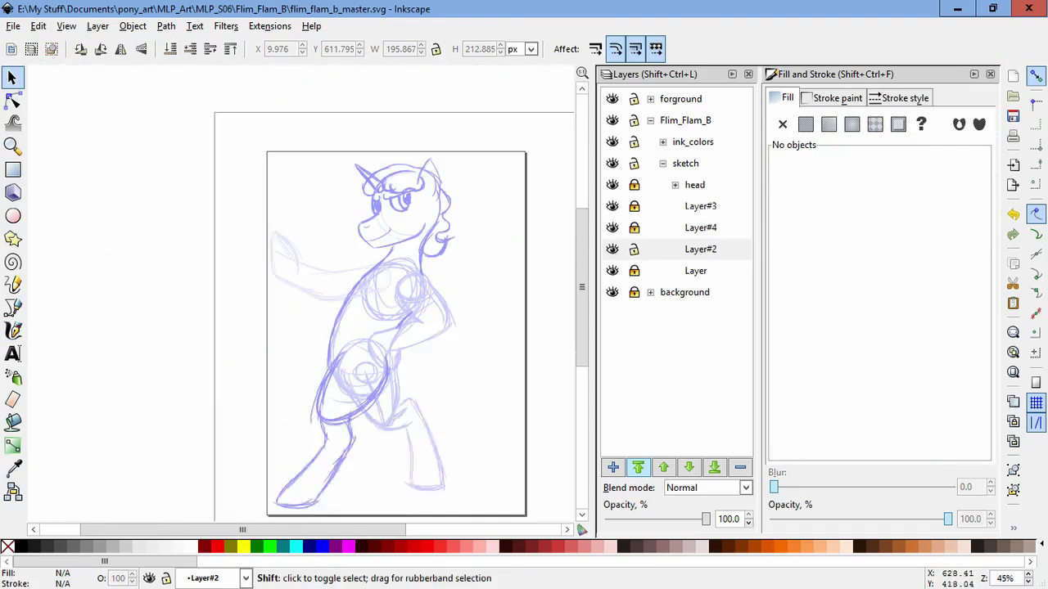
pyautogui.click(612, 228)
pyautogui.click(634, 228)
pyautogui.click(634, 206)
pyautogui.hotkey('ctrl', 'alt', 'a')
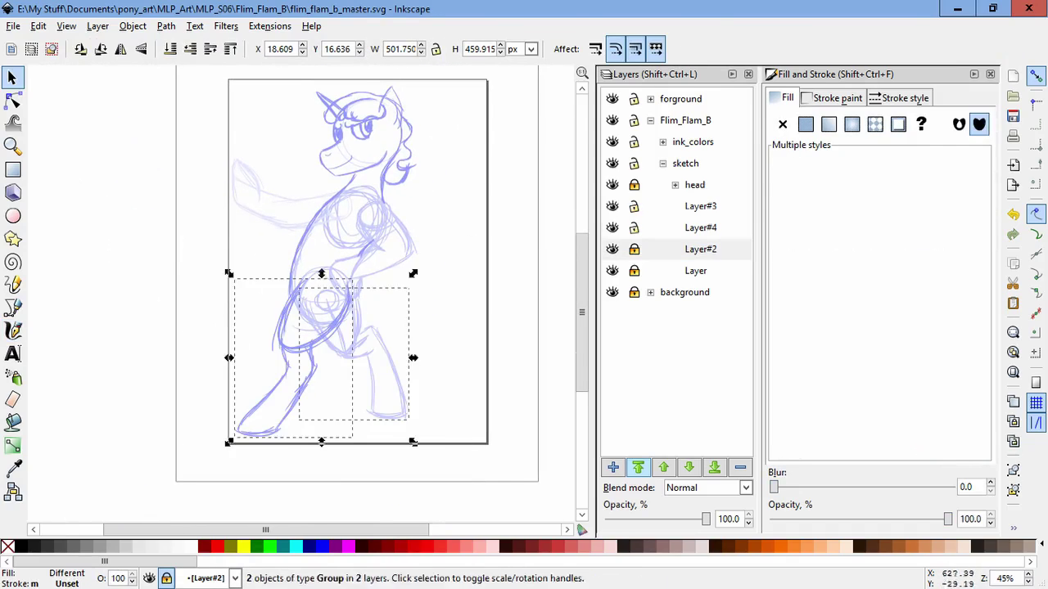
pyautogui.moveTo(262, 393); pyautogui.dragTo(221, 458)
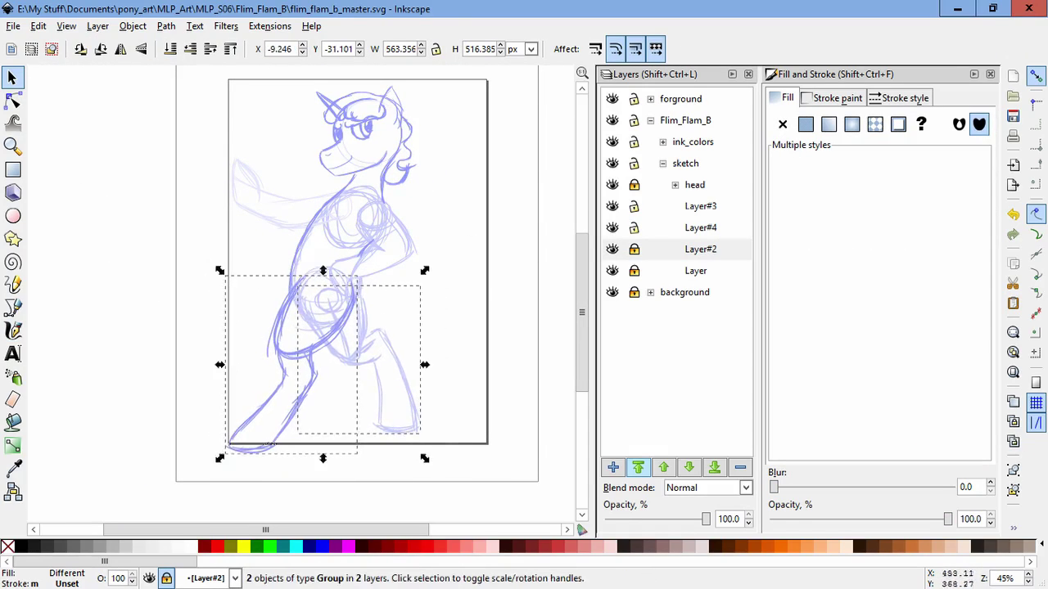
pyautogui.click(268, 445)
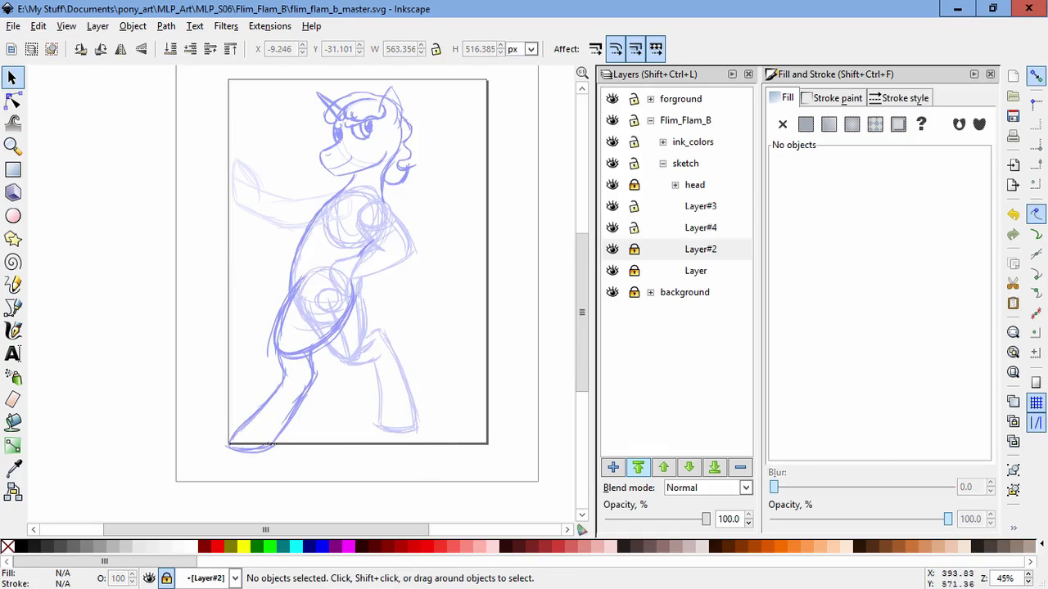
# - Lock Layer#3 and Layer#4, unlock Layer#2, and rotate the outstretched foreleg slightly downward and nudge it at the shoulder
pyautogui.click(633, 249)
pyautogui.click(634, 206)
pyautogui.click(634, 228)
pyautogui.moveTo(198, 137); pyautogui.dragTo(346, 233)
pyautogui.moveTo(287, 197); pyautogui.dragTo(284, 190)
pyautogui.click(286, 200)
pyautogui.moveTo(357, 163); pyautogui.dragTo(359, 169)
pyautogui.click(287, 204)
pyautogui.moveTo(286, 204); pyautogui.dragTo(279, 204)
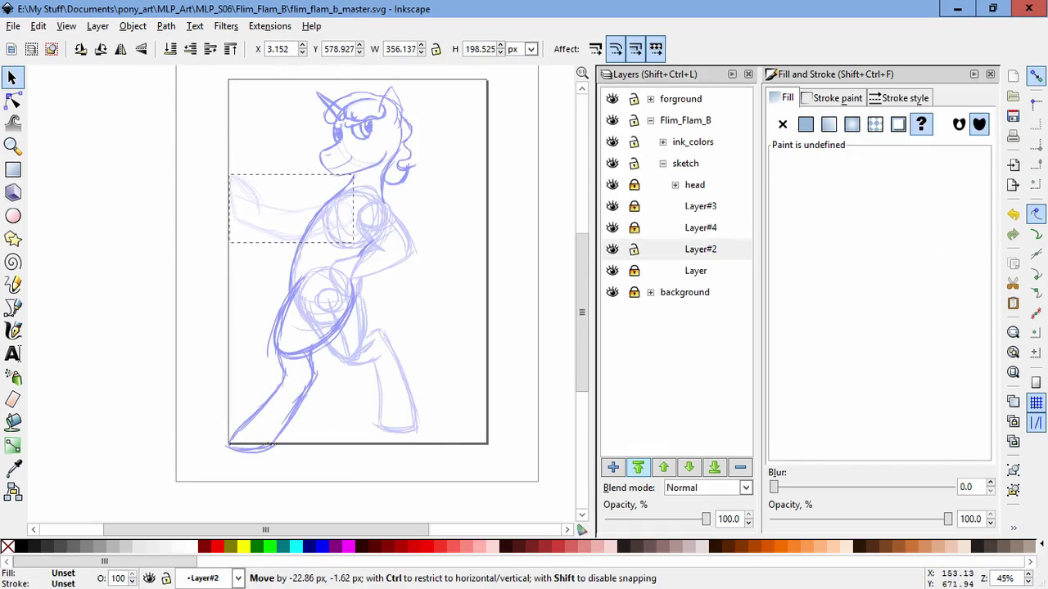
pyautogui.press('Escape')
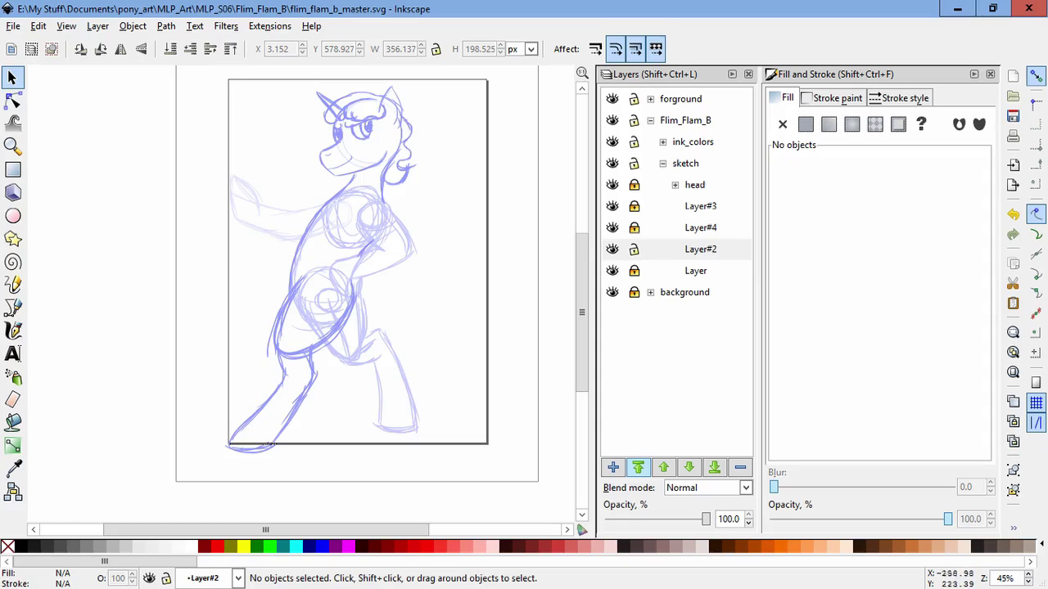
# - Lock Layer#2, add a new layer above the head layer and set the calligraphic stroke colour to bright blue 055fff
pyautogui.press('c')
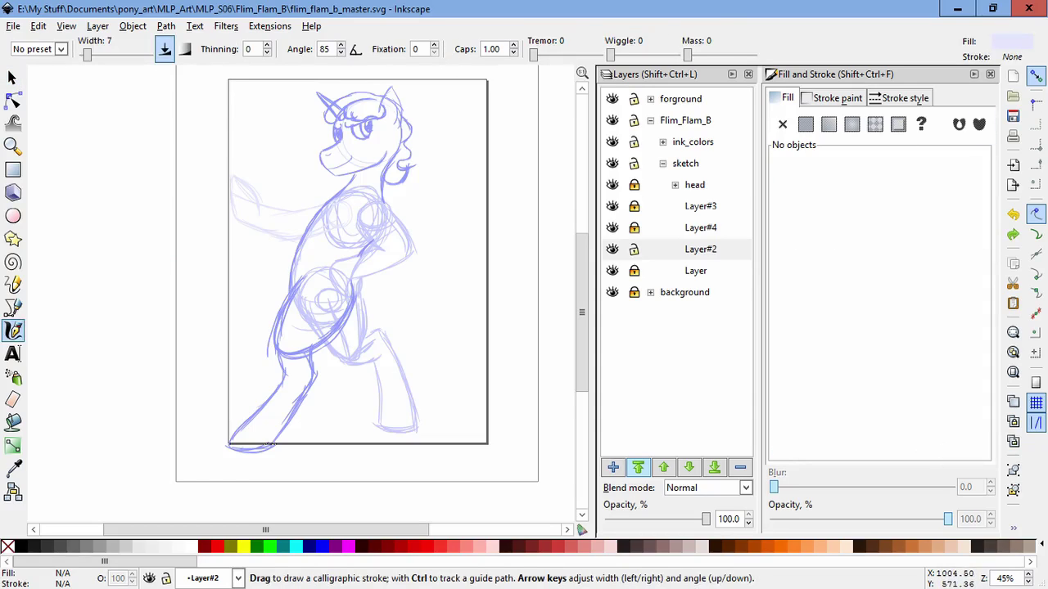
pyautogui.hotkey('ctrl', 'shift', 'n')
pyautogui.press('Return')
pyautogui.moveTo(432, 162); pyautogui.dragTo(455, 325)
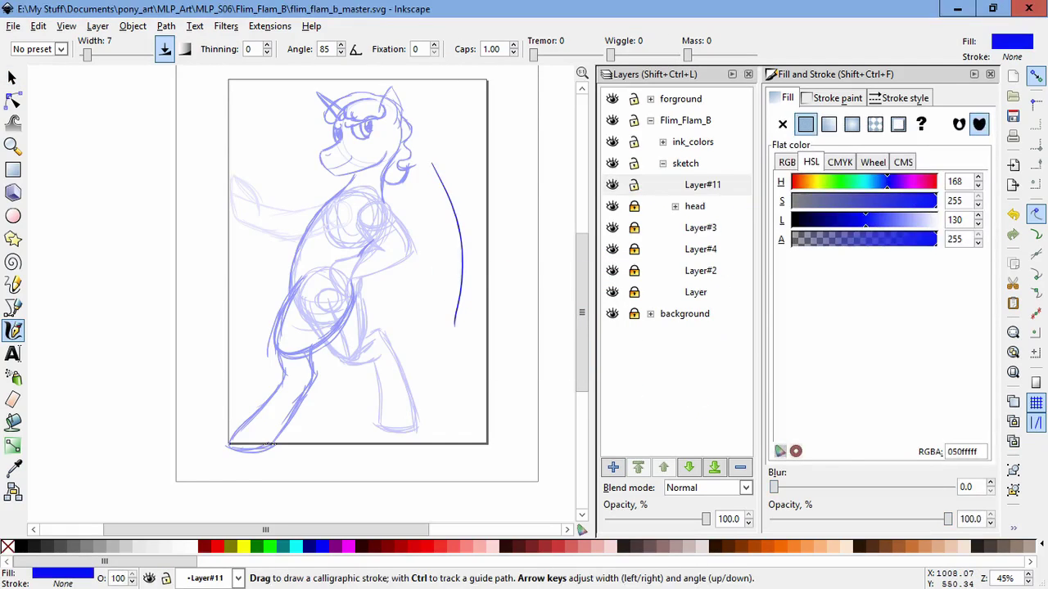
pyautogui.hotkey('ctrl', 'z')
pyautogui.scroll(3, 351, 230)
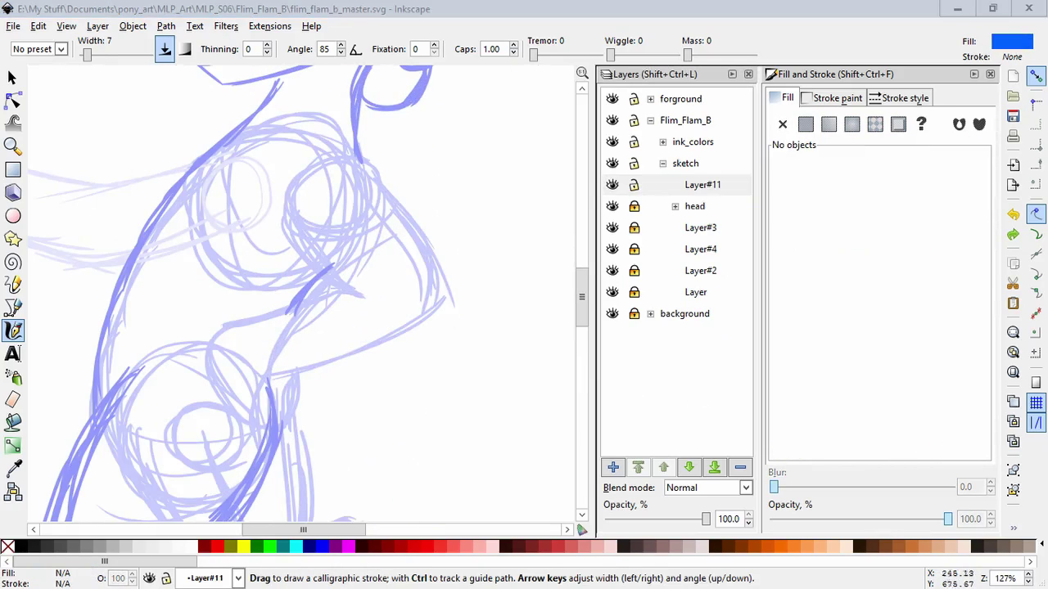
# - Sketch a vest's pointed collar, its front edge down the chest, a waist hem and a short stroke beneath the bent foreleg
pyautogui.moveTo(241, 181); pyautogui.dragTo(356, 144)
pyautogui.moveTo(203, 187); pyautogui.dragTo(239, 125)
pyautogui.moveTo(284, 309); pyautogui.dragTo(326, 272)
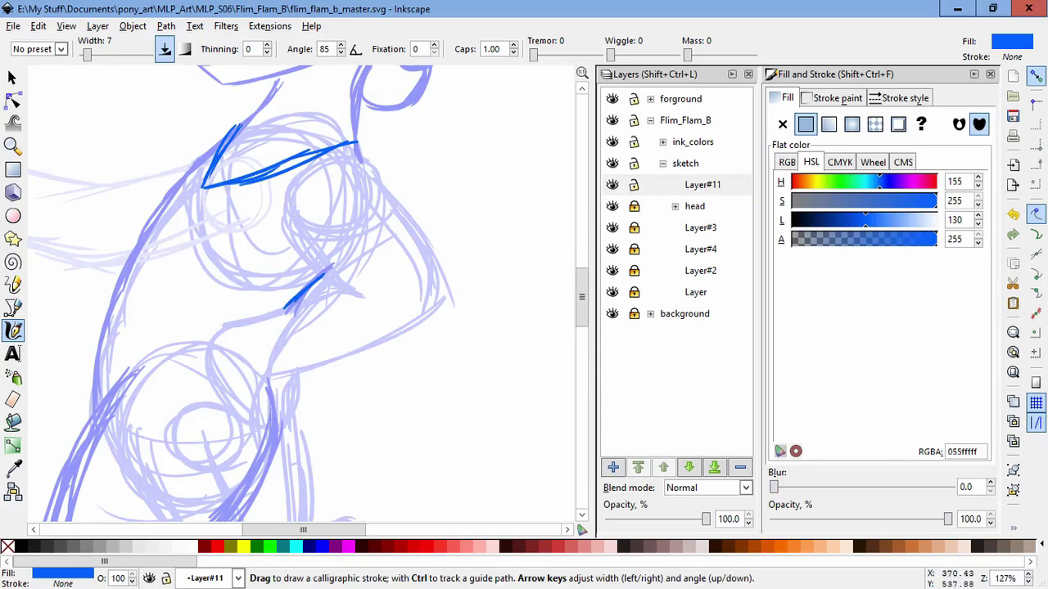
pyautogui.moveTo(236, 124)
pyautogui.mouseDown()
pyautogui.moveTo(107, 305)
pyautogui.moveTo(96, 342)
pyautogui.mouseUp()
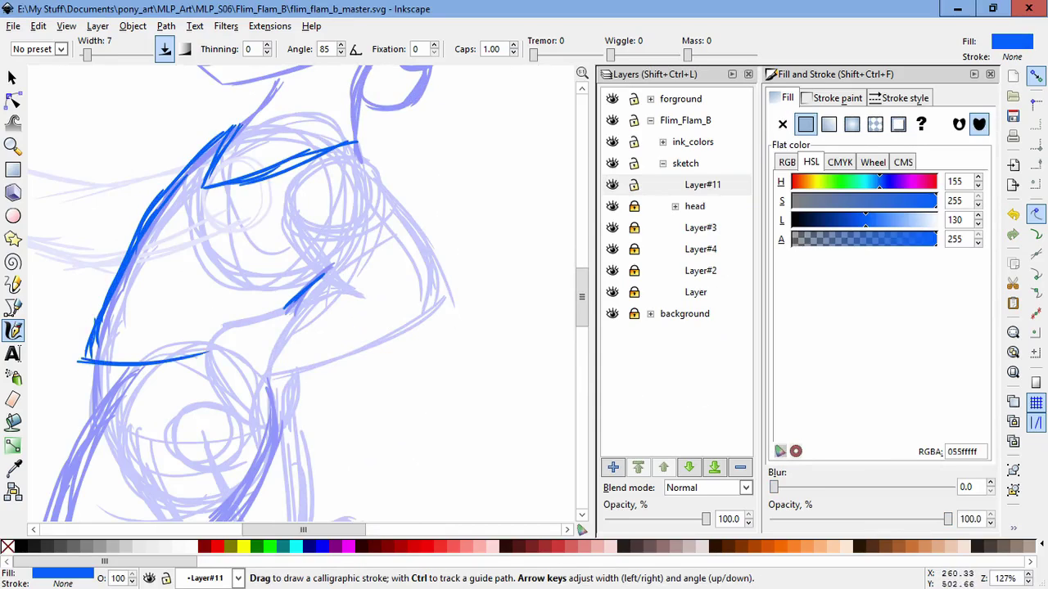
# - Undo the hem and lower front strokes and redraw the vest with a shorter front edge and a slanting hem
pyautogui.hotkey('ctrl', 'z')
pyautogui.hotkey('ctrl', 'z')
pyautogui.hotkey('ctrl', 'shift', 'z')
pyautogui.hotkey('ctrl', 'z')
pyautogui.hotkey('ctrl', 'z')
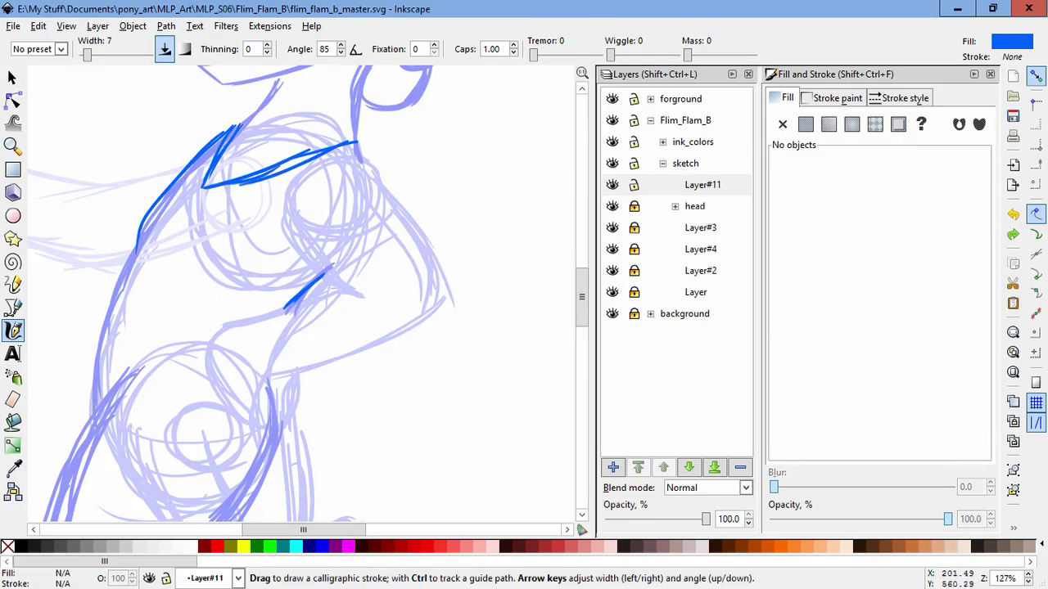
pyautogui.moveTo(119, 286); pyautogui.dragTo(217, 356)
pyautogui.moveTo(187, 165); pyautogui.dragTo(115, 283)
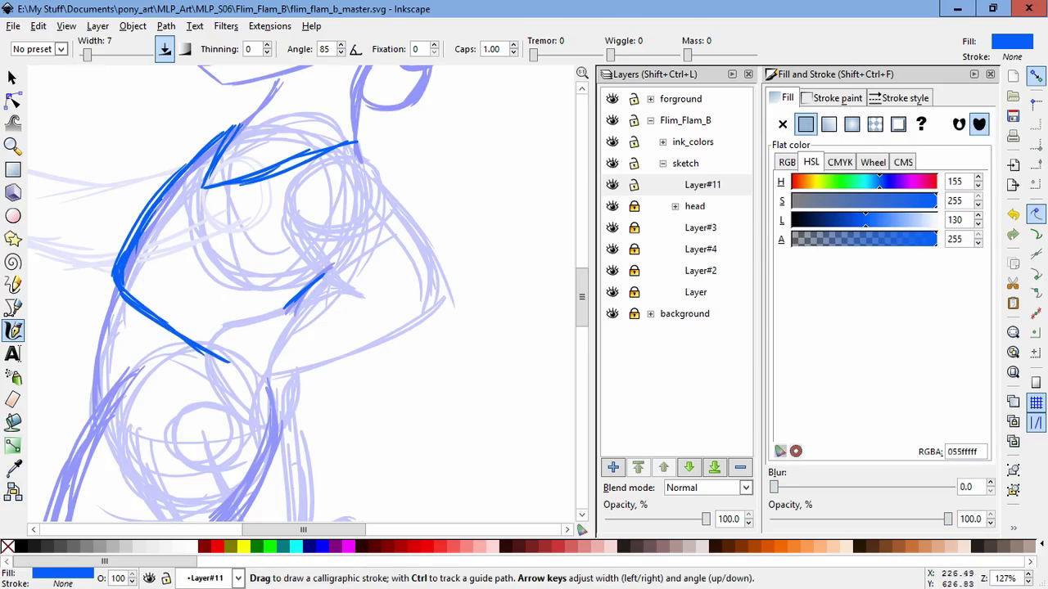
# - Thicken the collar line and add the collar's inner curve and its edge behind the neck
pyautogui.moveTo(302, 154); pyautogui.dragTo(327, 145)
pyautogui.moveTo(223, 128); pyautogui.dragTo(263, 103)
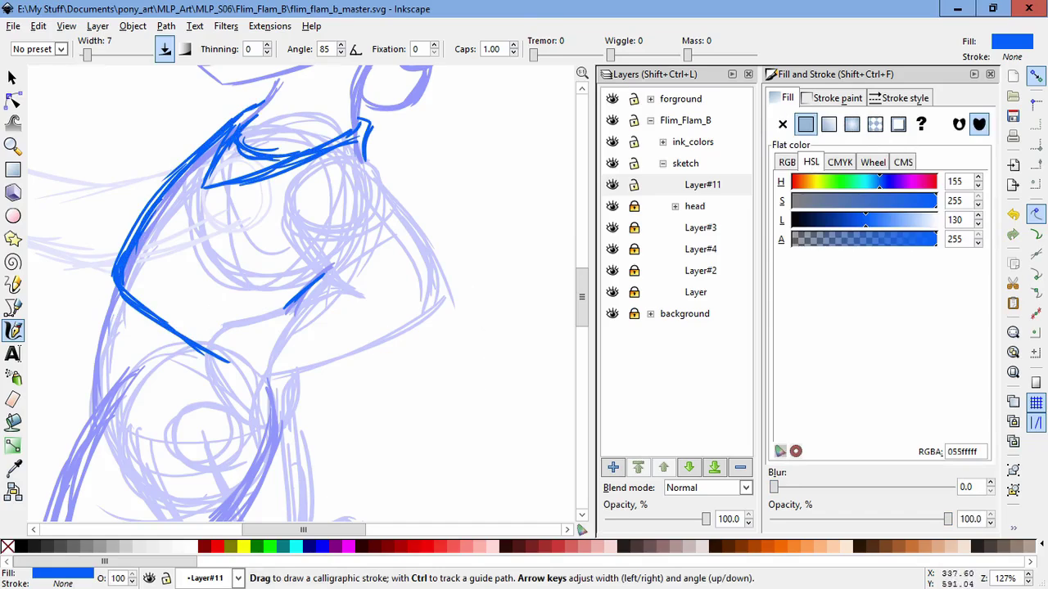
pyautogui.moveTo(116, 291); pyautogui.dragTo(270, 340)
pyautogui.press('Escape')
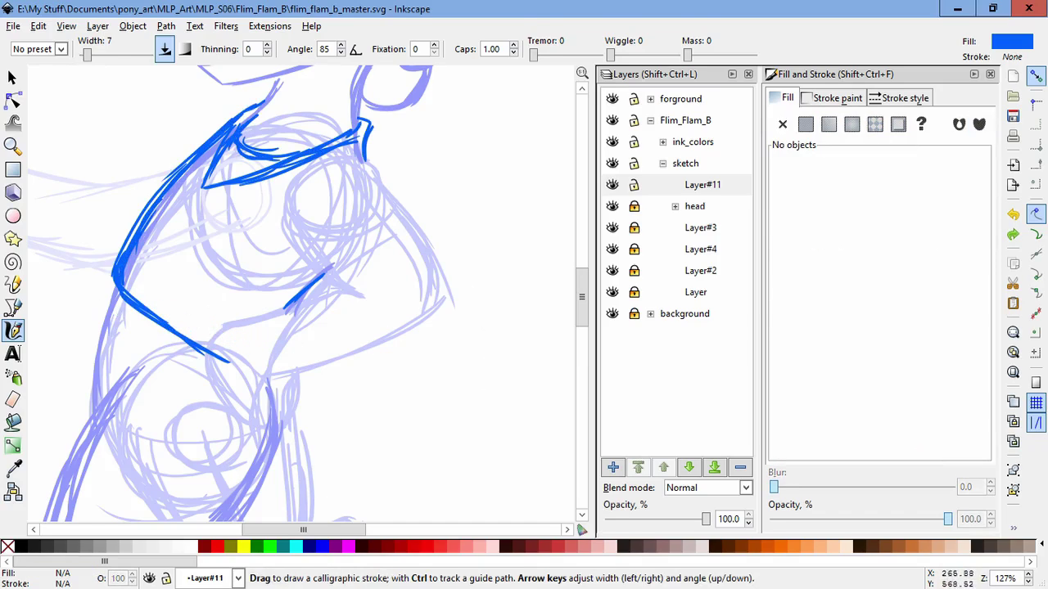
# - Select the vest's hem strokes and squash them vertically to flatten the hem's slope
pyautogui.press('s')
pyautogui.moveTo(99, 245); pyautogui.dragTo(245, 376)
pyautogui.moveTo(237, 313); pyautogui.dragTo(238, 287)
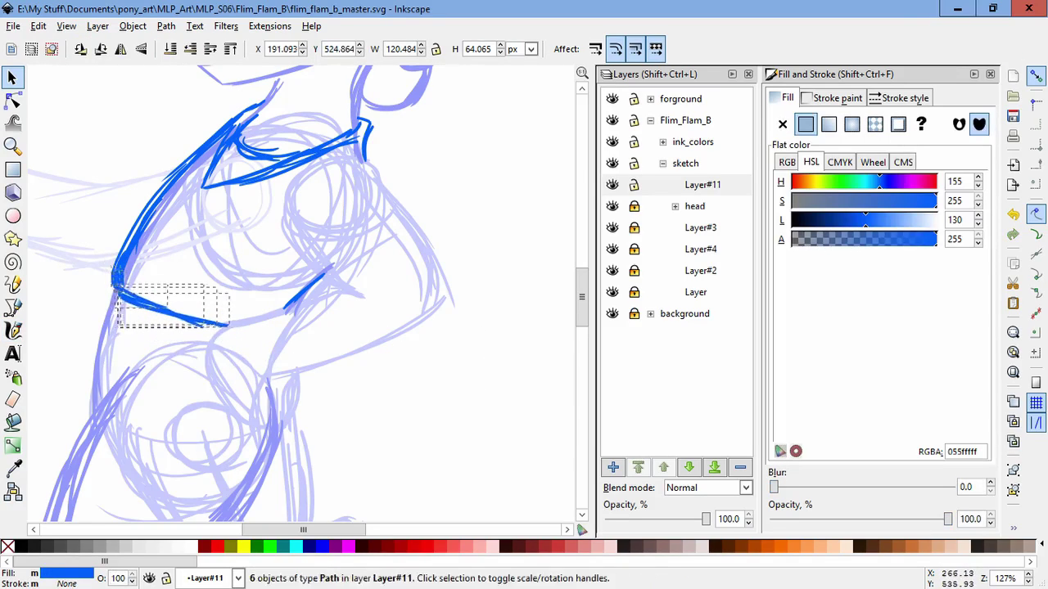
pyautogui.press('Escape')
pyautogui.press('-')
pyautogui.press('-')
pyautogui.press('+')
pyautogui.press('+')
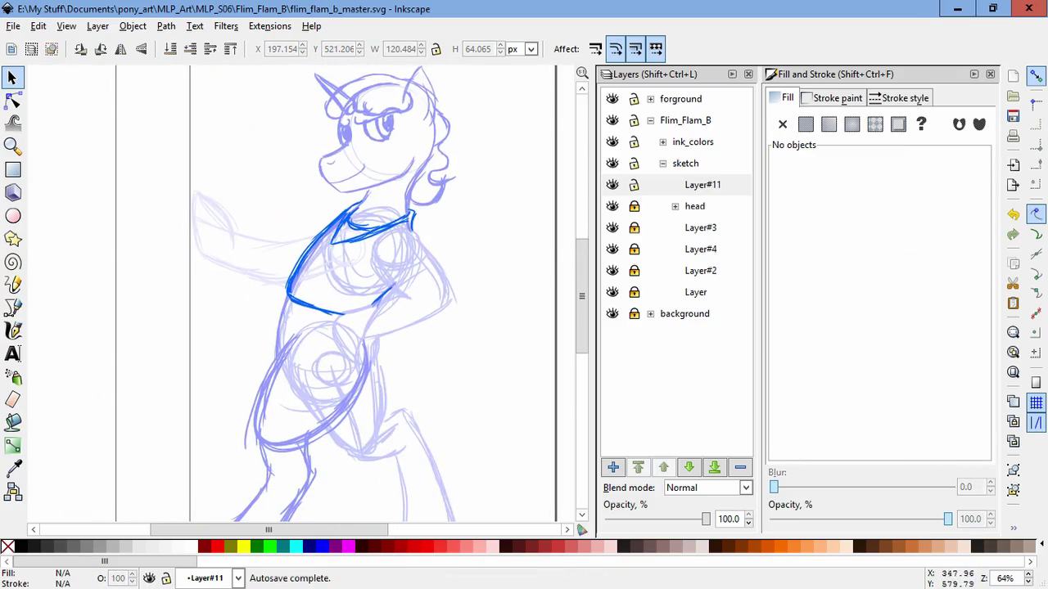
# - Delete the vest's front edge, hem and collar strokes, keeping the short stroke beneath the bent foreleg
pyautogui.click(328, 249)
pyautogui.press('Delete')
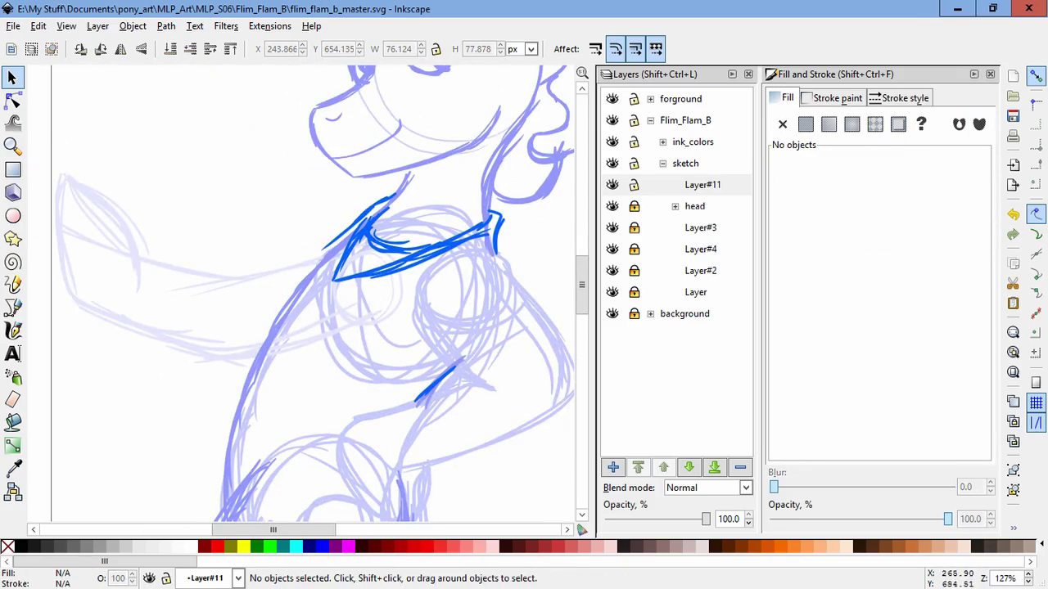
pyautogui.moveTo(537, 190)
pyautogui.mouseDown()
pyautogui.moveTo(432, 293)
pyautogui.moveTo(315, 293)
pyautogui.mouseUp()
pyautogui.press('Delete')
# - Sketch a longer vest front edge from the neck down the chest, with a curved hem across the waist
pyautogui.press('c')
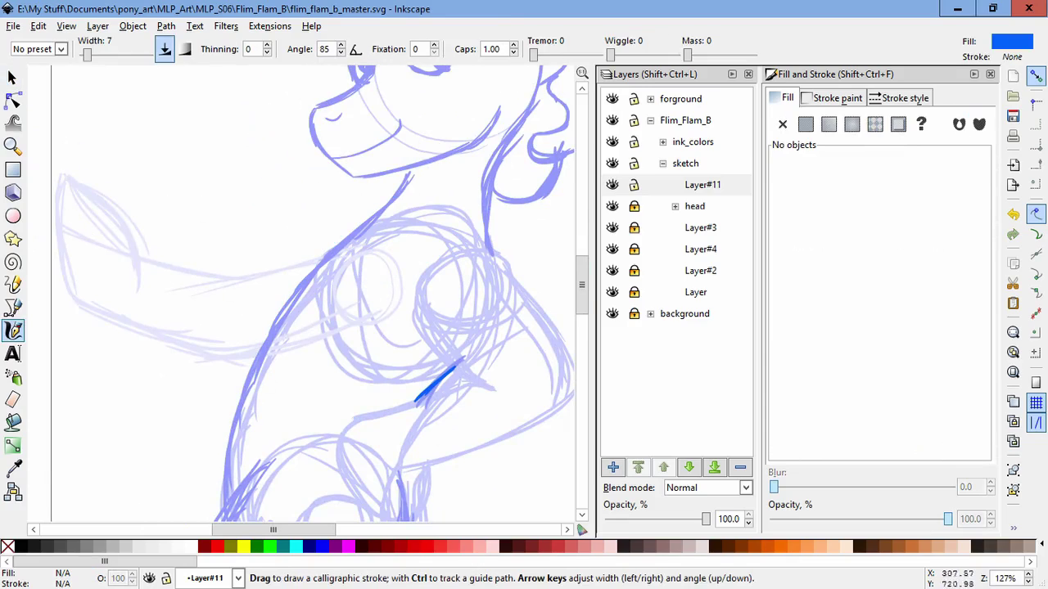
pyautogui.moveTo(378, 207); pyautogui.dragTo(280, 323)
pyautogui.moveTo(316, 258); pyautogui.dragTo(223, 406)
pyautogui.moveTo(373, 212); pyautogui.dragTo(225, 401)
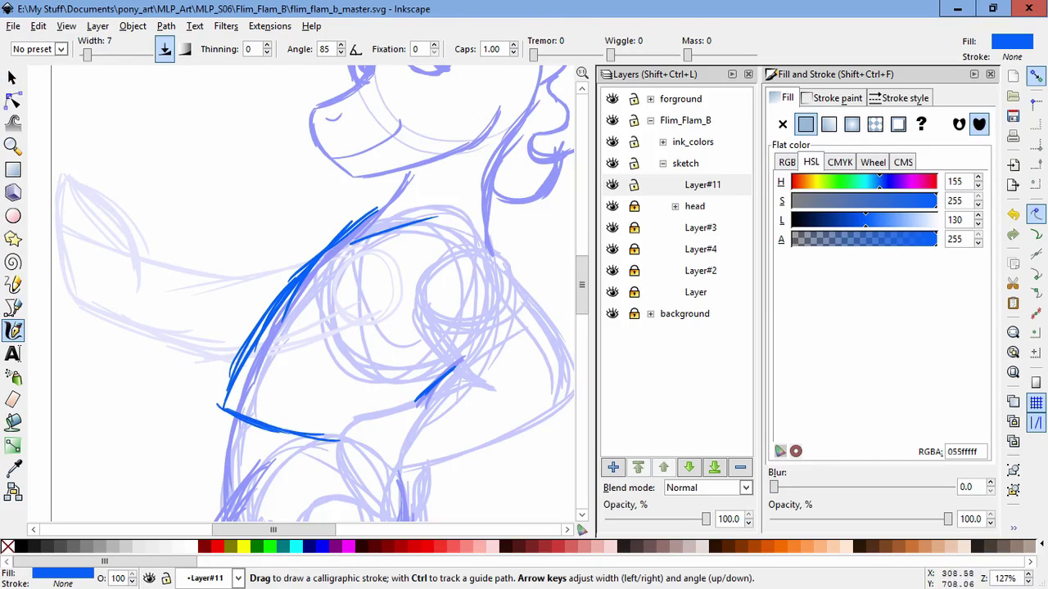
# - Sketch the collar around the base of the neck and a curved armhole around the bent foreleg's shoulder
pyautogui.moveTo(353, 242); pyautogui.dragTo(489, 215)
pyautogui.moveTo(393, 199); pyautogui.dragTo(337, 242)
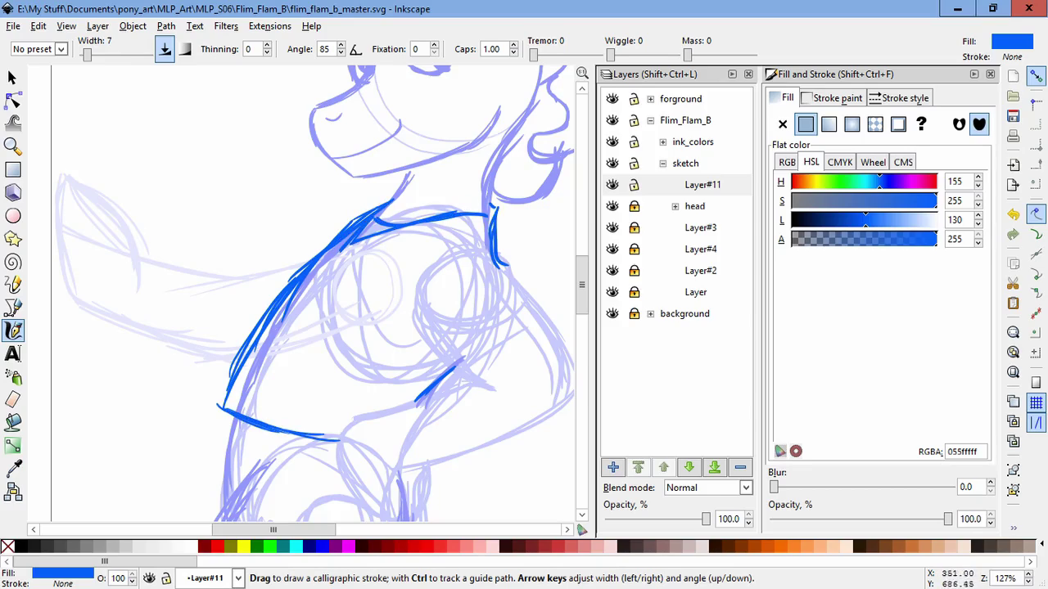
pyautogui.moveTo(451, 257); pyautogui.dragTo(412, 372)
pyautogui.hotkey('ctrl', 'z')
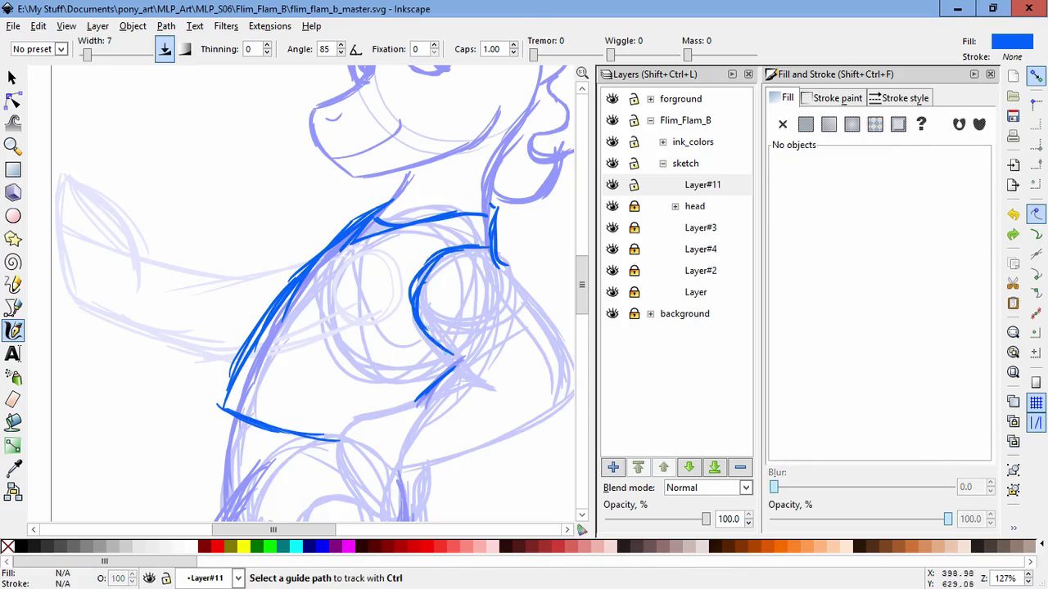
# - Sketch three oval buttons in bright blue, spaced down the vest's front edge
pyautogui.moveTo(451, 254)
pyautogui.mouseDown()
pyautogui.moveTo(400, 325)
pyautogui.moveTo(452, 367)
pyautogui.mouseUp()
pyautogui.moveTo(336, 259); pyautogui.dragTo(268, 337)
pyautogui.scroll(3, 303, 294)
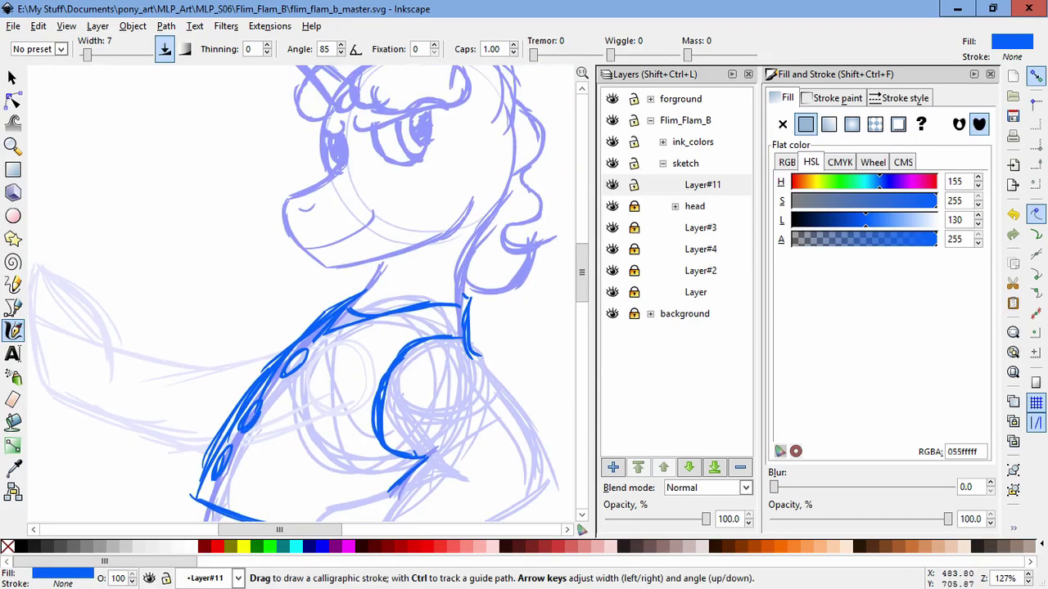
# - Add a new layer above the vest layer and sketch a black bow tie with a knot and two loops at the collar
pyautogui.hotkey('ctrl', 'shift', 'n')
pyautogui.press('Return')
pyautogui.press('+')
pyautogui.press('+')
pyautogui.moveTo(335, 255)
pyautogui.mouseDown()
pyautogui.moveTo(296, 291)
pyautogui.moveTo(353, 253)
pyautogui.moveTo(323, 231)
pyautogui.moveTo(299, 229)
pyautogui.moveTo(256, 282)
pyautogui.moveTo(312, 255)
pyautogui.mouseUp()
pyautogui.moveTo(414, 307)
pyautogui.mouseDown()
pyautogui.moveTo(360, 354)
pyautogui.moveTo(299, 286)
pyautogui.mouseUp()
pyautogui.moveTo(372, 364)
pyautogui.mouseDown()
pyautogui.moveTo(270, 336)
pyautogui.moveTo(246, 311)
pyautogui.moveTo(303, 245)
pyautogui.mouseUp()
pyautogui.hotkey('ctrl', 'z')
pyautogui.moveTo(413, 245)
pyautogui.mouseDown()
pyautogui.moveTo(233, 328)
pyautogui.moveTo(298, 246)
pyautogui.mouseUp()
# - Delete the surplus overlapping strokes from the bow tie's left loop and from the lower edge of its right loop
pyautogui.press('s')
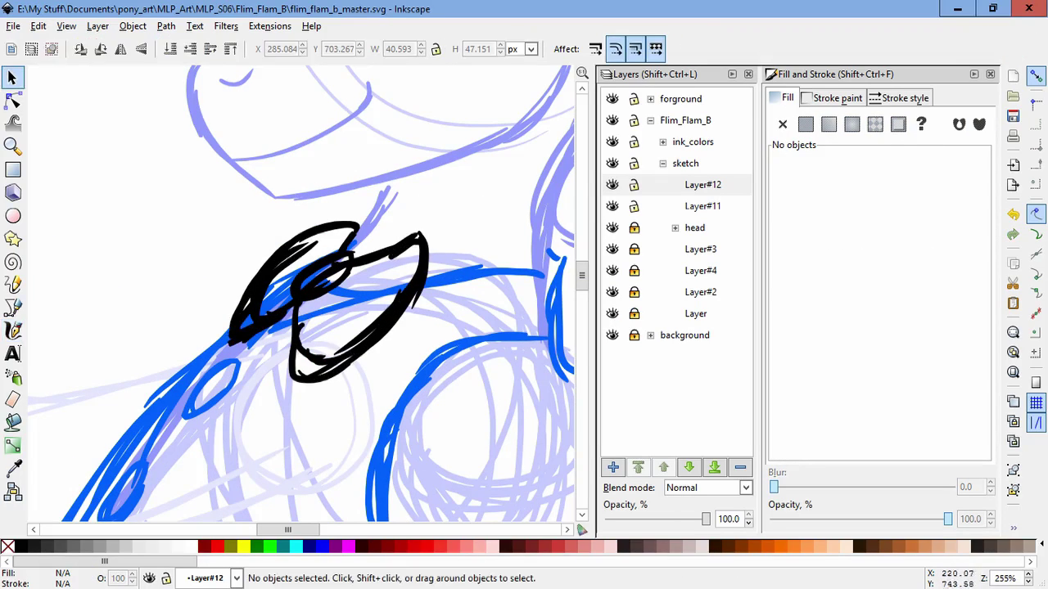
pyautogui.click(270, 324)
pyautogui.click(296, 340)
pyautogui.click(322, 321)
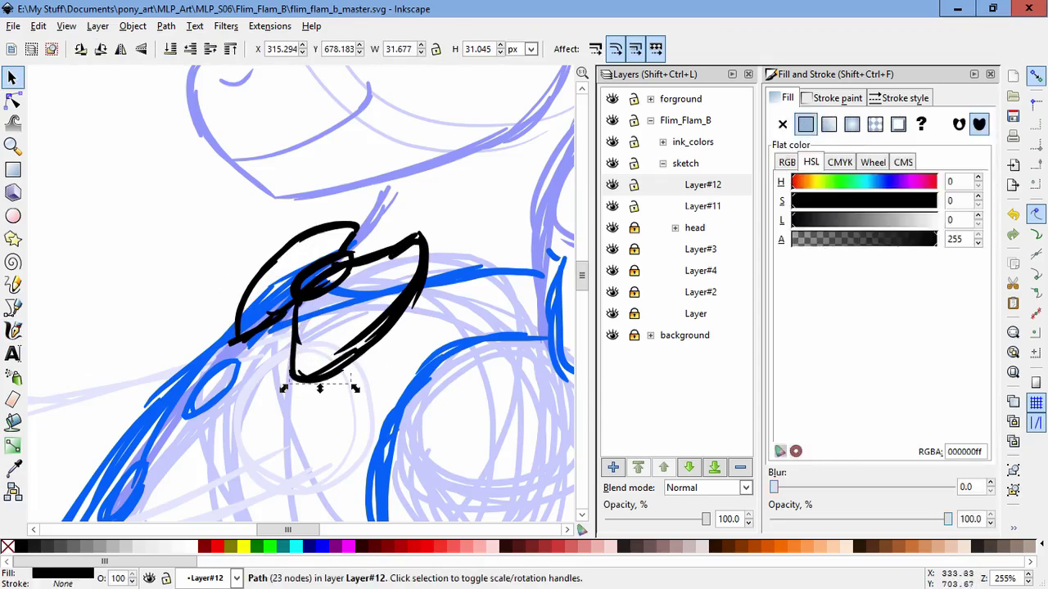
pyautogui.click(307, 344)
pyautogui.click(321, 321)
pyautogui.moveTo(356, 353); pyautogui.dragTo(311, 353)
pyautogui.click(344, 352)
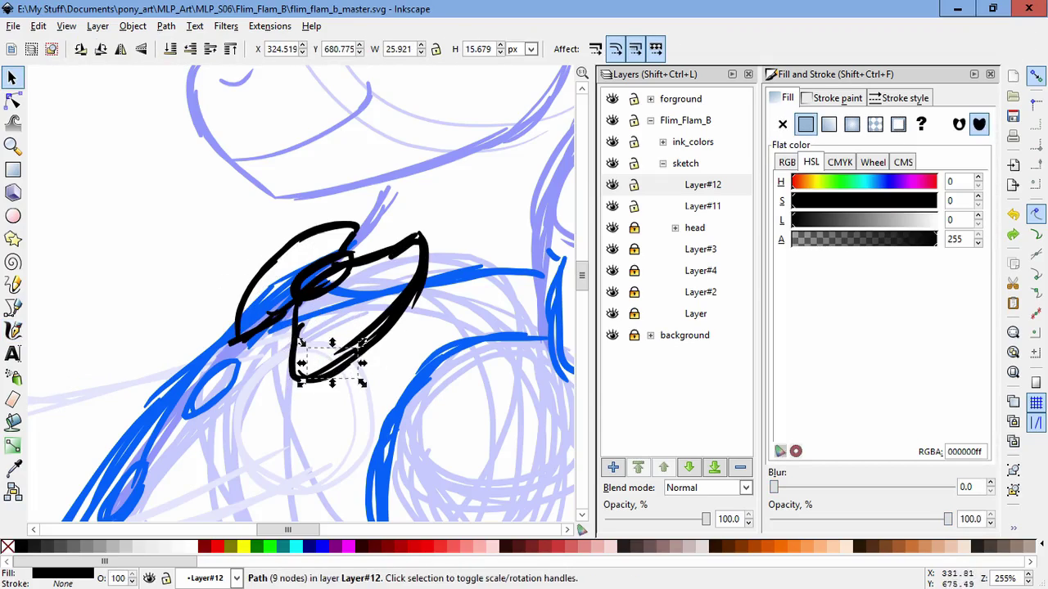
pyautogui.moveTo(355, 389); pyautogui.dragTo(344, 361)
pyautogui.press('Escape')
# - Delete the doubled strokes along the outer side and upper corner of the bow tie's right loop
pyautogui.click(372, 354)
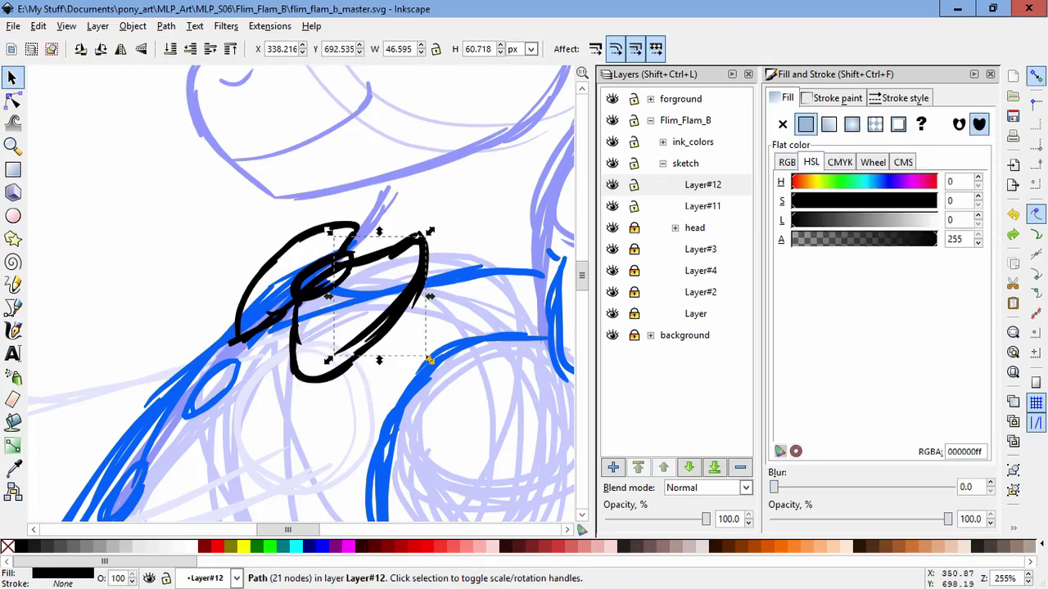
pyautogui.press('Delete')
pyautogui.click(416, 237)
pyautogui.press('Delete')
pyautogui.click(409, 242)
pyautogui.press('Delete')
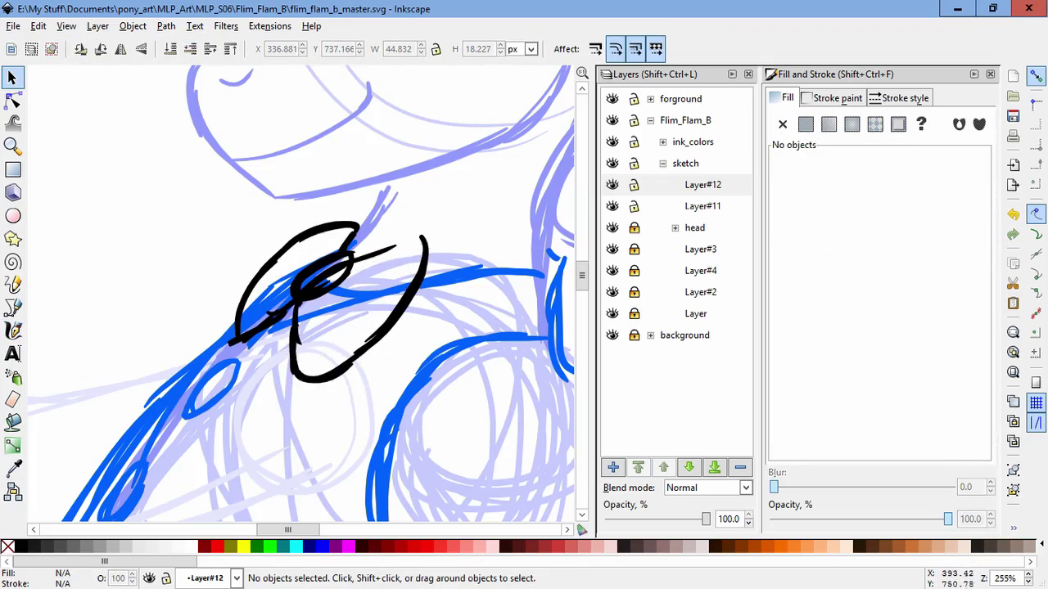
# - Redraw the upper edge and outer corner of the bow tie's right loop with calligraphic strokes
pyautogui.press('c')
pyautogui.moveTo(352, 259)
pyautogui.mouseDown()
pyautogui.moveTo(436, 260)
pyautogui.moveTo(413, 299)
pyautogui.mouseUp()
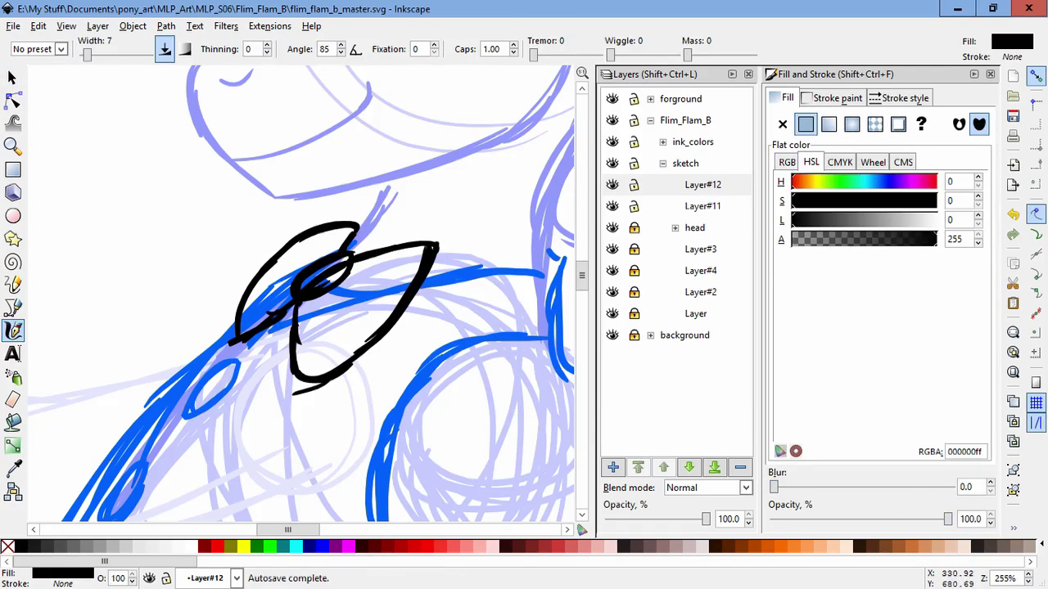
pyautogui.press('-')
pyautogui.press('-')
pyautogui.press('-')
pyautogui.press('-')
pyautogui.scroll(-3, 303, 294)
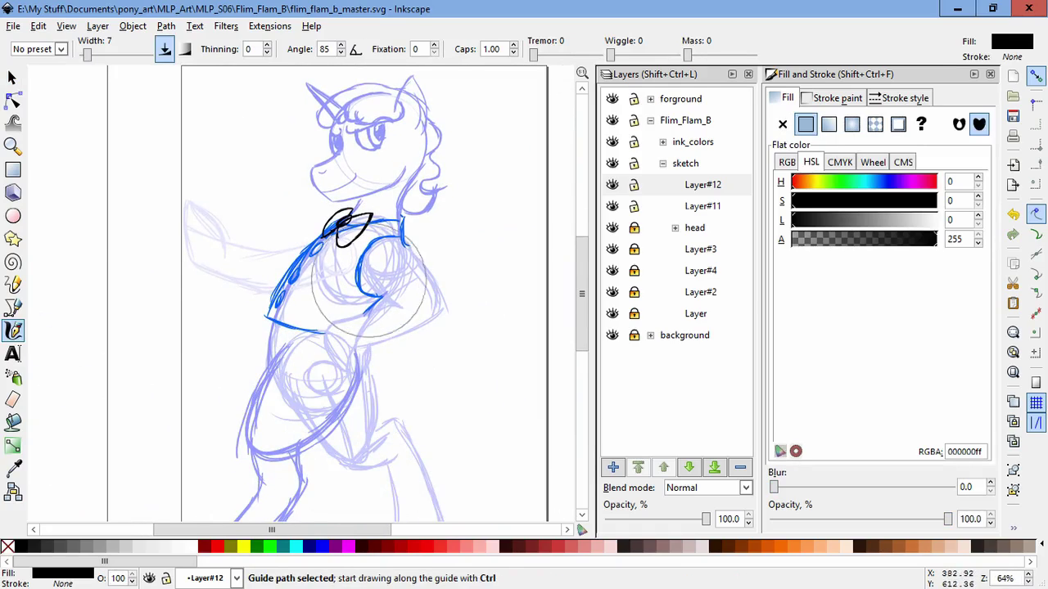
# - Try to select and group the strokes of the bow tie's right loop separately from the knot
pyautogui.scroll(3, 334, 182)
pyautogui.press('s')
pyautogui.moveTo(339, 271)
pyautogui.mouseDown()
pyautogui.moveTo(545, 414)
pyautogui.moveTo(480, 421)
pyautogui.mouseUp()
pyautogui.moveTo(381, 364); pyautogui.dragTo(458, 264)
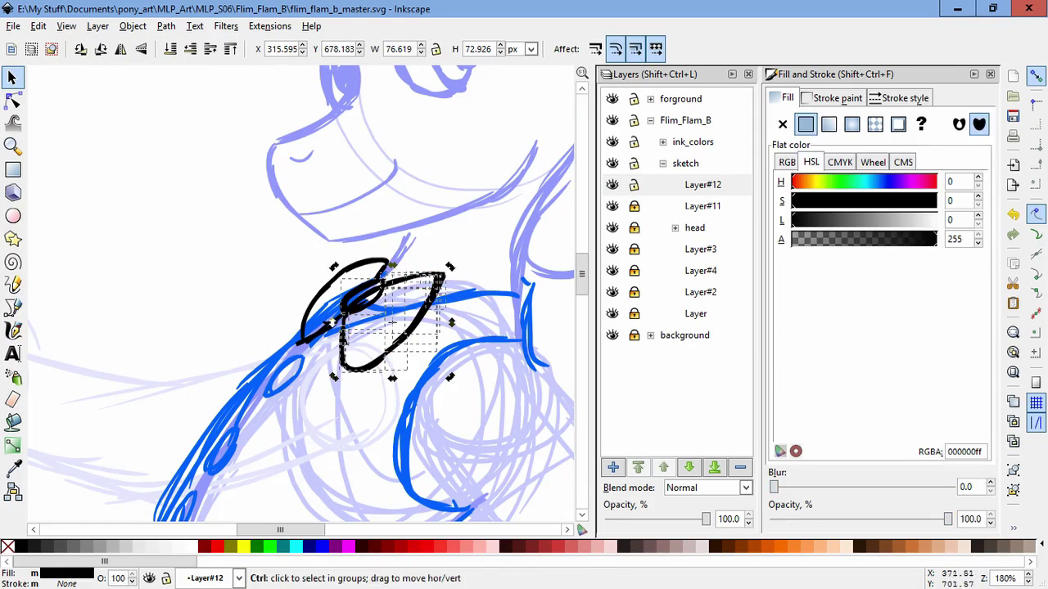
pyautogui.hotkey('ctrl', 'g')
pyautogui.press('Escape')
pyautogui.moveTo(361, 332); pyautogui.dragTo(318, 358)
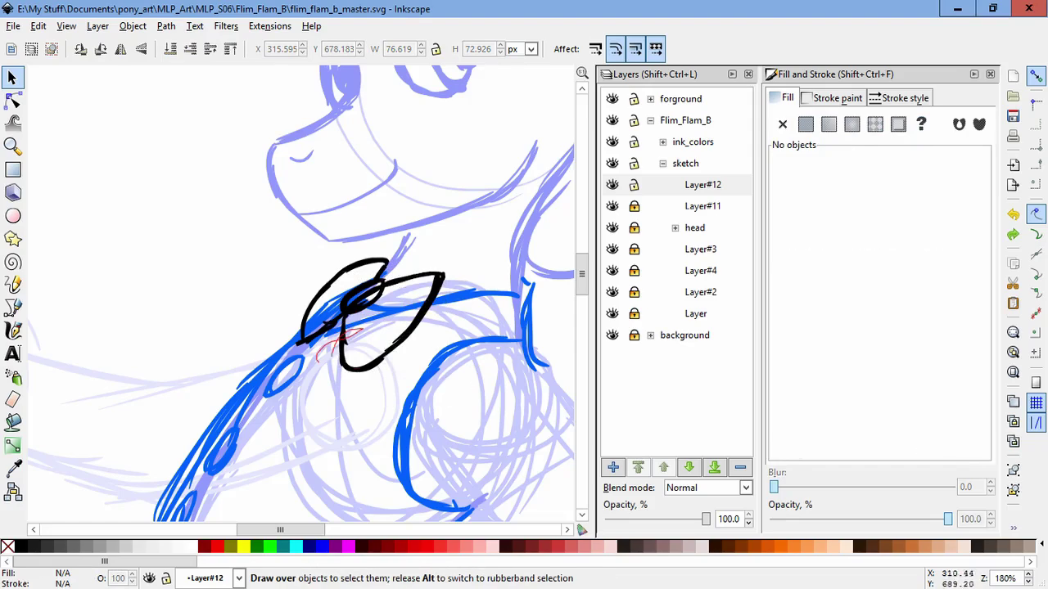
pyautogui.moveTo(370, 315); pyautogui.dragTo(369, 316)
pyautogui.press('Delete')
pyautogui.press('Escape')
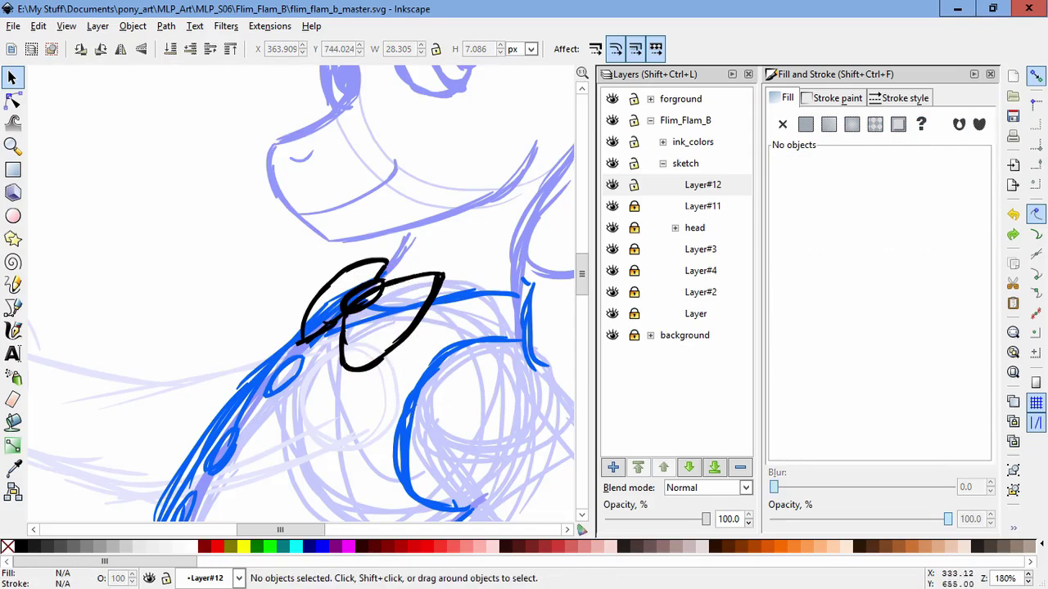
pyautogui.moveTo(320, 373)
pyautogui.mouseDown()
pyautogui.moveTo(443, 310)
pyautogui.moveTo(459, 280)
pyautogui.mouseUp()
pyautogui.press('Delete')
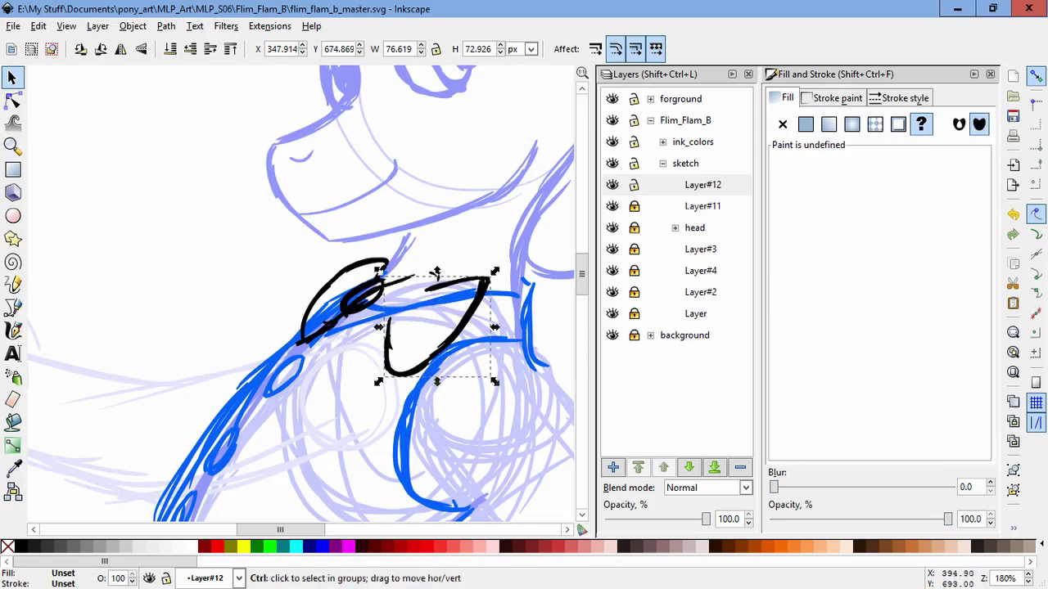
pyautogui.press('Escape')
# - Select all the strokes of the bow tie's right loop, leaving out the knot, and group them
pyautogui.moveTo(335, 336); pyautogui.dragTo(391, 353)
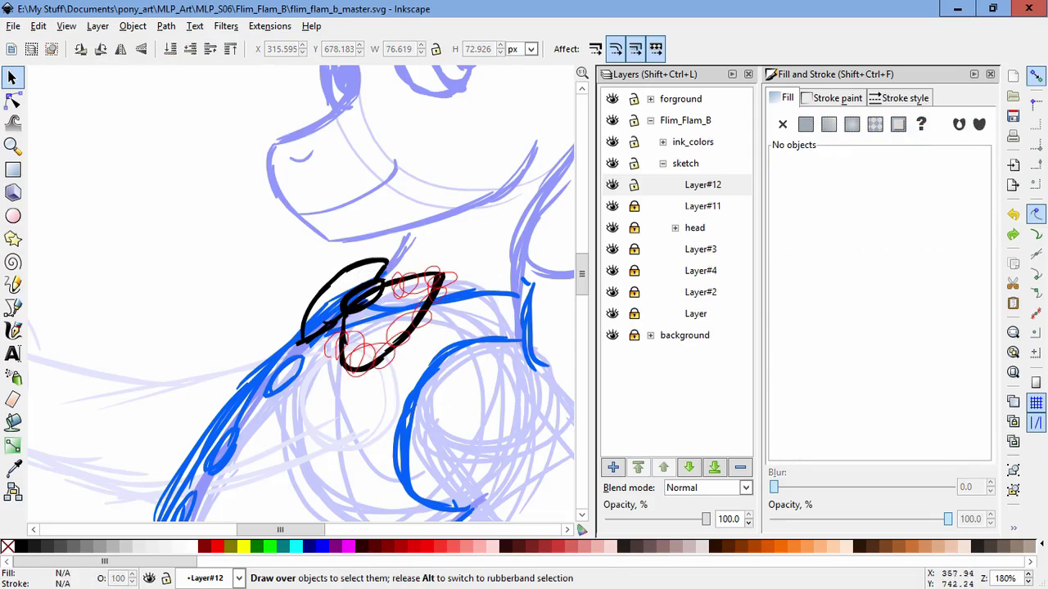
pyautogui.moveTo(361, 275); pyautogui.dragTo(324, 291)
pyautogui.scroll(6, 193, 470)
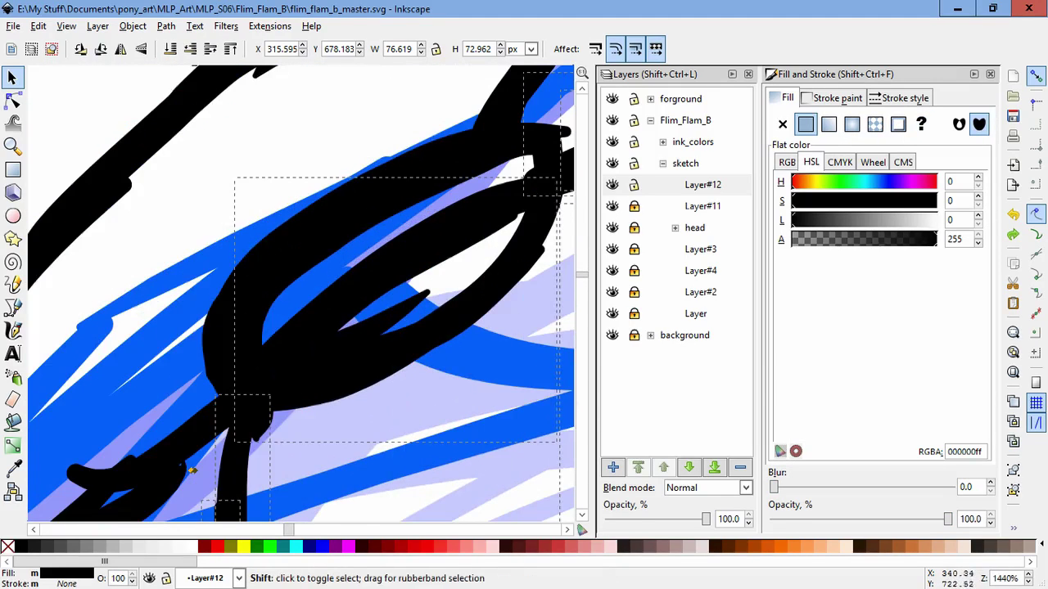
pyautogui.scroll(-5, 192, 470)
pyautogui.press('Escape')
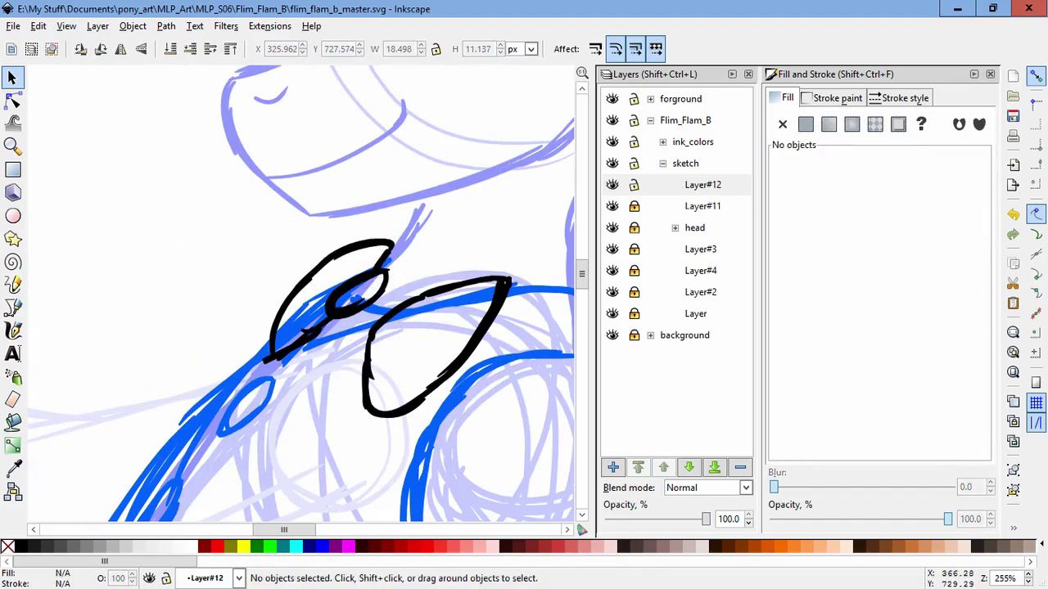
# - Move the grouped right loop back against the bow tie's knot and try out skewing and rotating it
pyautogui.click(396, 282)
pyautogui.scroll(-2, 395, 283)
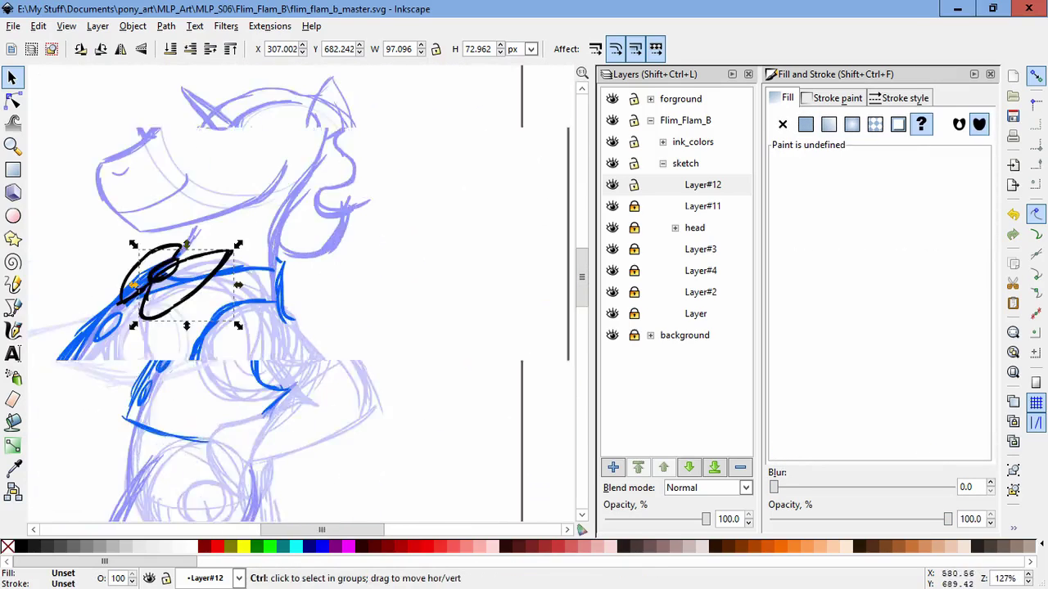
pyautogui.scroll(2, 188, 282)
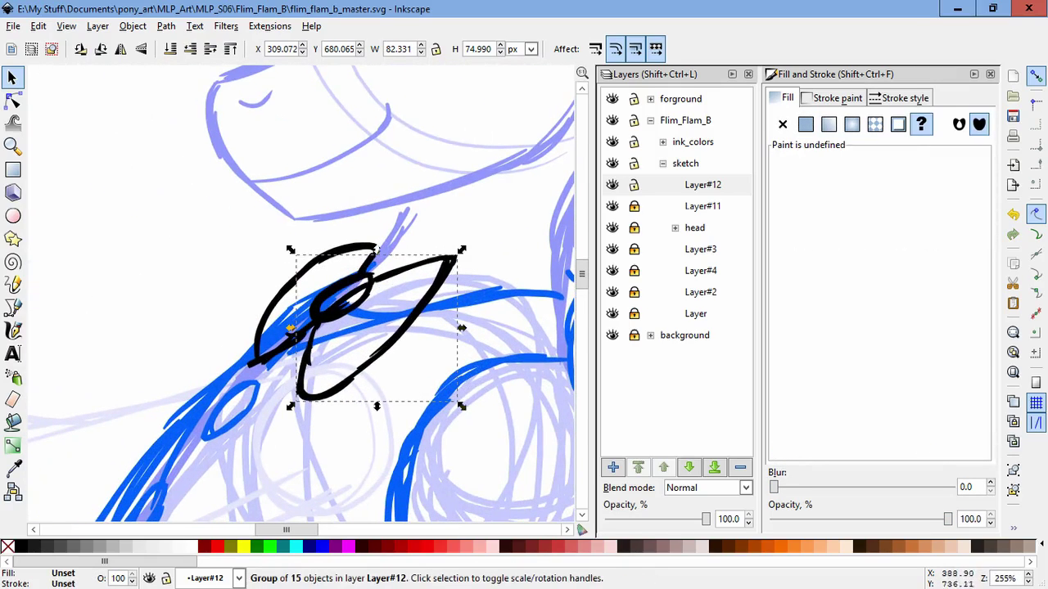
pyautogui.click(447, 287)
pyautogui.moveTo(376, 406); pyautogui.dragTo(344, 404)
pyautogui.press('Escape')
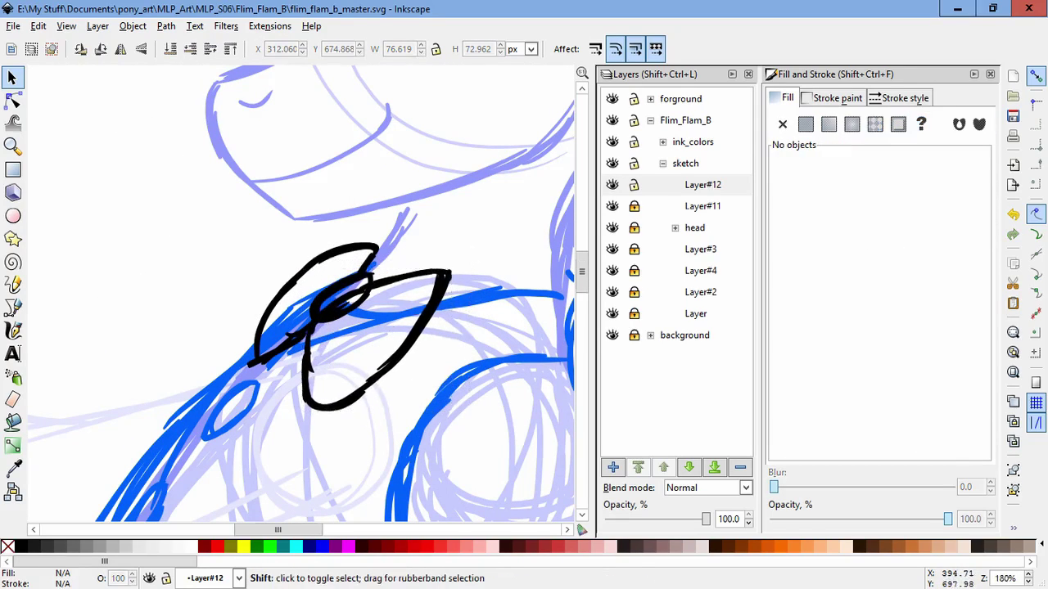
# - On Layer#2, select the bent foreleg's lower strokes and rotate them so the hoof comes down to the hip
pyautogui.scroll(-3, 348, 287)
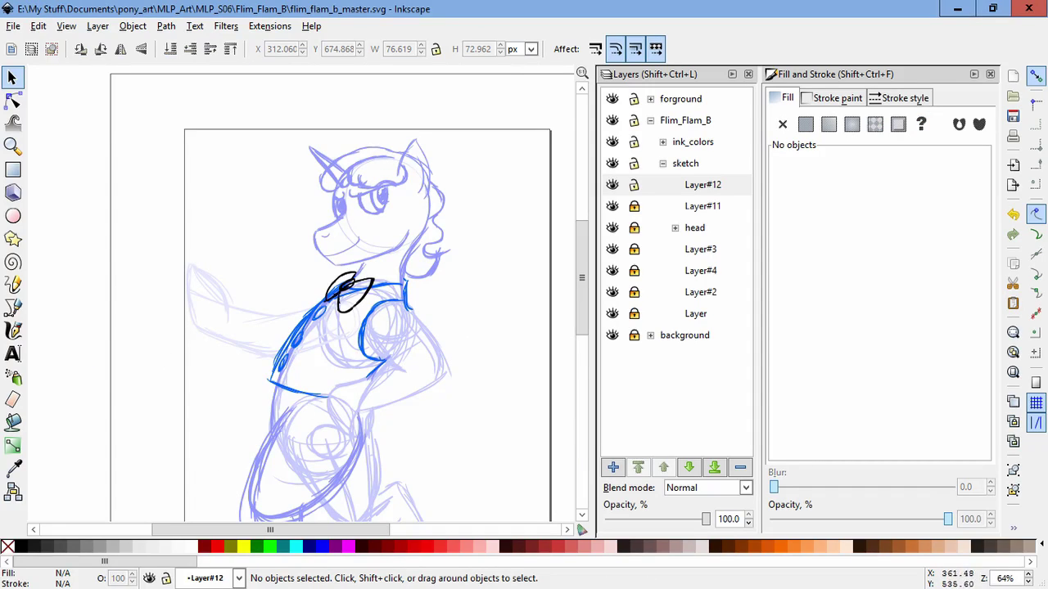
pyautogui.moveTo(385, 382); pyautogui.dragTo(438, 414)
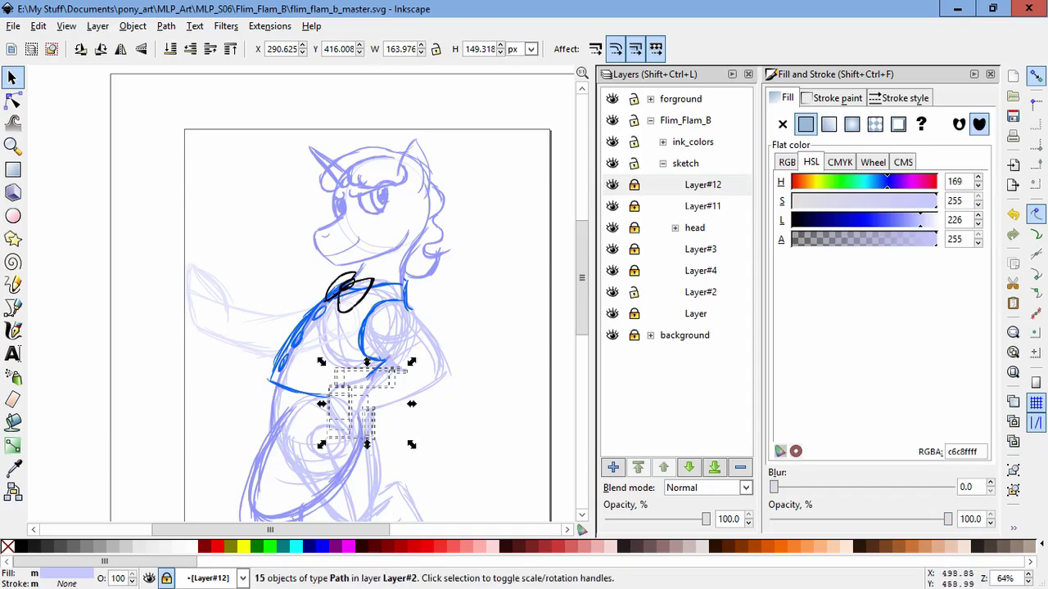
pyautogui.keyDown('shift'); pyautogui.click(387, 403); pyautogui.keyUp('shift')
pyautogui.press('Escape')
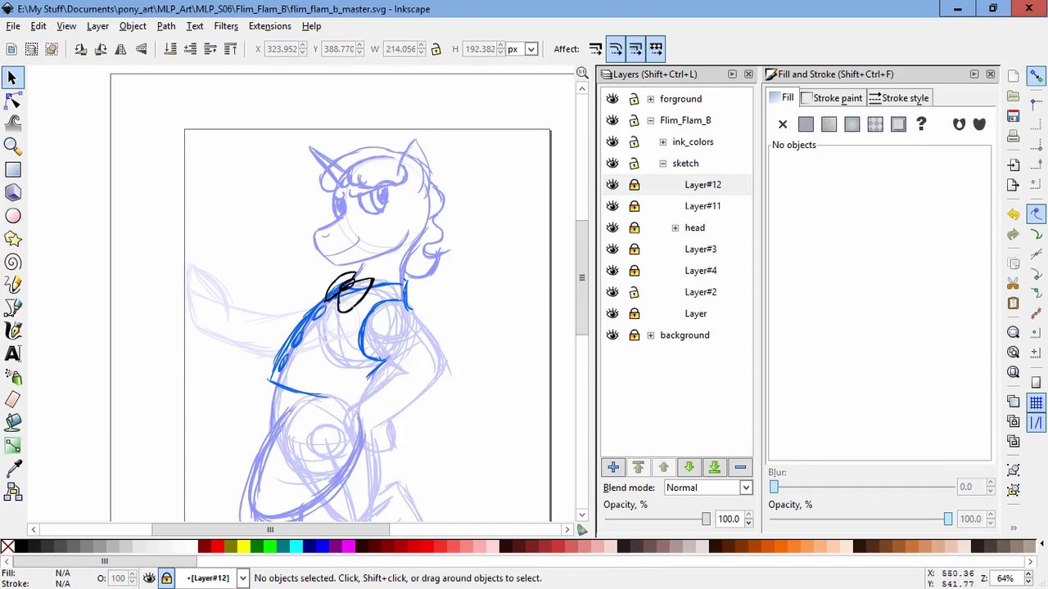
# - Select all the strokes of the bent foreleg, from shoulder to hoof, and group them
pyautogui.moveTo(449, 453); pyautogui.dragTo(360, 360)
pyautogui.keyDown('shift'); pyautogui.click(433, 433); pyautogui.keyUp('shift')
pyautogui.hotkey('ctrl', 'g')
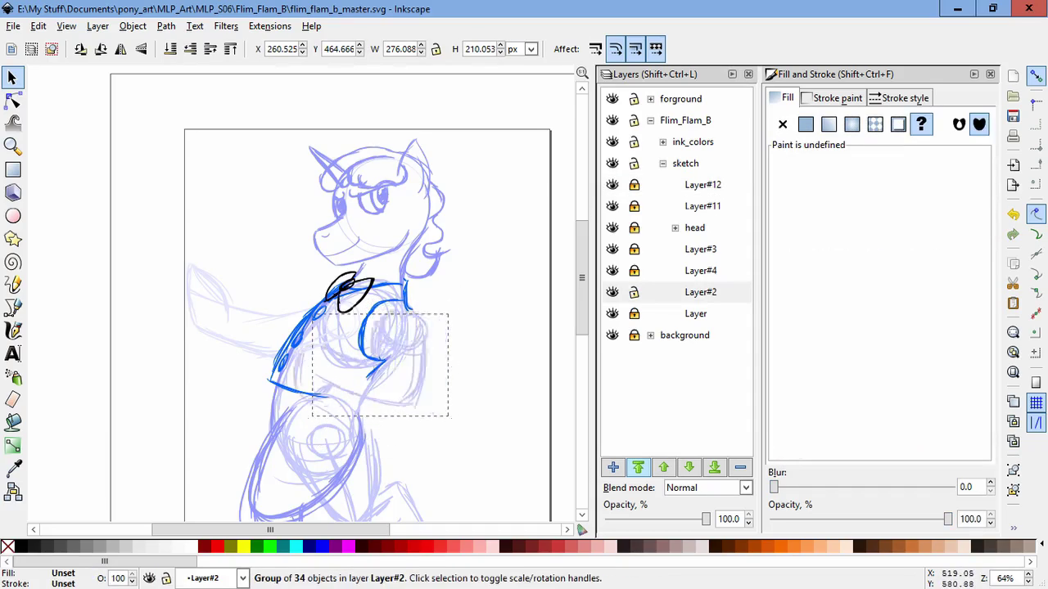
# - Try rotating the grouped foreleg forward across the chest and shifting it upward, and undo both changes
pyautogui.click(439, 358)
pyautogui.moveTo(312, 416); pyautogui.dragTo(265, 364)
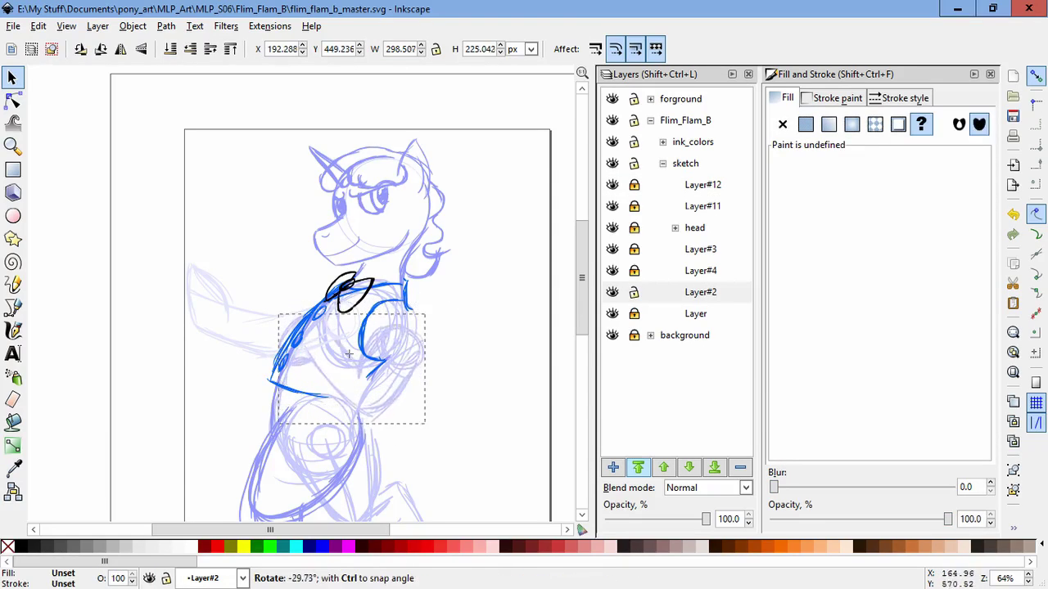
pyautogui.moveTo(356, 316); pyautogui.dragTo(348, 283)
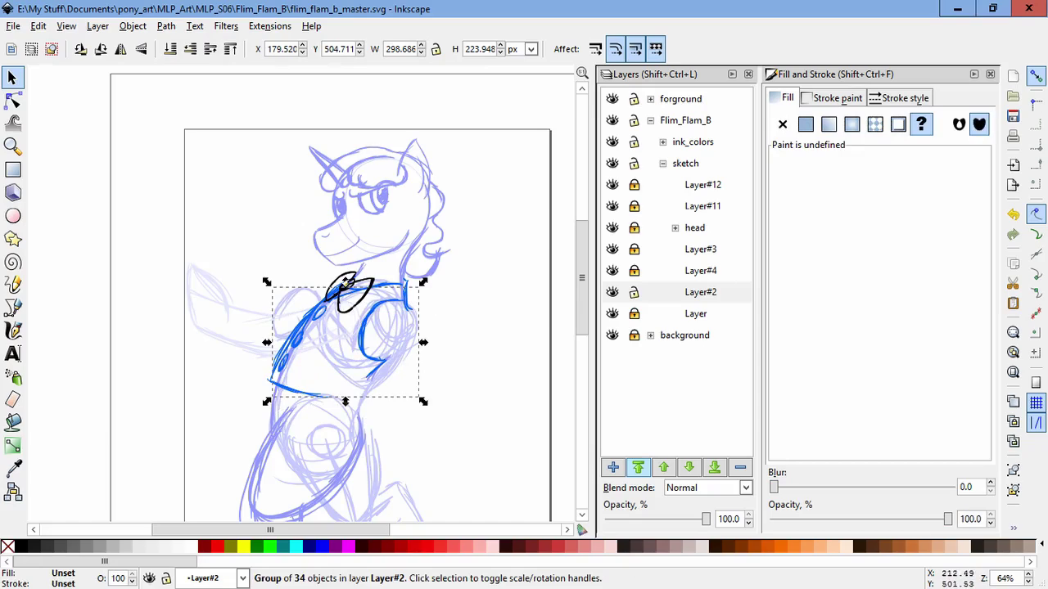
pyautogui.hotkey('ctrl', 'z')
pyautogui.hotkey('ctrl', 'z')
# - Rotate the grouped foreleg so its elbow points outward behind the back, and stretch it slightly in height
pyautogui.moveTo(389, 369); pyautogui.dragTo(424, 366)
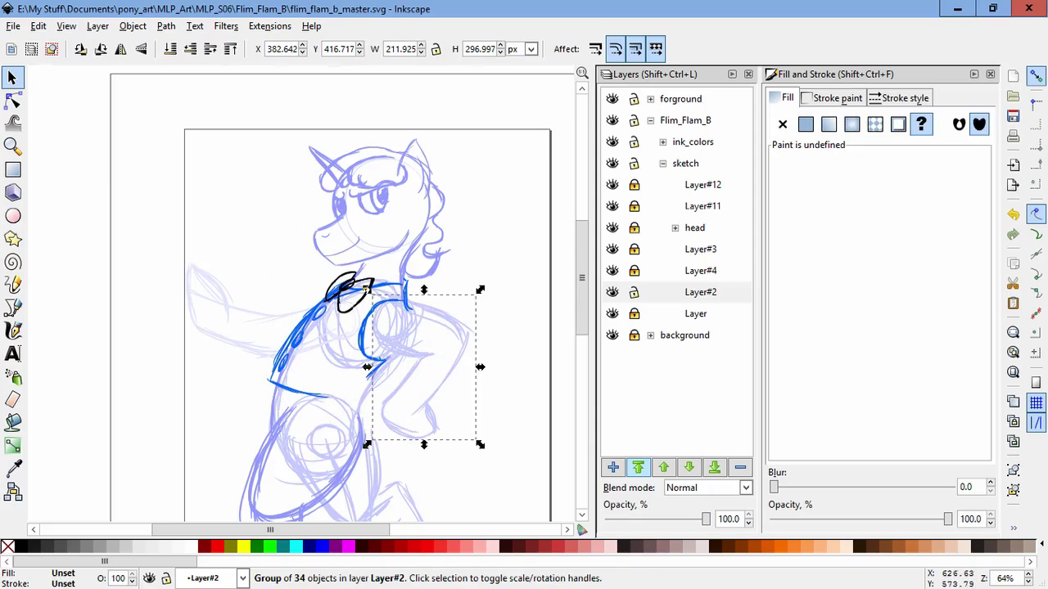
pyautogui.click(426, 368)
pyautogui.moveTo(480, 367); pyautogui.dragTo(480, 352)
pyautogui.press('Escape')
pyautogui.moveTo(462, 437)
pyautogui.mouseDown()
pyautogui.moveTo(474, 330)
pyautogui.moveTo(478, 375)
pyautogui.moveTo(395, 427)
pyautogui.mouseUp()
# - Try a horizontally mirrored copy of the foreleg group over the original
pyautogui.keyDown('ctrl'); pyautogui.click(409, 308); pyautogui.keyUp('ctrl')
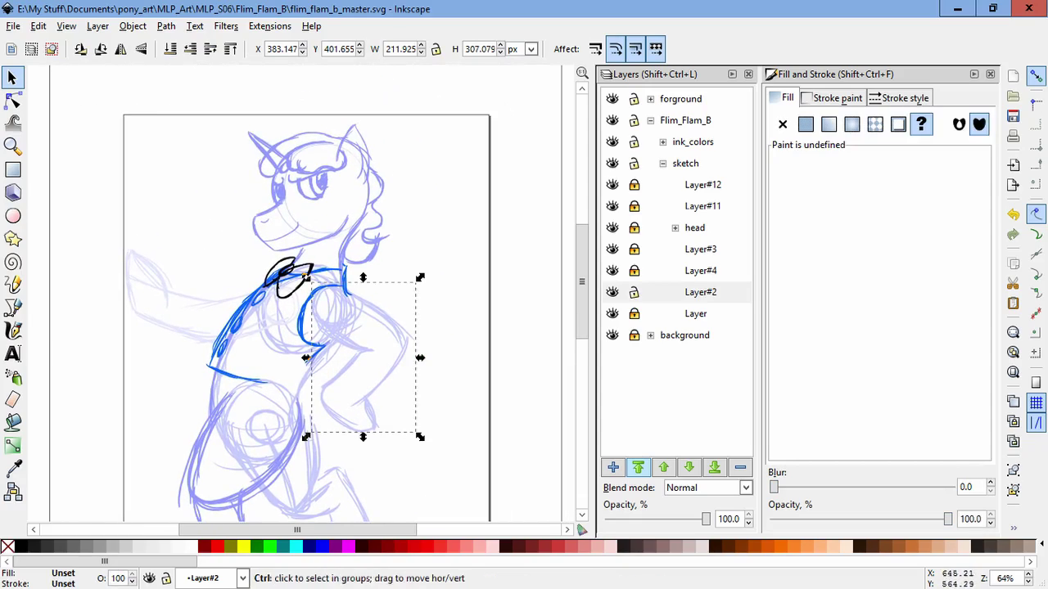
pyautogui.moveTo(409, 308); pyautogui.dragTo(402, 310)
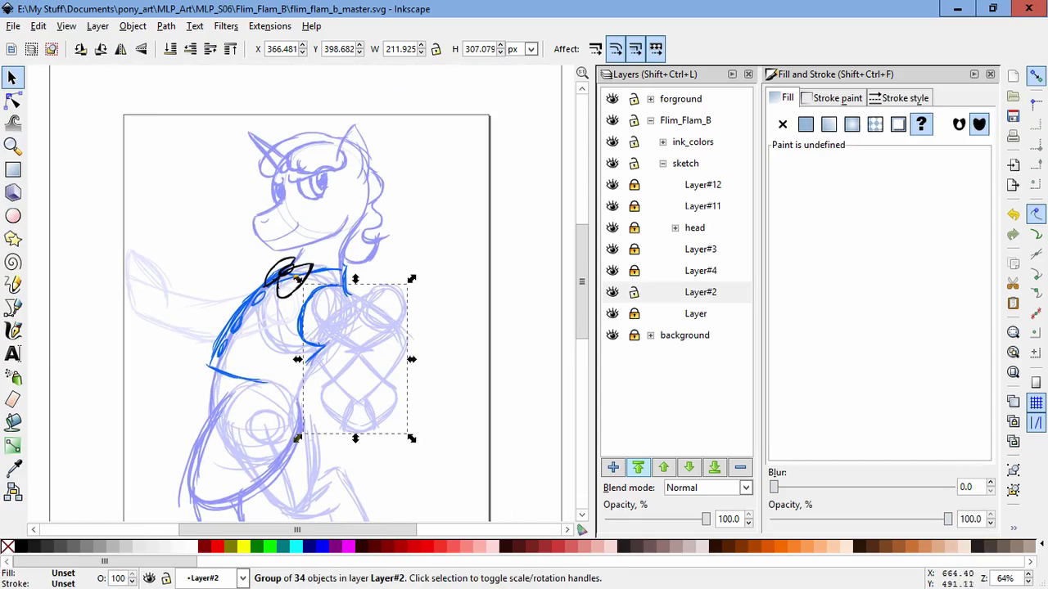
# - Ungroup the outstretched foreleg, then select its hoof strokes and move and rotate them outward to lengthen the leg
pyautogui.click(174, 304)
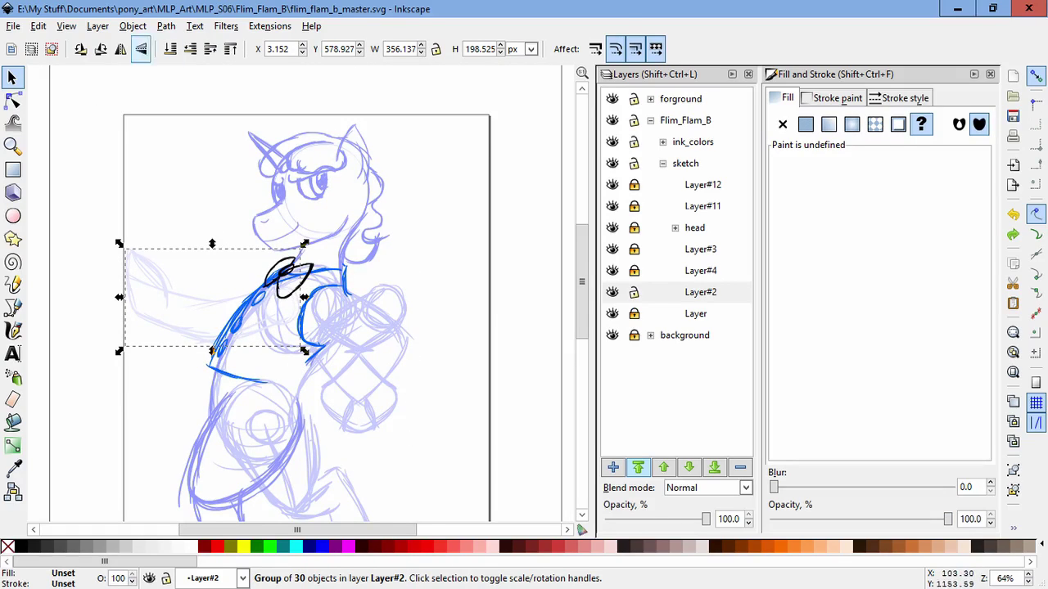
pyautogui.hotkey('ctrl', 'shift', 'g')
pyautogui.moveTo(113, 239); pyautogui.dragTo(182, 345)
pyautogui.press('Escape')
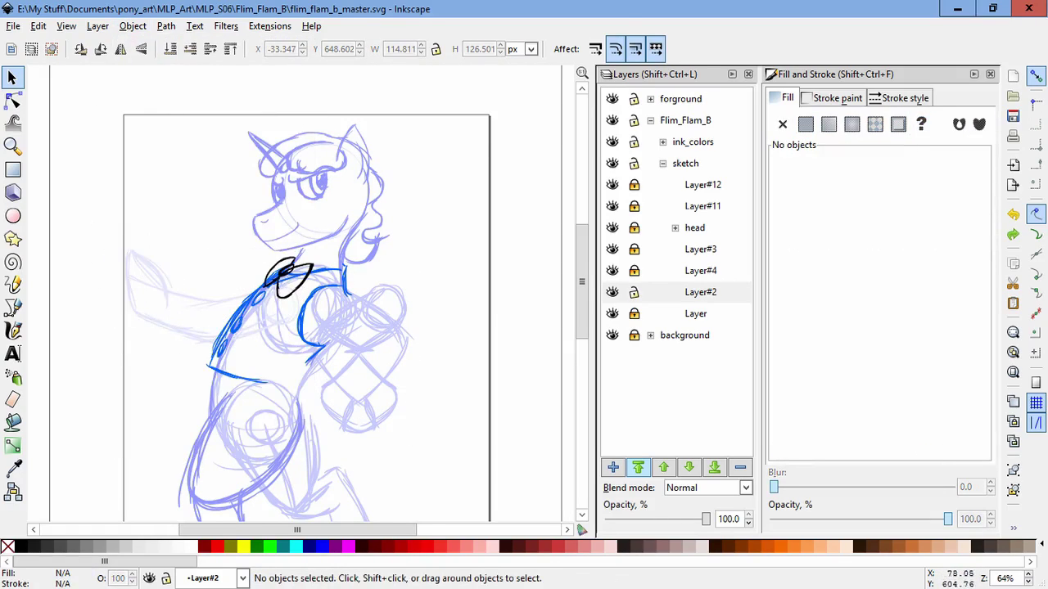
pyautogui.click(143, 283)
pyautogui.press('Escape')
pyautogui.click(135, 283)
pyautogui.click(135, 283)
pyautogui.moveTo(164, 255)
pyautogui.mouseDown()
pyautogui.moveTo(170, 268)
pyautogui.moveTo(128, 278)
pyautogui.mouseUp()
pyautogui.press('Escape')
pyautogui.click(135, 282)
pyautogui.press('Escape')
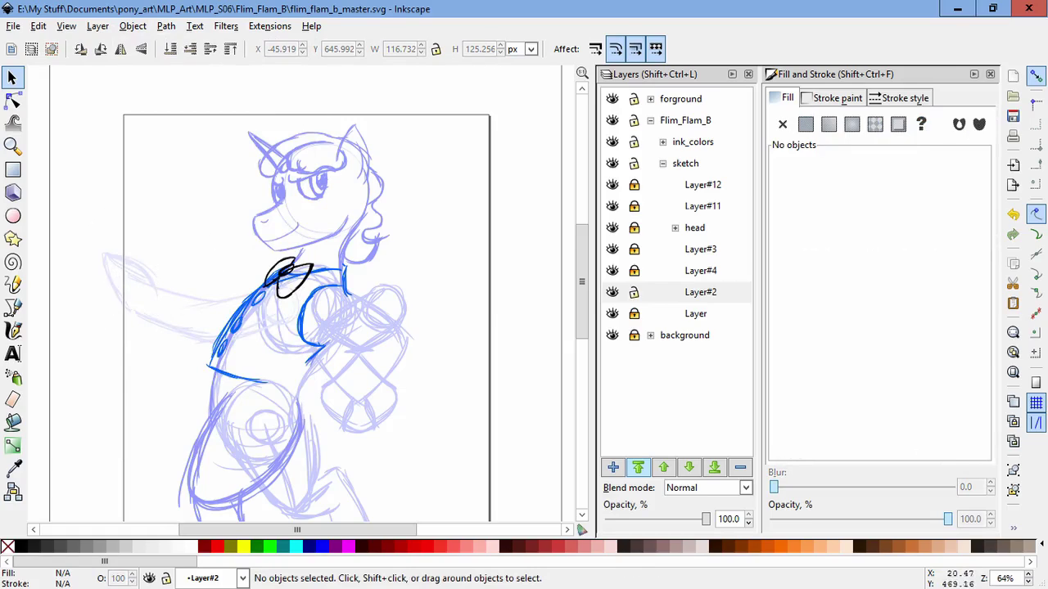
# - Delete the mirrored copy of the bent foreleg
pyautogui.hotkey('ctrl', 'a')
pyautogui.press('Delete')
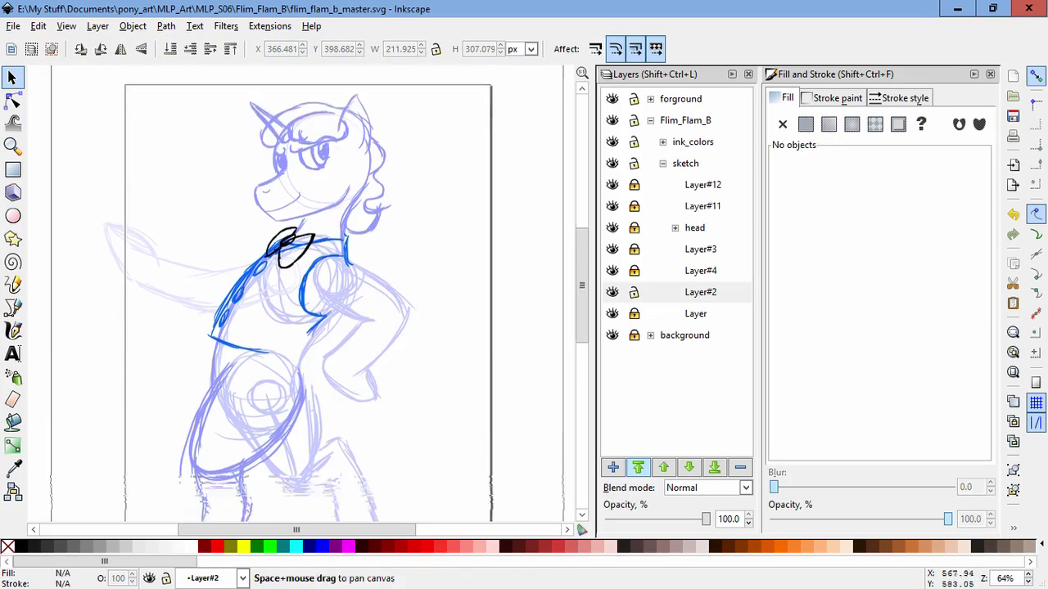
# - Unlock all the sketch layers, duplicate the whole character as one group, mirror it horizontally and place it beside the original
pyautogui.press('5')
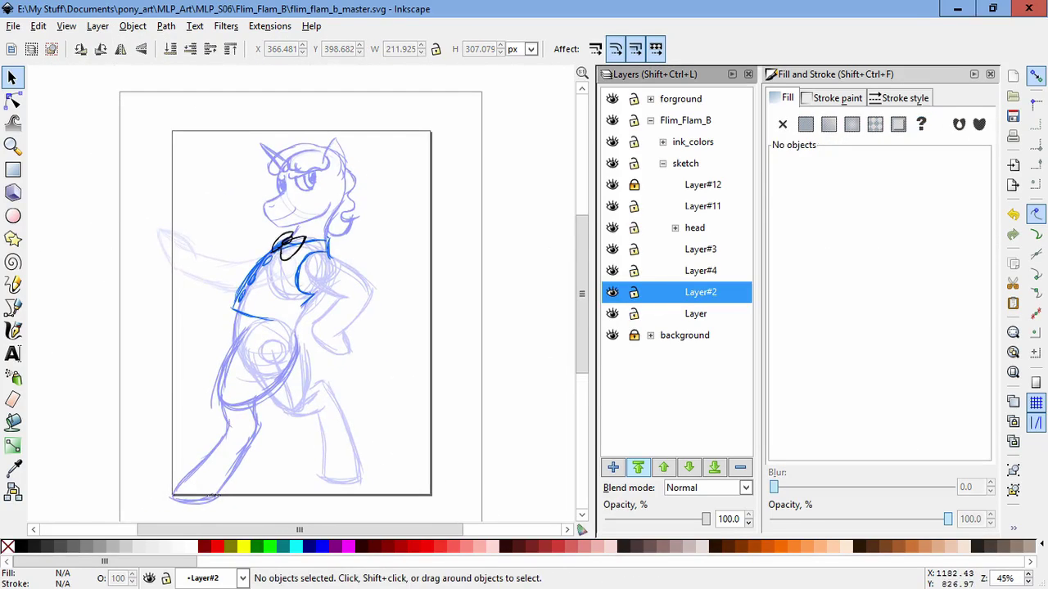
pyautogui.hotkey('ctrl', 'alt', 'a')
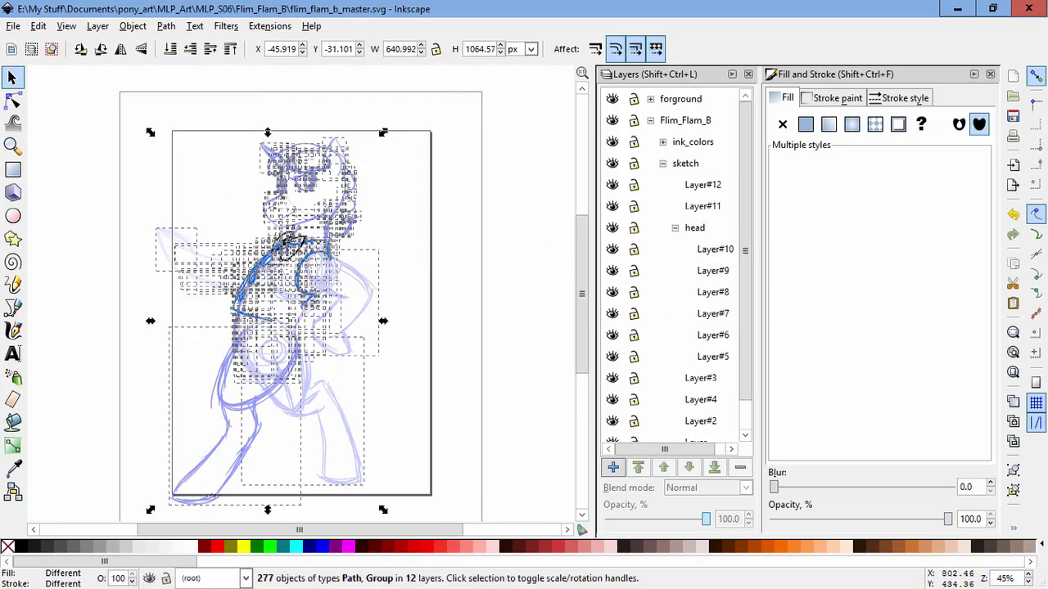
pyautogui.hotkey('ctrl', 'g')
pyautogui.hotkey('ctrl', 'd')
pyautogui.press('h')
pyautogui.moveTo(246, 287); pyautogui.dragTo(408, 288)
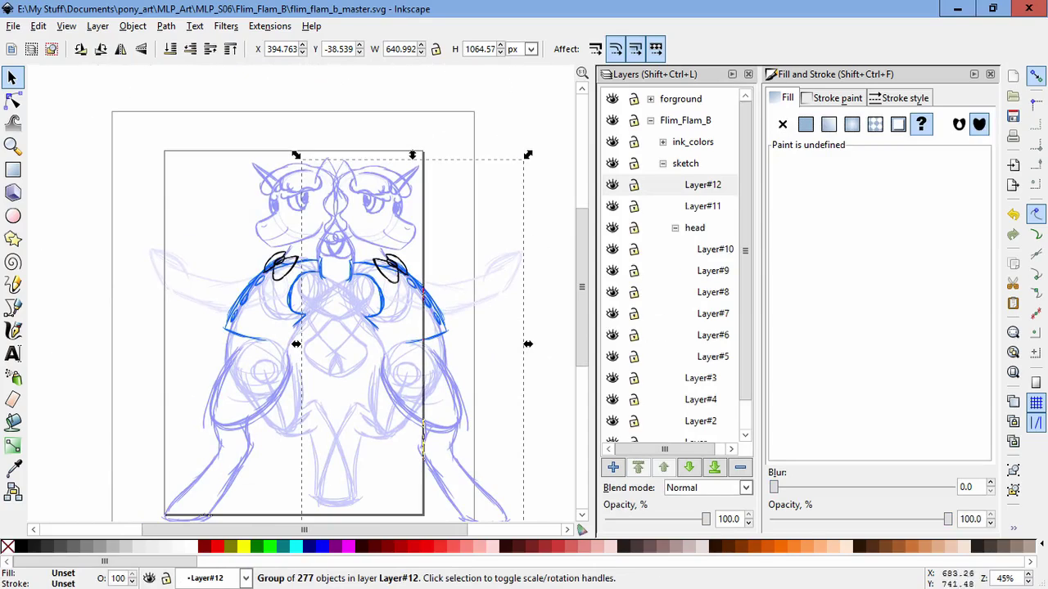
pyautogui.moveTo(389, 397); pyautogui.dragTo(319, 335)
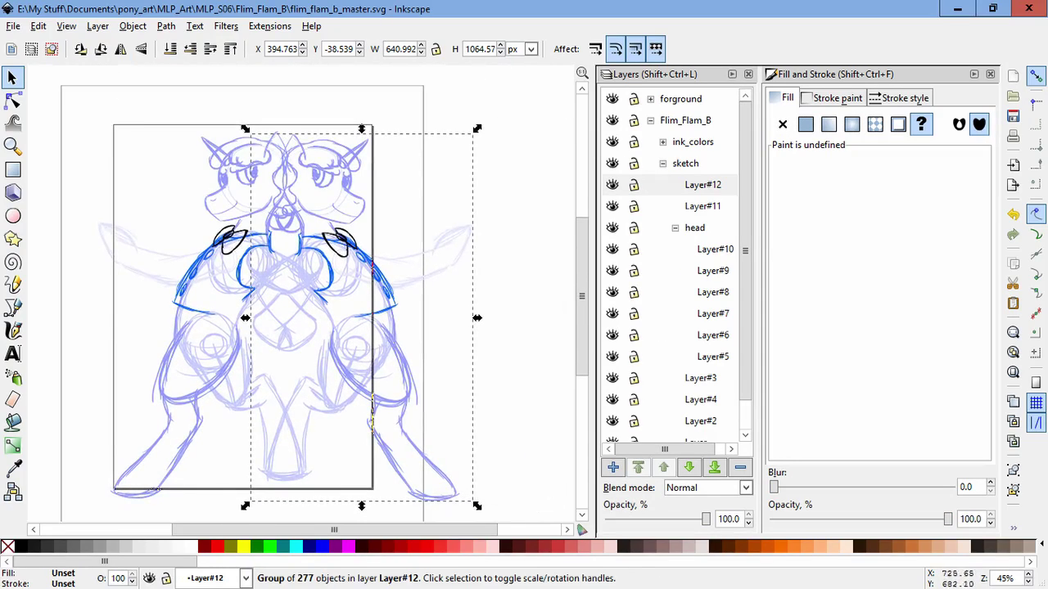
# - Delete the mirrored copy of the character and lock the head sublayer and the body sketch layers below Layer#11
pyautogui.press('Delete')
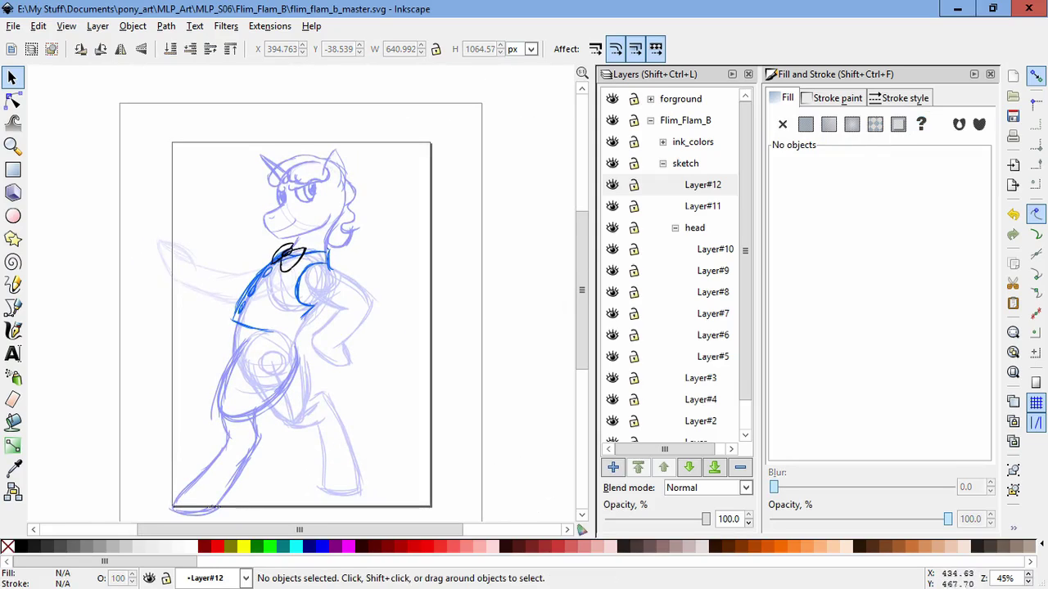
pyautogui.click(674, 228)
pyautogui.click(702, 206)
pyautogui.click(633, 227)
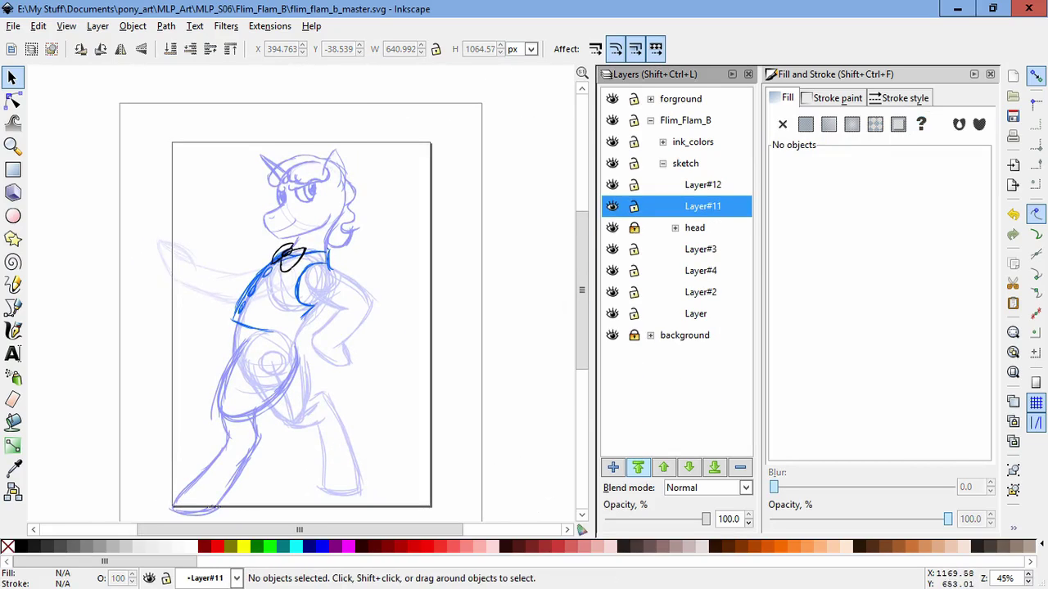
# - On Layer#11, replace the short vest stroke below the armhole with a longer back edge and complete the vest's bottom hem
pyautogui.scroll(4, 259, 328)
pyautogui.press('c')
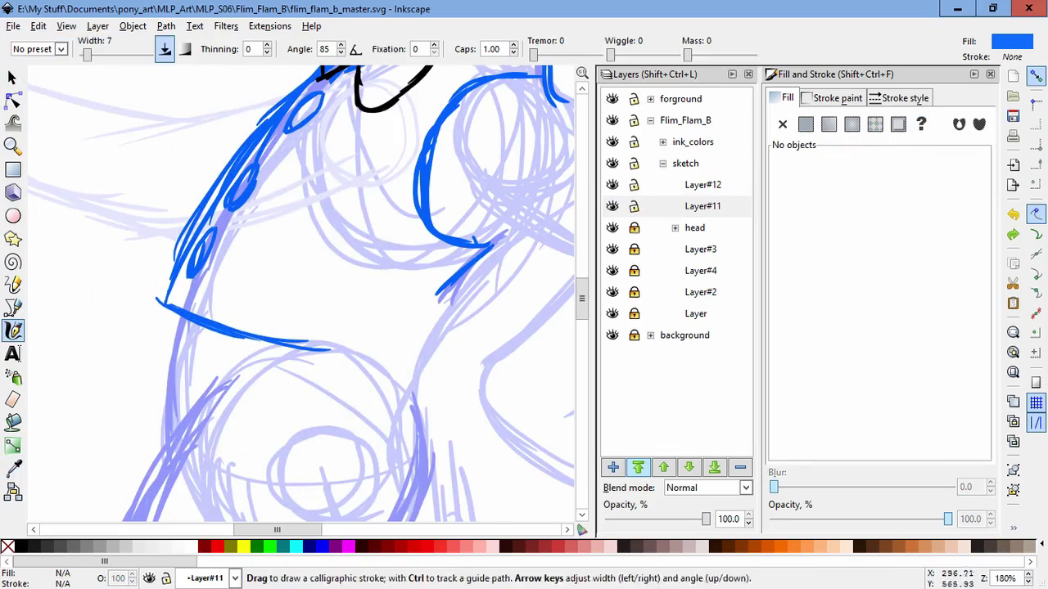
pyautogui.press('s')
pyautogui.click(463, 266)
pyautogui.press('Delete')
pyautogui.click(13, 330)
pyautogui.moveTo(529, 233)
pyautogui.mouseDown()
pyautogui.moveTo(491, 264)
pyautogui.moveTo(418, 367)
pyautogui.moveTo(238, 344)
pyautogui.moveTo(182, 321)
pyautogui.mouseUp()
pyautogui.scroll(4, 327, 343)
pyautogui.hscroll(3, 327, 344)
pyautogui.moveTo(392, 360); pyautogui.dragTo(391, 360)
# - Redraw the vest's edge at the back of the neck as a wavy line running down to the armhole
pyautogui.scroll(3, 299, 293)
pyautogui.hscroll(3, 299, 293)
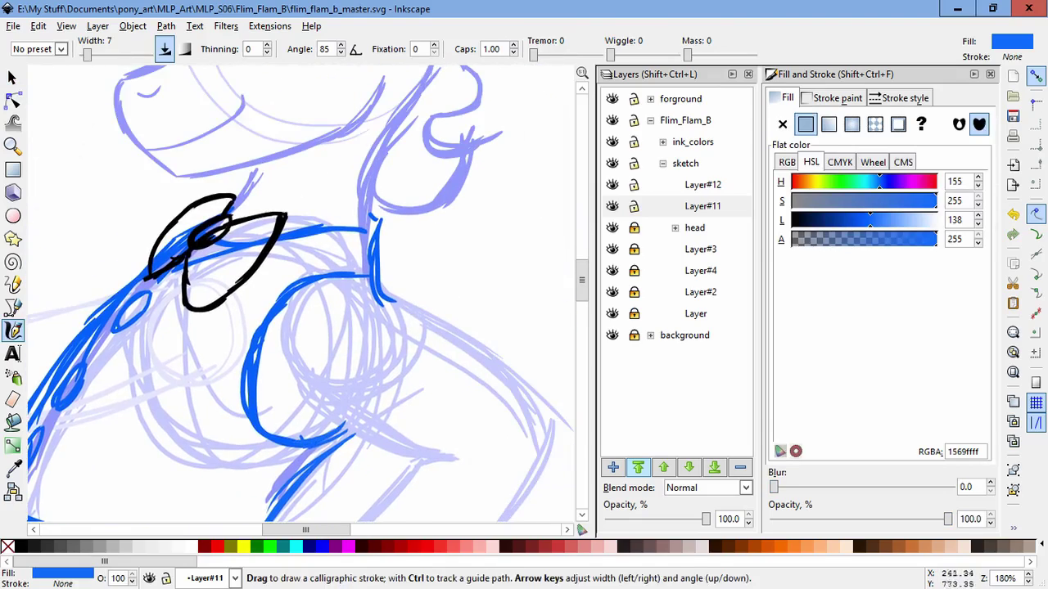
pyautogui.press('s')
pyautogui.click(14, 330)
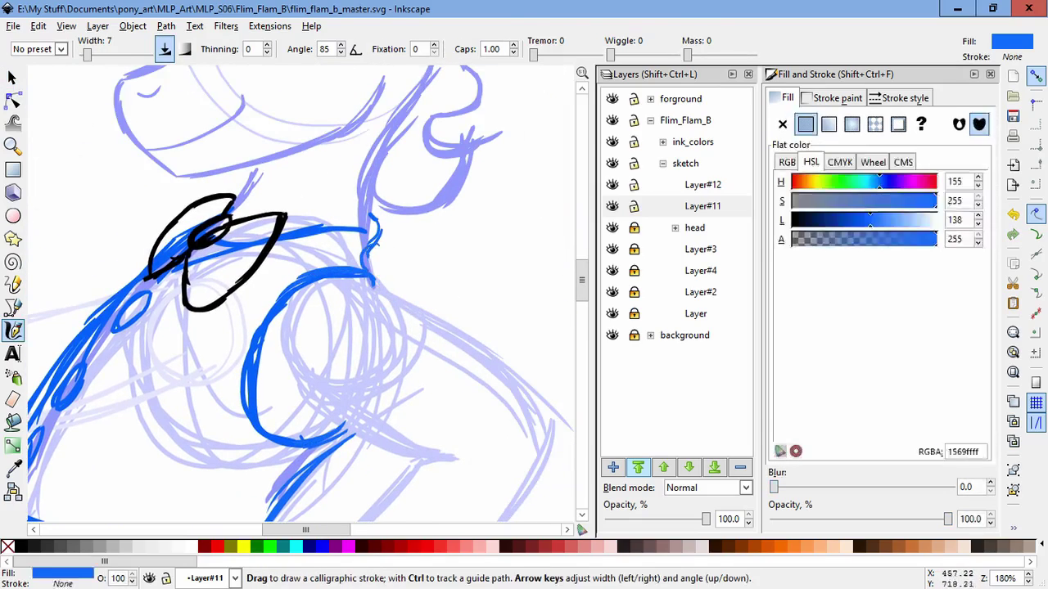
pyautogui.scroll(4, 378, 253)
pyautogui.scroll(-7, 299, 327)
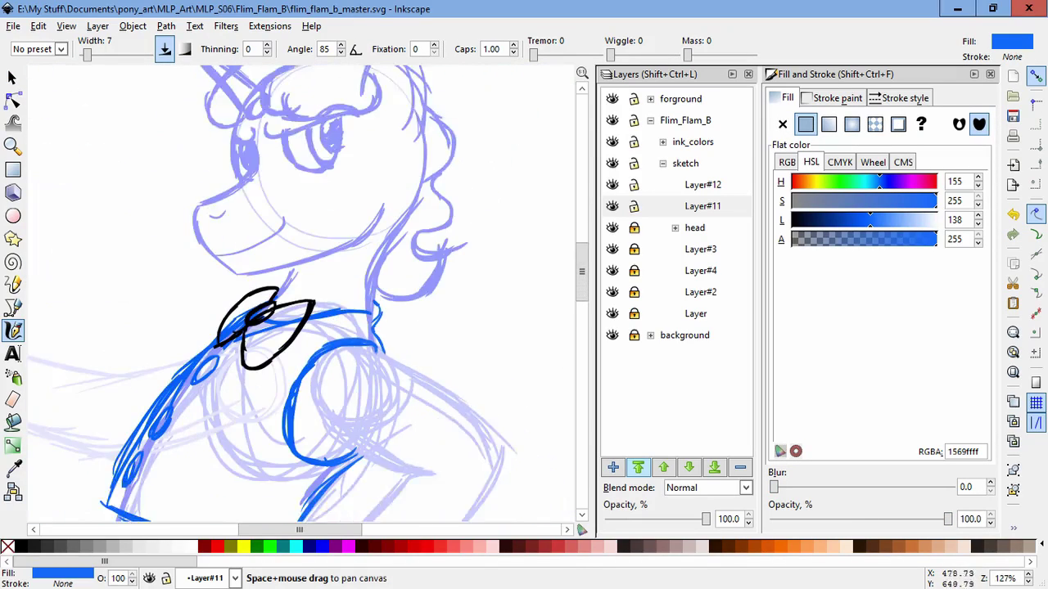
pyautogui.scroll(2, 212, 435)
# - Lock Layer#11 and Layer#12 and add a new layer above the current one
pyautogui.click(633, 205)
pyautogui.click(633, 184)
pyautogui.hotkey('ctrl', 'shift', 'n')
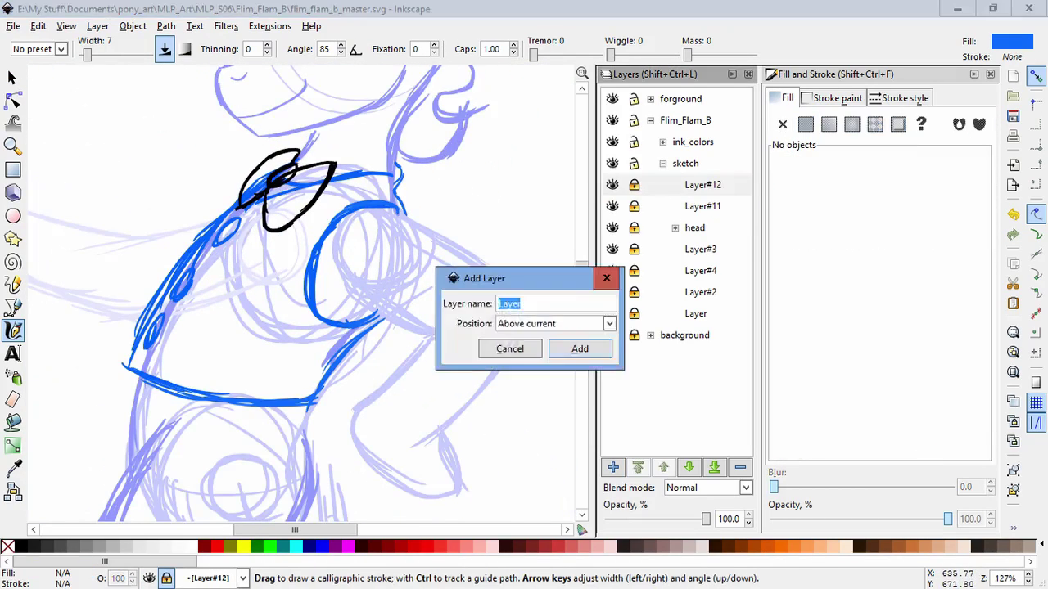
pyautogui.press('Return')
# - Sketch a short shirt sleeve with folds and a cuff over the shoulder of the bent foreleg
pyautogui.scroll(3, 409, 246)
pyautogui.moveTo(378, 97); pyautogui.dragTo(460, 167)
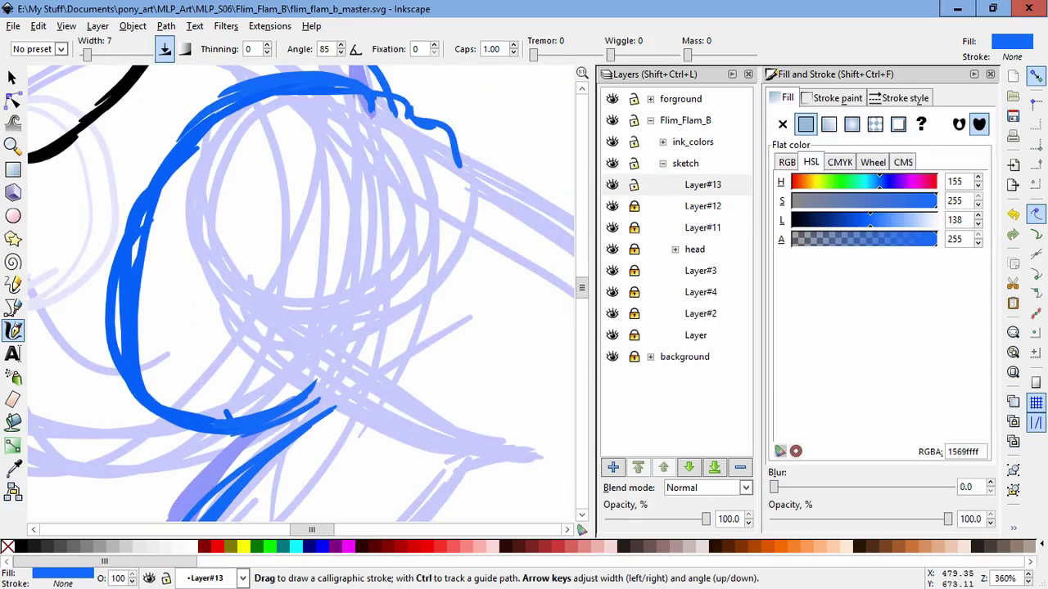
pyautogui.moveTo(223, 128); pyautogui.dragTo(187, 290)
pyautogui.moveTo(442, 160); pyautogui.dragTo(329, 334)
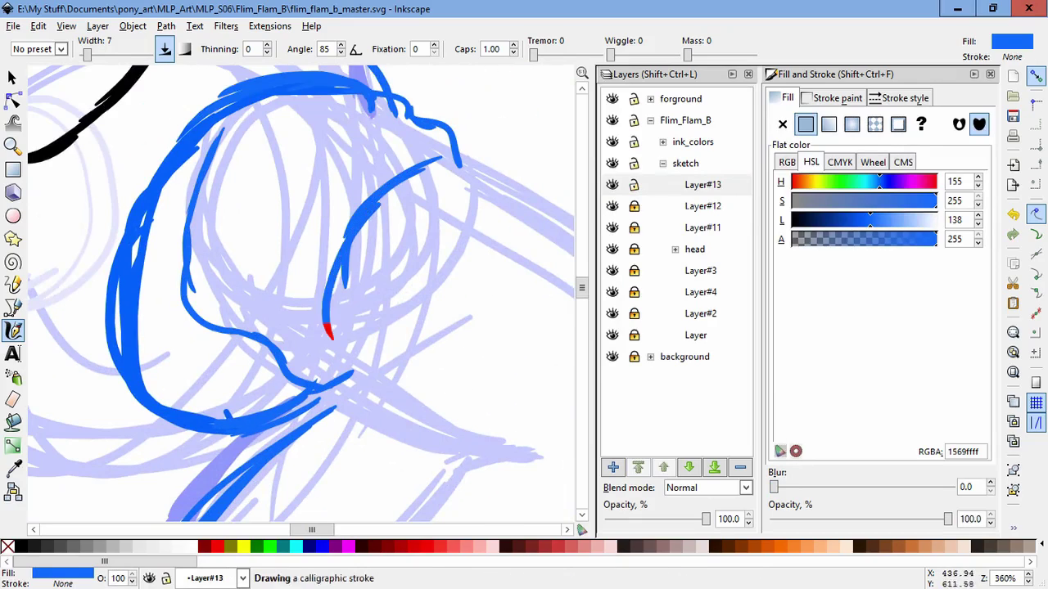
pyautogui.hscroll(3, 327, 286)
pyautogui.moveTo(353, 240); pyautogui.dragTo(427, 208)
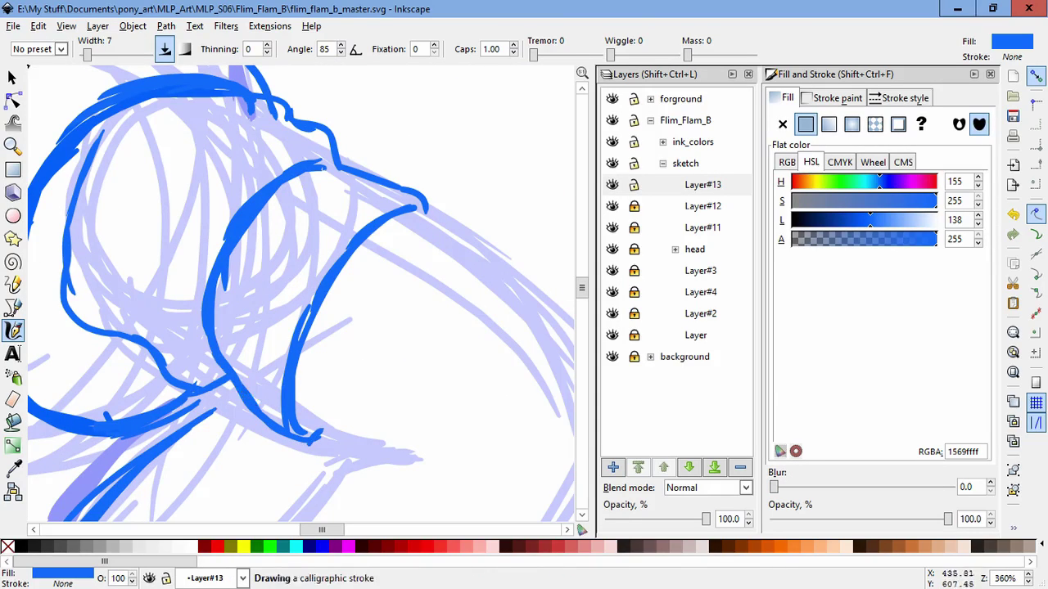
pyautogui.moveTo(205, 156); pyautogui.dragTo(147, 246)
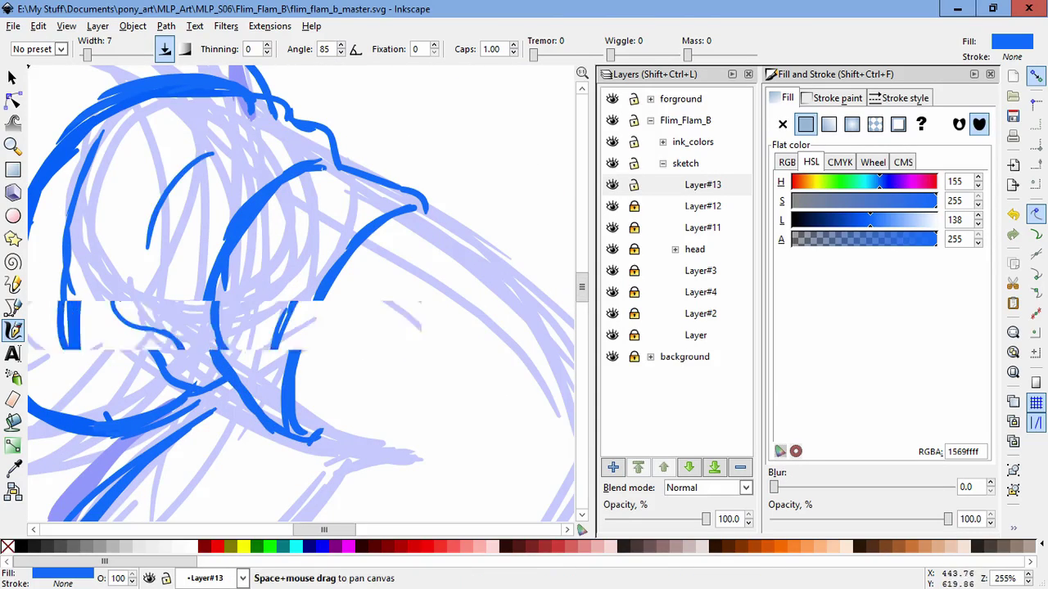
# - Sketch the matching short shirt sleeve at the shoulder of the outstretched foreleg
pyautogui.scroll(-4, 303, 295)
pyautogui.scroll(3, 303, 295)
pyautogui.moveTo(331, 195); pyautogui.dragTo(204, 243)
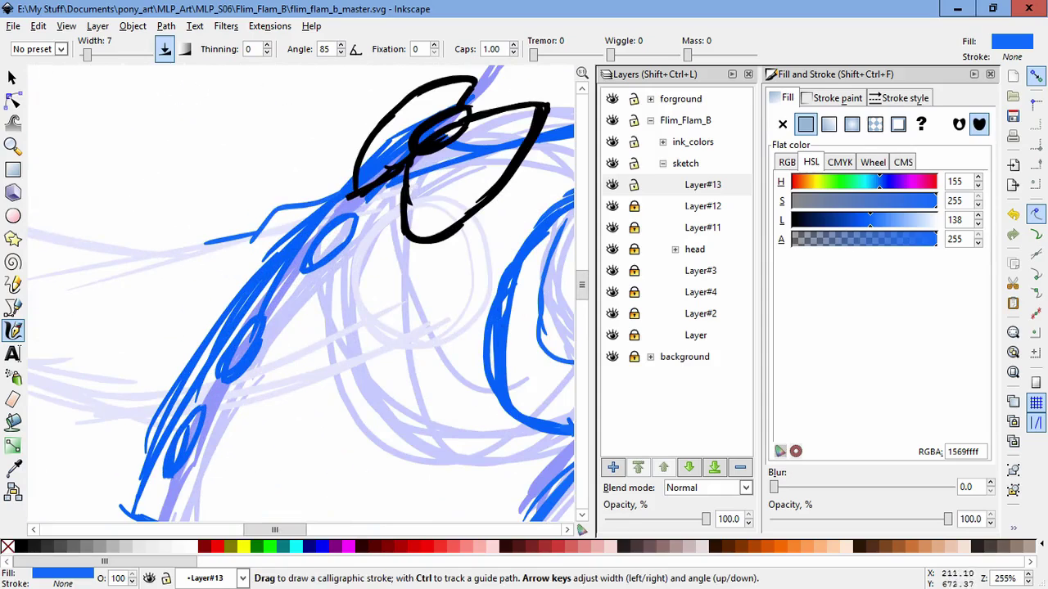
pyautogui.scroll(-4, 237, 197)
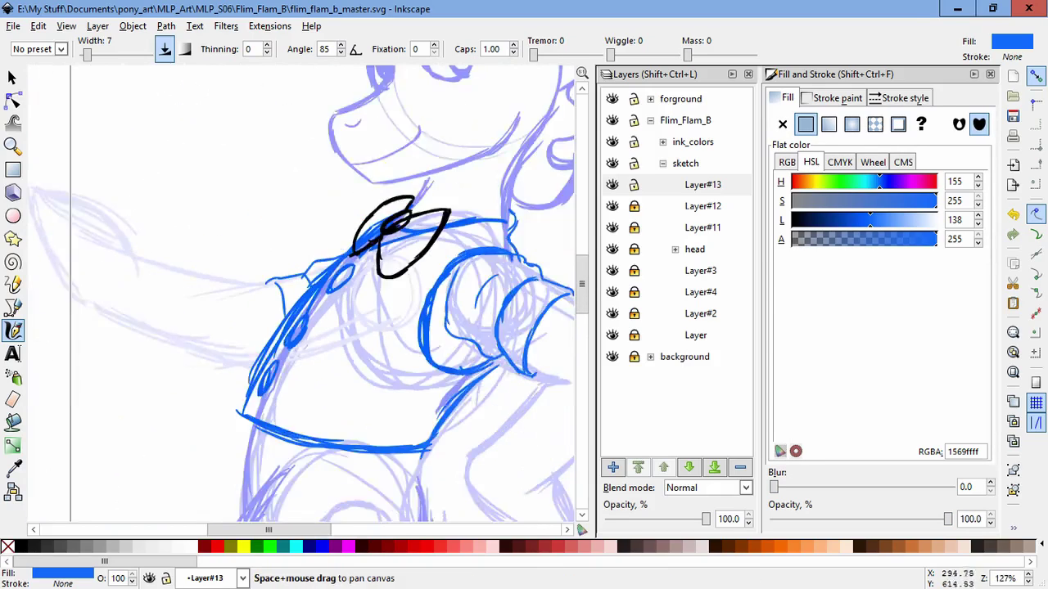
# - Add another new layer and sketch a narrow tilted ellipse above the outstretched hoof as the top of a hat's crown
pyautogui.scroll(4, 302, 295)
pyautogui.hotkey('ctrl', 'shift', 'n')
pyautogui.press('Return')
pyautogui.moveTo(486, 259); pyautogui.dragTo(448, 347)
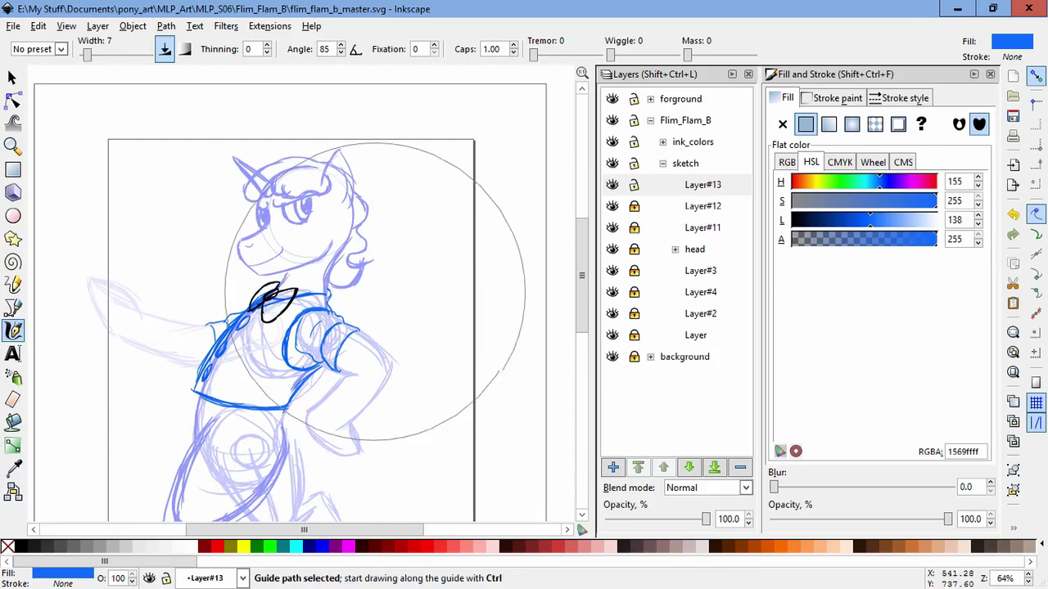
pyautogui.scroll(3, 83, 271)
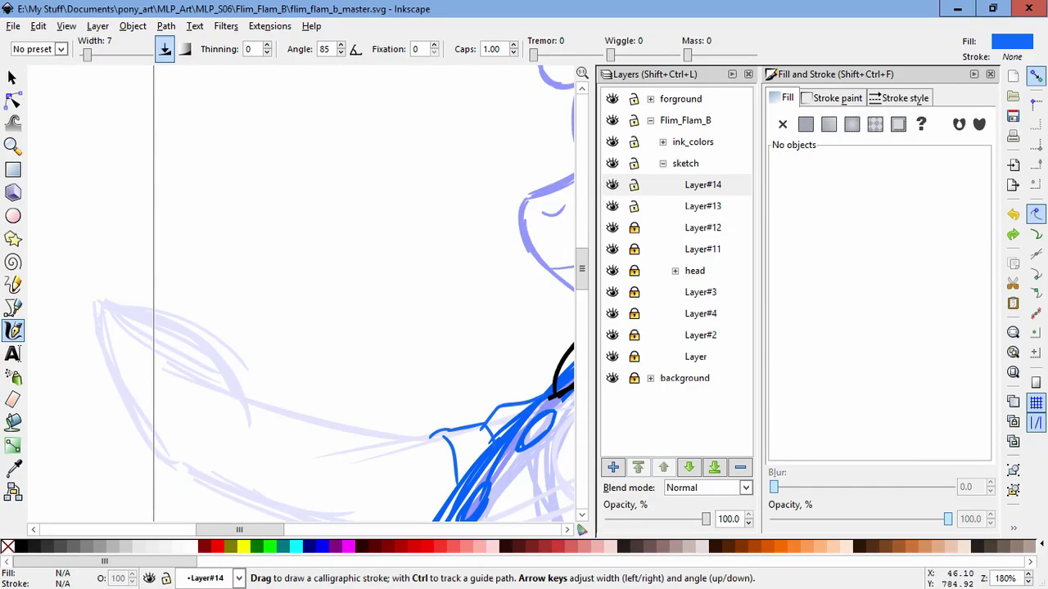
pyautogui.moveTo(114, 275)
pyautogui.mouseDown()
pyautogui.moveTo(245, 369)
pyautogui.moveTo(101, 268)
pyautogui.mouseUp()
pyautogui.press('space')
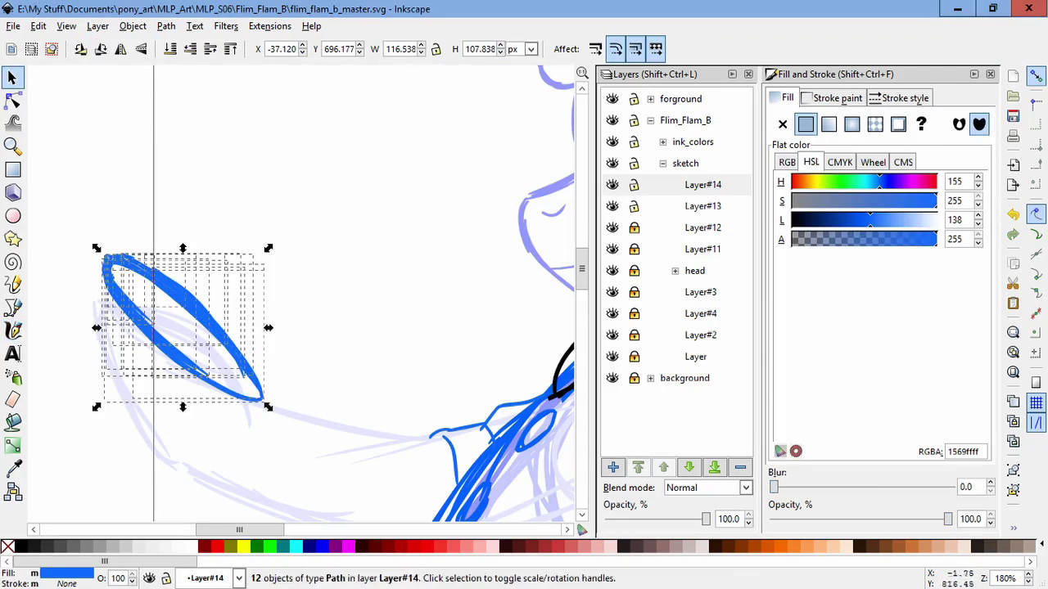
pyautogui.hotkey('ctrl', 'z')
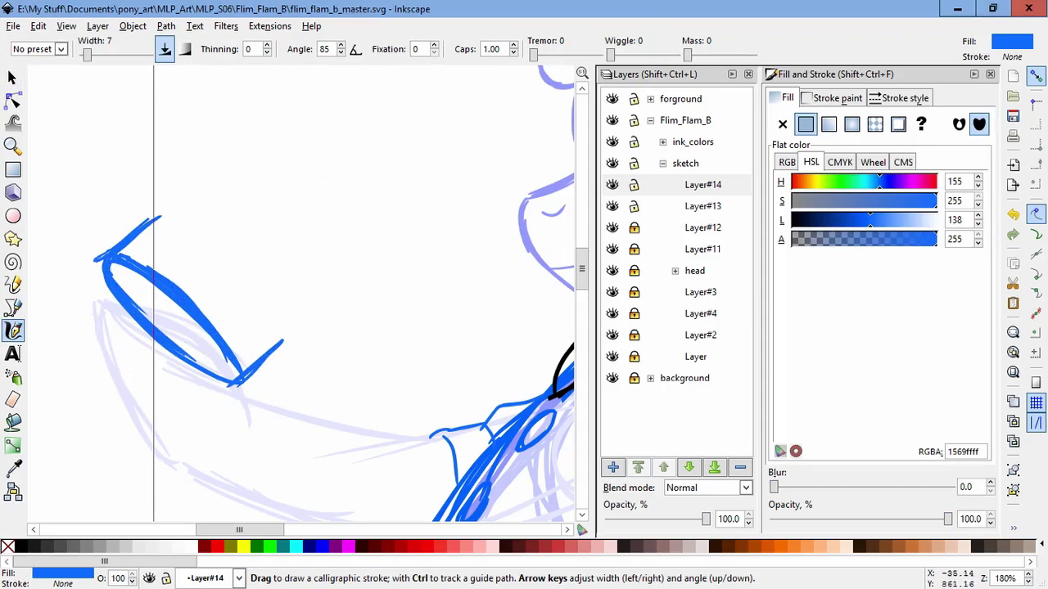
# - Sketch the hat's large elliptical brim and the smaller inner opening parallel to the crown ellipse
pyautogui.moveTo(91, 156); pyautogui.dragTo(279, 351)
pyautogui.moveTo(201, 290); pyautogui.dragTo(348, 385)
pyautogui.moveTo(103, 148); pyautogui.dragTo(349, 373)
pyautogui.moveTo(164, 212)
pyautogui.mouseDown()
pyautogui.moveTo(299, 344)
pyautogui.moveTo(307, 335)
pyautogui.mouseUp()
pyautogui.moveTo(197, 270); pyautogui.dragTo(303, 347)
# - Select all the hat strokes, rotate them level, stretch the hat horizontally and tilt it back over the hoof
pyautogui.press('space')
pyautogui.moveTo(417, 417)
pyautogui.mouseDown()
pyautogui.moveTo(152, 215)
pyautogui.moveTo(78, 125)
pyautogui.moveTo(104, 115)
pyautogui.moveTo(53, 164)
pyautogui.mouseUp()
pyautogui.click(220, 266)
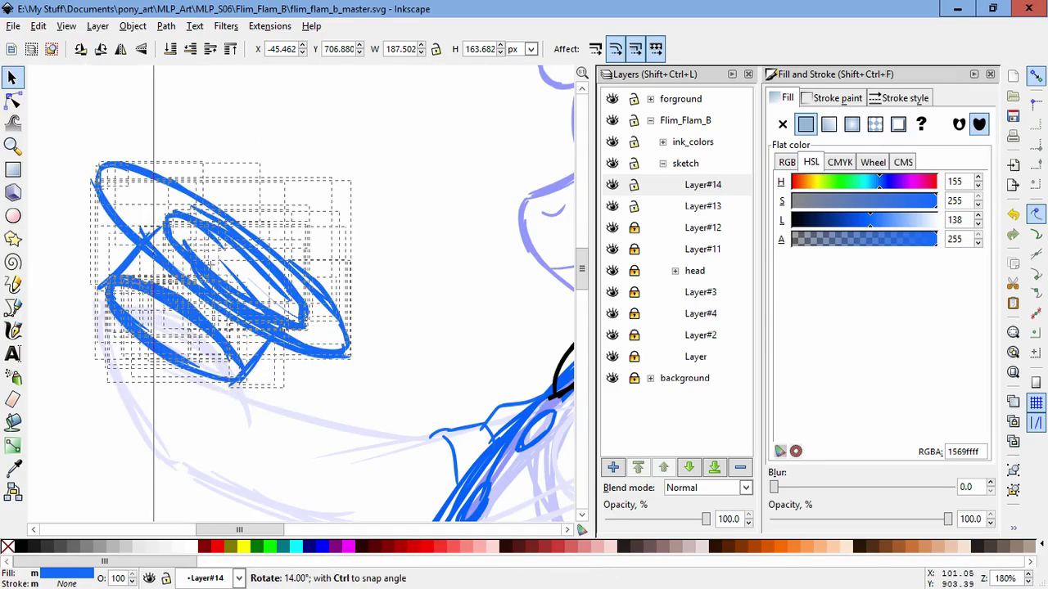
pyautogui.moveTo(355, 156); pyautogui.dragTo(301, 113)
pyautogui.moveTo(245, 156); pyautogui.dragTo(270, 155)
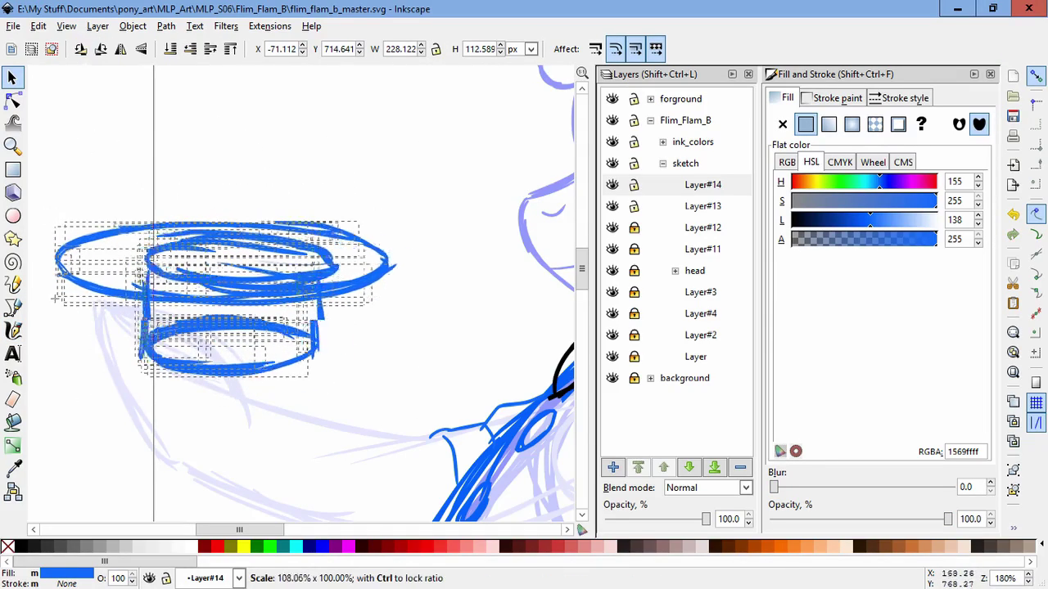
pyautogui.moveTo(370, 214); pyautogui.dragTo(462, 201)
pyautogui.hotkey('ctrl', 'z')
pyautogui.press('Escape')
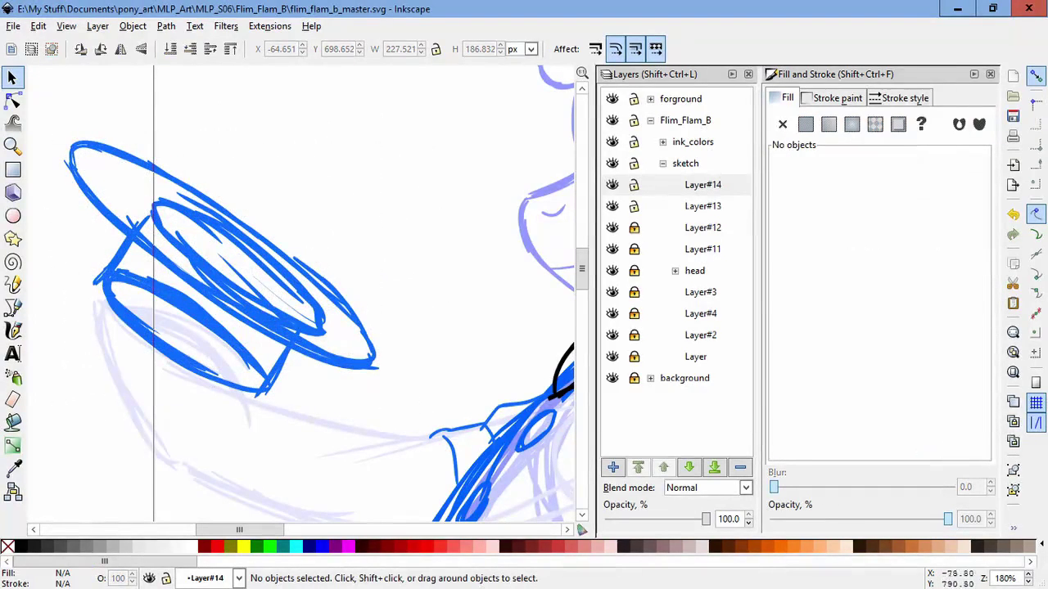
# - Shade a band around the hat's crown and delete the crown ellipse strokes nearest the band
pyautogui.click(13, 330)
pyautogui.moveTo(174, 285); pyautogui.dragTo(200, 307)
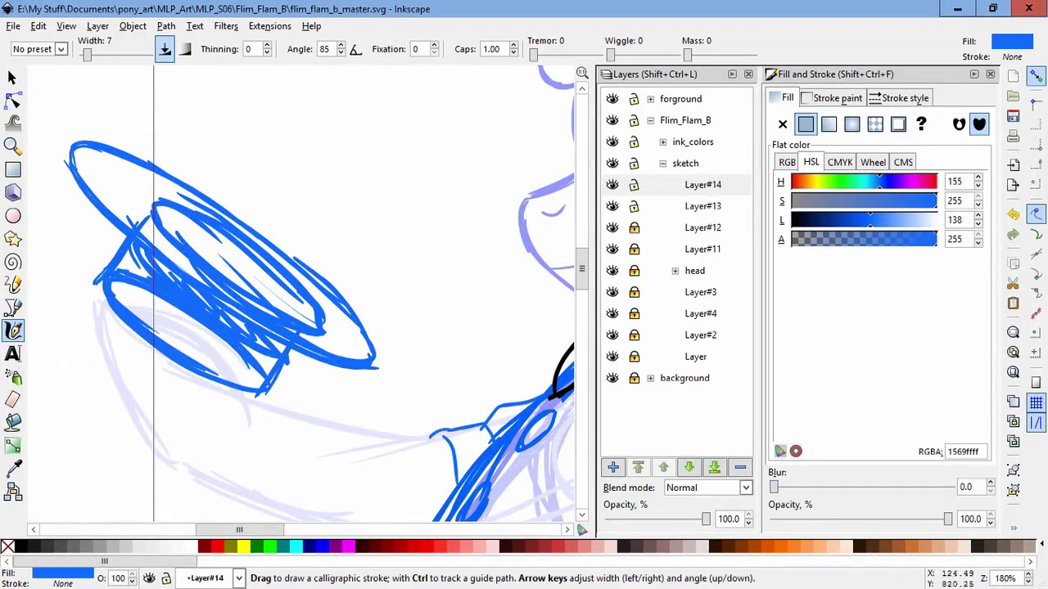
pyautogui.press('s')
pyautogui.press('Tab')
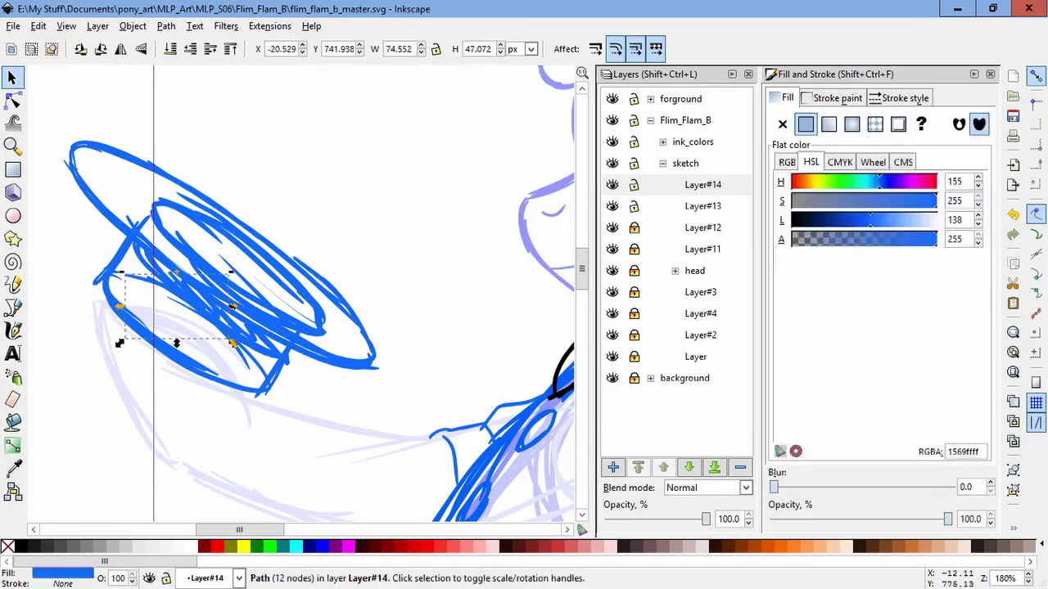
pyautogui.press('Delete')
pyautogui.press('c')
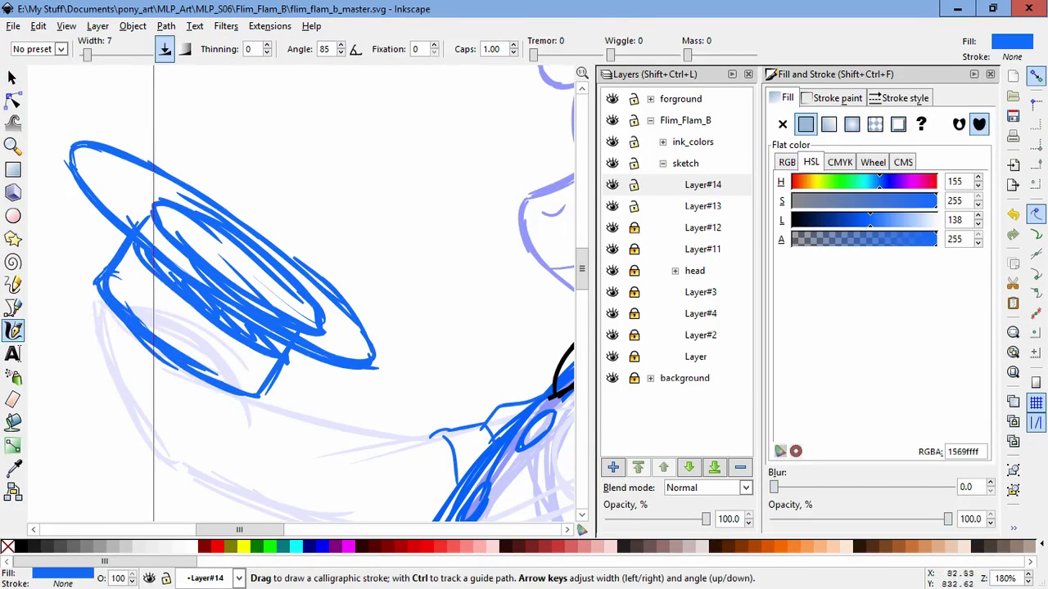
# - Draw a few test strokes crossing the hat and undo them
pyautogui.keyDown('ctrl'); pyautogui.scroll(-4, 268, 243); pyautogui.keyUp('ctrl')
pyautogui.keyDown('ctrl'); pyautogui.scroll(2, 280, 222); pyautogui.keyUp('ctrl')
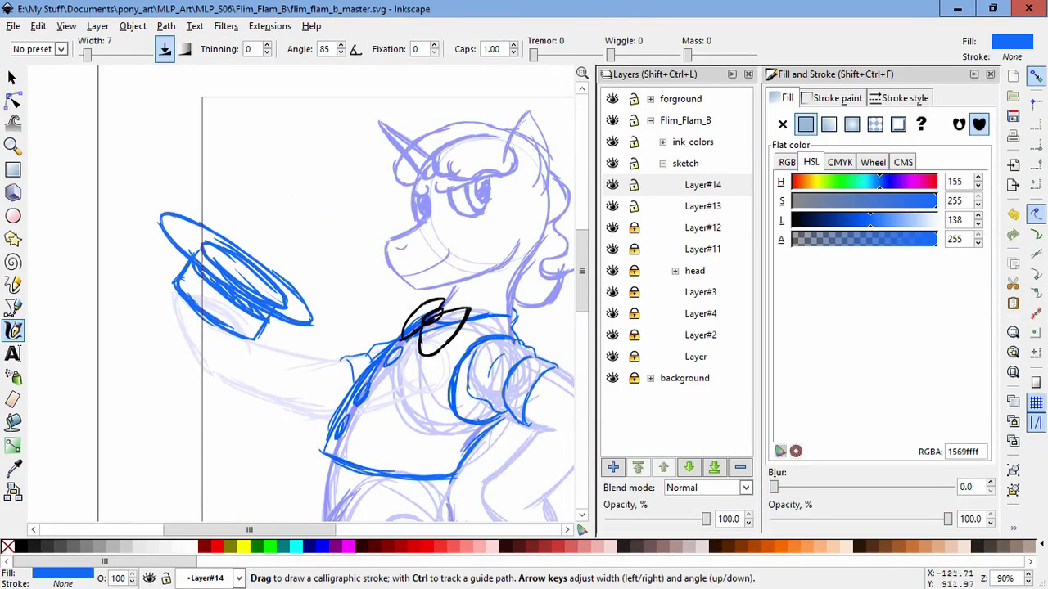
pyautogui.moveTo(172, 286)
pyautogui.mouseDown()
pyautogui.moveTo(213, 254)
pyautogui.moveTo(307, 258)
pyautogui.mouseUp()
pyautogui.moveTo(271, 211); pyautogui.dragTo(205, 393)
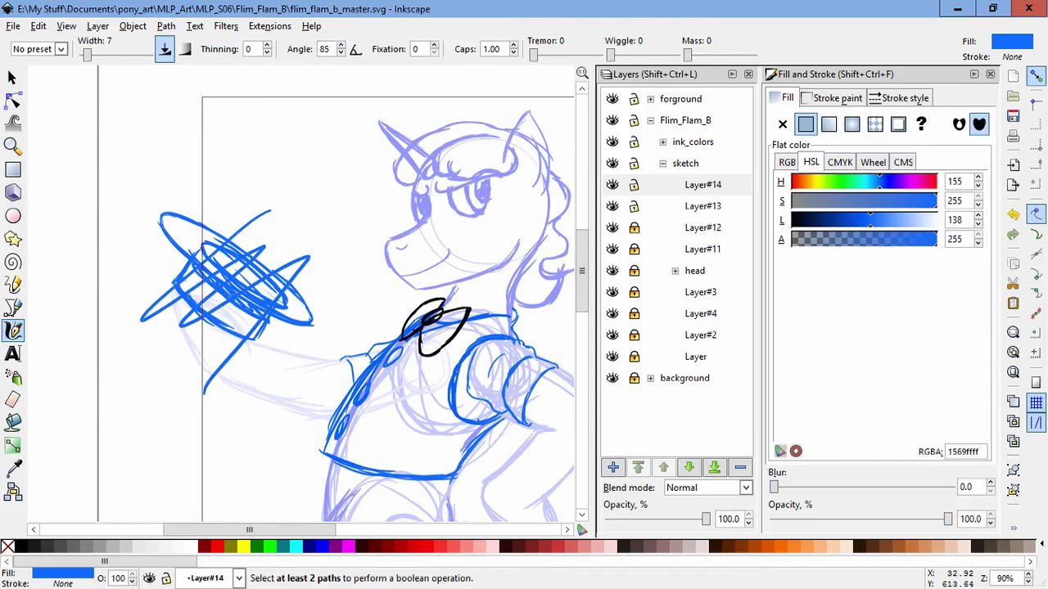
pyautogui.hotkey('ctrl', 'z')
pyautogui.hotkey('ctrl', 'z')
# - Draw a test curl and a zigzag near the hat, move the zigzag clear of the brim and delete it
pyautogui.moveTo(229, 348); pyautogui.dragTo(163, 401)
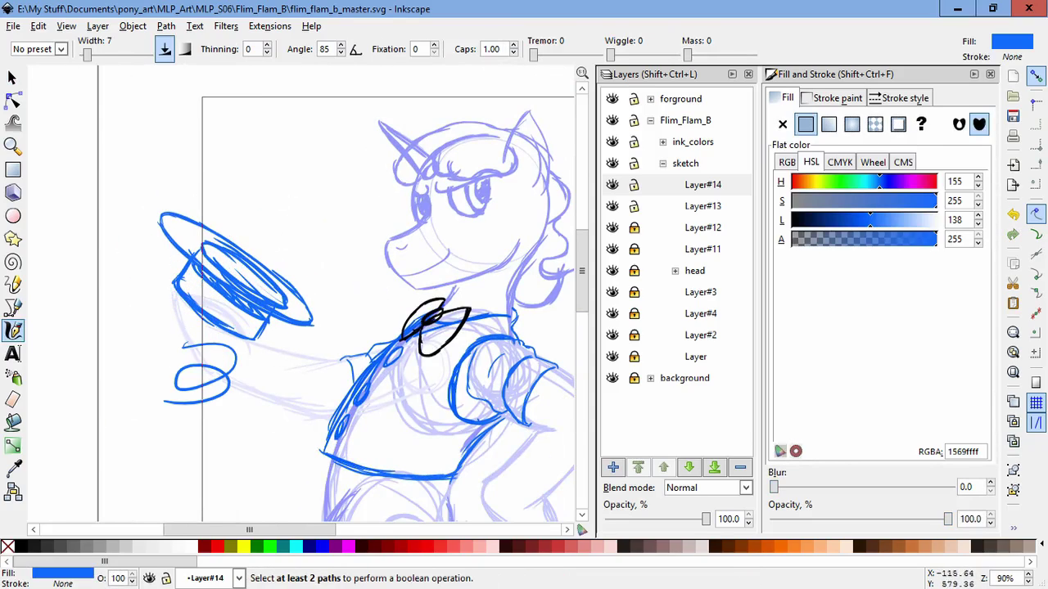
pyautogui.press('Escape')
pyautogui.moveTo(294, 253); pyautogui.dragTo(344, 242)
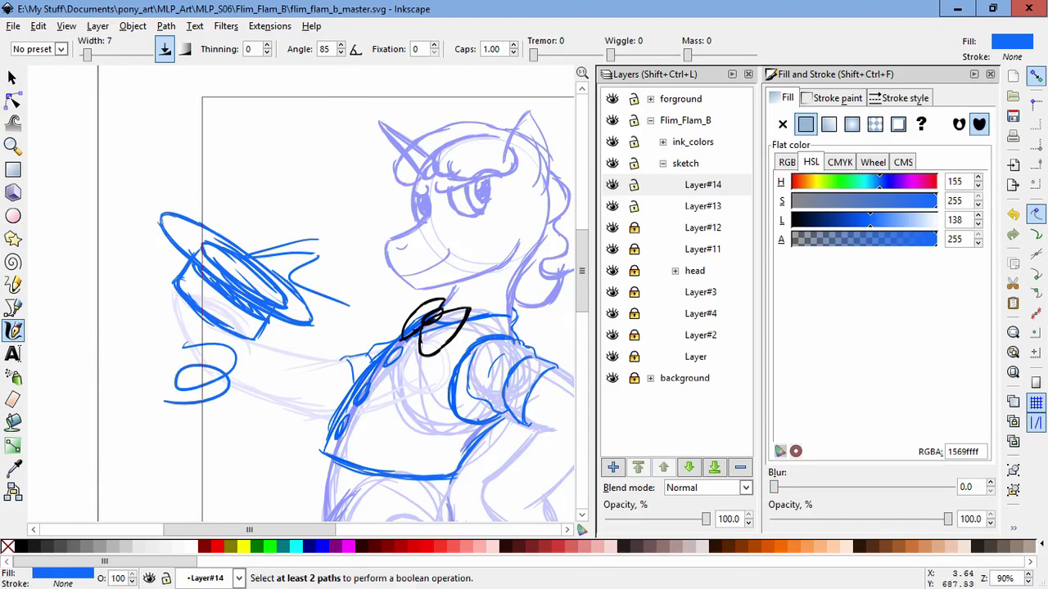
pyautogui.press('F1')
pyautogui.moveTo(311, 187); pyautogui.dragTo(262, 157)
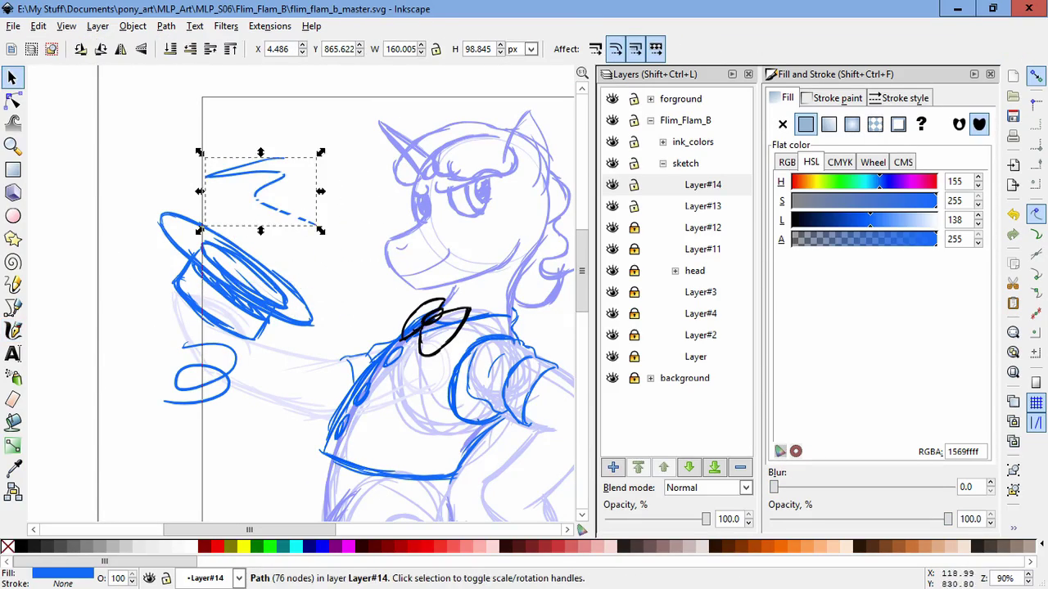
pyautogui.scroll(3, 326, 203)
pyautogui.click(12, 99)
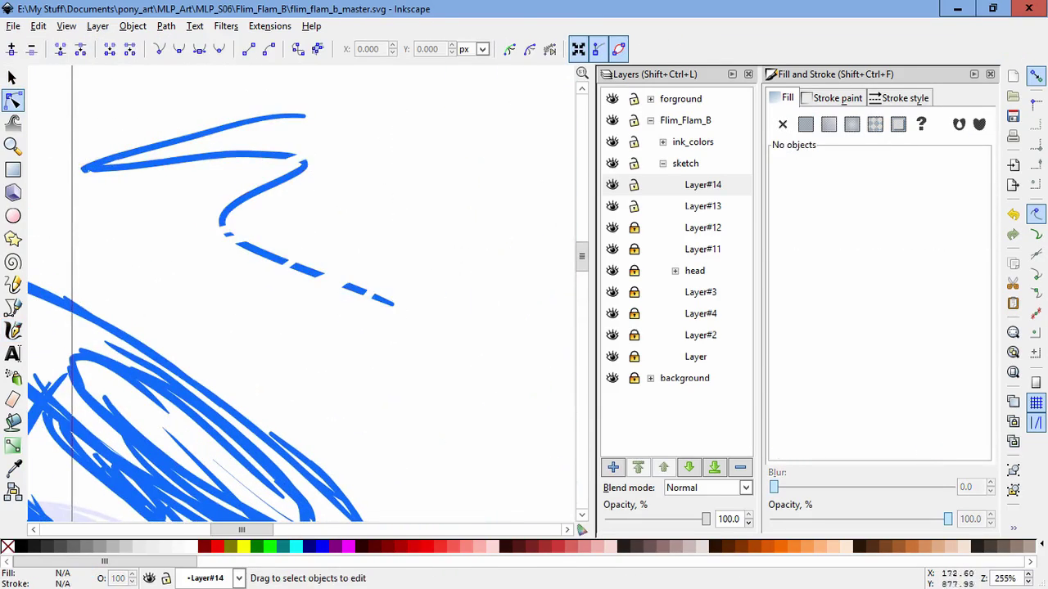
pyautogui.press('F1')
pyautogui.press('Delete')
pyautogui.keyDown('ctrl'); pyautogui.scroll(-4, 303, 295); pyautogui.keyUp('ctrl')
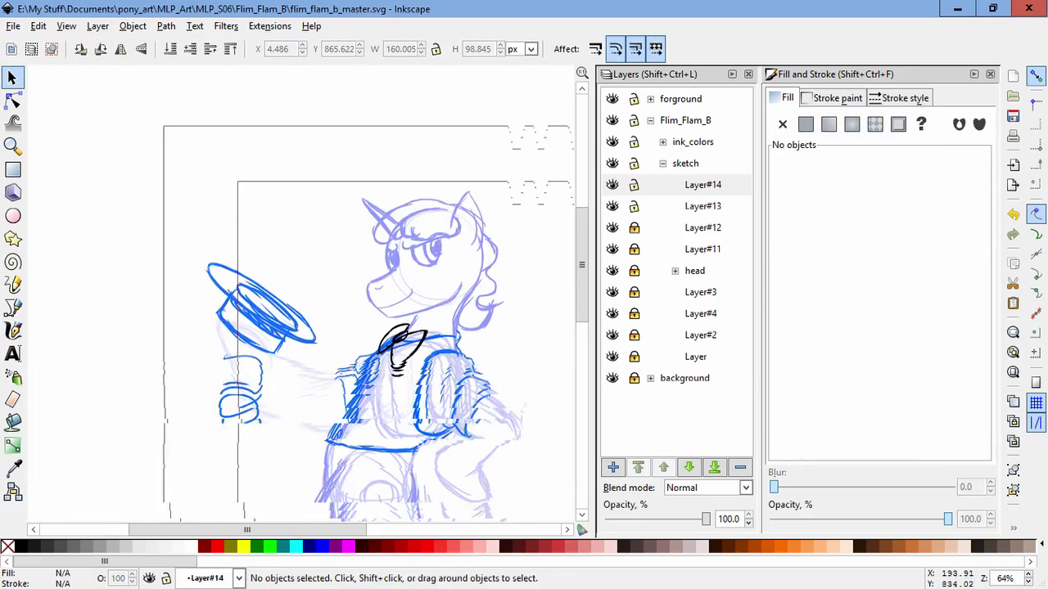
# - Draw a long diagonal and a vertical test stroke around the hat and undo both
pyautogui.press('c')
pyautogui.keyDown('ctrl'); pyautogui.scroll(1, 303, 291); pyautogui.keyUp('ctrl')
pyautogui.moveTo(314, 258); pyautogui.dragTo(65, 415)
pyautogui.press('F1')
pyautogui.press('Escape')
pyautogui.press('c')
pyautogui.moveTo(141, 270); pyautogui.dragTo(125, 471)
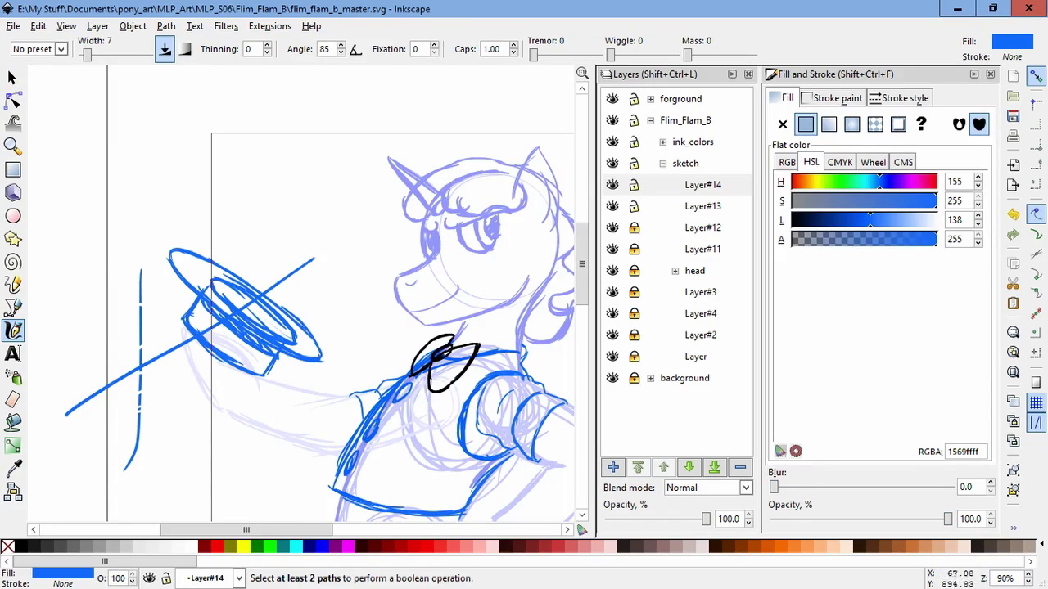
pyautogui.hotkey('ctrl', 'z')
pyautogui.hotkey('ctrl', 'z')
# - Select the strokes forming the hat's brim, group them and reposition the brim over the crown
pyautogui.press('s')
pyautogui.moveTo(123, 260)
pyautogui.keyDown('alt'); pyautogui.mouseDown()
pyautogui.moveTo(209, 246)
pyautogui.moveTo(229, 294)
pyautogui.mouseUp(); pyautogui.keyUp('alt')
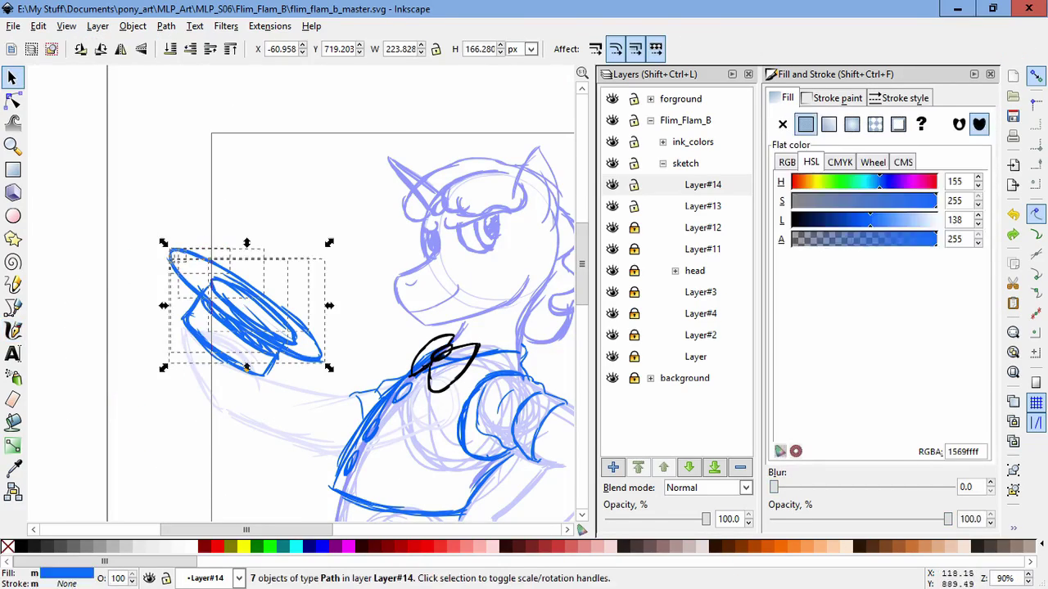
pyautogui.keyDown('alt'); pyautogui.moveTo(168, 266); pyautogui.dragTo(274, 328); pyautogui.keyUp('alt')
pyautogui.keyDown('alt'); pyautogui.moveTo(131, 314); pyautogui.dragTo(130, 316); pyautogui.keyUp('alt')
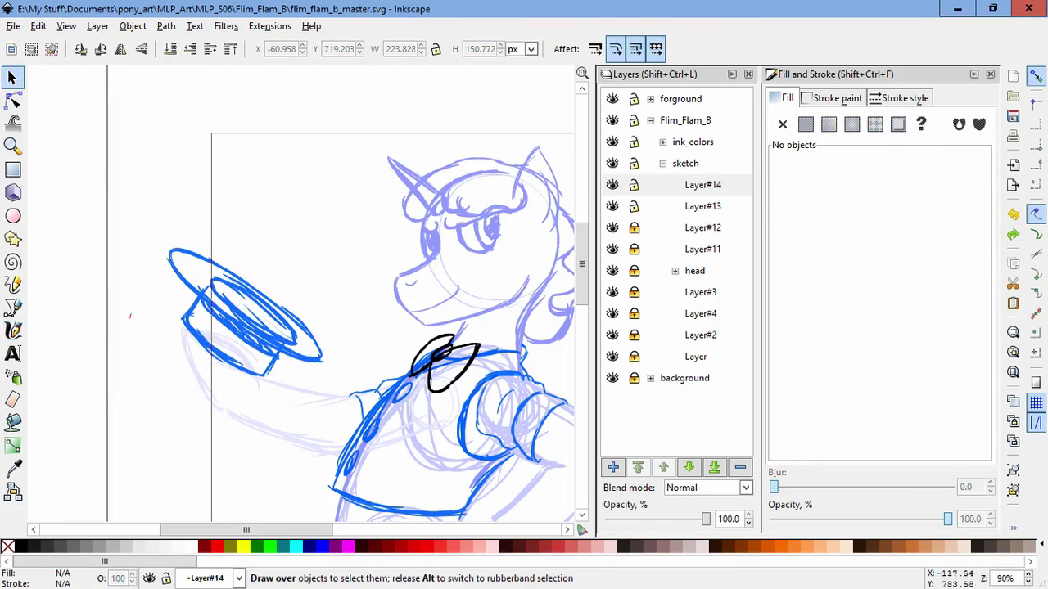
pyautogui.moveTo(307, 384)
pyautogui.keyDown('alt'); pyautogui.mouseDown()
pyautogui.moveTo(246, 303)
pyautogui.moveTo(195, 293)
pyautogui.mouseUp(); pyautogui.keyUp('alt')
pyautogui.hotkey('ctrl', 'g')
pyautogui.press('Escape')
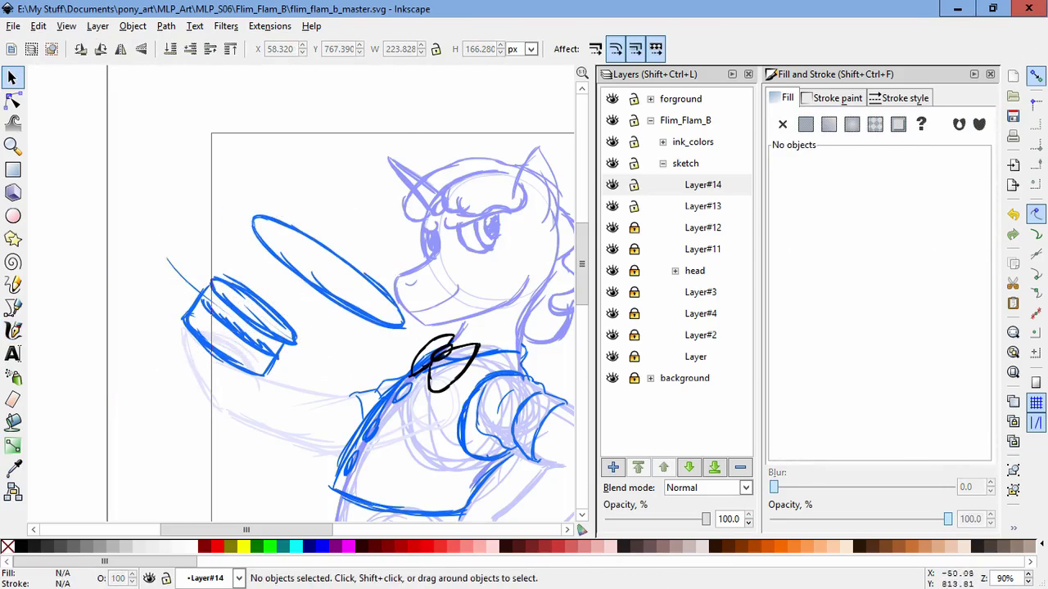
pyautogui.moveTo(167, 256); pyautogui.dragTo(245, 226)
pyautogui.moveTo(327, 277); pyautogui.dragTo(253, 314)
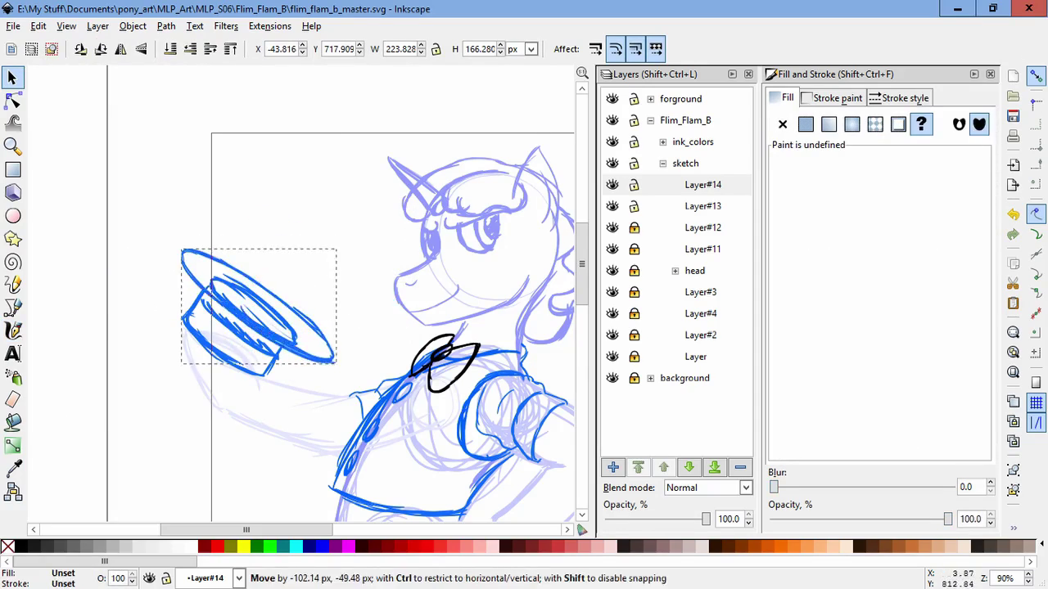
# - Adjust the grouped hat brim's size, tilt and position so it slopes more steeply across the crown
pyautogui.moveTo(177, 369); pyautogui.dragTo(159, 383)
pyautogui.moveTo(332, 350); pyautogui.dragTo(325, 352)
pyautogui.click(322, 306)
pyautogui.moveTo(339, 308); pyautogui.dragTo(337, 317)
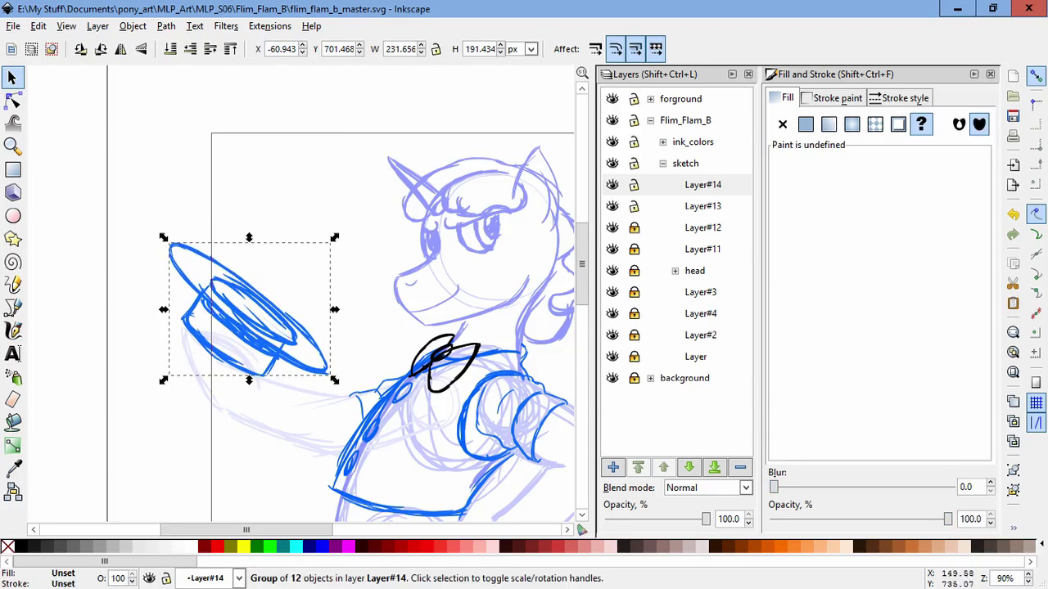
# - Select all the hat strokes and enlarge the whole hat slightly over the raised hoof
pyautogui.press('Escape')
pyautogui.hotkey('ctrl', 'a')
pyautogui.moveTo(180, 252); pyautogui.dragTo(166, 239)
pyautogui.moveTo(254, 319); pyautogui.dragTo(258, 319)
pyautogui.press('Escape')
# - Move the hat's Layer#14 to the bottom of the sketch sublayers and lock it
pyautogui.hotkey('shift', 'ctrl', 'End')
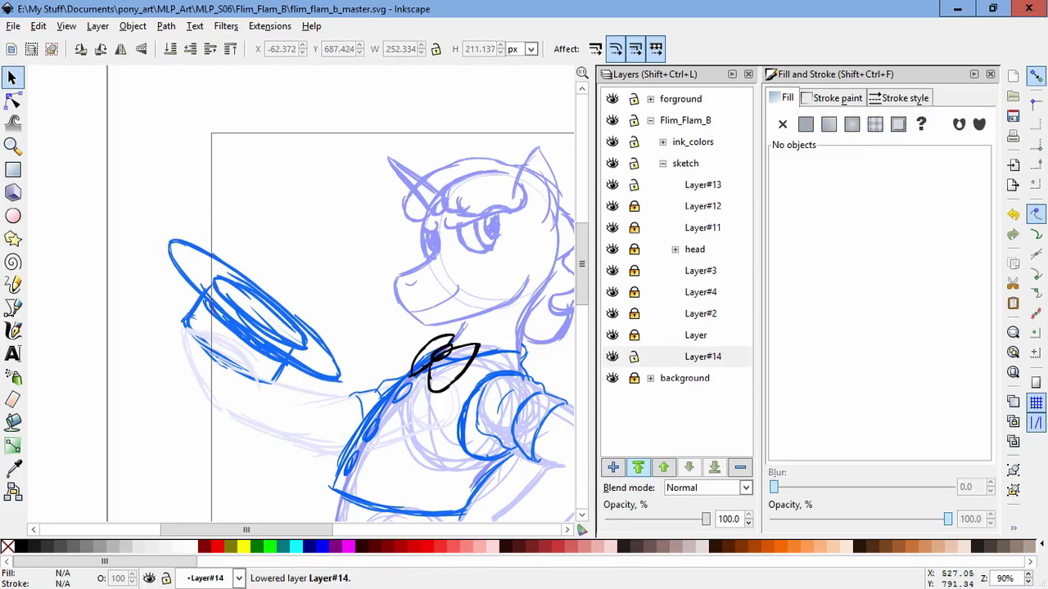
pyautogui.press('-')
pyautogui.press('-')
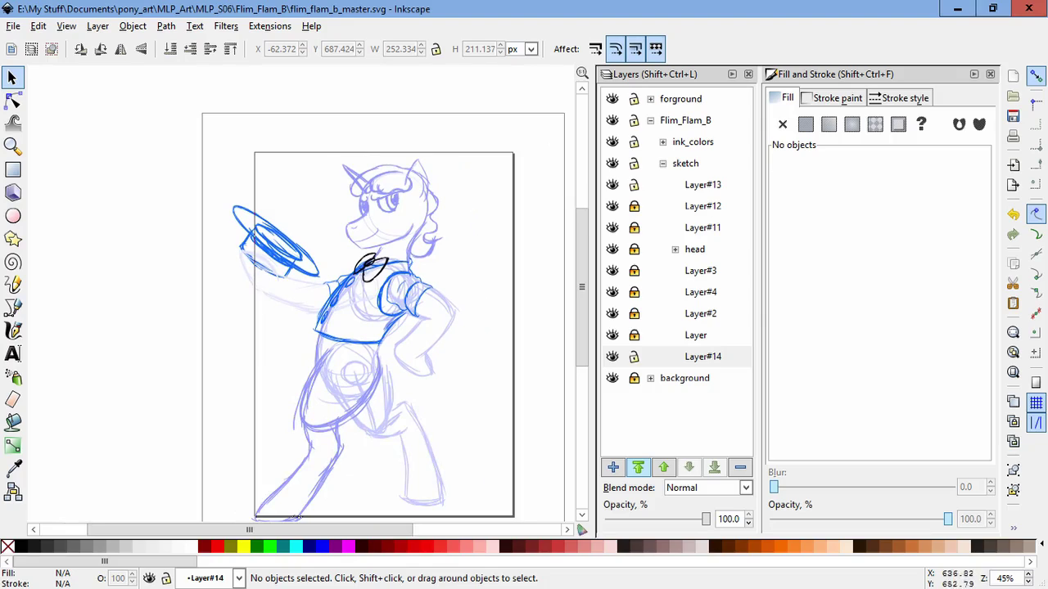
pyautogui.press('+')
pyautogui.press('+')
pyautogui.press('+')
pyautogui.press('+')
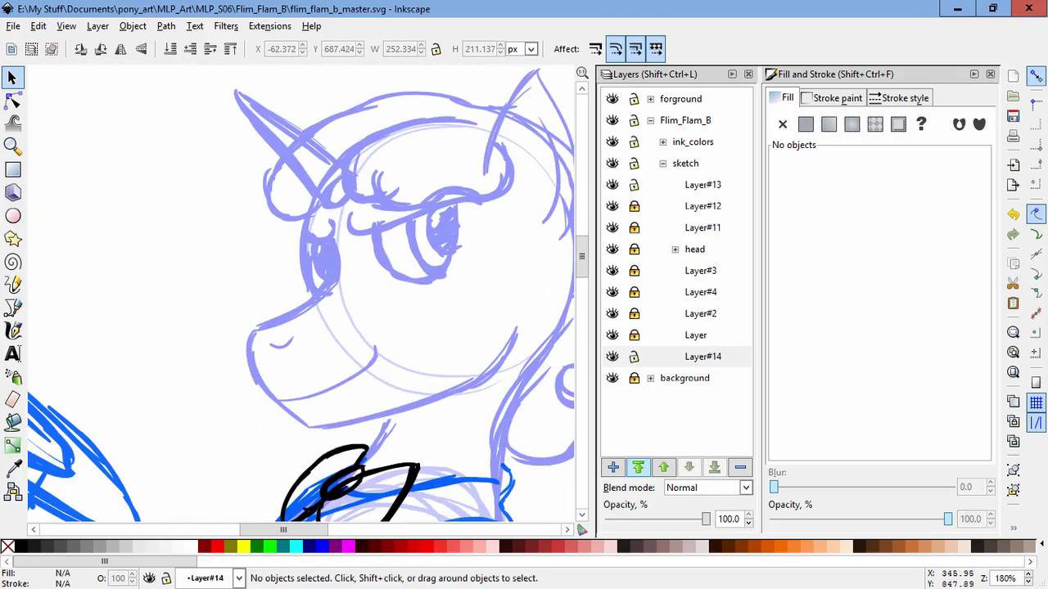
pyautogui.click(634, 356)
# - Unlock Layer#6 inside the head layer and delete the old strokes along the bridge of the pony's muzzle
pyautogui.click(675, 249)
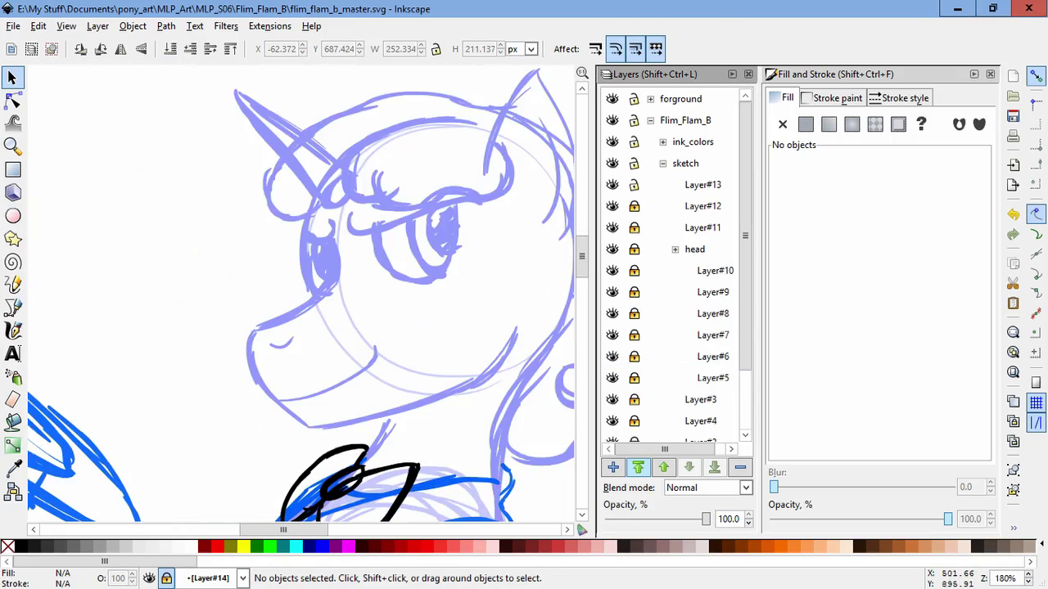
pyautogui.click(612, 357)
pyautogui.hotkey('ctrl', 'z')
pyautogui.hotkey('ctrl', 'z')
pyautogui.click(287, 313)
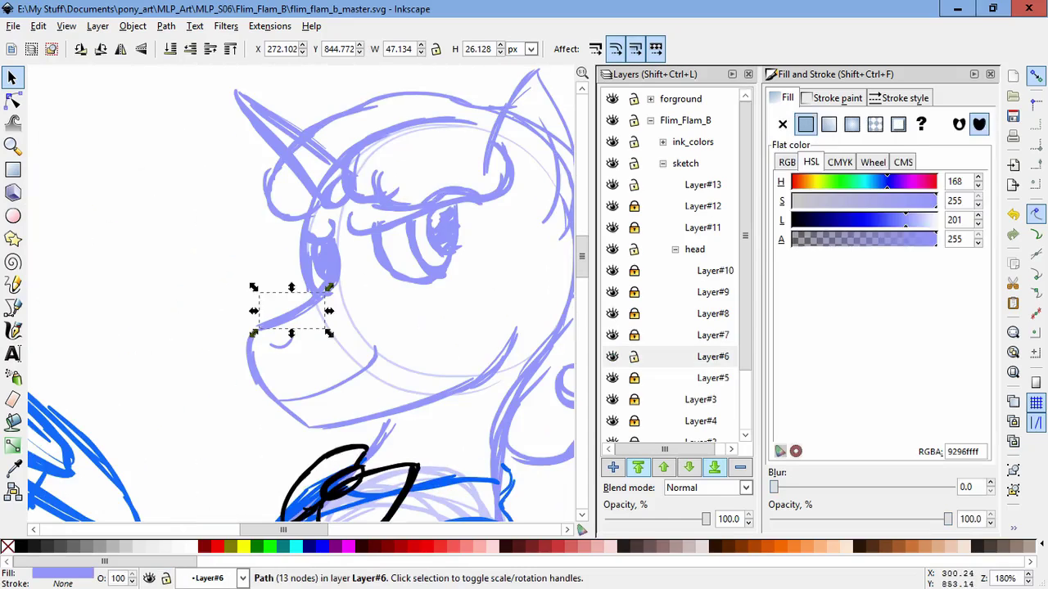
pyautogui.press('Escape')
pyautogui.click(286, 313)
pyautogui.press('Delete')
pyautogui.press('c')
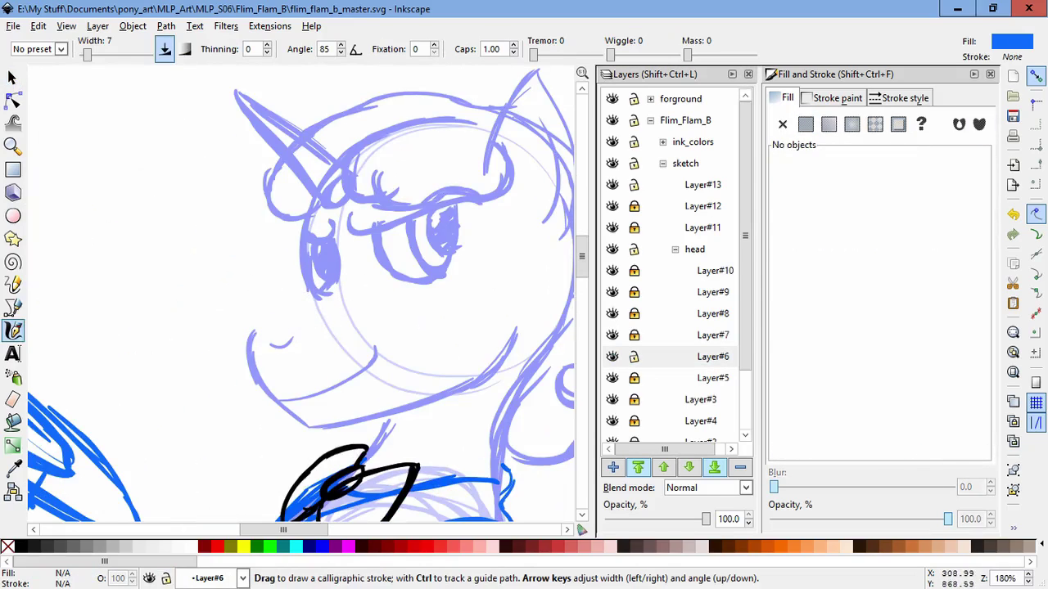
# - Redraw the muzzle's bridge, front edge and chin slightly further out and delete the old front stroke
pyautogui.moveTo(238, 334); pyautogui.dragTo(313, 293)
pyautogui.moveTo(239, 335); pyautogui.dragTo(274, 402)
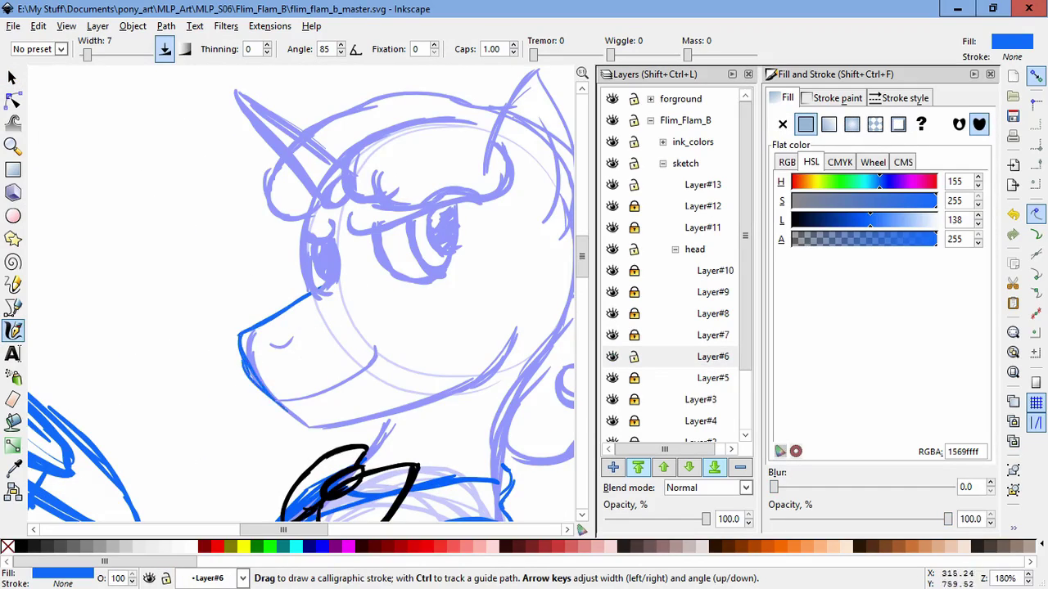
pyautogui.press('Escape')
pyautogui.press('s')
pyautogui.click(249, 348)
pyautogui.press('Escape')
pyautogui.press('Tab')
pyautogui.press('Escape')
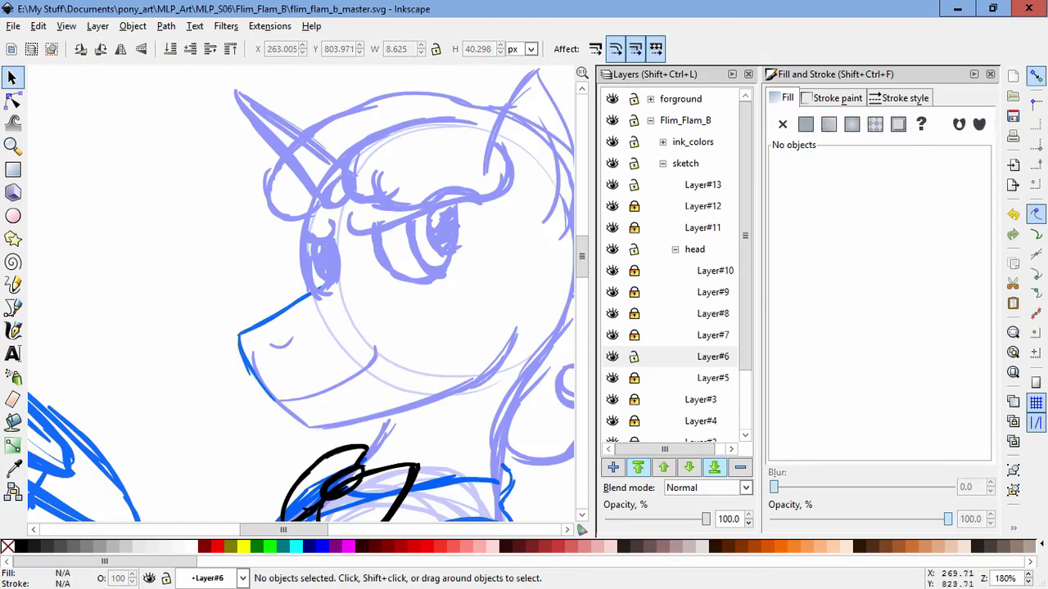
pyautogui.press('c')
pyautogui.moveTo(276, 401); pyautogui.dragTo(310, 424)
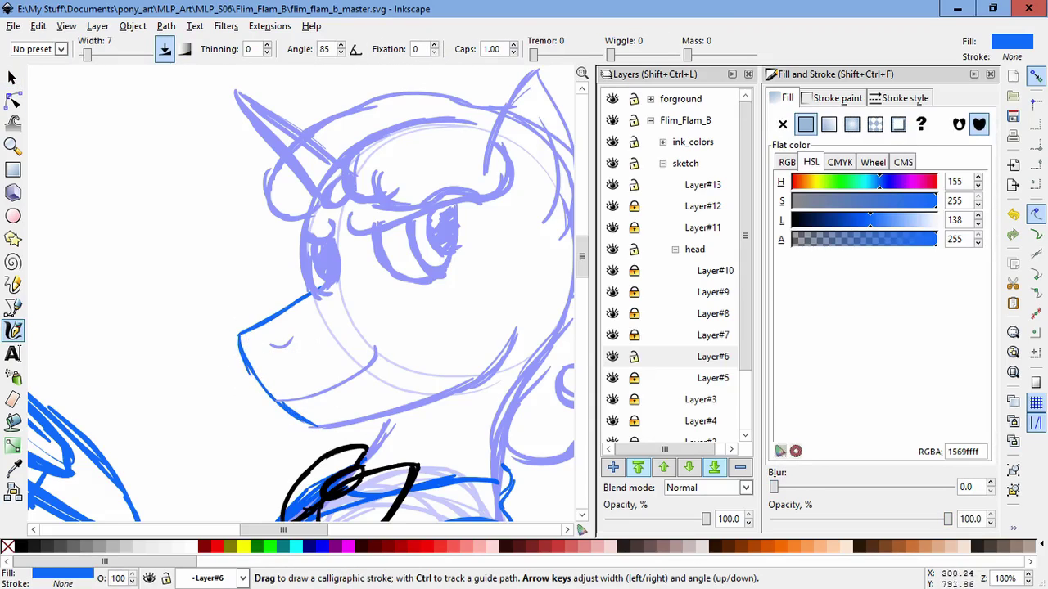
# - Recolor the new muzzle strokes to the light purple 9296ff of the head sketch and lock Layer#6
pyautogui.press('s')
pyautogui.moveTo(154, 227); pyautogui.dragTo(280, 409)
pyautogui.press('d')
pyautogui.click(343, 381)
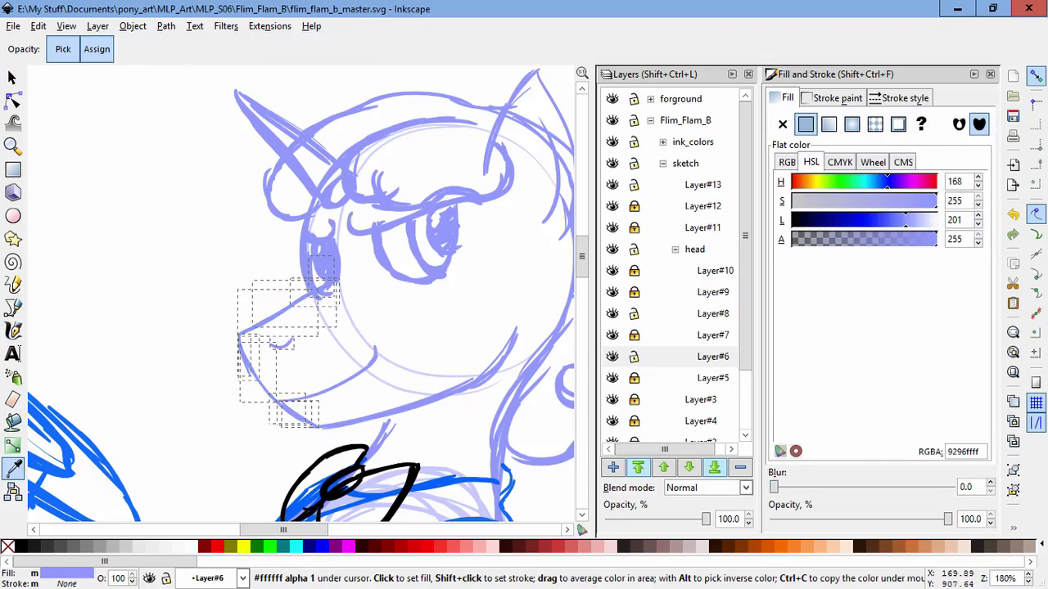
pyautogui.press('s')
pyautogui.press('Escape')
pyautogui.moveTo(327, 287); pyautogui.dragTo(229, 393)
pyautogui.click(634, 356)
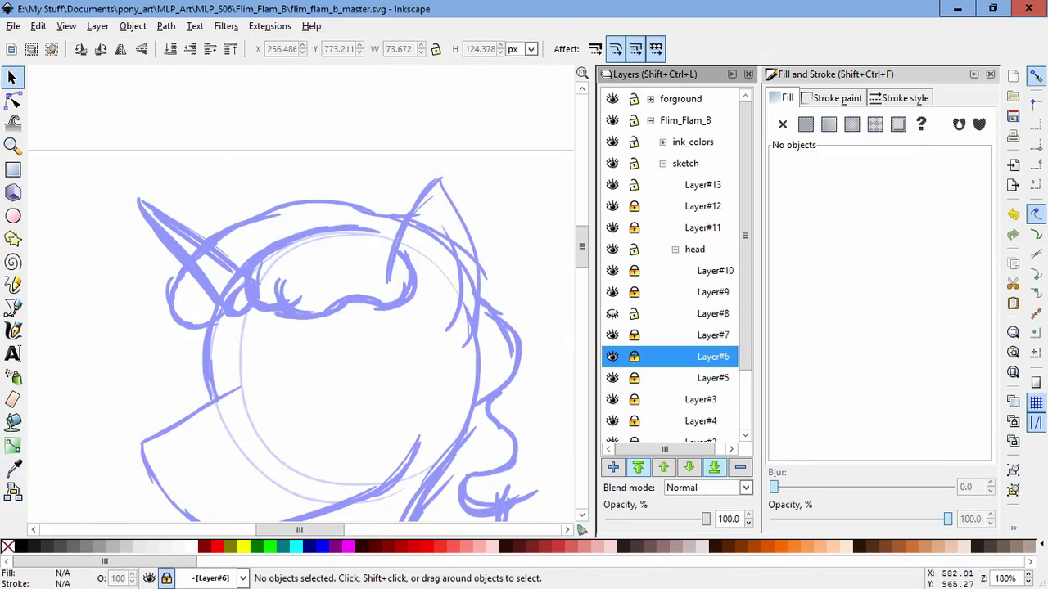
# - Select the forelock strokes on Layer#10 and narrow them slightly in width
pyautogui.click(715, 270)
pyautogui.hotkey('ctrl', 'a')
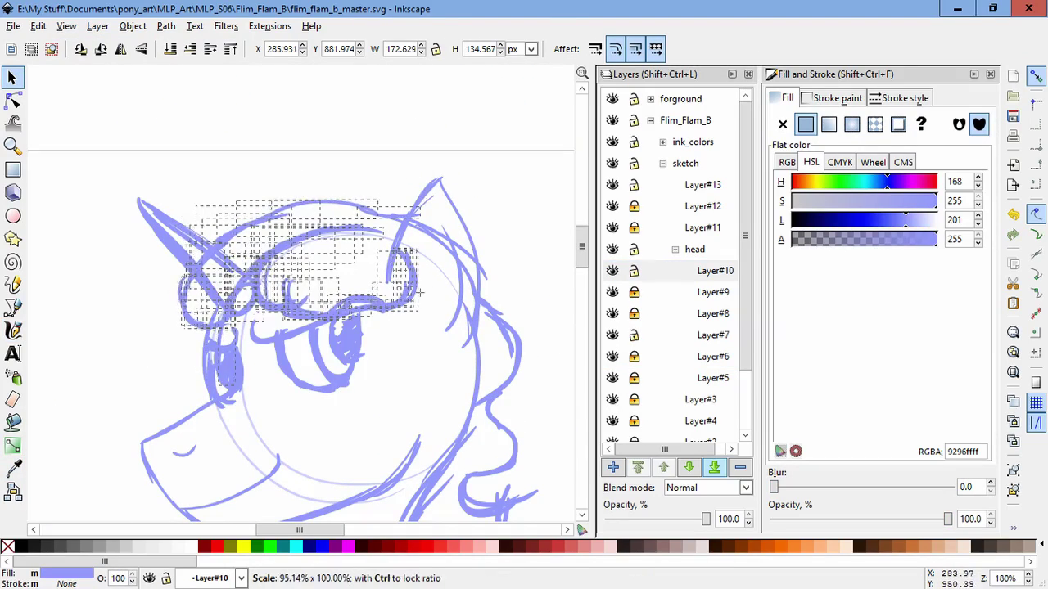
pyautogui.press('Escape')
pyautogui.hotkey('ctrl', 'a')
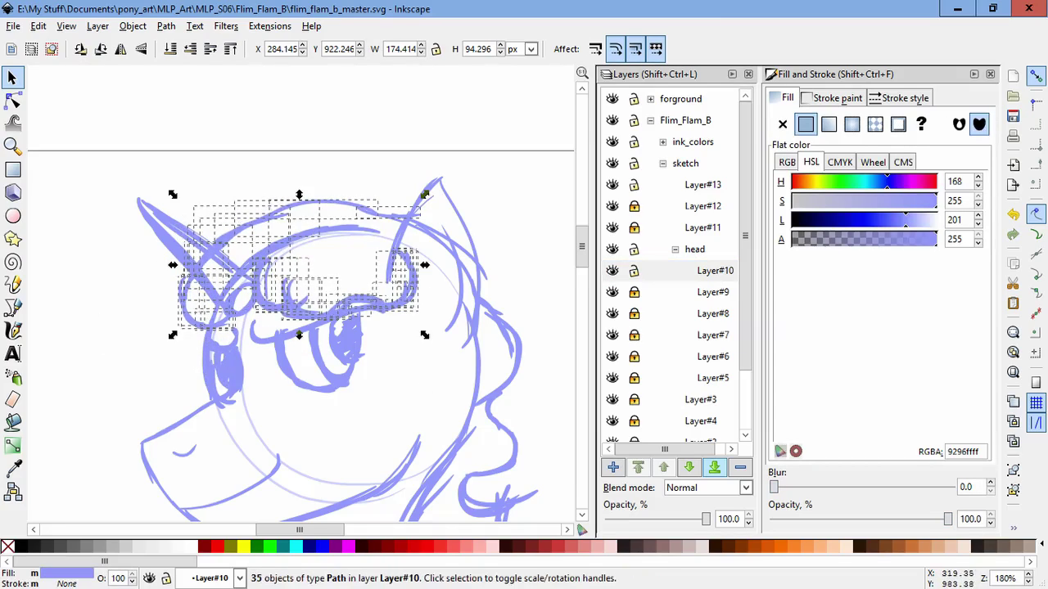
pyautogui.press('Escape')
# - Unlock the sketch's sublayers, select the strokes on all of them and copy the complete pony
pyautogui.hotkey('ctrl', 'Down')
pyautogui.hotkey('ctrl', 'Down')
pyautogui.hotkey('ctrl', 'Down')
pyautogui.hotkey('ctrl', 'Right')
pyautogui.press('5')
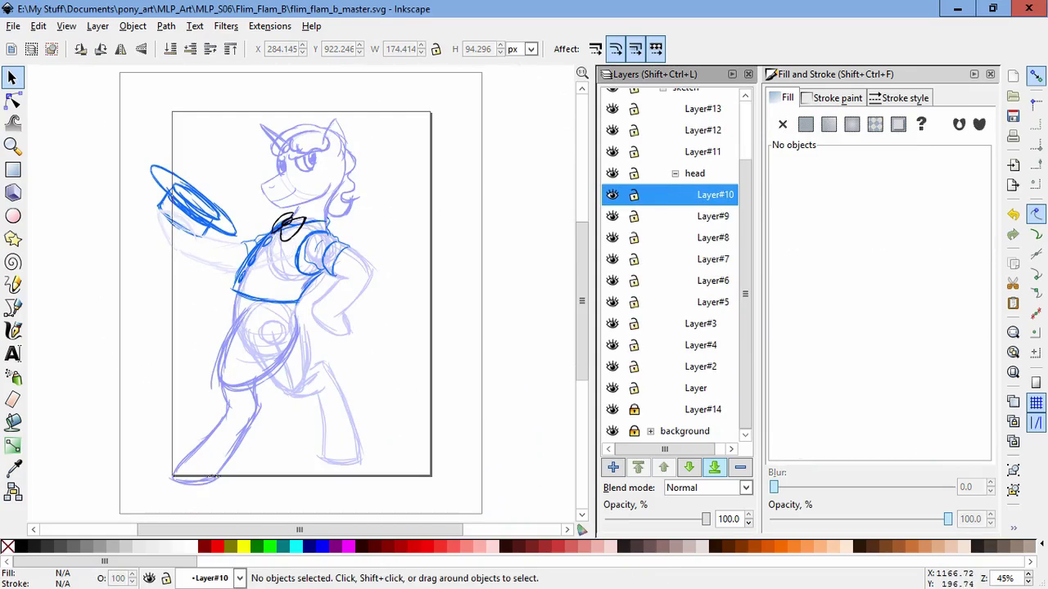
pyautogui.hotkey('ctrl', 'alt', 'a')
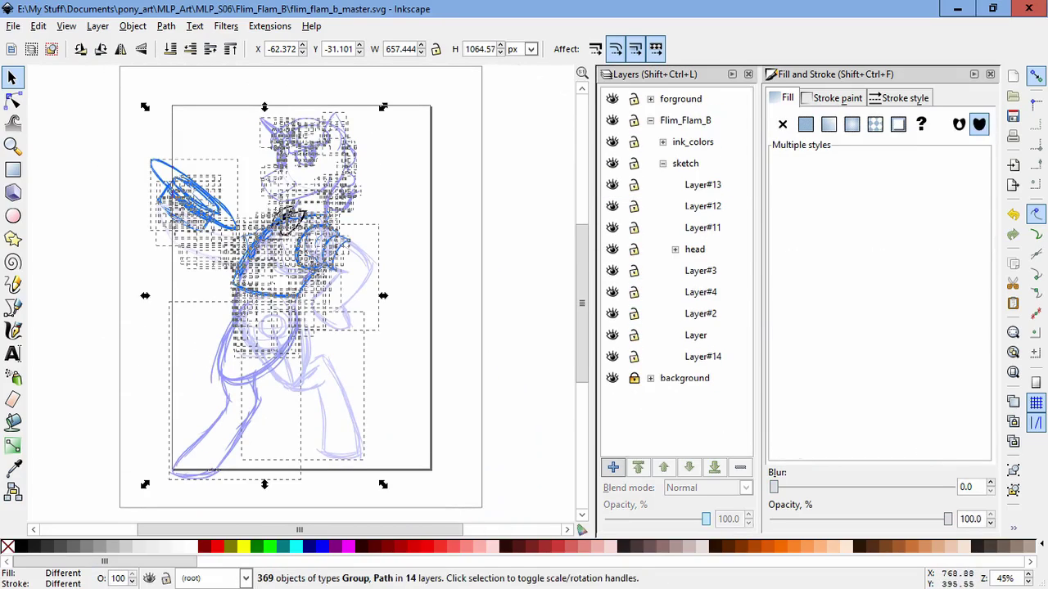
pyautogui.press('Escape')
# - Add a layer named sketch_fm above the sketch layer and create a sublayer inside it
pyautogui.hotkey('ctrl', 'shift', 'n')
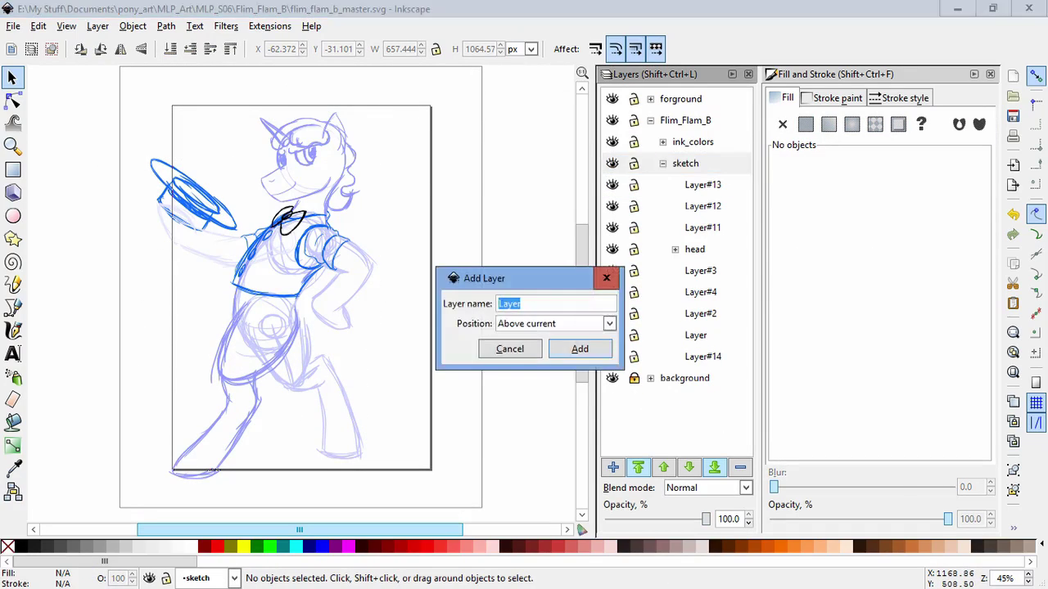
pyautogui.press('Return')
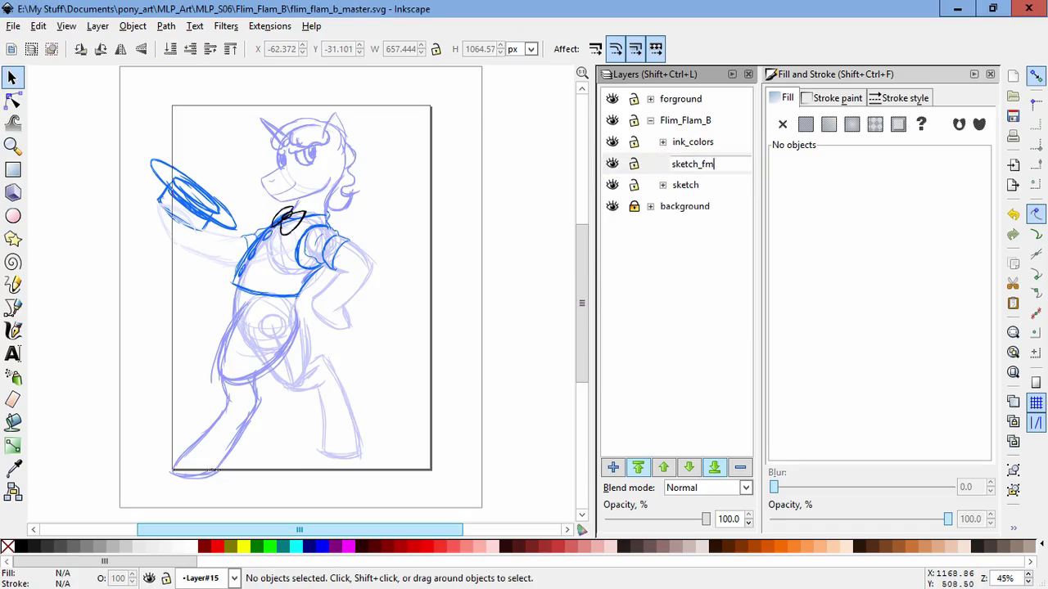
pyautogui.press('Return')
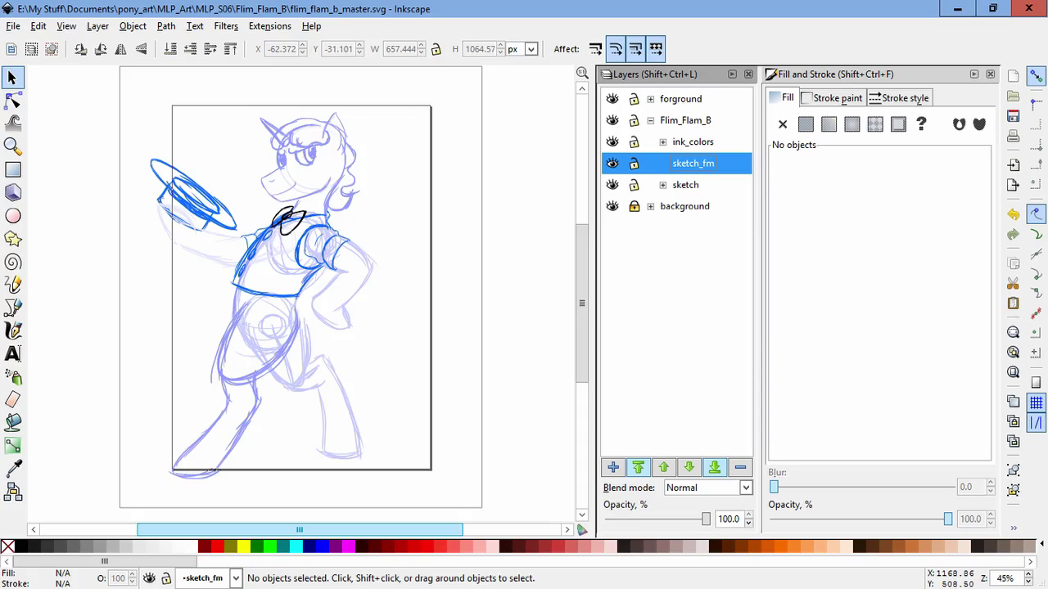
pyautogui.hotkey('shift', 'ctrl', 'n')
pyautogui.press('Return')
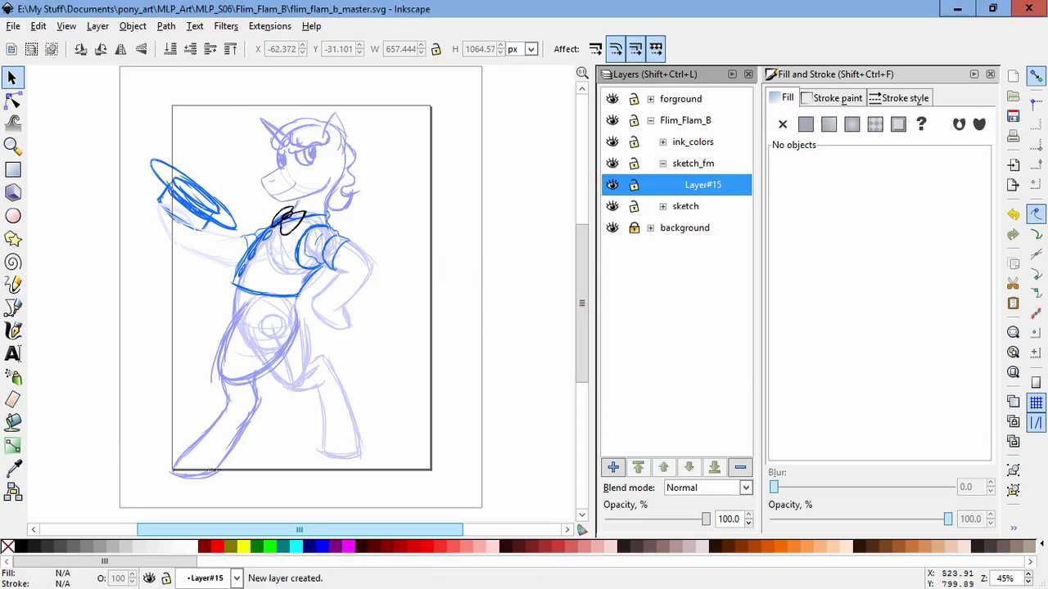
# - Paste the copied pony in place on the new sublayer and flip it horizontally
pyautogui.hotkey('alt', 'e')
pyautogui.press('i')
pyautogui.click(121, 49)
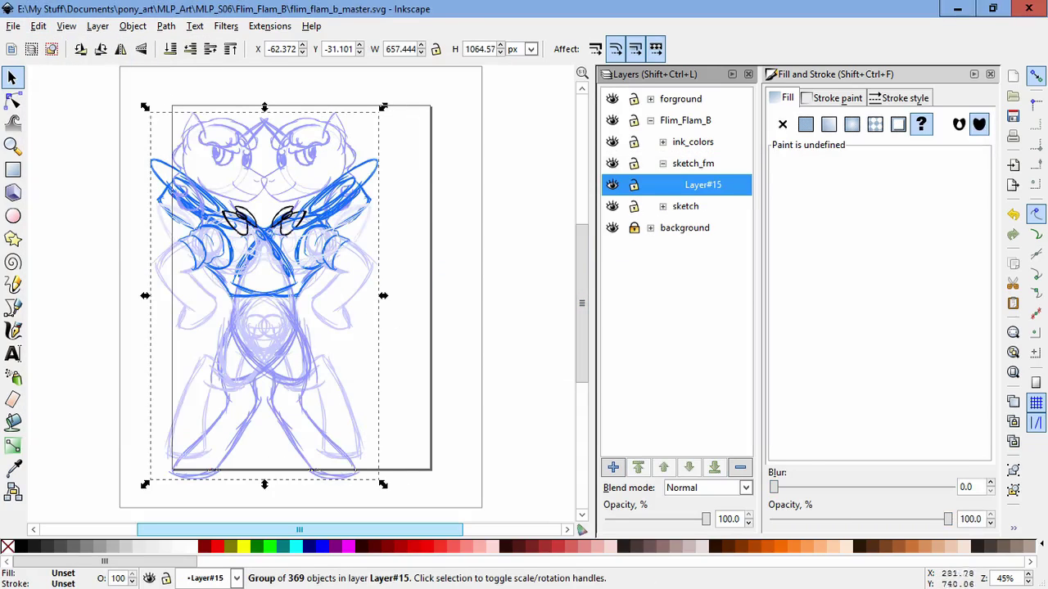
# - Move the mirrored pony to the right, level it with the original and ungroup its strokes
pyautogui.moveTo(261, 397); pyautogui.dragTo(430, 393)
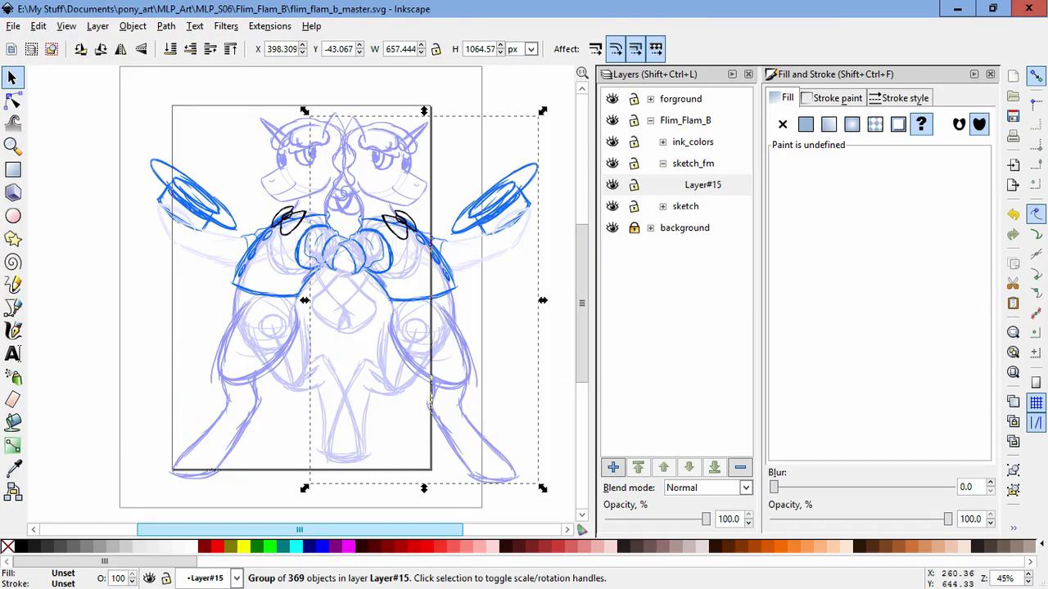
pyautogui.press('Up')
pyautogui.press('Up')
pyautogui.press('Up')
pyautogui.press('Up')
pyautogui.press('Up')
pyautogui.press('Up')
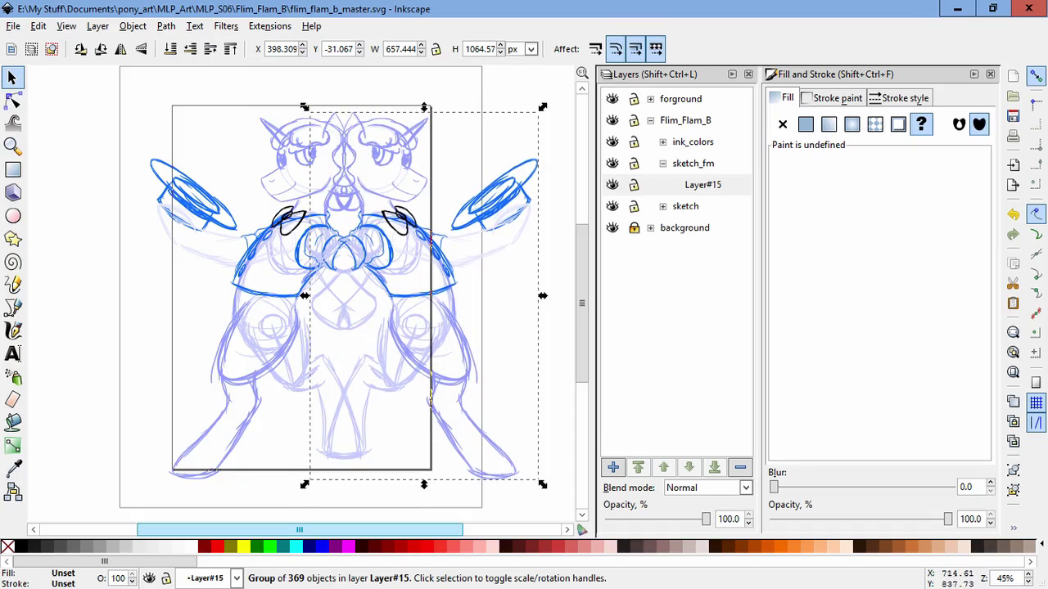
pyautogui.click(133, 26)
pyautogui.click(164, 123)
pyautogui.press('Escape')
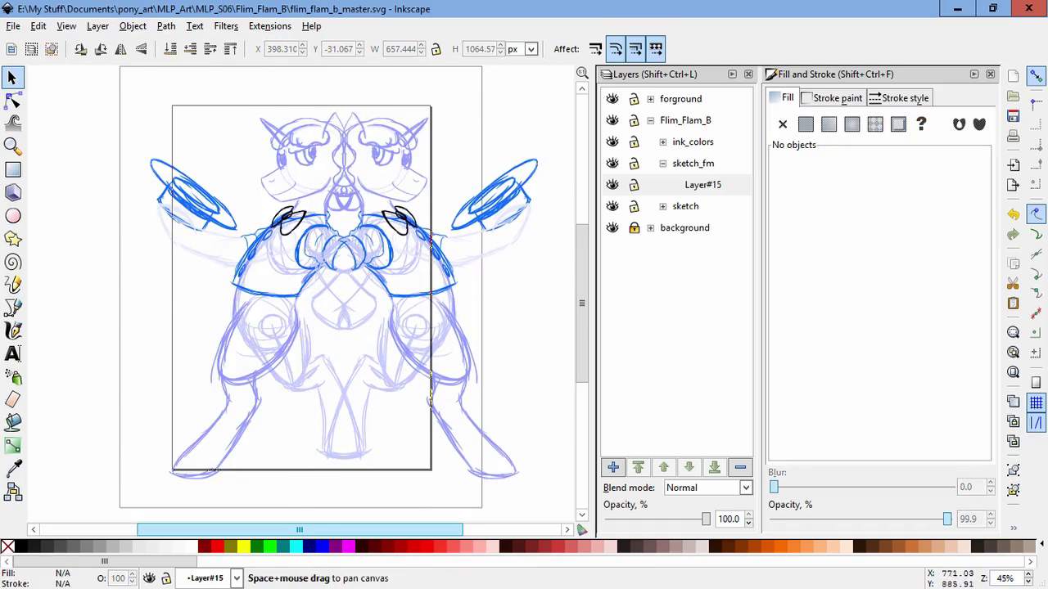
# - Delete the forelock strokes from the mirrored pony's forehead
pyautogui.press('+')
pyautogui.press('+')
pyautogui.click(439, 247)
pyautogui.click(449, 242)
pyautogui.click(438, 247)
pyautogui.click(448, 242)
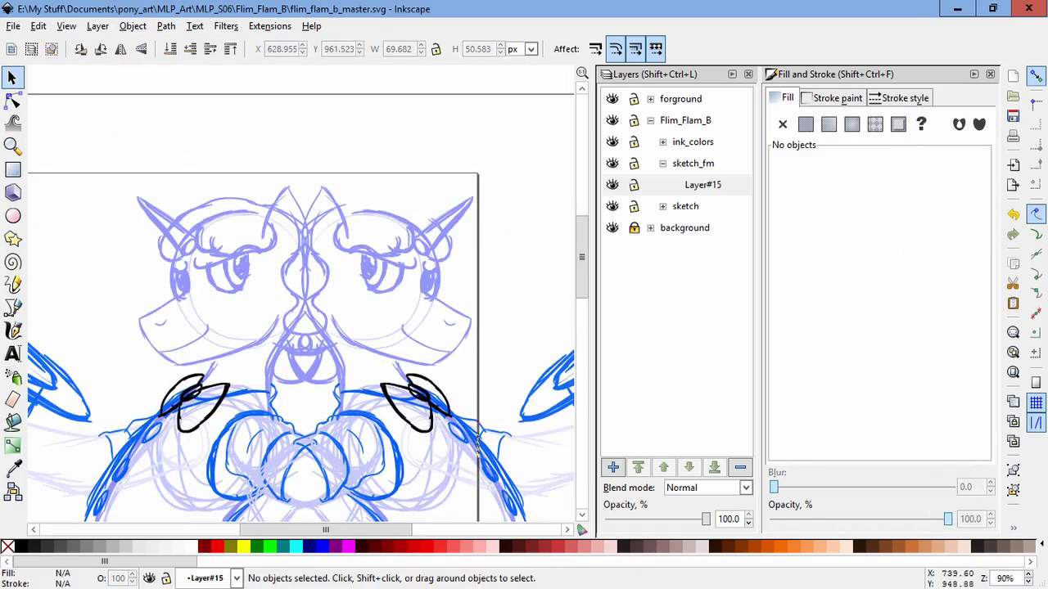
pyautogui.click(438, 247)
pyautogui.click(487, 288)
pyautogui.click(339, 234)
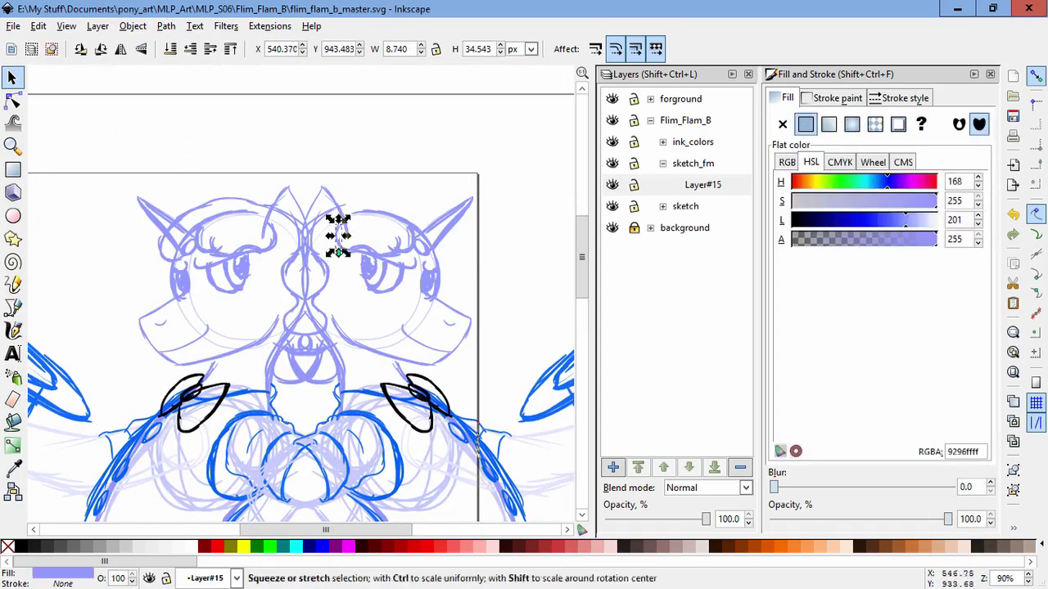
pyautogui.click(374, 246)
pyautogui.click(407, 241)
pyautogui.click(397, 255)
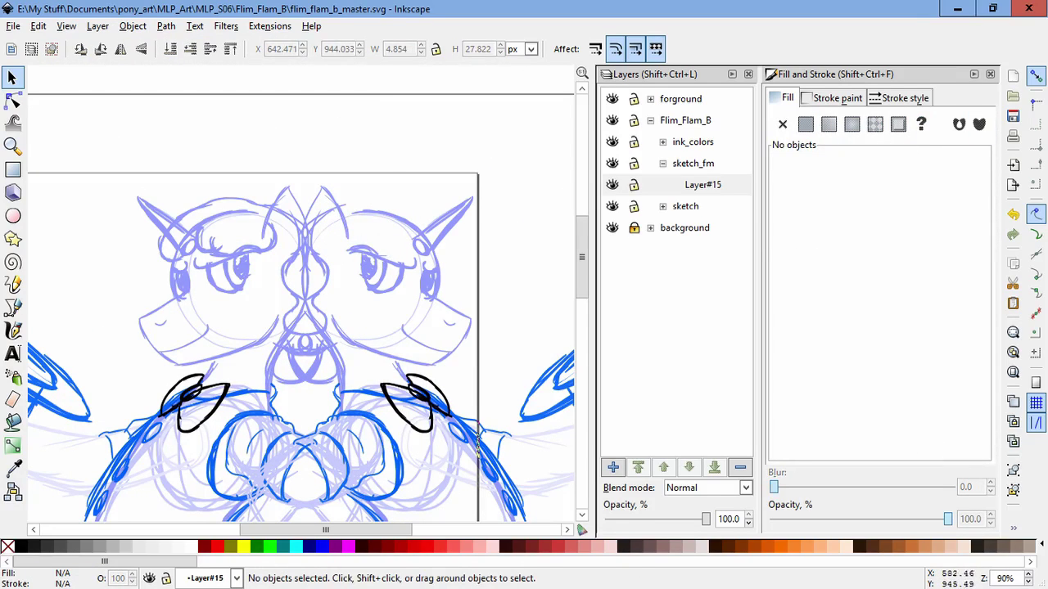
pyautogui.click(386, 270)
pyautogui.click(376, 285)
pyautogui.click(317, 264)
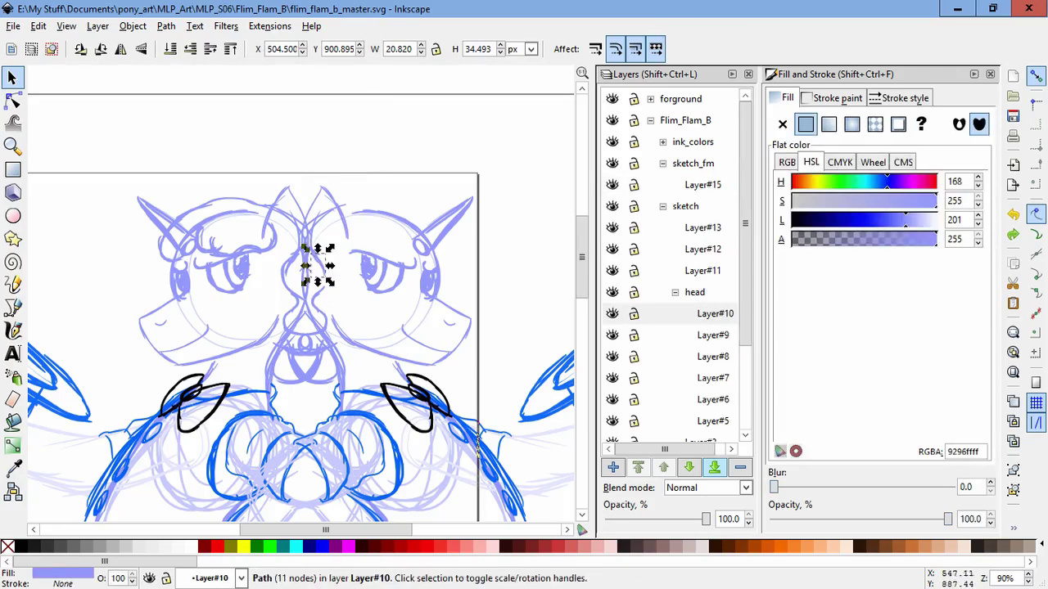
pyautogui.click(348, 304)
pyautogui.click(360, 293)
pyautogui.click(352, 321)
pyautogui.click(377, 289)
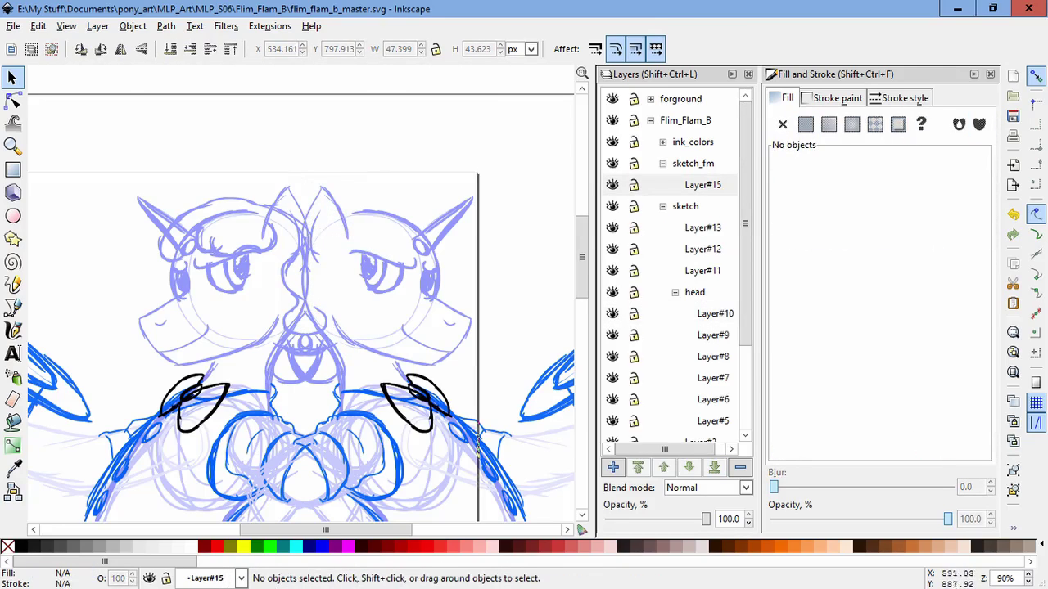
# - Lock the original sketch layer so that only the mirrored pony's strokes can be edited
pyautogui.click(633, 227)
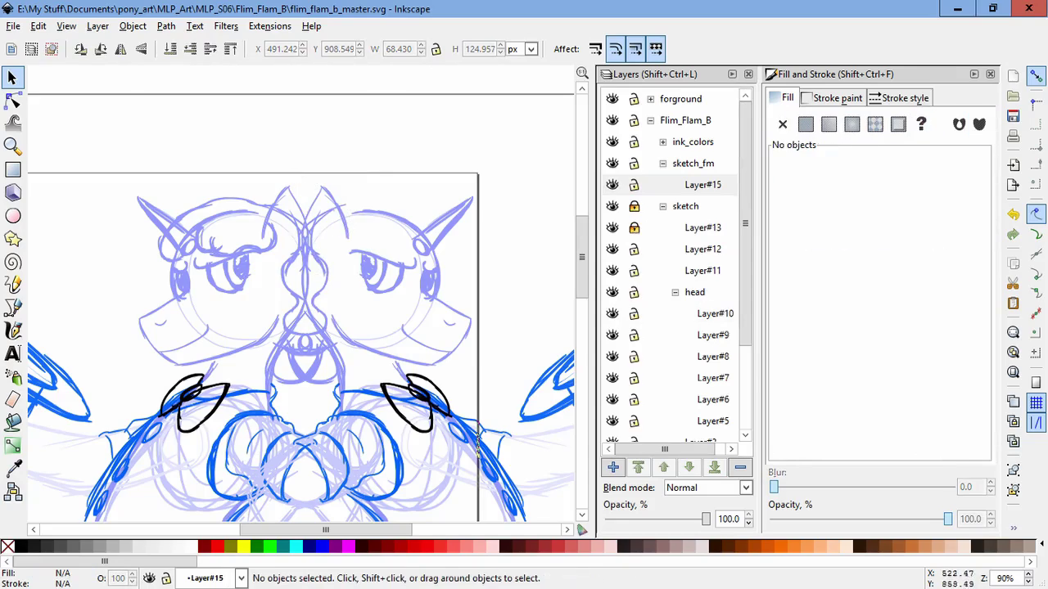
pyautogui.click(292, 276)
pyautogui.click(334, 247)
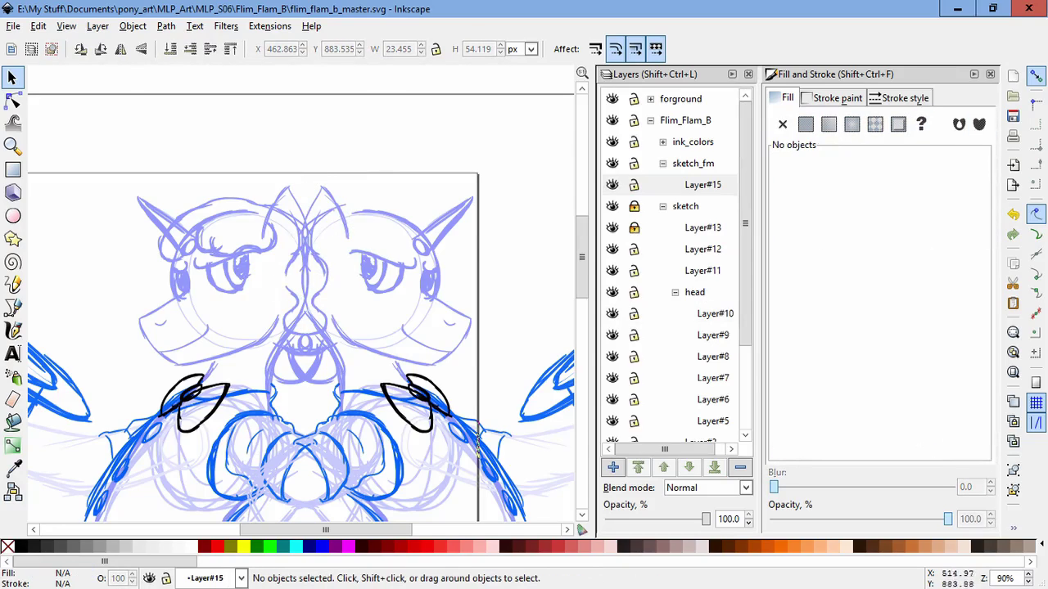
pyautogui.click(634, 206)
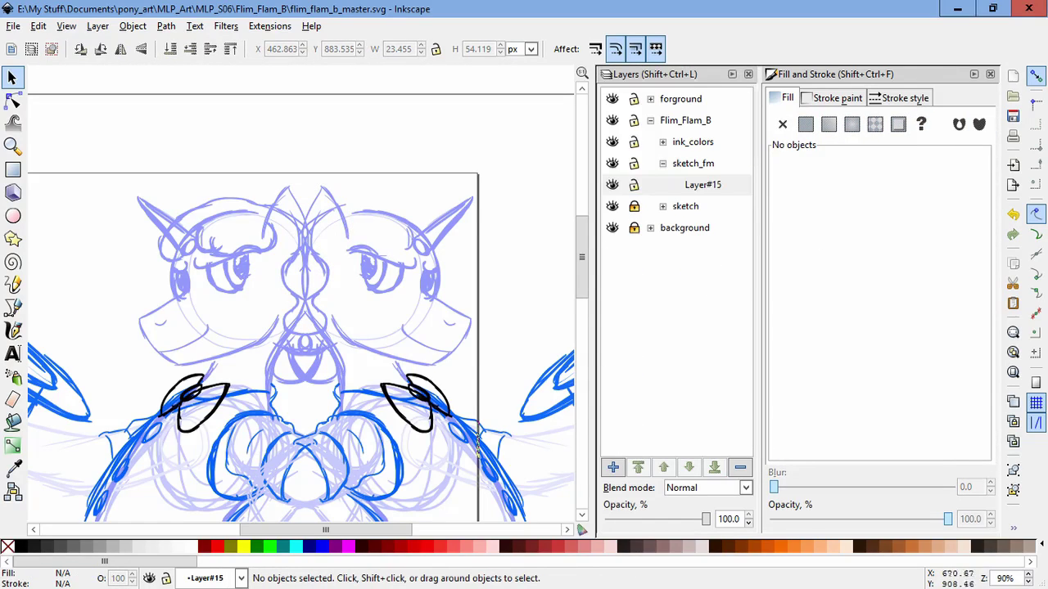
# - Delete the mirrored pony's curly mane strokes behind its head and down its neck
pyautogui.click(321, 220)
pyautogui.click(282, 291)
pyautogui.click(310, 271)
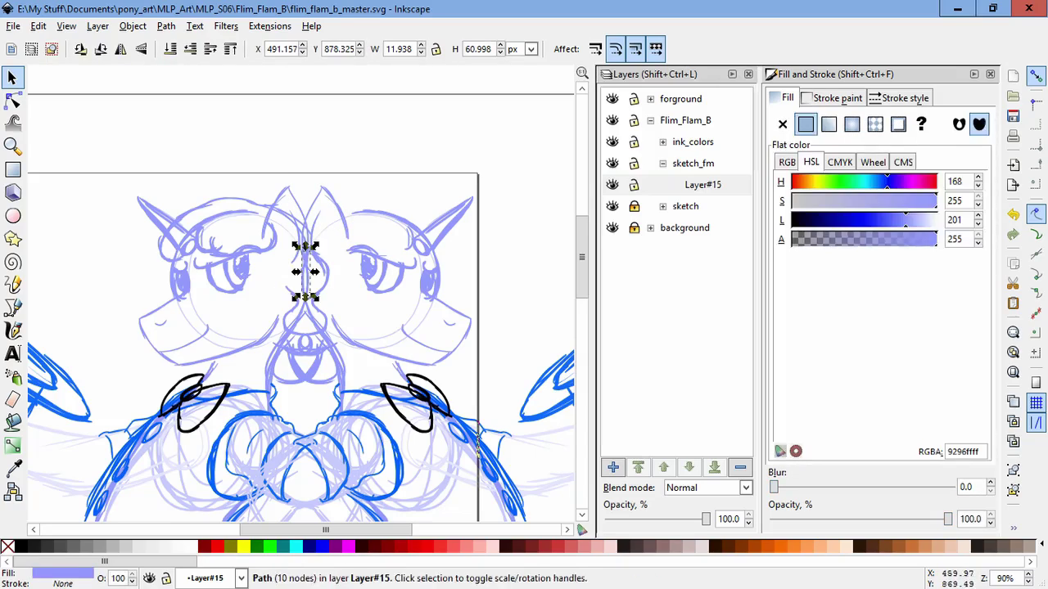
pyautogui.click(293, 323)
pyautogui.press('Tab')
pyautogui.press('Escape')
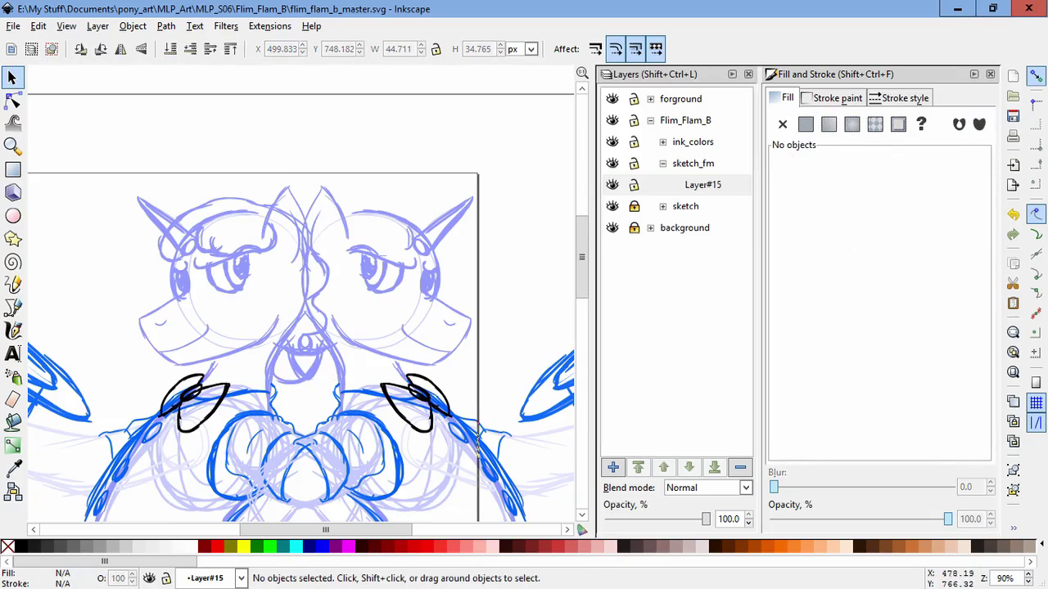
pyautogui.press('Tab')
pyautogui.press('Delete')
pyautogui.press('Delete')
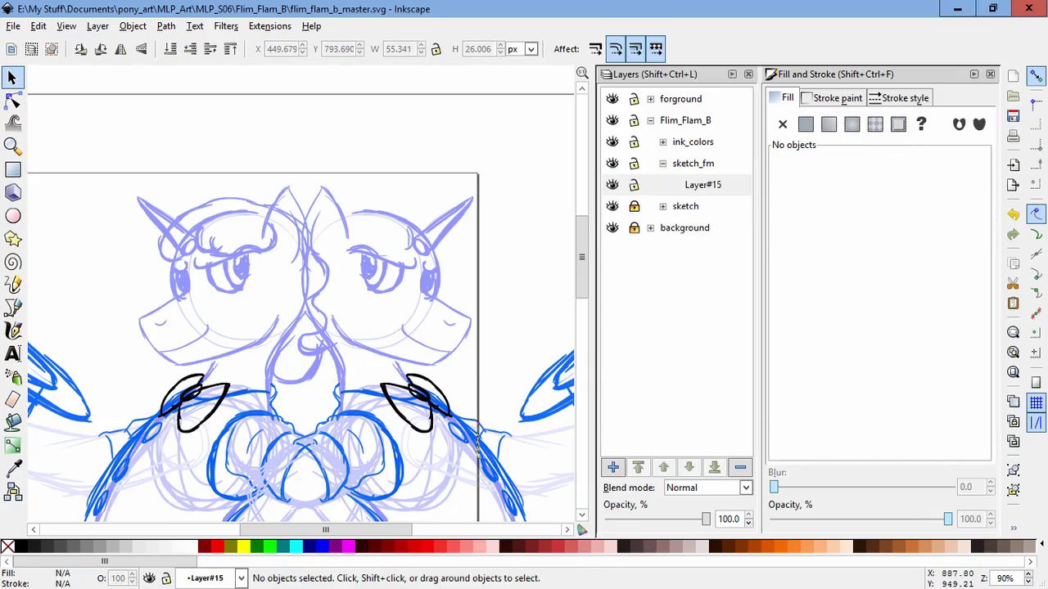
# - Add a layer between sketch_fm and sketch and paint white over the original pony's curly mane between the heads
pyautogui.hotkey('ctrl', 'shift', 'n')
pyautogui.press('Return')
pyautogui.press('c')
pyautogui.moveTo(318, 292); pyautogui.dragTo(309, 327)
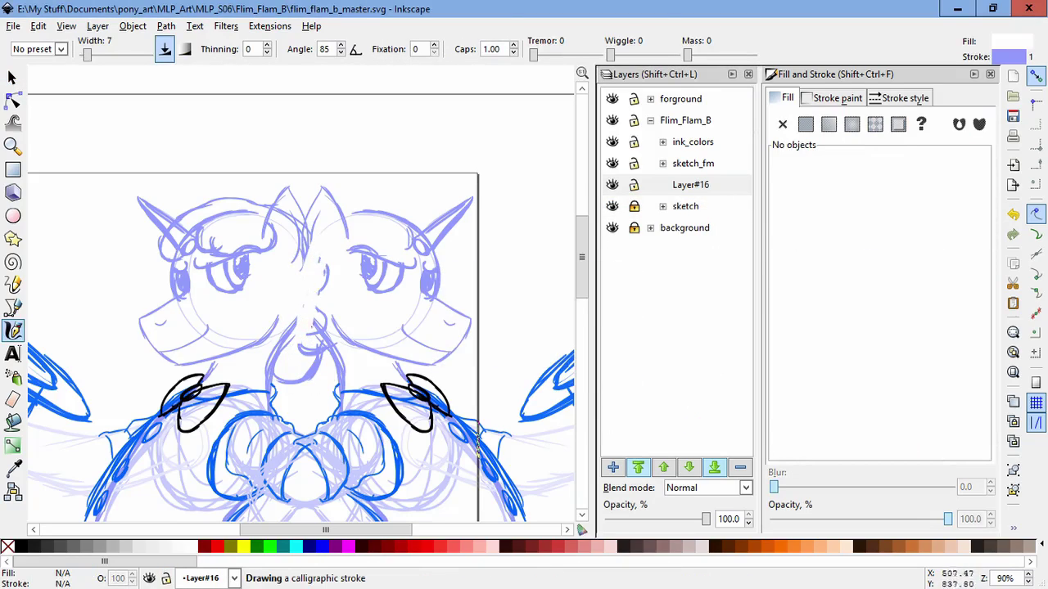
pyautogui.moveTo(320, 252); pyautogui.dragTo(320, 254)
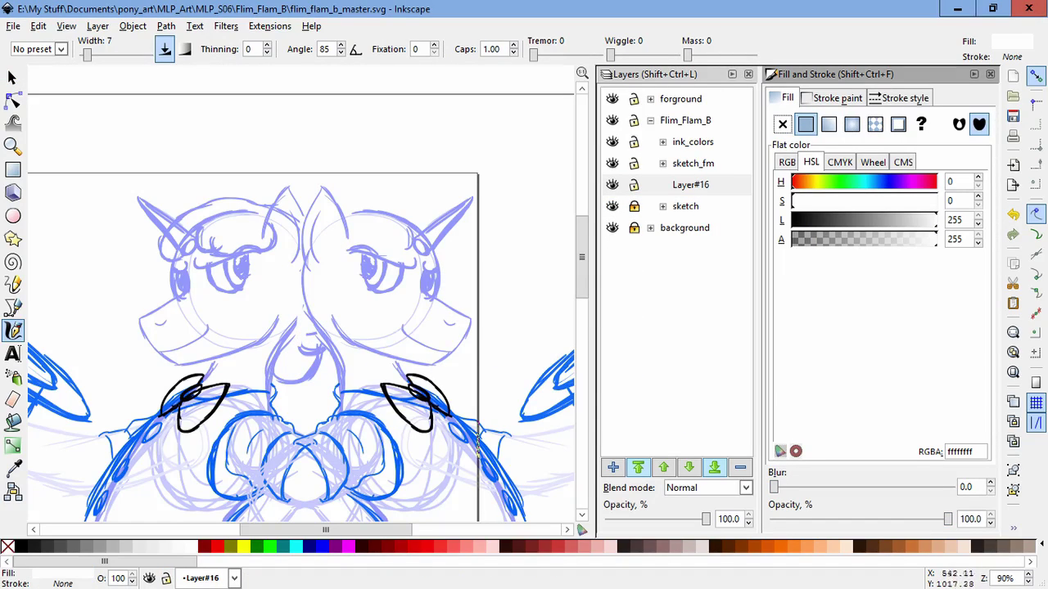
pyautogui.moveTo(279, 221)
pyautogui.mouseDown()
pyautogui.moveTo(287, 211)
pyautogui.moveTo(272, 275)
pyautogui.mouseUp()
pyautogui.scroll(3, 267, 178)
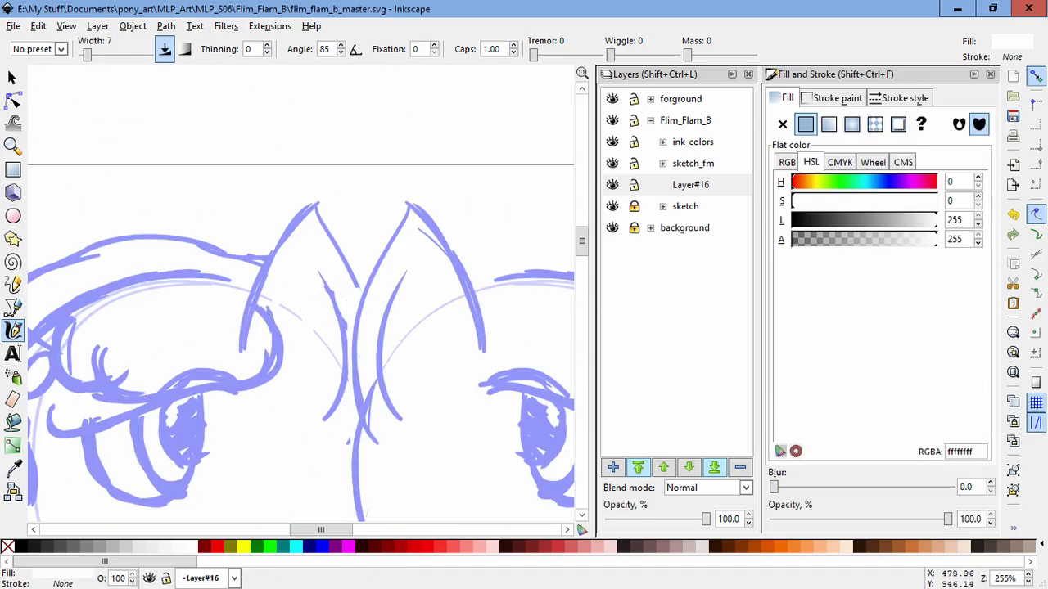
pyautogui.scroll(-3, 276, 351)
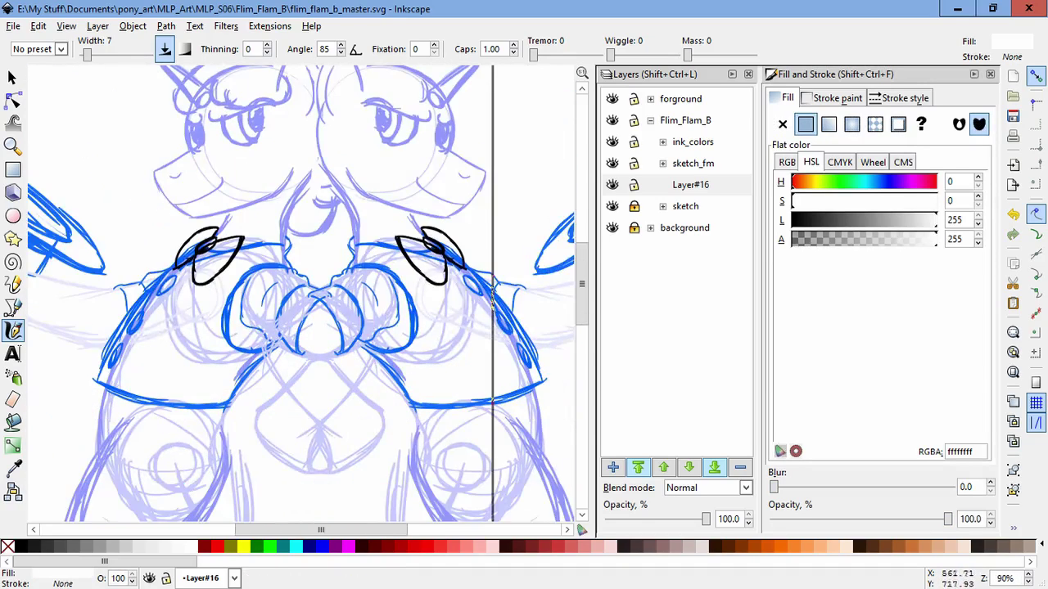
pyautogui.scroll(3, 492, 300)
pyautogui.moveTo(323, 372); pyautogui.dragTo(303, 438)
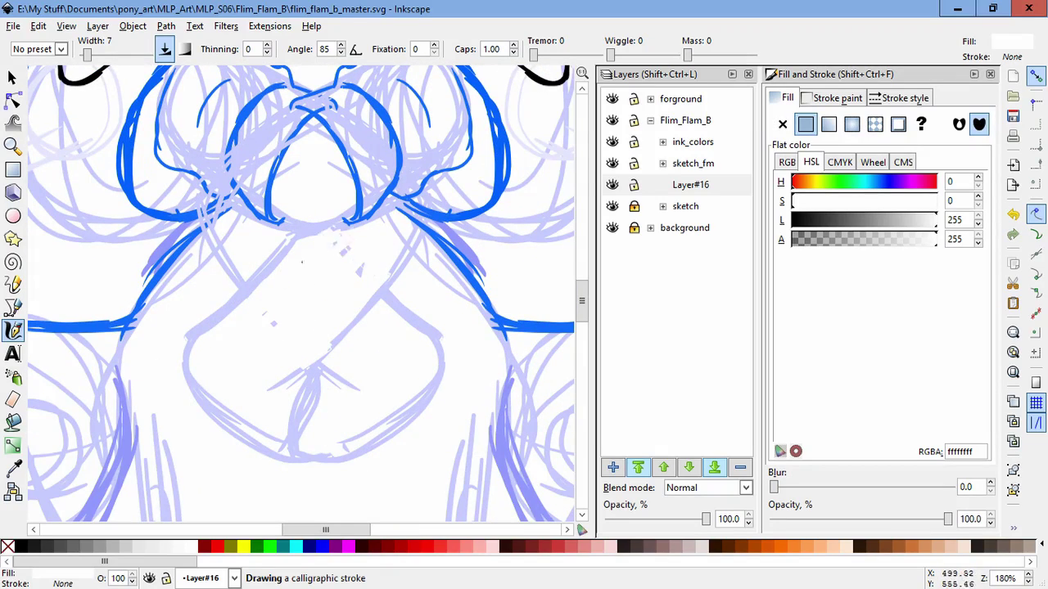
pyautogui.scroll(-2, 300, 293)
pyautogui.press('Escape')
# - Add a layer above sketch_fm and paint white over the crossing body lines between the two ponies below the vests
pyautogui.hotkey('ctrl', 'pageup')
pyautogui.hotkey('shift', 'ctrl', 'n')
pyautogui.press('Return')
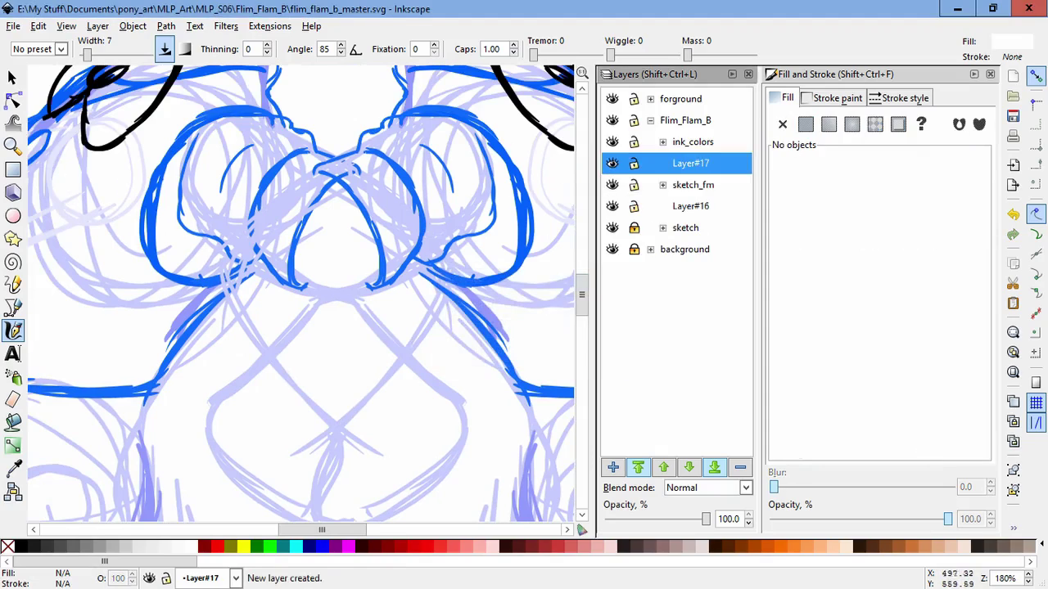
pyautogui.moveTo(386, 312); pyautogui.dragTo(354, 344)
pyautogui.moveTo(304, 384); pyautogui.dragTo(308, 453)
# - Paint white on Layer#16 over the original pony's lines where the two vests overlap in the middle
pyautogui.click(691, 206)
pyautogui.moveTo(370, 223)
pyautogui.mouseDown()
pyautogui.moveTo(271, 280)
pyautogui.moveTo(221, 384)
pyautogui.mouseUp()
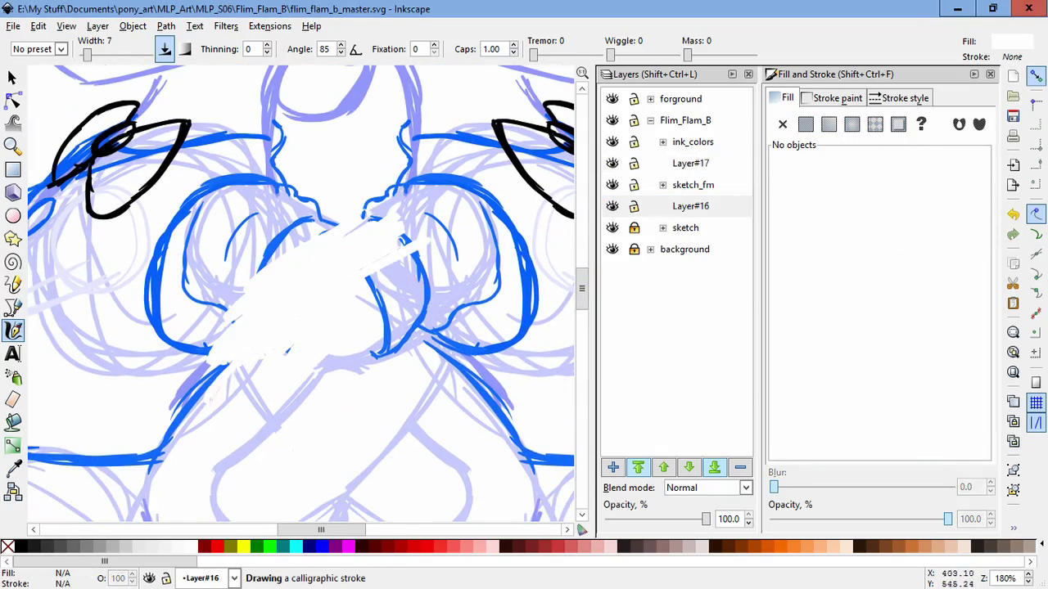
pyautogui.press('-')
pyautogui.press('-')
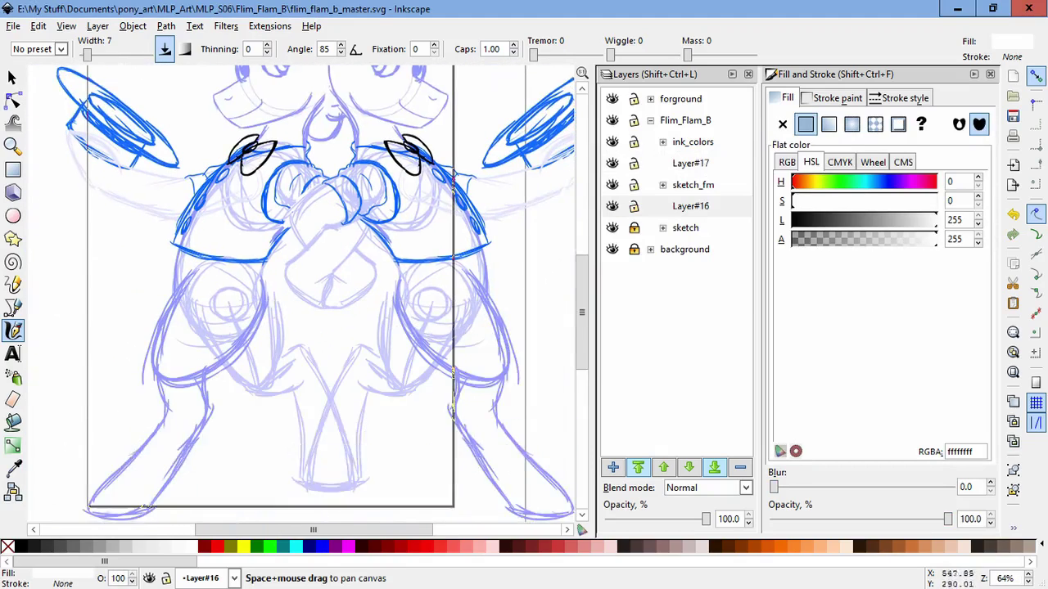
# - Paint white on Layer#17 over one pony's lines where the two inner legs cross near the ground
pyautogui.moveTo(501, 353); pyautogui.dragTo(501, 298)
pyautogui.click(690, 163)
pyautogui.press('+')
pyautogui.press('+')
pyautogui.moveTo(251, 315); pyautogui.dragTo(271, 266)
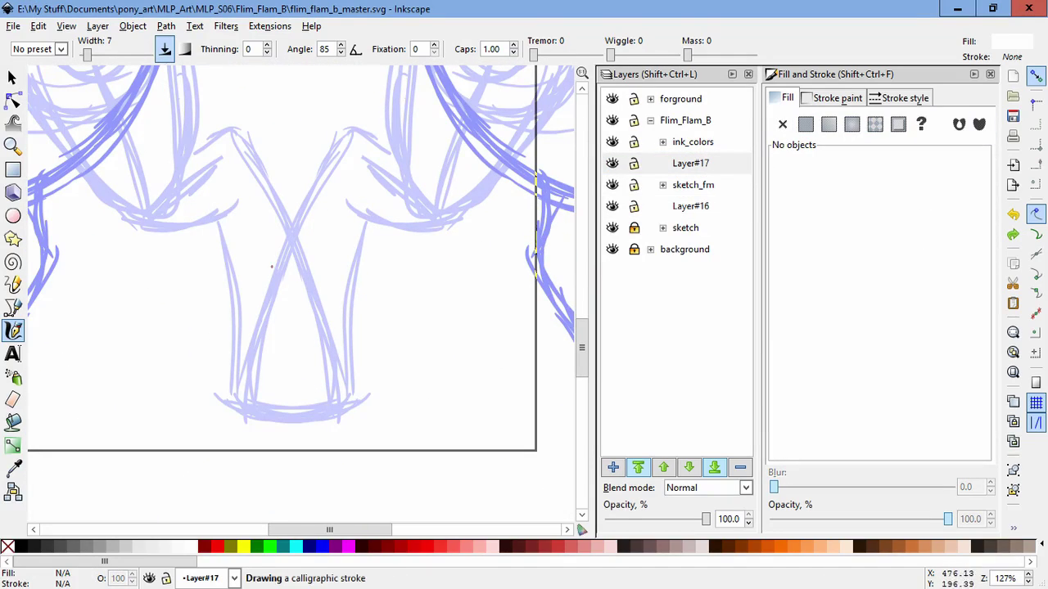
pyautogui.moveTo(286, 320); pyautogui.dragTo(278, 408)
pyautogui.press('-')
pyautogui.press('-')
pyautogui.press('-')
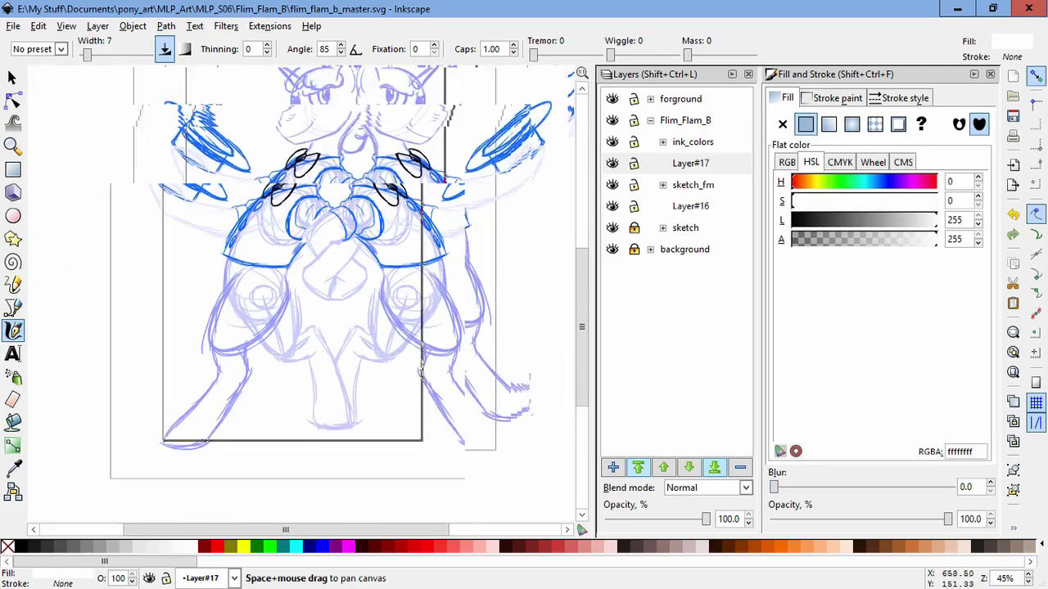
pyautogui.moveTo(496, 268); pyautogui.dragTo(501, 298)
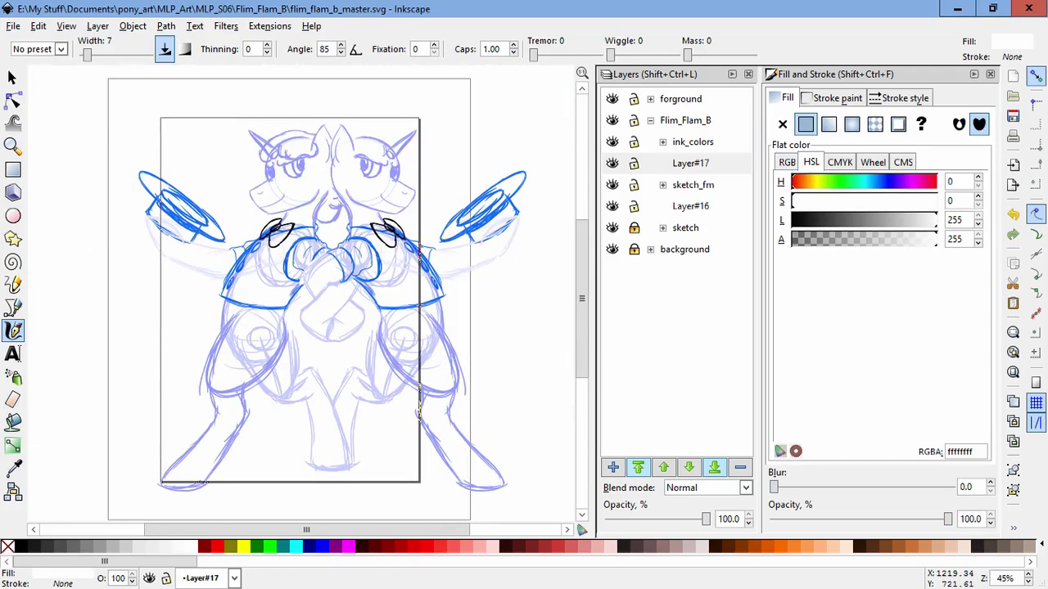
# - Lock the sketch_fm layer and delete the white cover stroke over the original pony's mane
pyautogui.press('s')
pyautogui.click(332, 200)
pyautogui.scroll(3, 332, 201)
pyautogui.click(254, 325)
pyautogui.scroll(2, 254, 325)
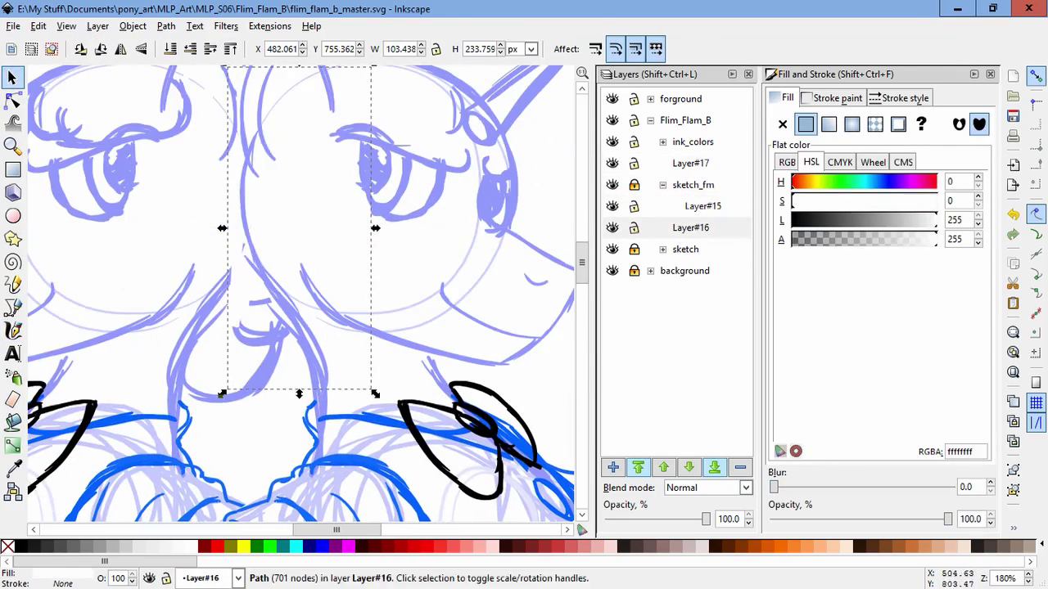
pyautogui.press('Escape')
pyautogui.hotkey('ctrl', 'pageup')
pyautogui.press('c')
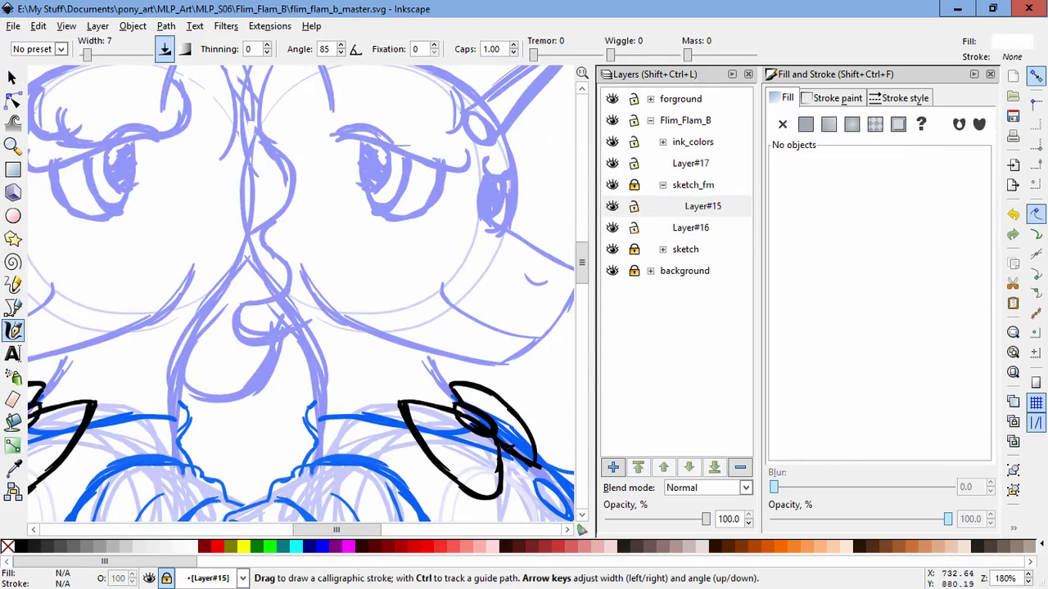
# - Repaint white on Layer#16 over the original pony's curly mane where it overlaps the mirrored head and neck
pyautogui.hotkey('ctrl', 'pagedown')
pyautogui.moveTo(316, 348); pyautogui.dragTo(252, 200)
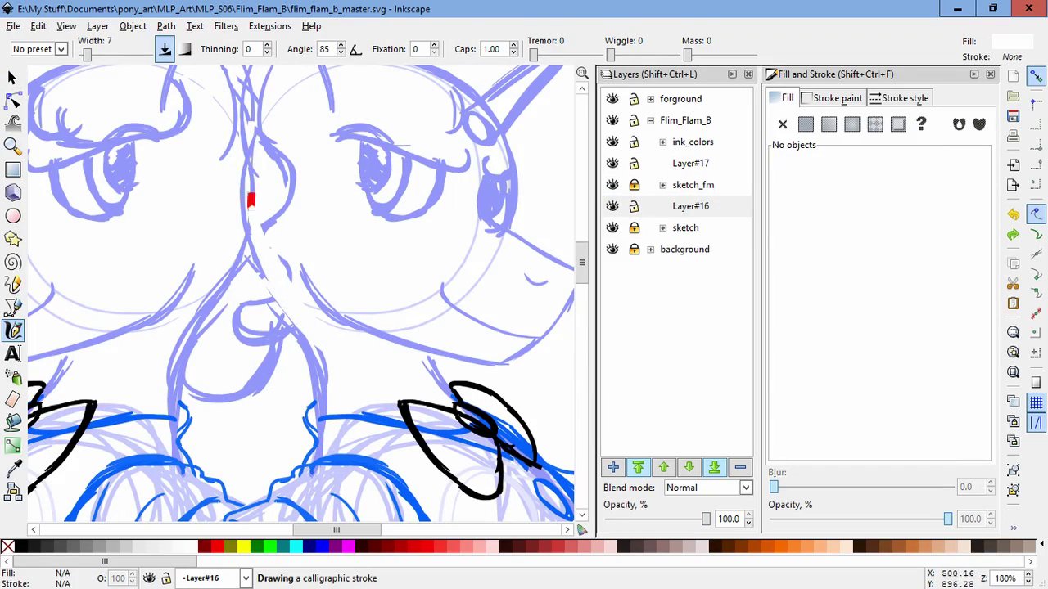
pyautogui.press('-')
pyautogui.press('-')
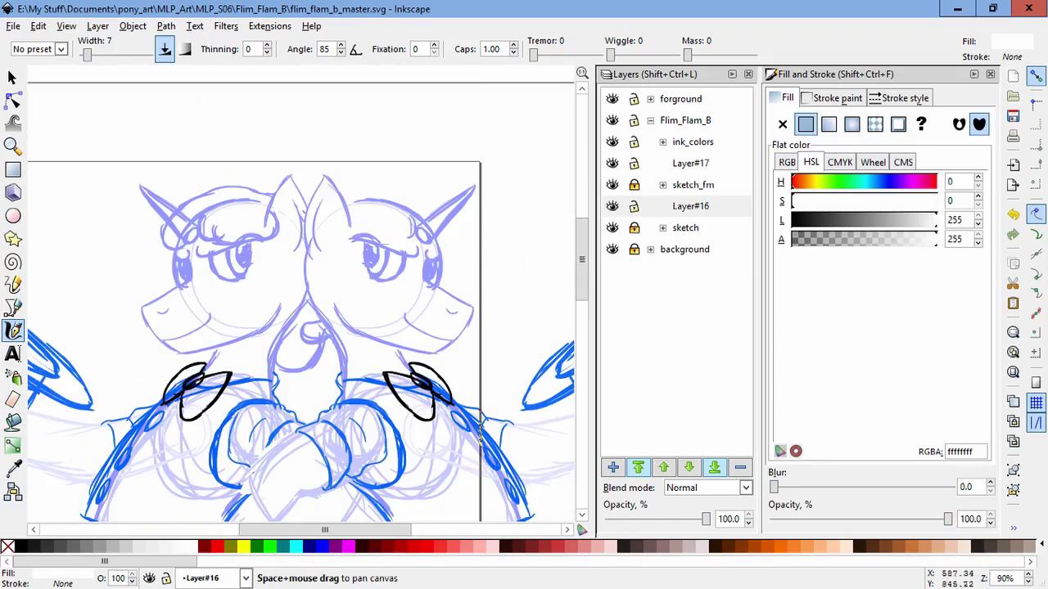
# - Unlock sketch_fm, add a layer above Layer#15 inside it, and set the calligraphy colour to dark red be0000
pyautogui.press('Escape')
pyautogui.hotkey('ctrl', 'pageup')
pyautogui.hotkey('ctrl', 'shift', 'n')
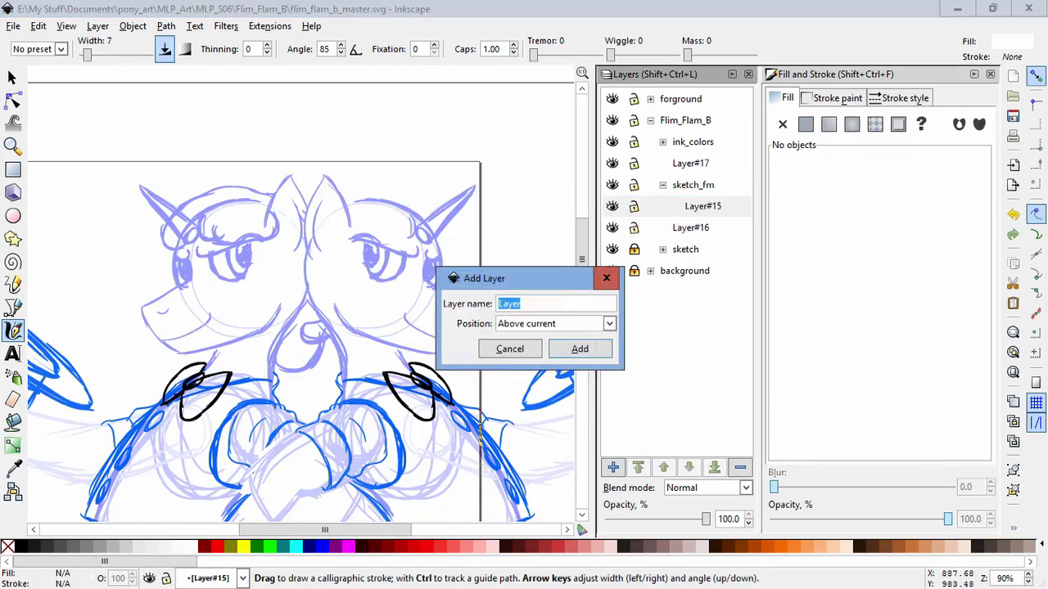
pyautogui.press('Return')
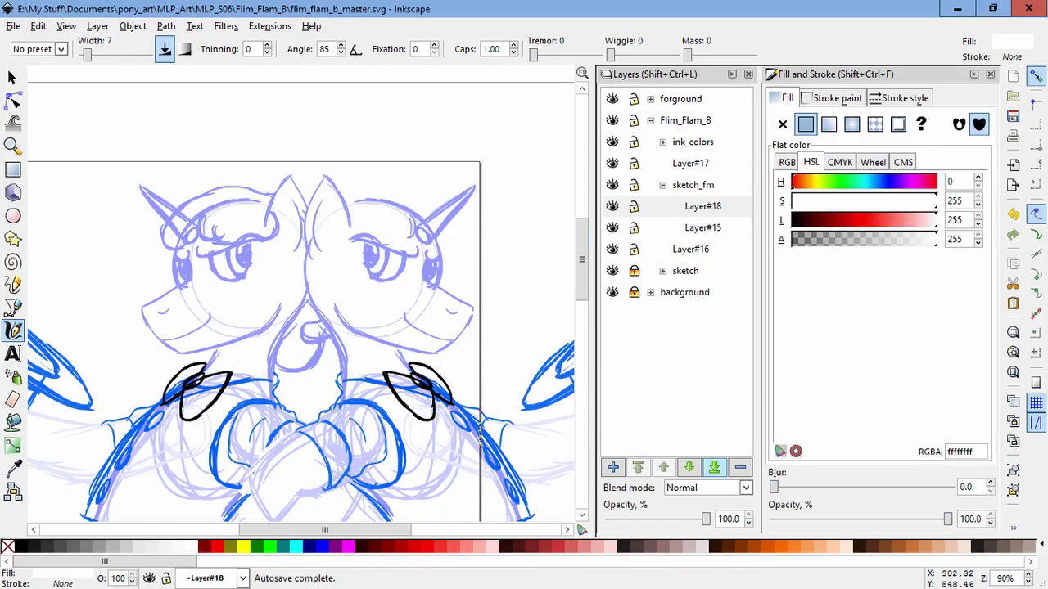
pyautogui.moveTo(497, 222); pyautogui.dragTo(454, 315)
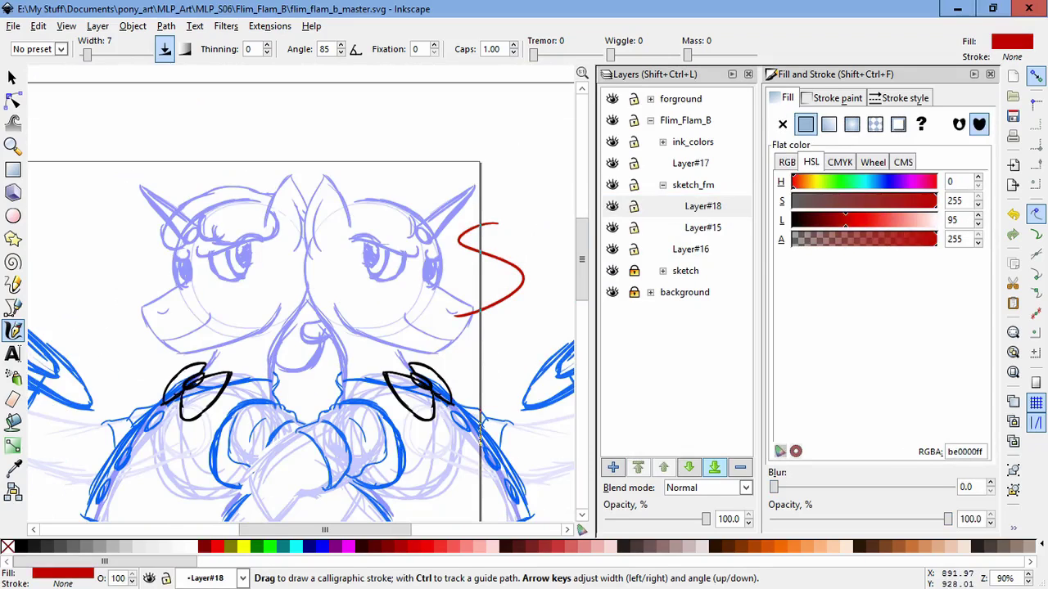
pyautogui.press('Escape')
# - Sketch a red swooping forelock across the mirrored pony's forehead, with its curled tip beyond the horn's base
pyautogui.scroll(3, 381, 216)
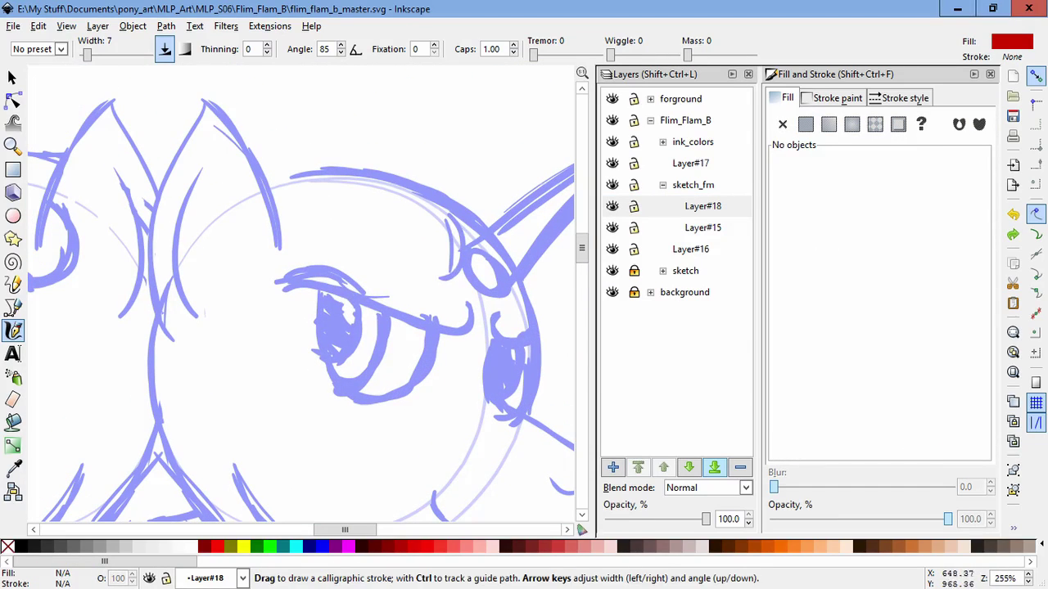
pyautogui.moveTo(220, 264); pyautogui.dragTo(458, 217)
pyautogui.moveTo(223, 202); pyautogui.dragTo(398, 217)
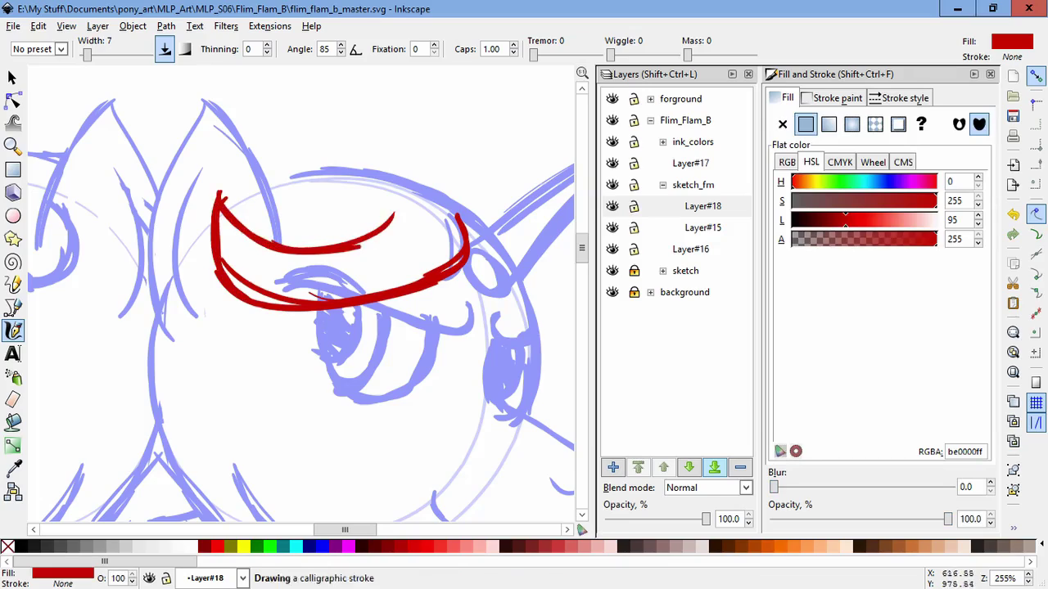
pyautogui.hscroll(5, 393, 245)
pyautogui.moveTo(283, 213); pyautogui.dragTo(309, 244)
pyautogui.moveTo(337, 286)
pyautogui.mouseDown()
pyautogui.moveTo(409, 274)
pyautogui.moveTo(384, 266)
pyautogui.mouseUp()
pyautogui.hotkey('ctrl', 'z')
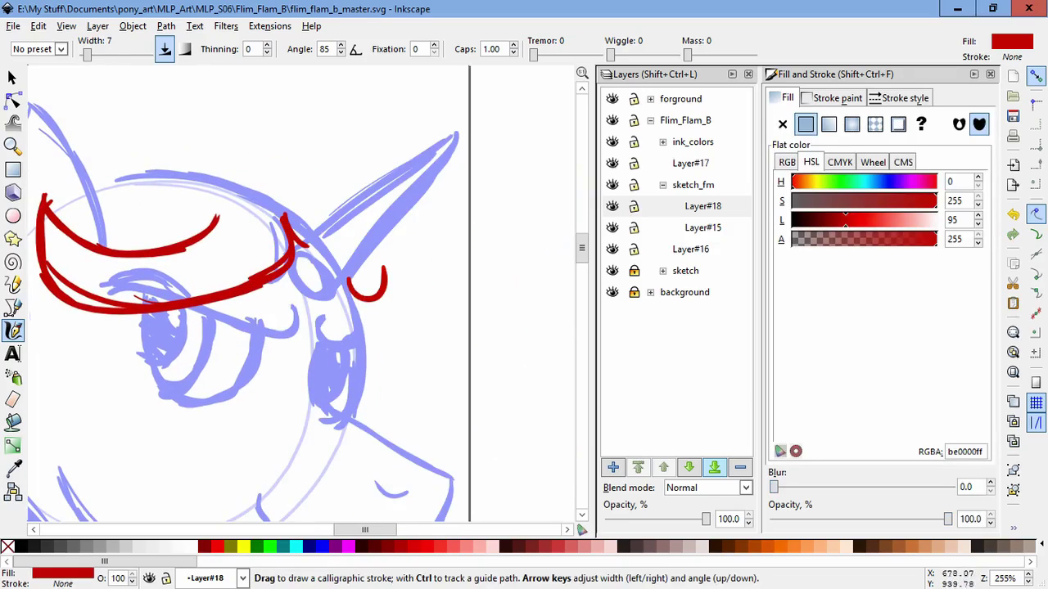
pyautogui.moveTo(309, 210); pyautogui.dragTo(324, 221)
pyautogui.moveTo(245, 287); pyautogui.dragTo(323, 311)
# - Sketch a red moustache with a curled tip on the mirrored pony's muzzle and reposition the curl's strokes
pyautogui.moveTo(123, 269)
pyautogui.mouseDown()
pyautogui.moveTo(167, 282)
pyautogui.moveTo(134, 97)
pyautogui.mouseUp()
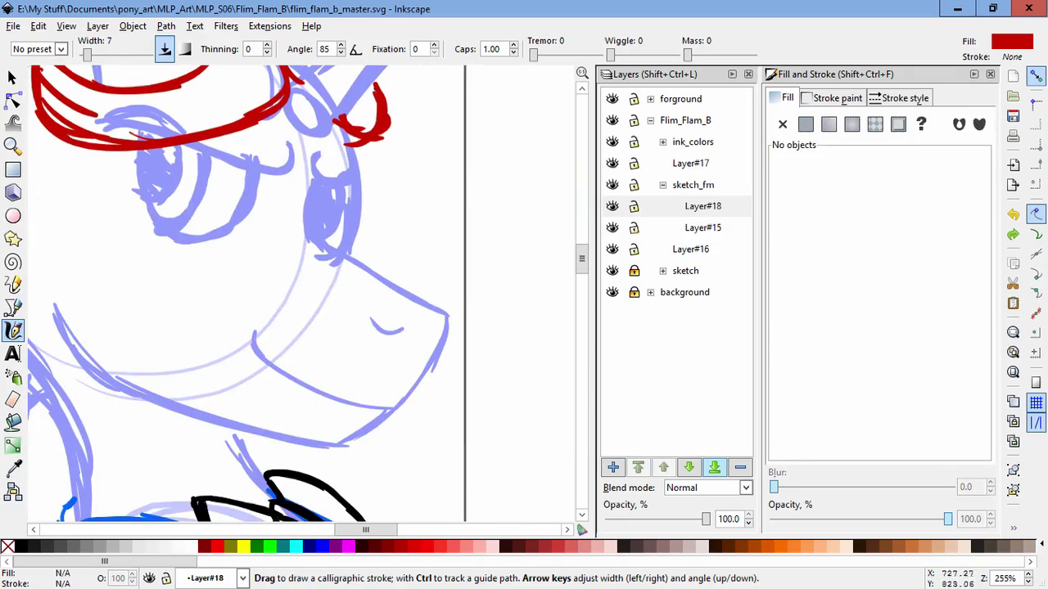
pyautogui.moveTo(438, 342)
pyautogui.mouseDown()
pyautogui.moveTo(398, 360)
pyautogui.moveTo(290, 338)
pyautogui.moveTo(434, 369)
pyautogui.moveTo(337, 389)
pyautogui.mouseUp()
pyautogui.moveTo(365, 356)
pyautogui.mouseDown()
pyautogui.moveTo(342, 395)
pyautogui.moveTo(364, 414)
pyautogui.mouseUp()
pyautogui.moveTo(370, 409)
pyautogui.mouseDown()
pyautogui.moveTo(377, 382)
pyautogui.moveTo(327, 356)
pyautogui.mouseUp()
pyautogui.press('s')
pyautogui.moveTo(270, 283); pyautogui.dragTo(352, 410)
pyautogui.moveTo(308, 352)
pyautogui.mouseDown()
pyautogui.moveTo(323, 348)
pyautogui.moveTo(307, 348)
pyautogui.mouseUp()
pyautogui.moveTo(305, 288); pyautogui.dragTo(304, 298)
pyautogui.moveTo(277, 340); pyautogui.dragTo(274, 340)
pyautogui.click(368, 344)
# - Lock Layer#15, Layer#16 and Layer#17, keeping the red hair layer, Layer#18, active and editable
pyautogui.scroll(-4, 368, 344)
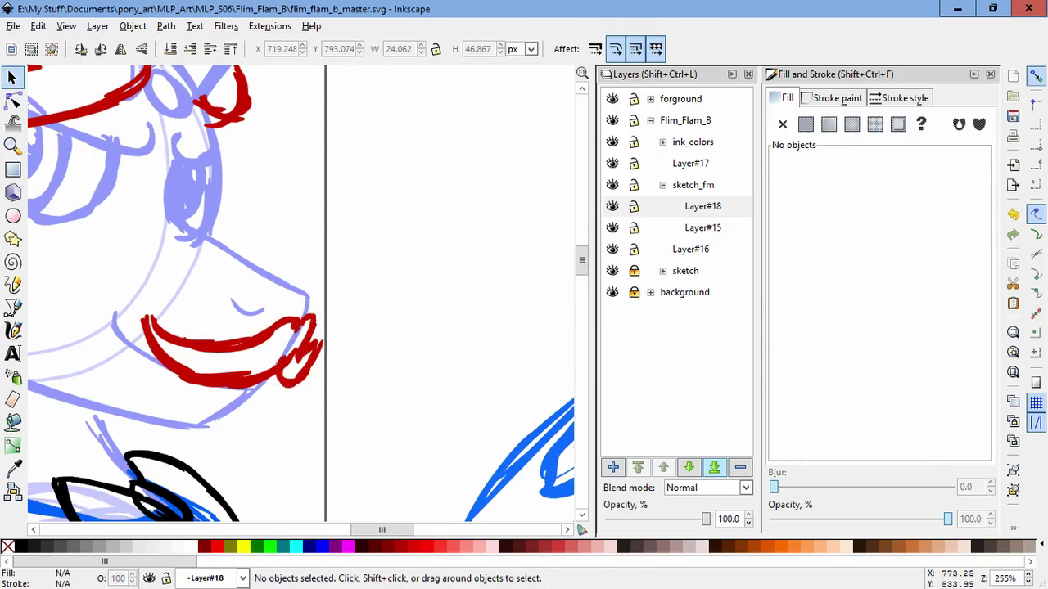
pyautogui.scroll(-1, 303, 328)
pyautogui.hscroll(-1, 303, 327)
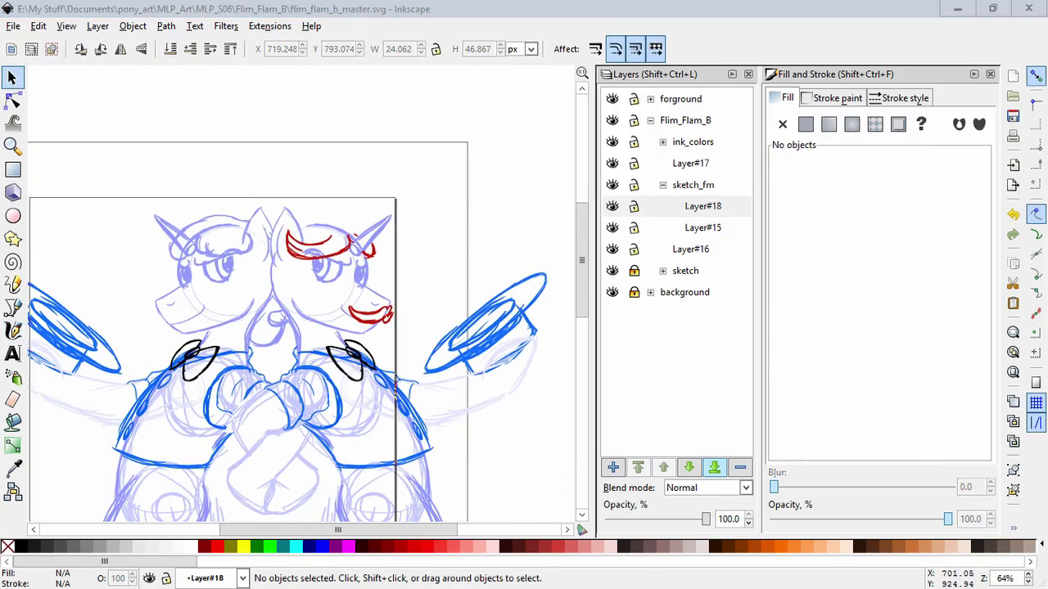
pyautogui.click(702, 205)
pyautogui.click(633, 228)
pyautogui.click(634, 248)
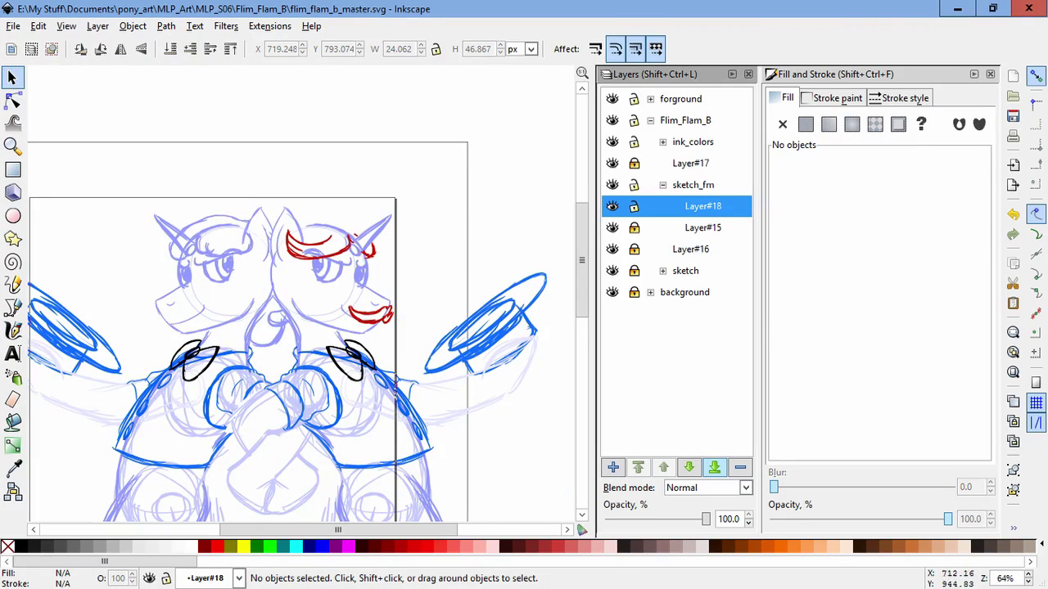
# - Connect the upper edge of the red forelock to the horn's base with a curved stroke
pyautogui.press('c')
pyautogui.scroll(4, 322, 240)
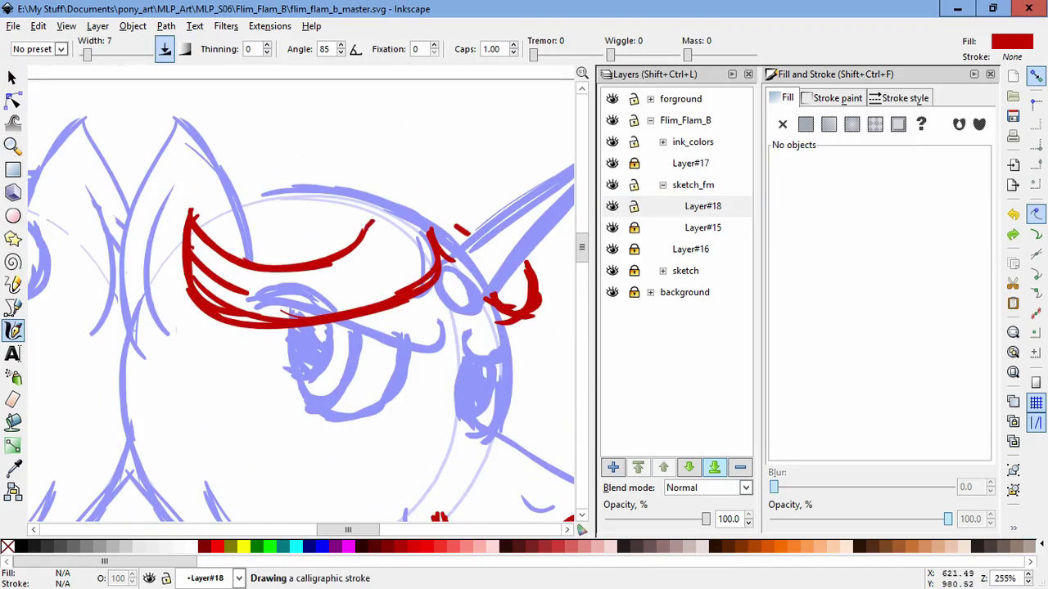
pyautogui.moveTo(373, 219); pyautogui.dragTo(465, 232)
# - Add a layer above Layer#18 and sketch the arched red hair top from the ear to the horn
pyautogui.hotkey('ctrl', 'shift', 'n')
pyautogui.press('Return')
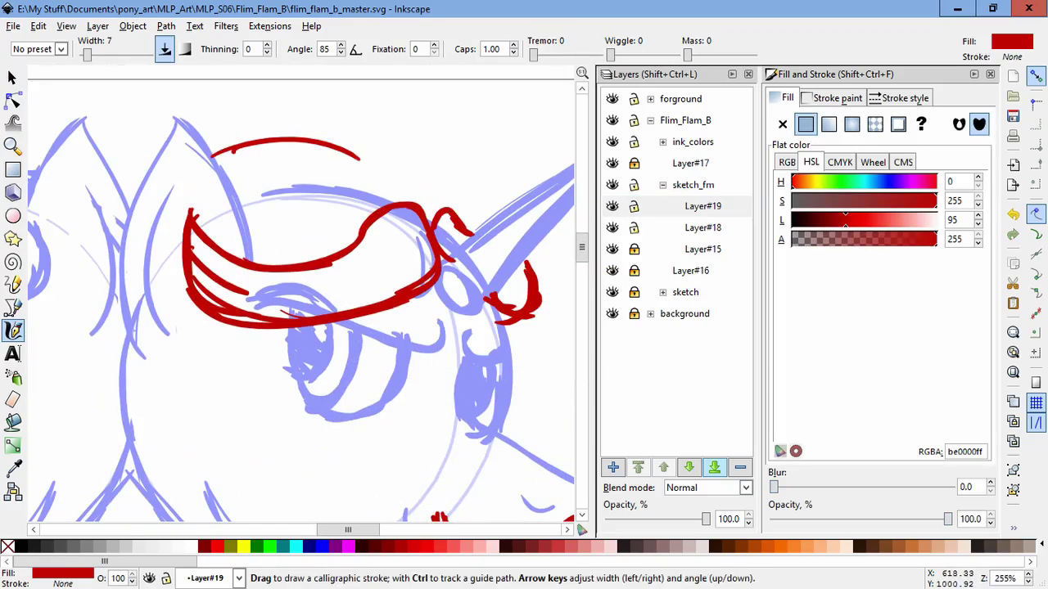
pyautogui.moveTo(426, 203)
pyautogui.mouseDown()
pyautogui.moveTo(262, 144)
pyautogui.moveTo(188, 177)
pyautogui.mouseUp()
pyautogui.hotkey('ctrl', 'z')
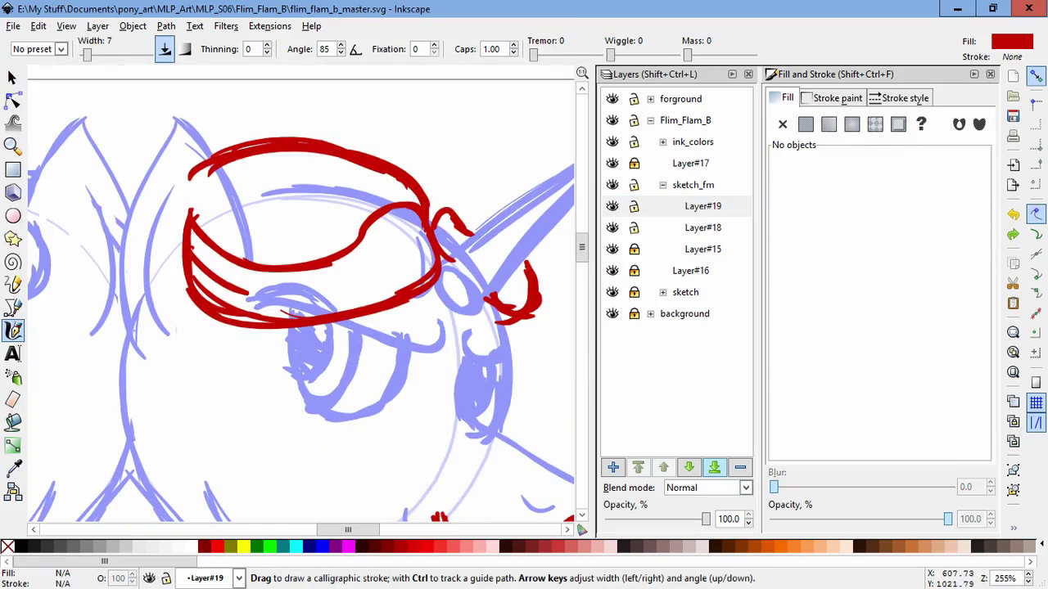
pyautogui.moveTo(455, 211); pyautogui.dragTo(366, 147)
pyautogui.hscroll(-3, 301, 315)
pyautogui.hscroll(4, 301, 301)
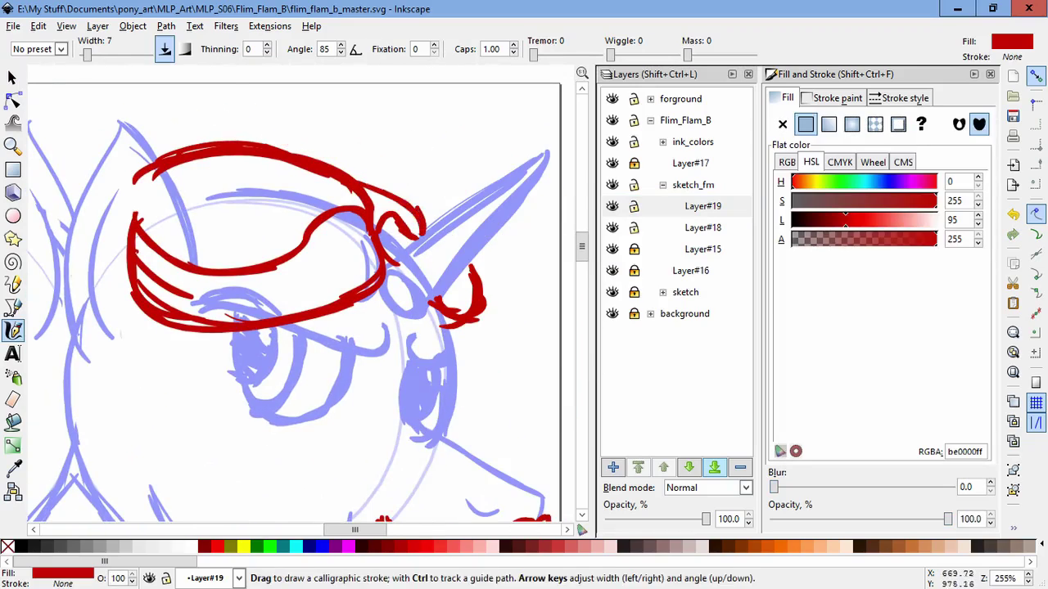
# - Sketch the mirrored pony's red mane in pointed zigzag locks behind the head and down the neck
pyautogui.hscroll(-6, 301, 301)
pyautogui.scroll(-3, 301, 301)
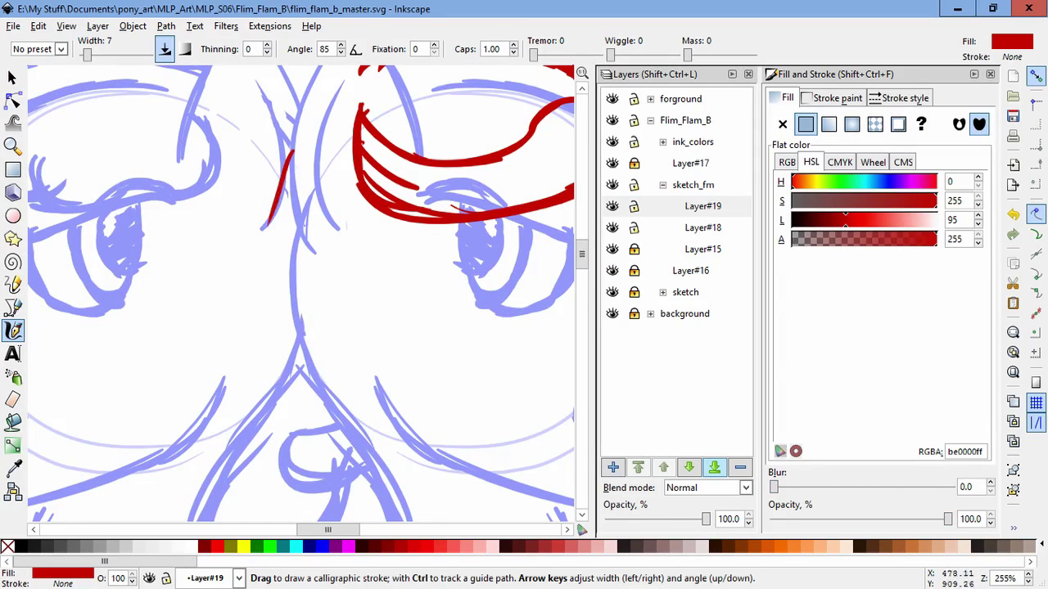
pyautogui.scroll(-3, 302, 293)
pyautogui.moveTo(182, 236); pyautogui.dragTo(263, 319)
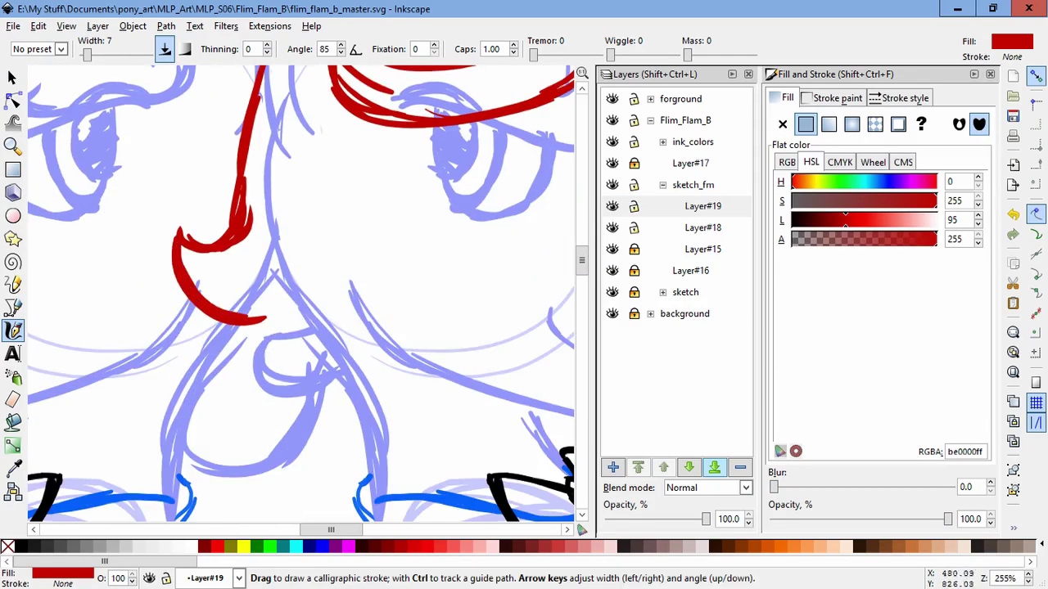
pyautogui.moveTo(152, 395)
pyautogui.mouseDown()
pyautogui.moveTo(258, 422)
pyautogui.moveTo(327, 395)
pyautogui.moveTo(270, 494)
pyautogui.moveTo(379, 442)
pyautogui.mouseUp()
pyautogui.moveTo(151, 385); pyautogui.dragTo(187, 434)
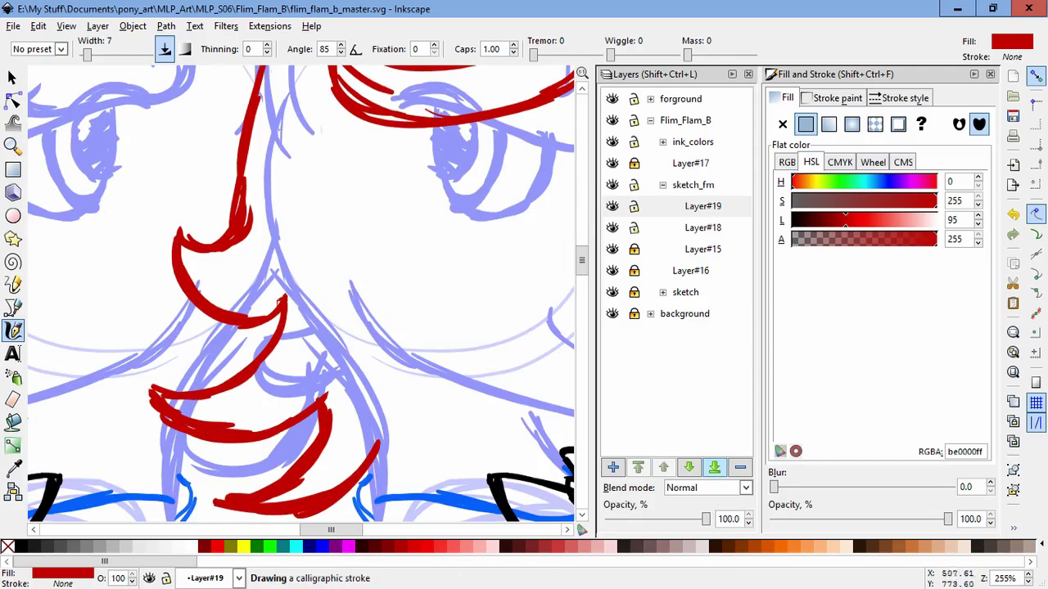
pyautogui.scroll(-2, 301, 293)
pyautogui.scroll(-4, 494, 449)
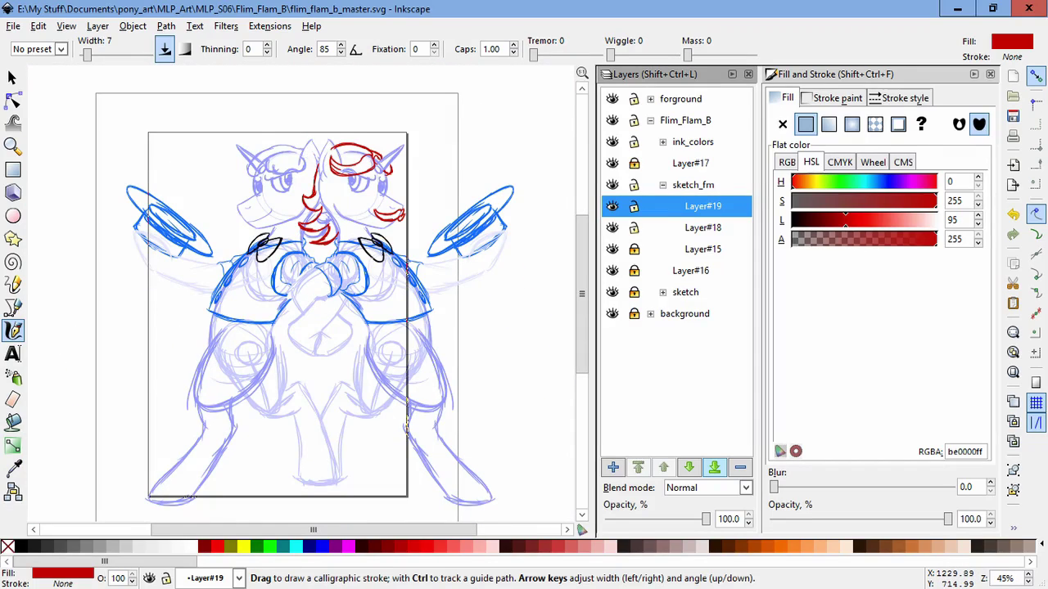
# - Unlock the sketch layer and select all objects in every unlocked layer
pyautogui.click(663, 185)
pyautogui.press('s')
pyautogui.scroll(-2, 303, 294)
pyautogui.hotkey('ctrl', 'alt', 'a')
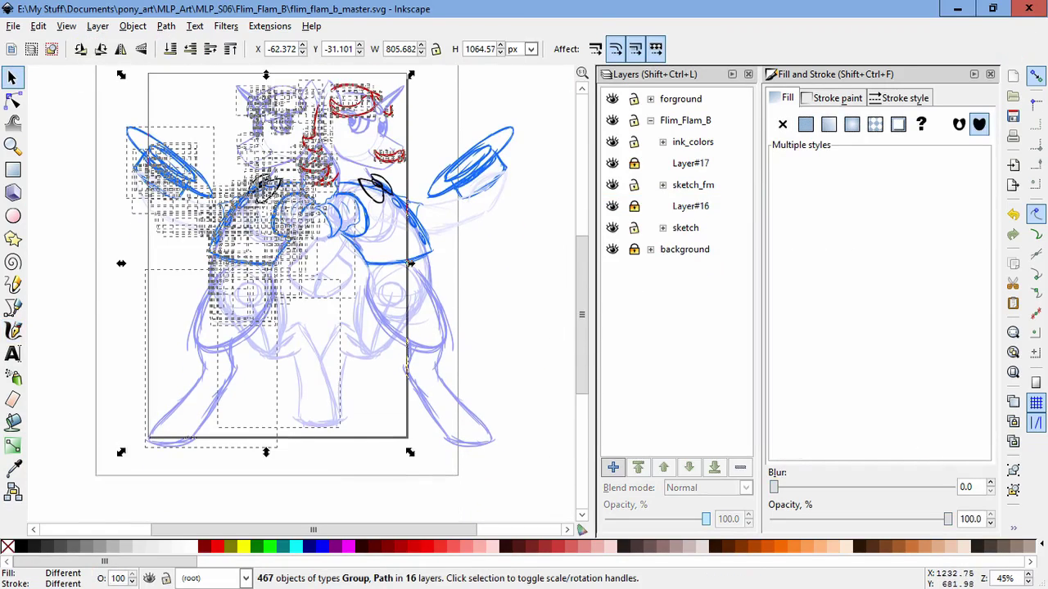
# - Unlock Layer#15 inside sketch_fm and reselect all objects so that both ponies are included
pyautogui.click(663, 185)
pyautogui.press('Escape')
pyautogui.press('-')
pyautogui.press('-')
pyautogui.hotkey('ctrl', 'alt', 'a')
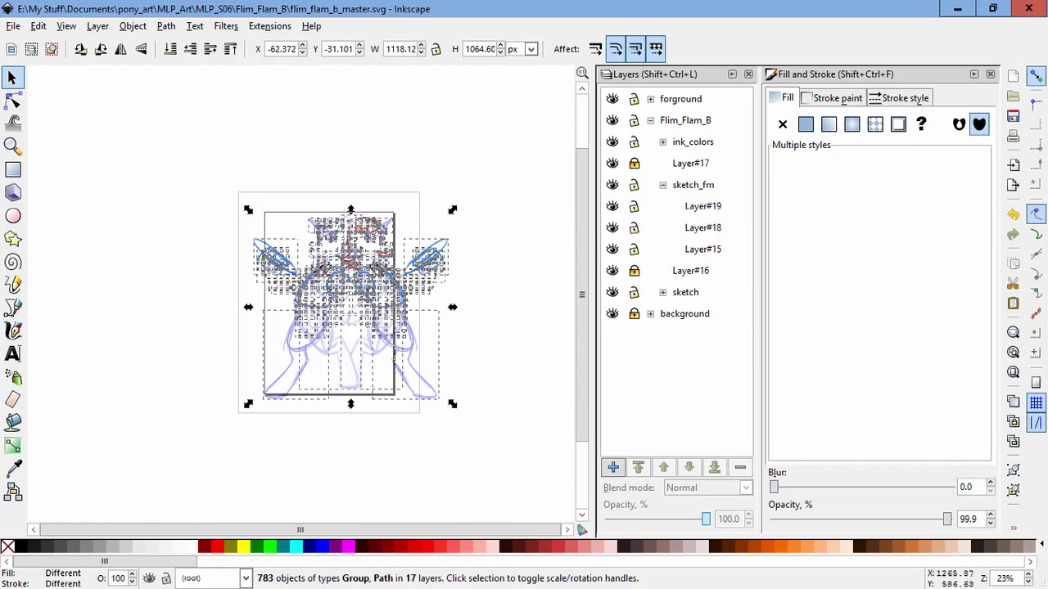
# - Scale the whole selected drawing of both ponies down proportionally to about 775 × 738 px
pyautogui.moveTo(452, 210); pyautogui.dragTo(403, 257)
pyautogui.scroll(1, 483, 311)
pyautogui.scroll(1, 483, 278)
pyautogui.moveTo(472, 201); pyautogui.dragTo(447, 224)
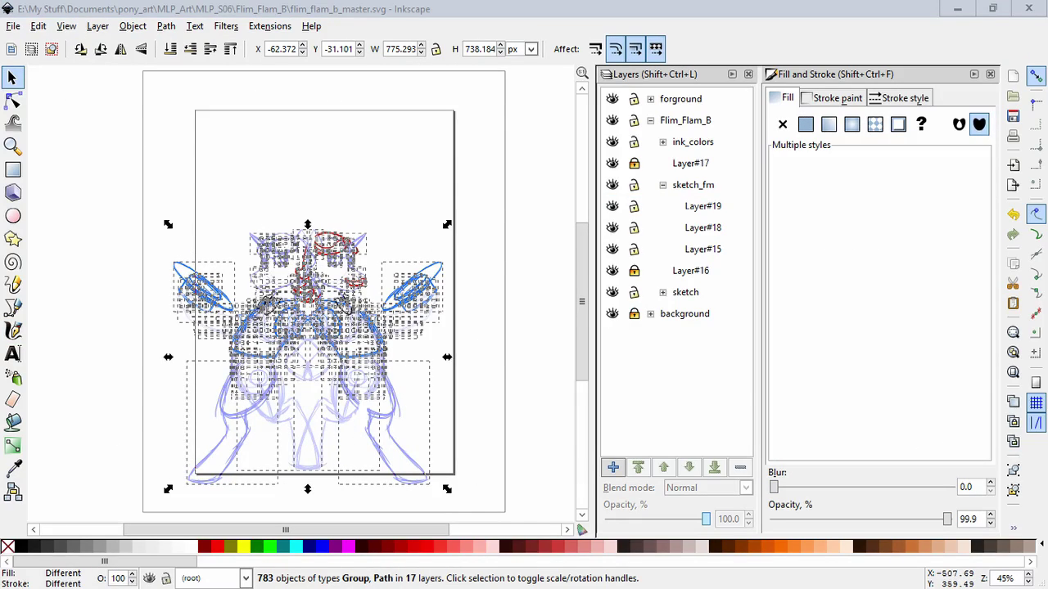
# - Move the scaled ponies right and up to about X -15.6, Y 157.1 px and save the document
pyautogui.press('Right')
pyautogui.press('Right')
pyautogui.press('Right')
pyautogui.press('Right')
pyautogui.press('Right')
pyautogui.press('Right')
pyautogui.press('Right')
pyautogui.press('Right')
pyautogui.press('Right')
pyautogui.press('Right')
pyautogui.press('Right')
pyautogui.press('Right')
pyautogui.press('Right')
pyautogui.press('Right')
pyautogui.press('Right')
pyautogui.press('Right')
pyautogui.press('Right')
pyautogui.press('Right')
pyautogui.press('Right')
pyautogui.press('Right')
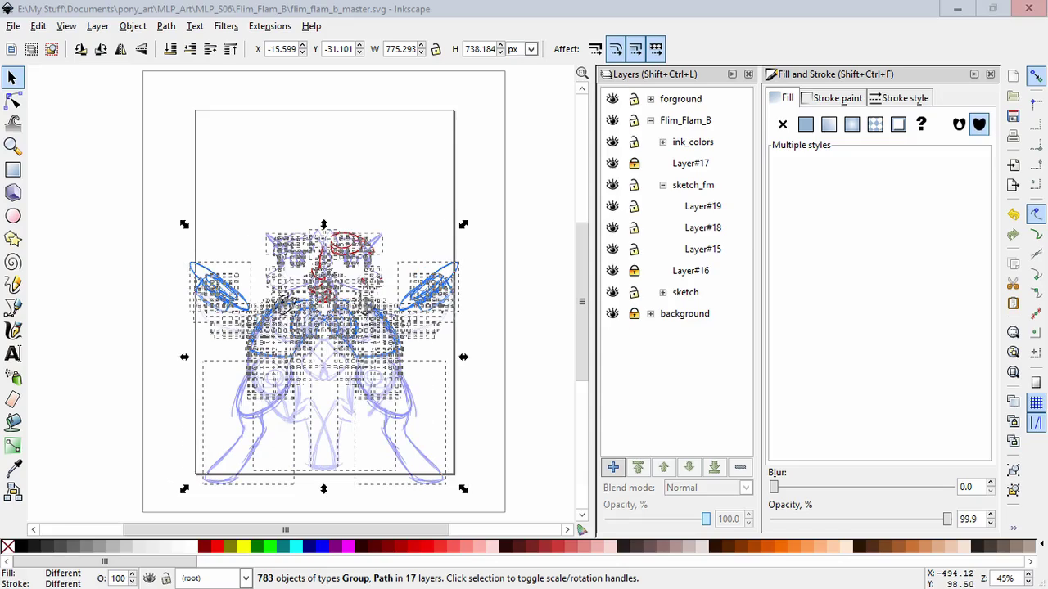
pyautogui.hotkey('shift', 'Up')
pyautogui.hotkey('shift', 'Up')
pyautogui.hotkey('shift', 'Up')
pyautogui.hotkey('shift', 'Up')
pyautogui.hotkey('shift', 'Up')
pyautogui.hotkey('shift', 'Up')
pyautogui.hotkey('shift', 'Up')
pyautogui.hotkey('shift', 'Up')
pyautogui.hotkey('shift', 'Up')
pyautogui.press('Escape')
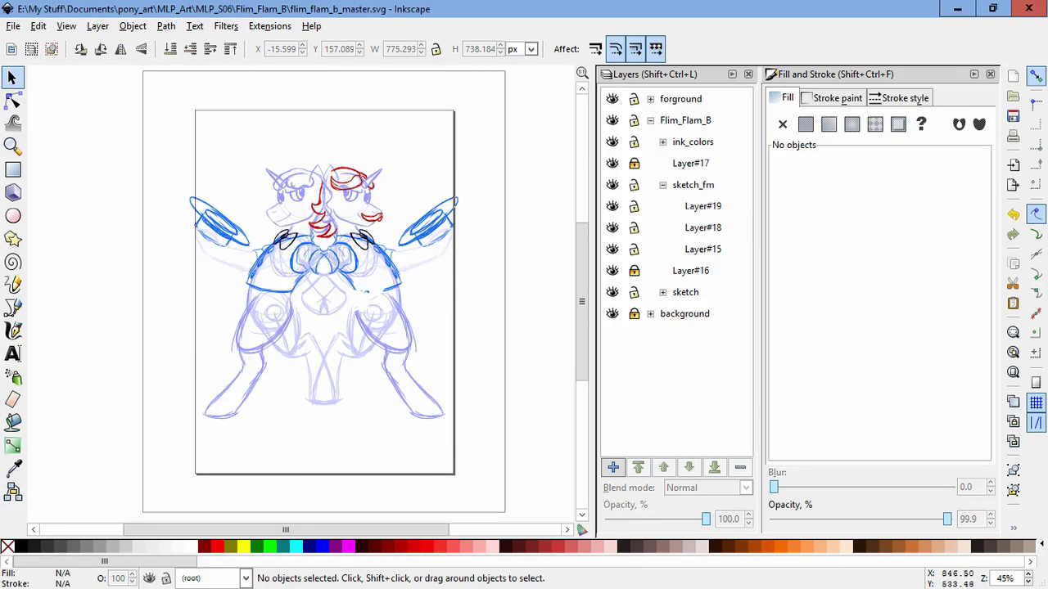
pyautogui.press('5')
pyautogui.hotkey('ctrl', 's')
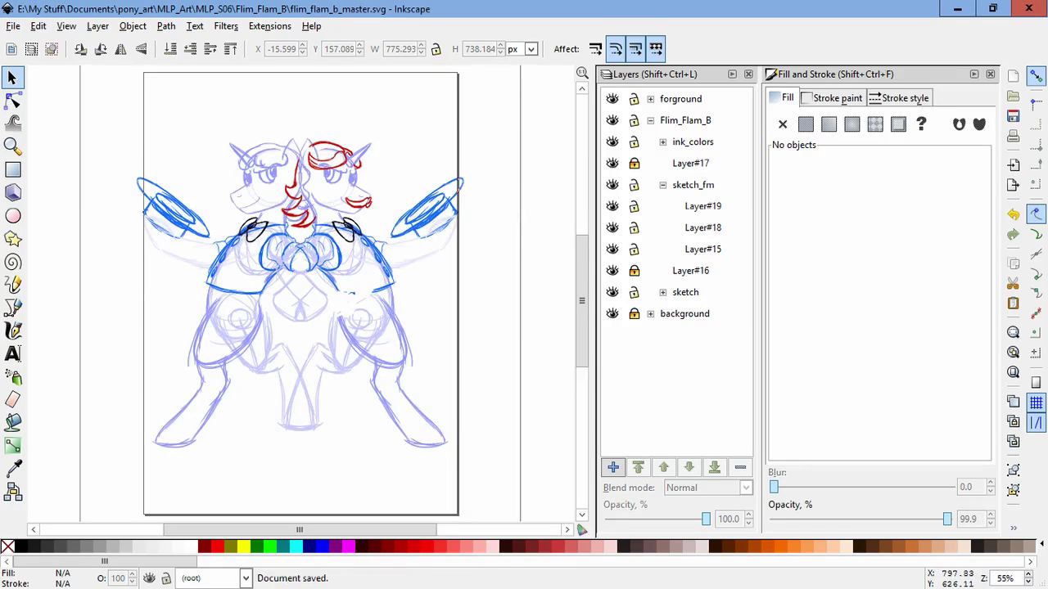
# - Delete the locked Layer#17 and Layer#16 from Flim_Flam_B
pyautogui.press('z')
pyautogui.click(691, 163)
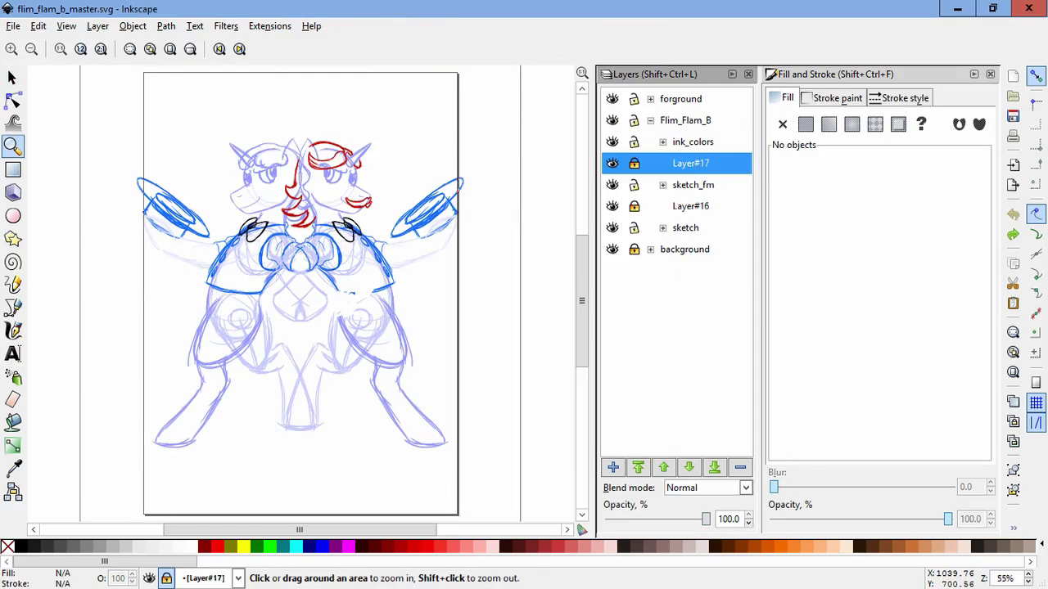
pyautogui.click(740, 468)
pyautogui.click(662, 141)
pyautogui.click(690, 184)
pyautogui.click(740, 468)
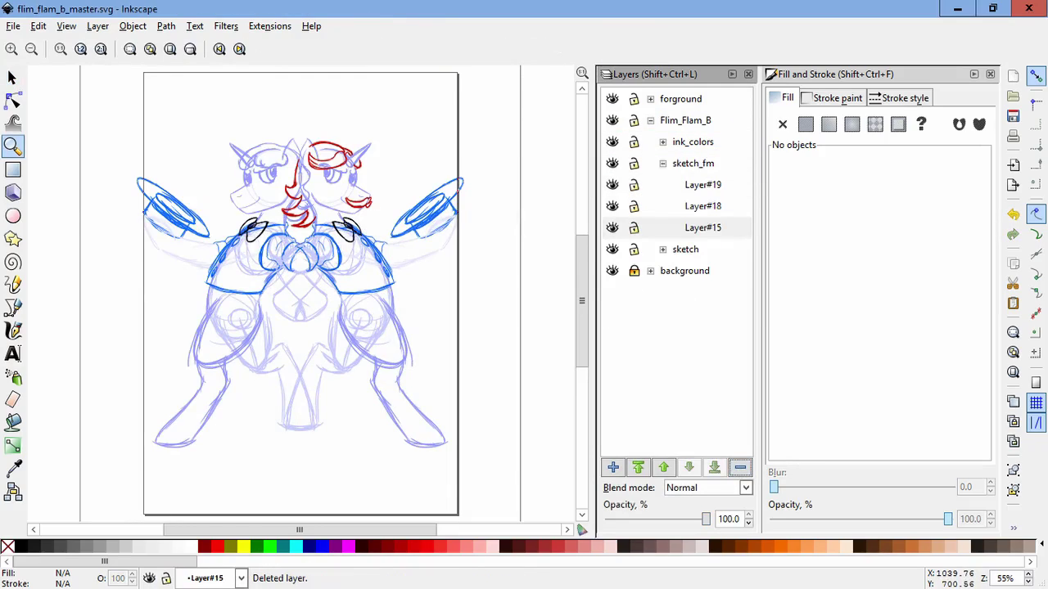
# - Make Layer#1 inside sketch_f of the forground layer active for calligraphic drawing
pyautogui.click(662, 163)
pyautogui.click(650, 98)
pyautogui.click(688, 120)
pyautogui.click(700, 142)
pyautogui.press('c')
pyautogui.moveTo(237, 282); pyautogui.dragTo(348, 385)
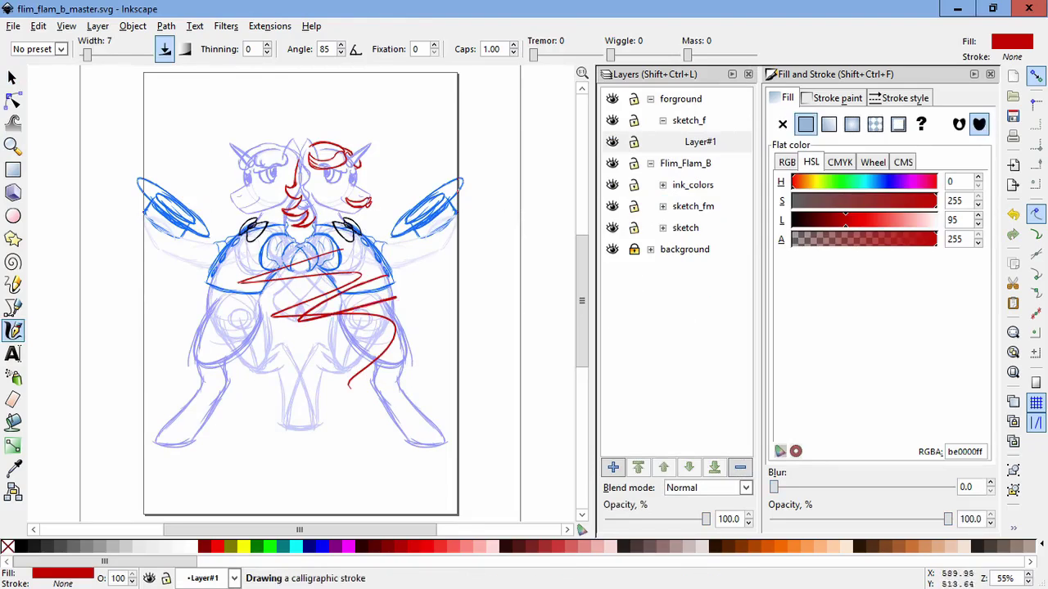
pyautogui.moveTo(409, 304); pyautogui.dragTo(270, 344)
pyautogui.hotkey('ctrl', 'z')
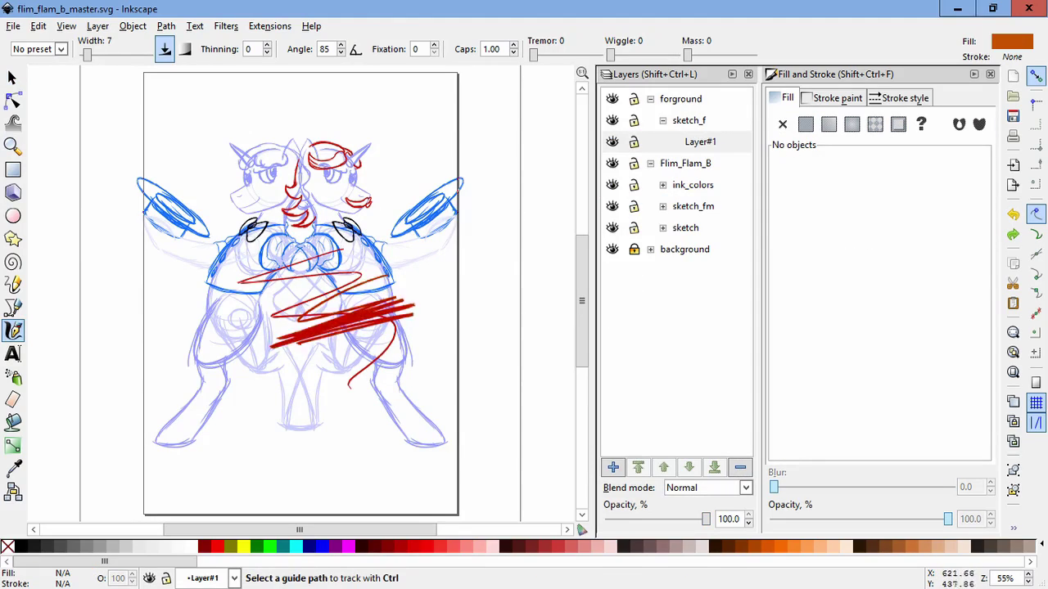
pyautogui.hotkey('ctrl', 'z')
pyautogui.hotkey('ctrl', 'z')
pyautogui.moveTo(434, 136); pyautogui.dragTo(381, 200)
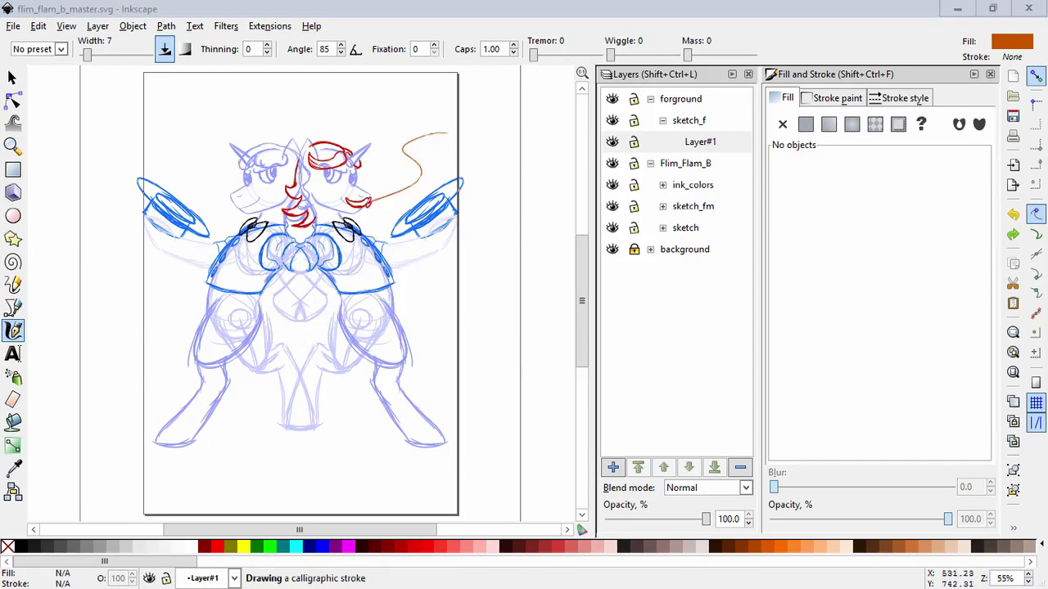
pyautogui.hotkey('ctrl', 'z')
pyautogui.moveTo(246, 286); pyautogui.dragTo(260, 450)
pyautogui.hotkey('ctrl', 'z')
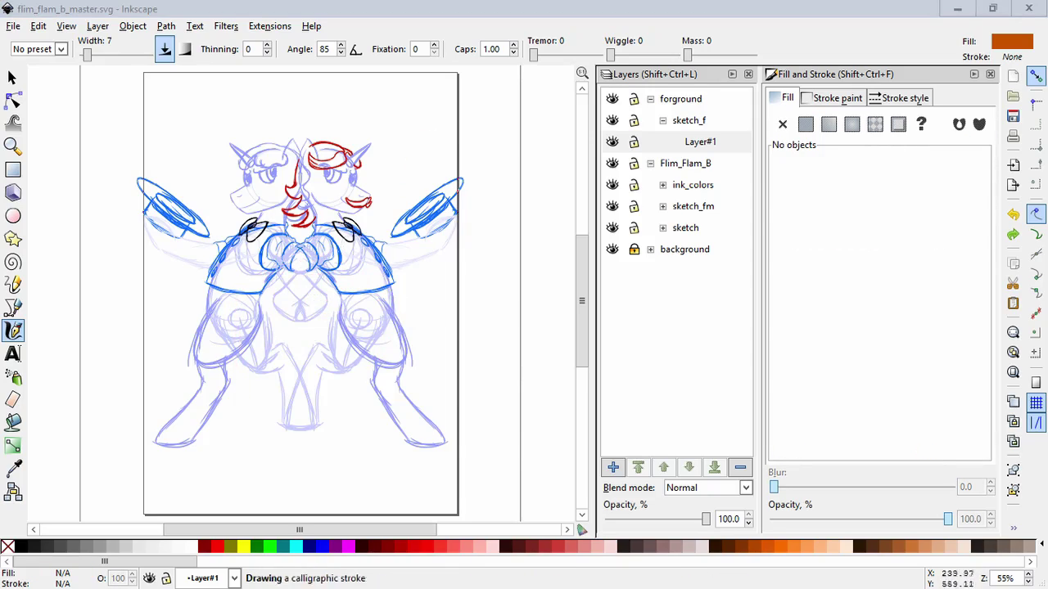
# - Sketch a tapered stand's two slanted sides and its flat base in orange-brown (be4f00) in front of the ponies
pyautogui.moveTo(243, 283); pyautogui.dragTo(264, 454)
pyautogui.moveTo(363, 296); pyautogui.dragTo(362, 295)
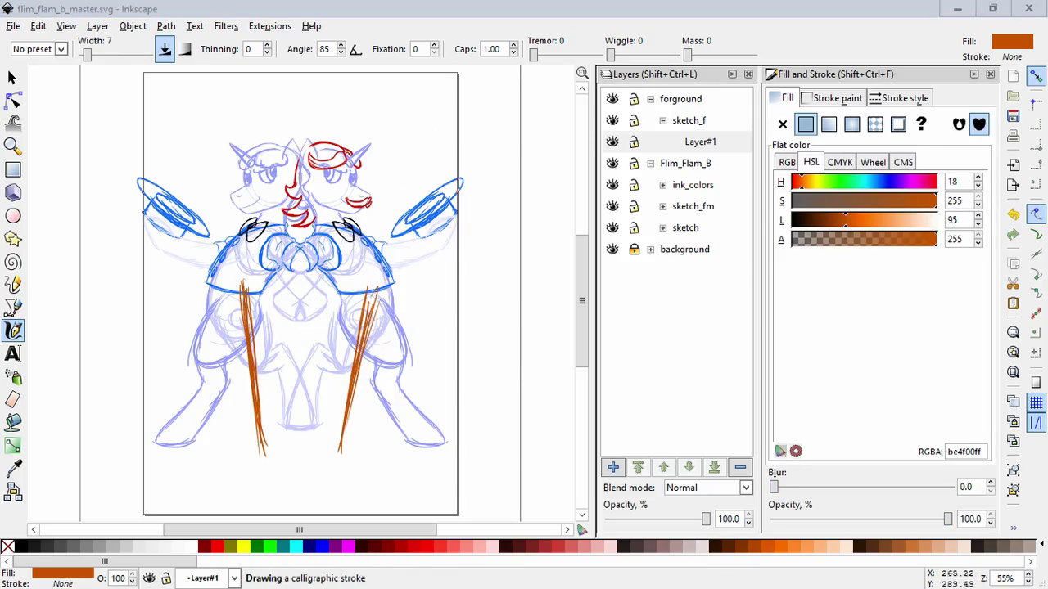
pyautogui.moveTo(242, 459); pyautogui.dragTo(352, 455)
pyautogui.hotkey('ctrl', 'z')
# - Unlock the background layer and add a new layer above colors_p
pyautogui.click(651, 249)
pyautogui.click(634, 249)
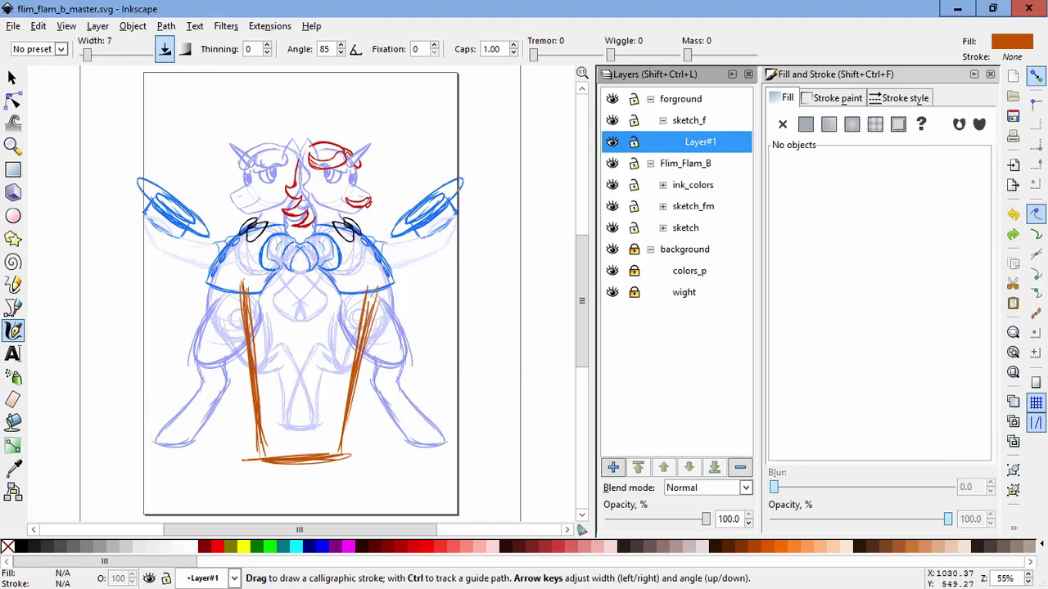
pyautogui.click(690, 270)
pyautogui.hotkey('ctrl', 'shift', 'n')
pyautogui.press('Return')
# - Sketch two long horizontal orange-brown lines across the page, one behind the ponies' lower legs and one below the stand
pyautogui.moveTo(141, 411); pyautogui.dragTo(466, 401)
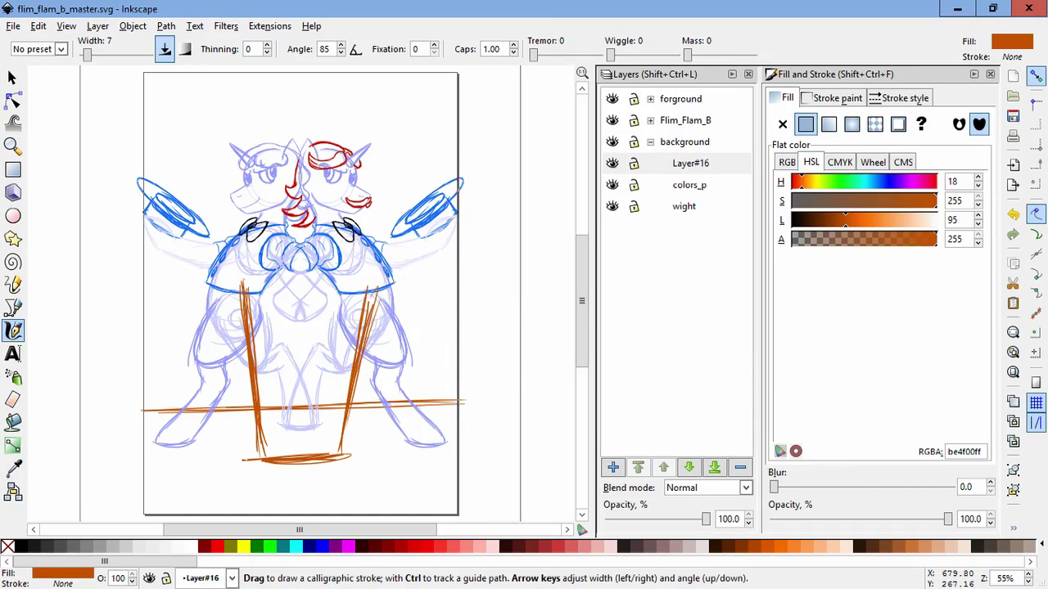
pyautogui.hotkey('ctrl', 'z')
pyautogui.moveTo(129, 416); pyautogui.dragTo(488, 404)
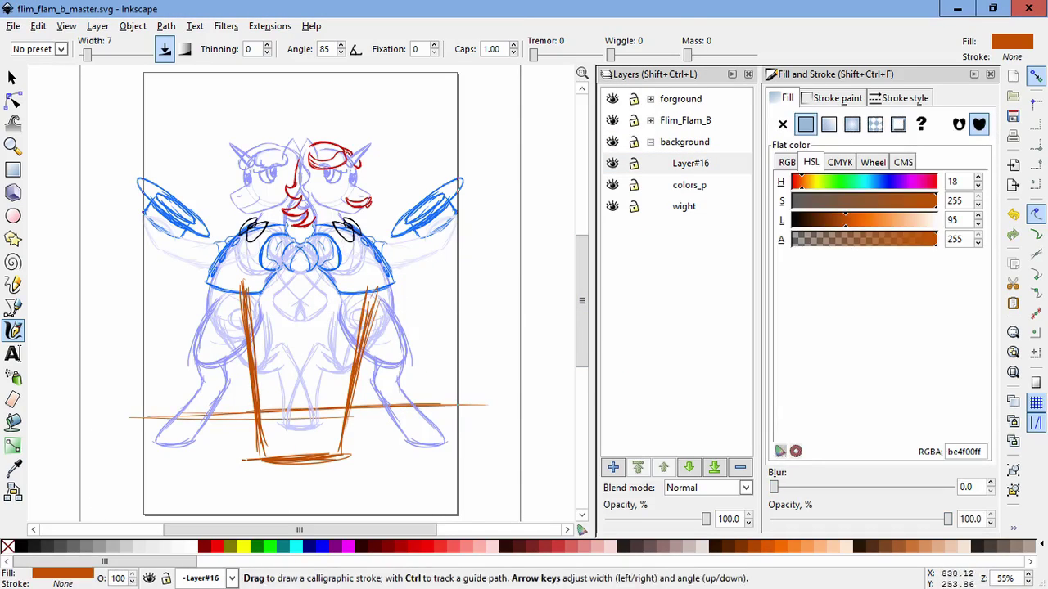
pyautogui.moveTo(119, 490); pyautogui.dragTo(525, 486)
# - Return to Layer#1 in sketch_f and replace the rough top strokes with a closed slab-shaped rim across the stand's sides
pyautogui.hotkey('ctrl', 'pageup')
pyautogui.hotkey('ctrl', 'pageup')
pyautogui.hotkey('ctrl', 'pageup')
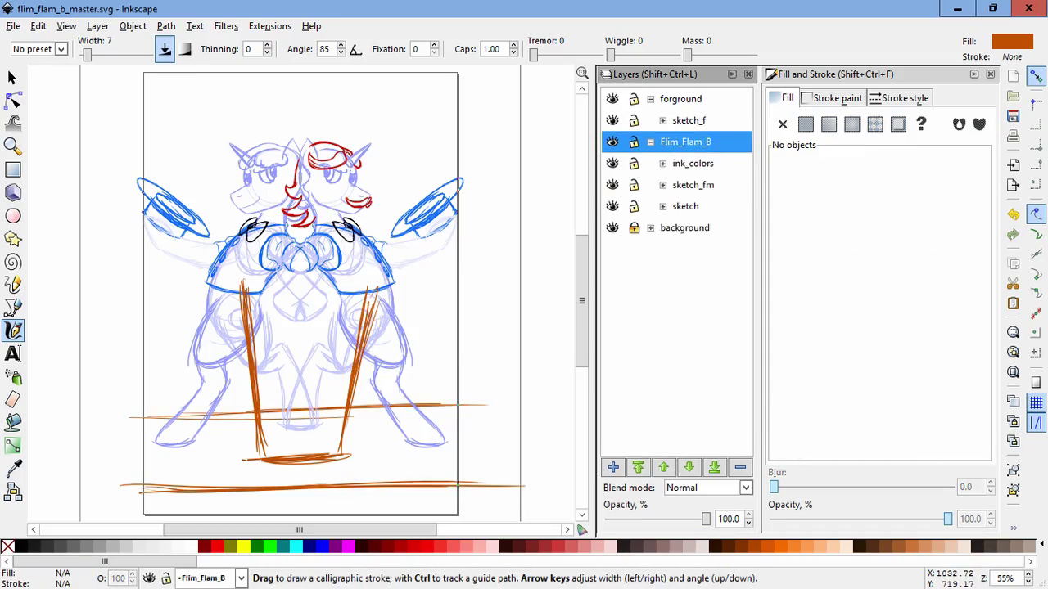
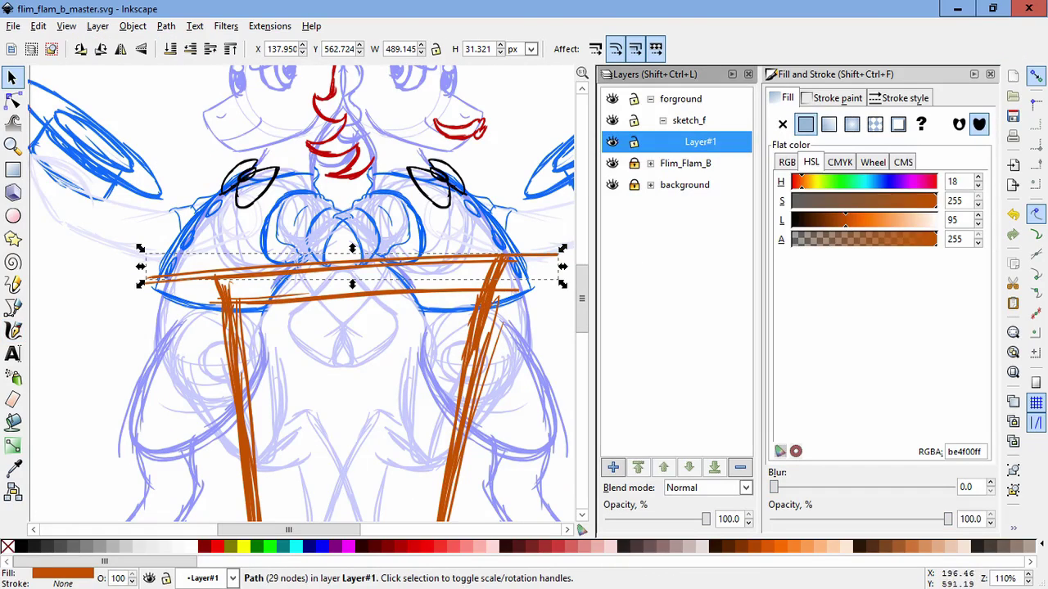
pyautogui.press('Delete')
pyautogui.click(234, 275)
pyautogui.press('Delete')
pyautogui.moveTo(152, 299); pyautogui.dragTo(562, 227)
pyautogui.press('c')
pyautogui.moveTo(199, 291)
pyautogui.mouseDown()
pyautogui.moveTo(520, 257)
pyautogui.moveTo(179, 270)
pyautogui.mouseUp()
pyautogui.moveTo(250, 287); pyautogui.dragTo(200, 296)
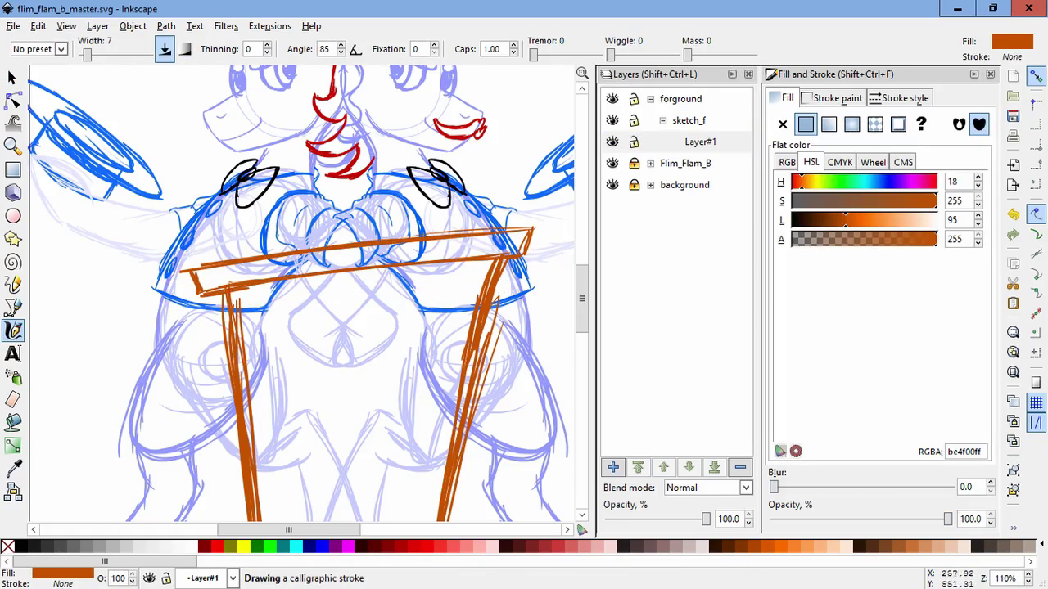
# - Level the stand's slanted top rim and shift the whole stand to about X 165, Y 100 px
pyautogui.scroll(-2, 252, 267)
pyautogui.press('s')
pyautogui.hotkey('ctrl', 'a')
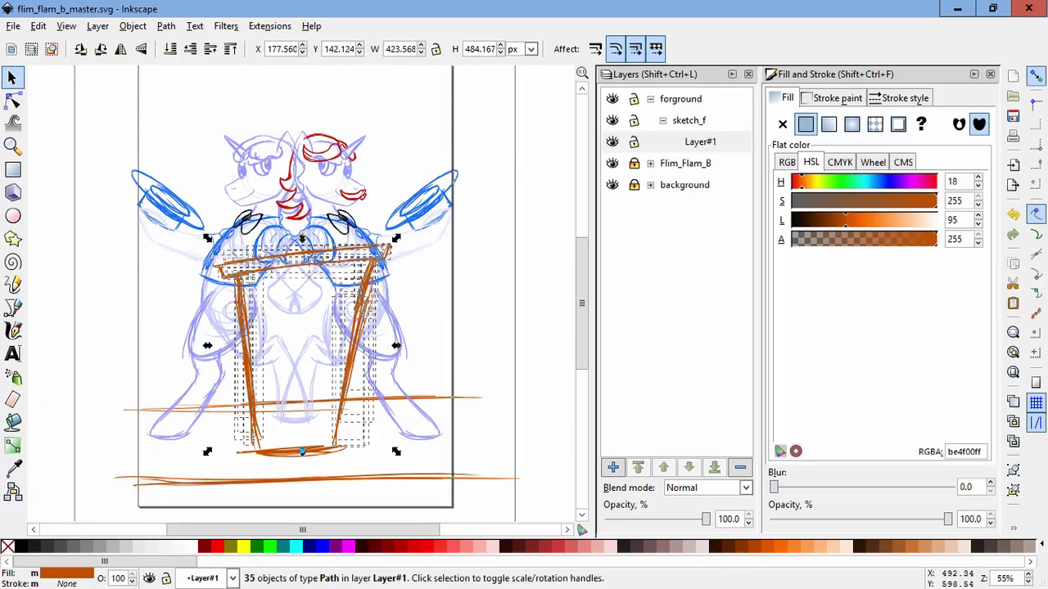
pyautogui.press('Escape')
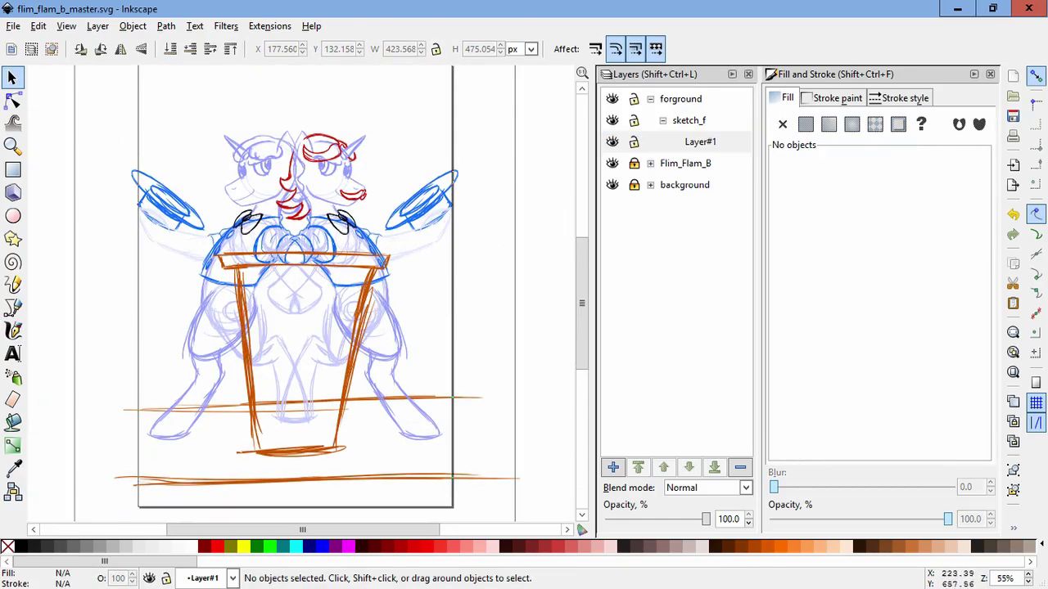
pyautogui.moveTo(175, 205); pyautogui.dragTo(446, 475)
pyautogui.moveTo(248, 369); pyautogui.dragTo(241, 376)
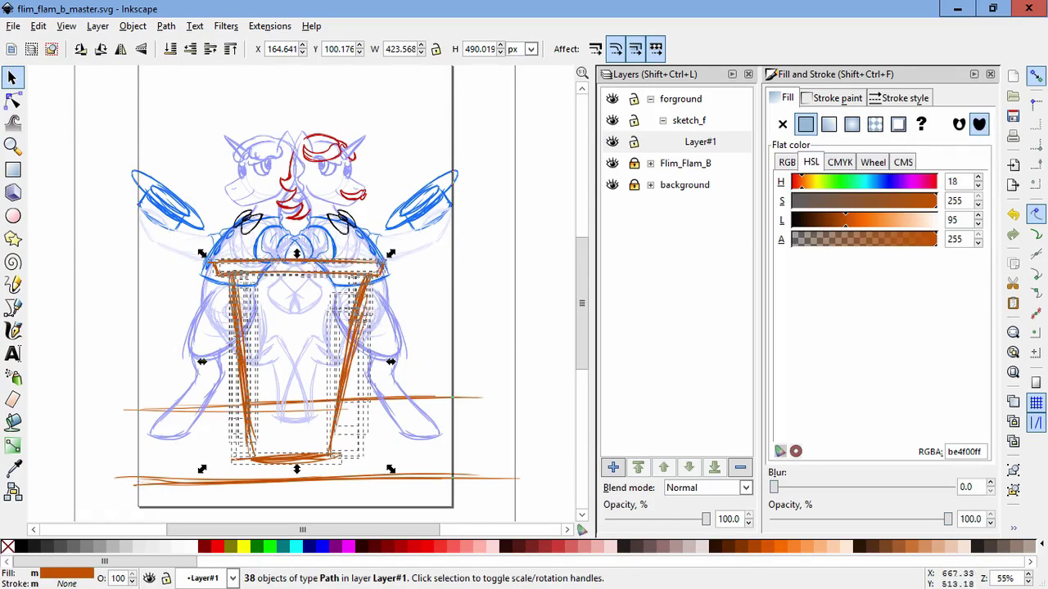
# - Even out the stand's tilt and nudge its strokes right so it sits centred between the two ponies
pyautogui.moveTo(383, 344); pyautogui.dragTo(377, 344)
pyautogui.press('Escape')
pyautogui.moveTo(174, 221); pyautogui.dragTo(447, 475)
pyautogui.press('Right')
pyautogui.press('Right')
pyautogui.press('Right')
pyautogui.press('Right')
pyautogui.press('Escape')
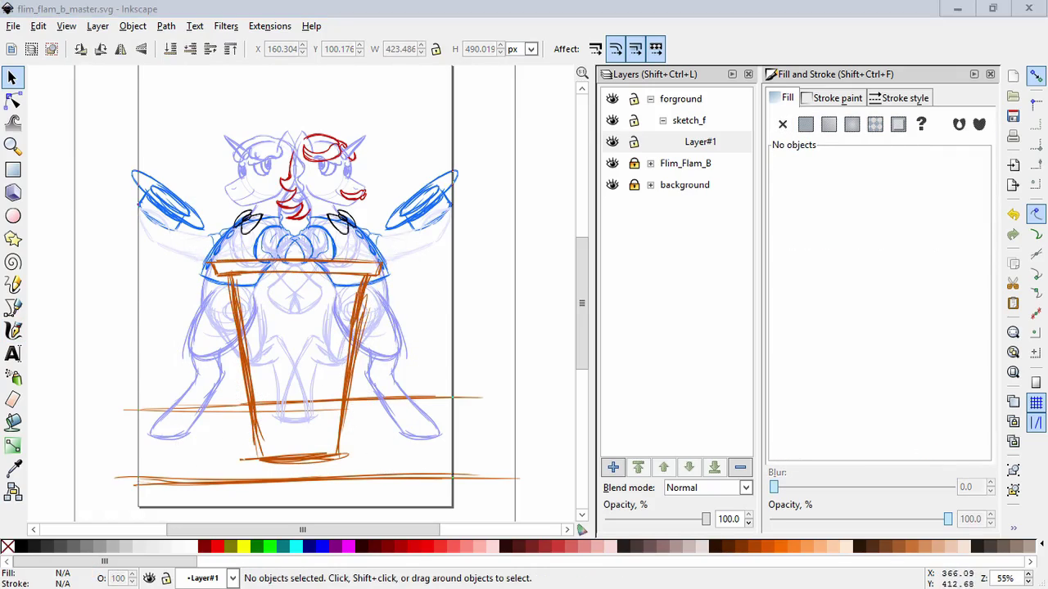
# - Add a layer above Layer#1 and sketch a tall rounded arch between the stand's sides
pyautogui.hotkey('ctrl', 'shift', 'n')
pyautogui.press('Return')
pyautogui.press('c')
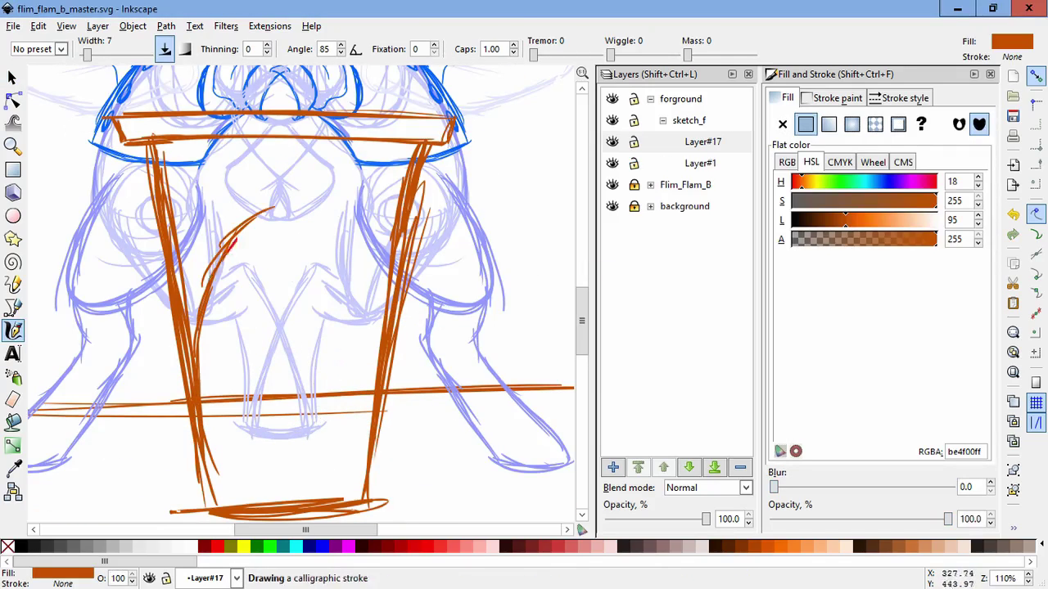
pyautogui.moveTo(329, 203); pyautogui.dragTo(347, 230)
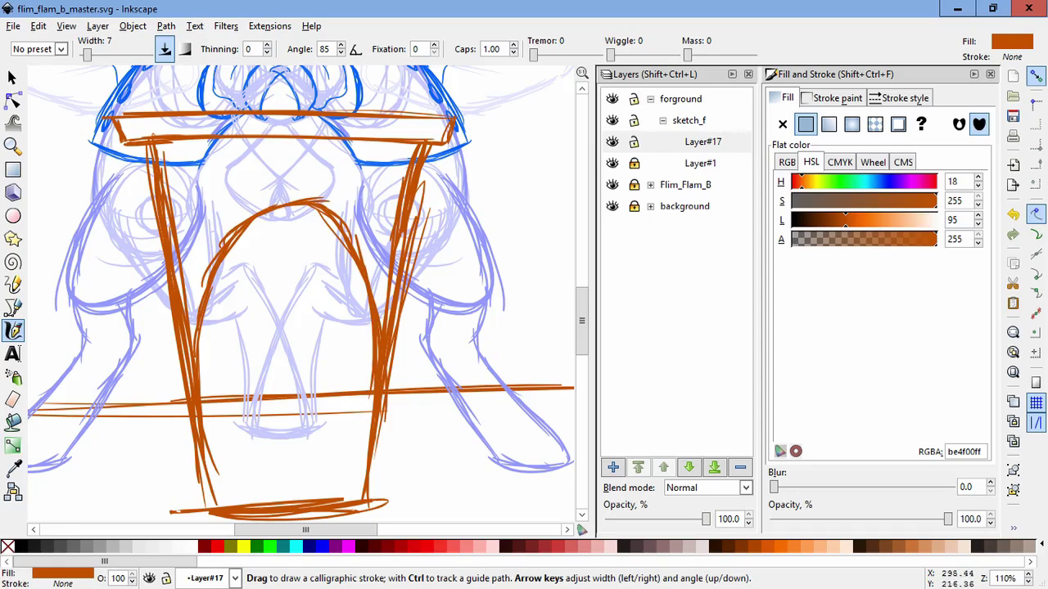
# - Sketch three scalloped humps near the stand's foot on a new layer and centre them under the arch
pyautogui.hotkey('shift', 'ctrl', 'n')
pyautogui.press('Return')
pyautogui.moveTo(204, 454)
pyautogui.mouseDown()
pyautogui.moveTo(299, 394)
pyautogui.moveTo(354, 454)
pyautogui.moveTo(344, 442)
pyautogui.mouseUp()
pyautogui.press('s')
pyautogui.hotkey('ctrl', 'a')
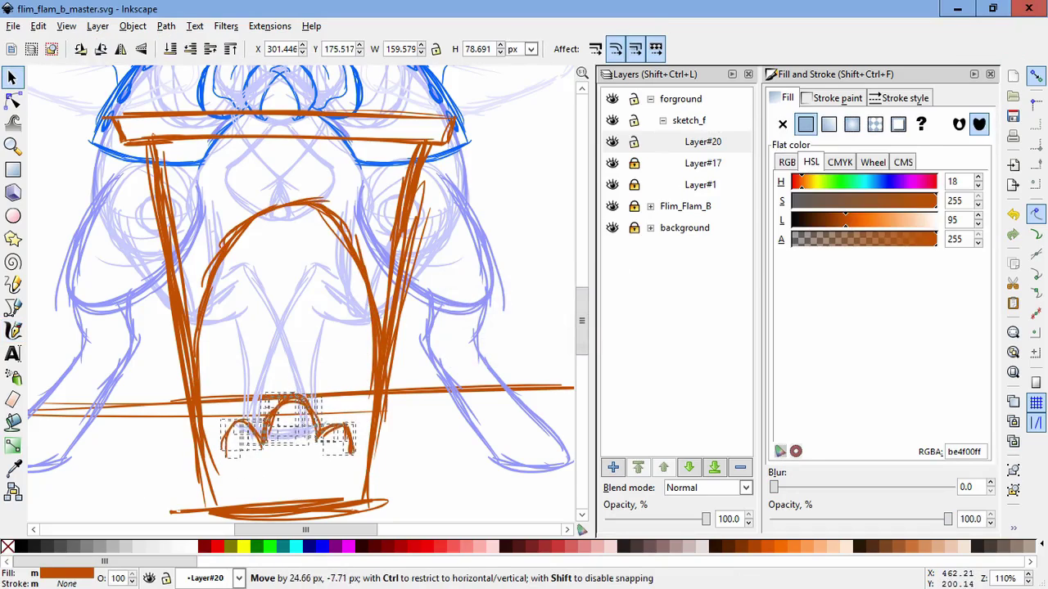
pyautogui.press('Escape')
# - Extend the scalloped row with a smaller hump at each end, reaching the stand's sides
pyautogui.press('c')
pyautogui.scroll(3, 227, 477)
pyautogui.moveTo(147, 446); pyautogui.dragTo(246, 331)
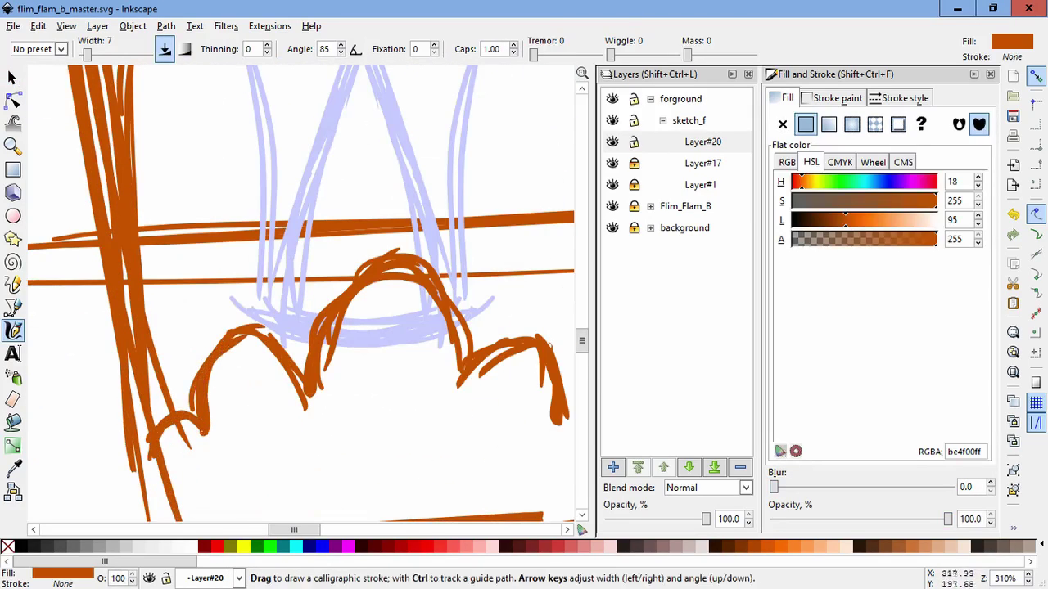
pyautogui.hscroll(6, 246, 331)
pyautogui.scroll(-2, 246, 331)
pyautogui.press('space')
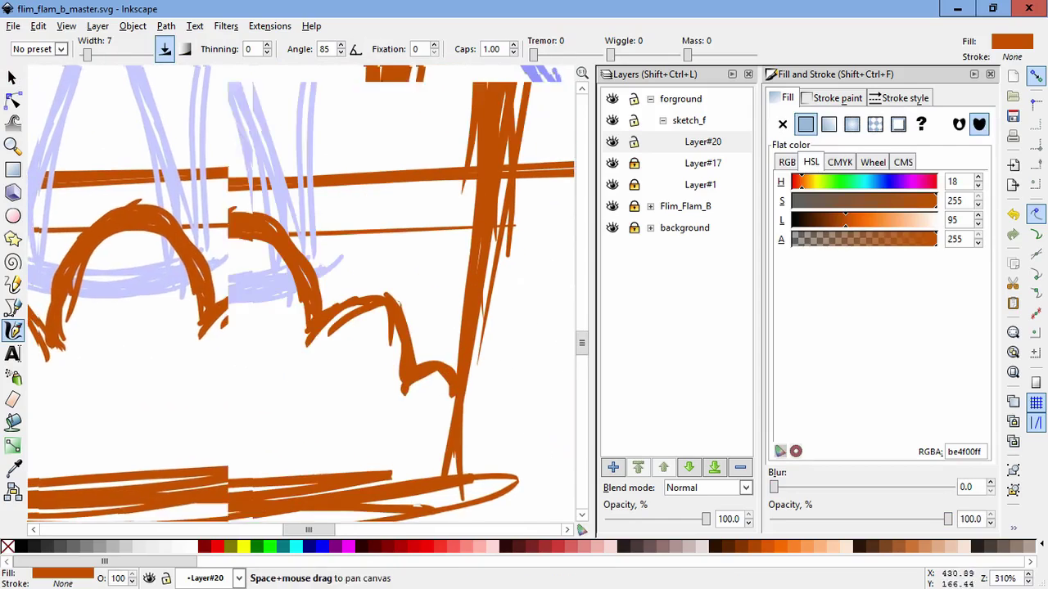
pyautogui.moveTo(356, 404); pyautogui.dragTo(400, 347)
# - Add a layer and sketch a tall central petal with two low rounded lobes meeting beneath it on the stand's base
pyautogui.hotkey('shift', 'ctrl', 'n')
pyautogui.press('Return')
pyautogui.moveTo(151, 438)
pyautogui.mouseDown()
pyautogui.moveTo(247, 343)
pyautogui.moveTo(288, 264)
pyautogui.moveTo(325, 400)
pyautogui.mouseUp()
pyautogui.moveTo(393, 410); pyautogui.dragTo(416, 420)
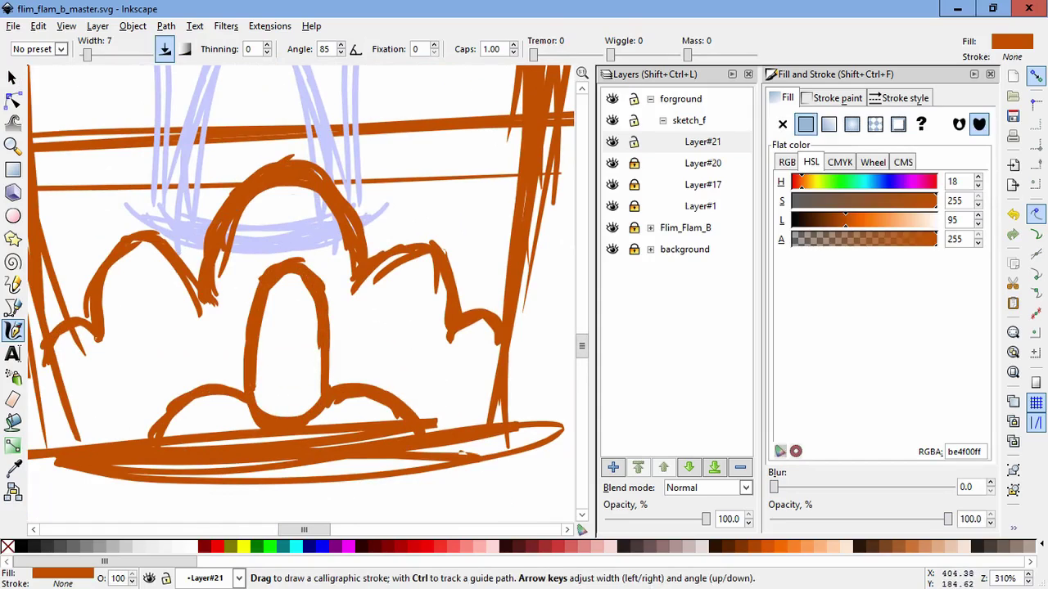
pyautogui.moveTo(325, 395); pyautogui.dragTo(284, 429)
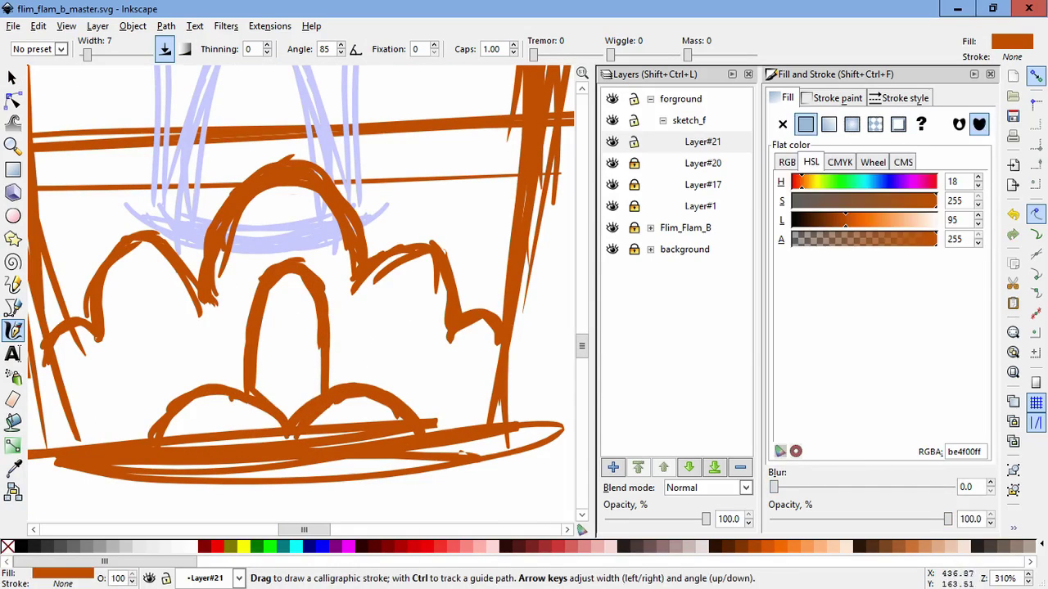
# - Add a layer above Layer#17 and sketch curved outer petals rising from the scallops to both sides of the stand
pyautogui.click(703, 142)
pyautogui.click(702, 185)
pyautogui.hotkey('shift', 'ctrl', 'n')
pyautogui.press('Return')
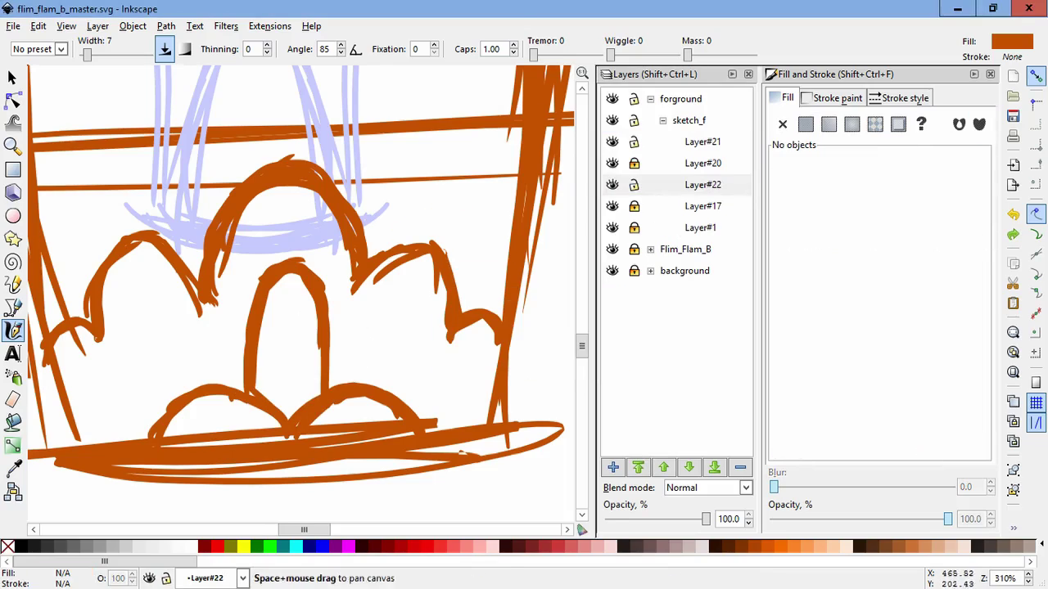
pyautogui.scroll(3, 300, 294)
pyautogui.hscroll(2, 301, 295)
pyautogui.moveTo(385, 327); pyautogui.dragTo(409, 262)
pyautogui.scroll(-4, 300, 295)
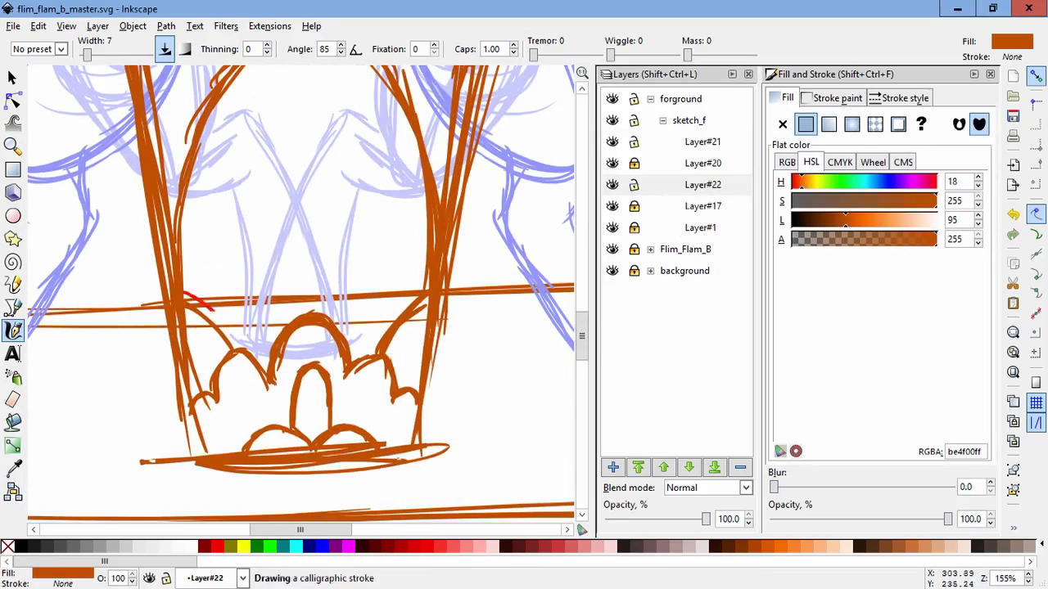
# - On Layer#17, sketch the slender central ribs running from the middle scallop up to the top of the arch
pyautogui.click(703, 205)
pyautogui.scroll(3, 300, 295)
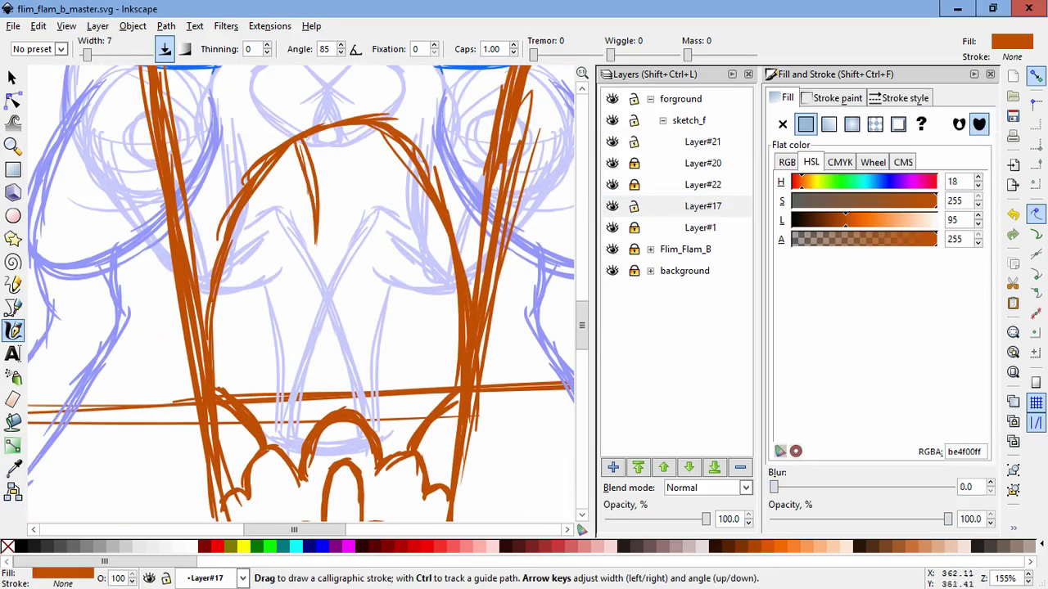
pyautogui.press('Escape')
pyautogui.scroll(-3, 365, 306)
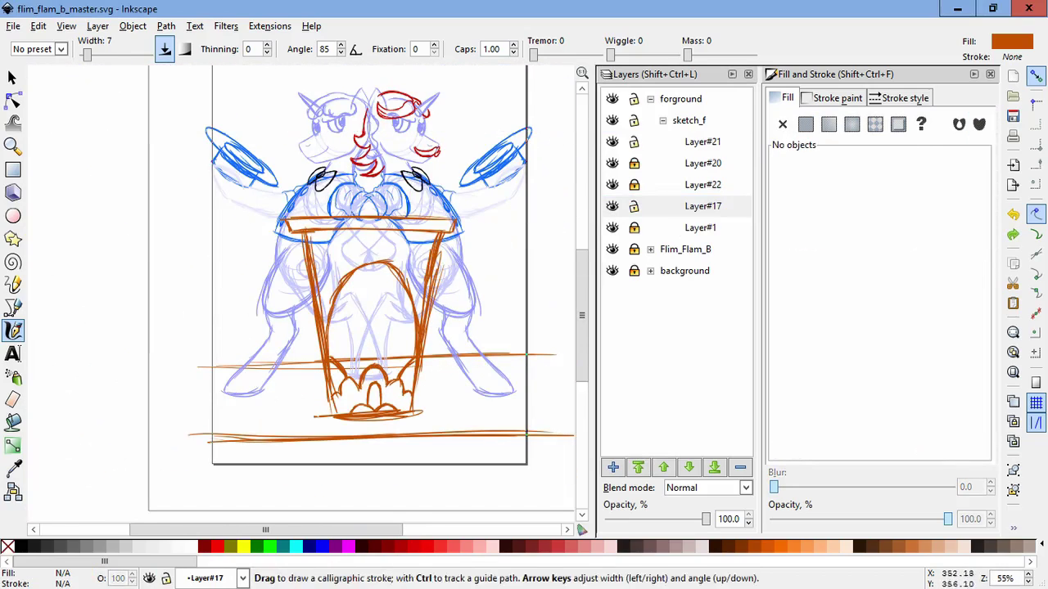
pyautogui.moveTo(352, 277)
pyautogui.mouseDown()
pyautogui.moveTo(372, 360)
pyautogui.moveTo(352, 283)
pyautogui.mouseUp()
pyautogui.hotkey('ctrl', 'z')
pyautogui.moveTo(372, 360); pyautogui.dragTo(352, 283)
pyautogui.hotkey('ctrl', 'z')
pyautogui.moveTo(371, 360); pyautogui.dragTo(352, 283)
pyautogui.moveTo(383, 323); pyautogui.dragTo(383, 321)
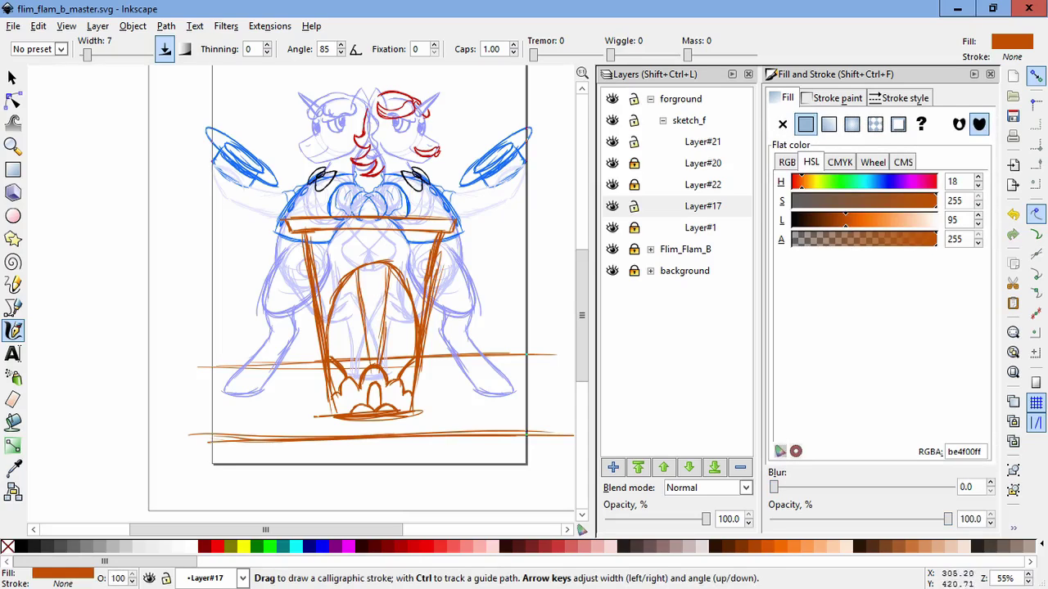
# - Sketch more ribs fanning outward from the middle scallop to both sides of the arch, completing the shell pattern
pyautogui.moveTo(365, 359)
pyautogui.mouseDown()
pyautogui.moveTo(354, 322)
pyautogui.moveTo(401, 327)
pyautogui.moveTo(409, 297)
pyautogui.mouseUp()
pyautogui.hotkey('ctrl', 'z')
pyautogui.hotkey('ctrl', 'z')
pyautogui.moveTo(388, 370); pyautogui.dragTo(413, 328)
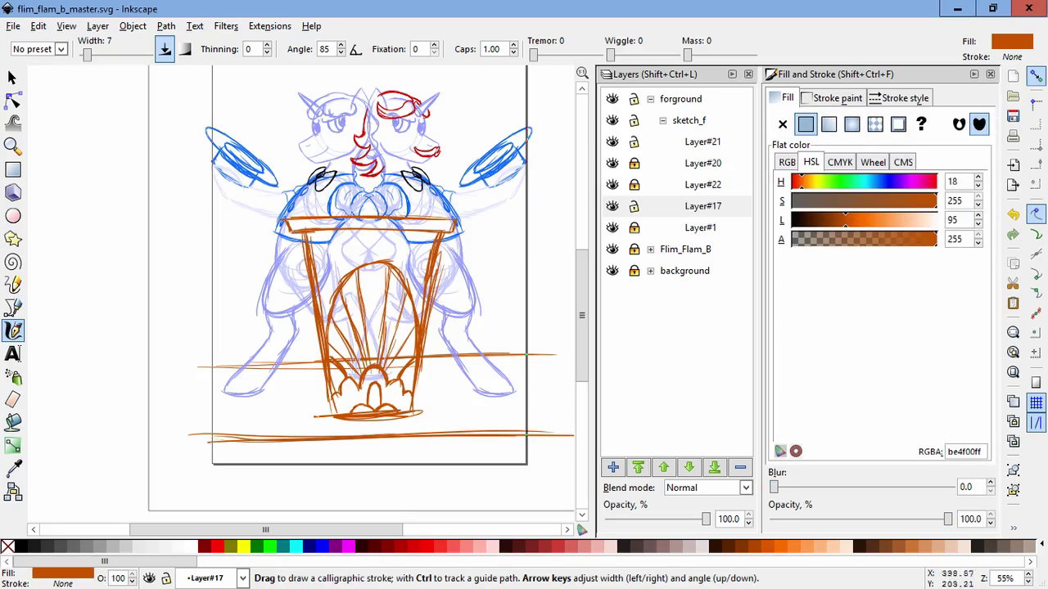
pyautogui.press('s')
pyautogui.press('Escape')
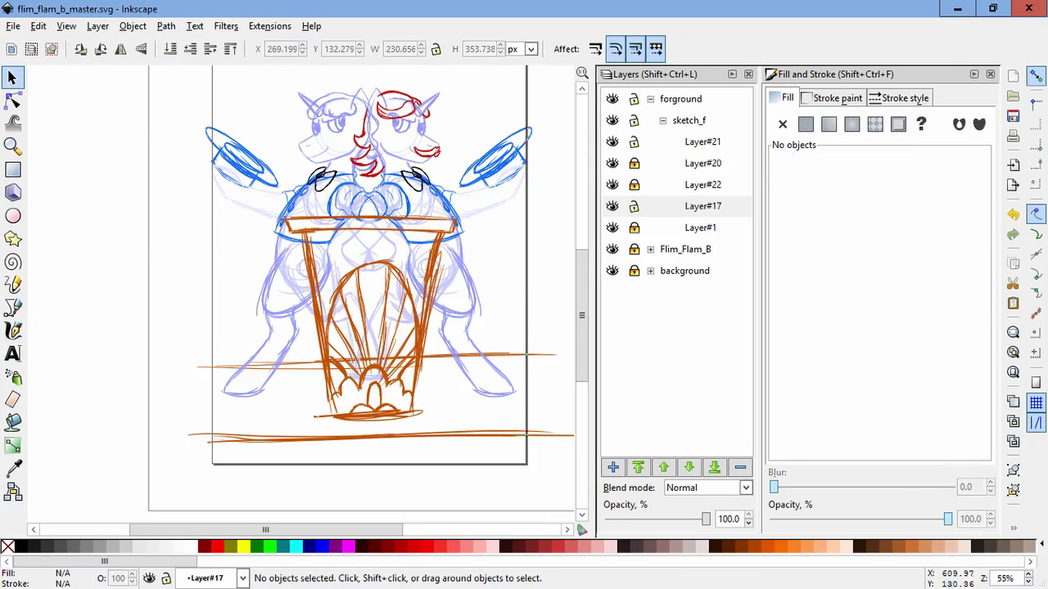
# - Shift the Layer#17 shell arch and ribs to hue 28, and lighten the Layer#20 scallops to a pale orange-yellow
pyautogui.hotkey('ctrl', 'a')
pyautogui.moveTo(801, 182); pyautogui.dragTo(809, 182)
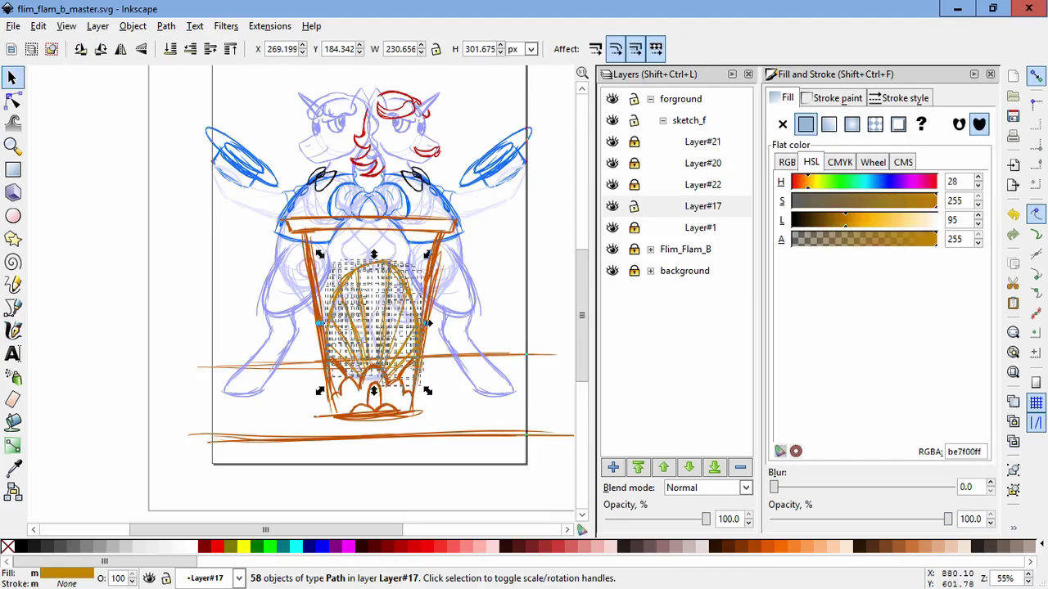
pyautogui.press('Escape')
pyautogui.moveTo(260, 467); pyautogui.dragTo(476, 470)
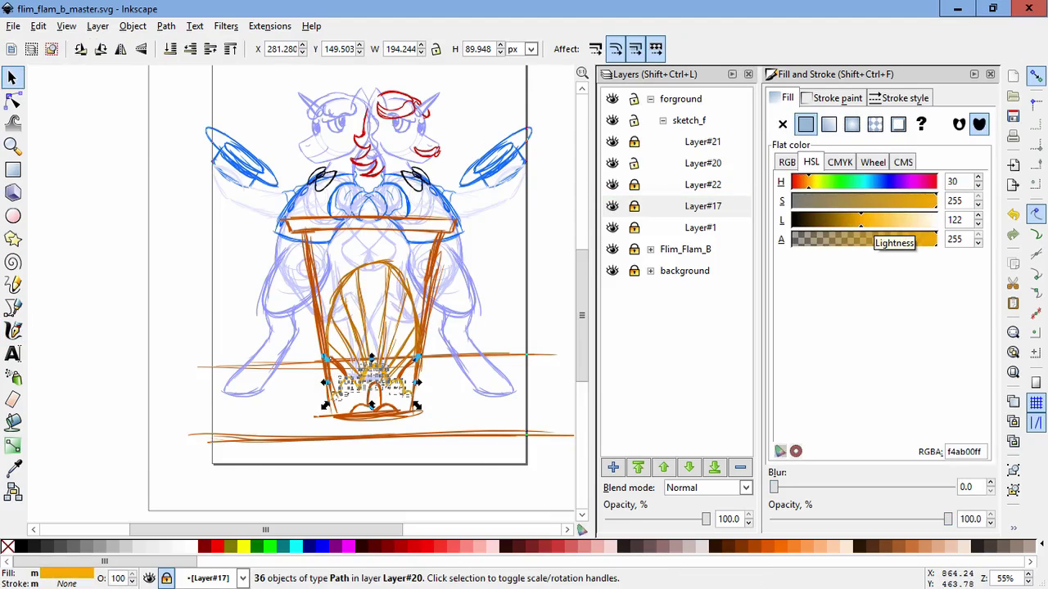
pyautogui.moveTo(861, 220); pyautogui.dragTo(896, 220)
pyautogui.press('Escape')
pyautogui.click(634, 163)
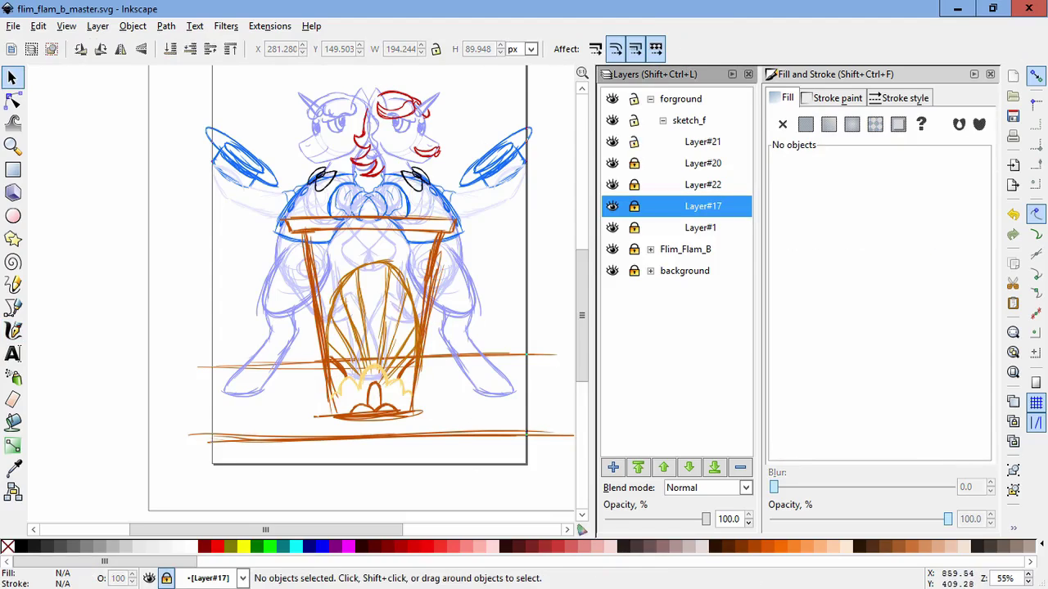
# - Recolour the central petal and low lobes on Layer#21 with a dark yellow of hue 34
pyautogui.hotkey('ctrl', 'alt', 'a')
pyautogui.moveTo(803, 181); pyautogui.dragTo(813, 182)
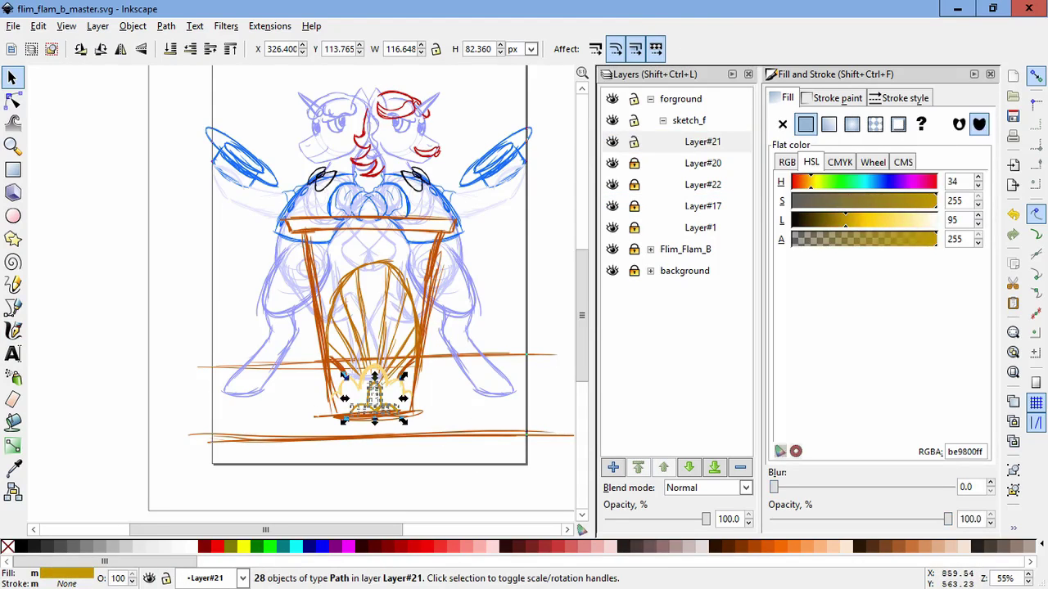
pyautogui.press('Escape')
# - Add a layer below sketch_f and trace the stand's outline on it as a closed filled shape
pyautogui.click(688, 120)
pyautogui.click(613, 467)
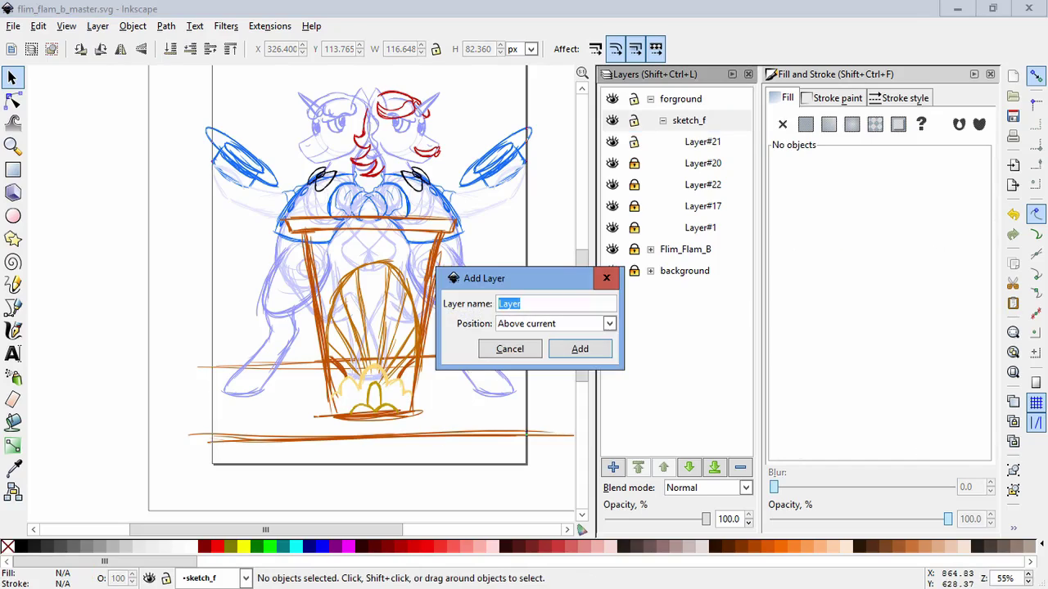
pyautogui.click(609, 323)
pyautogui.click(528, 359)
pyautogui.press('Return')
pyautogui.press('b')
pyautogui.click(303, 232)
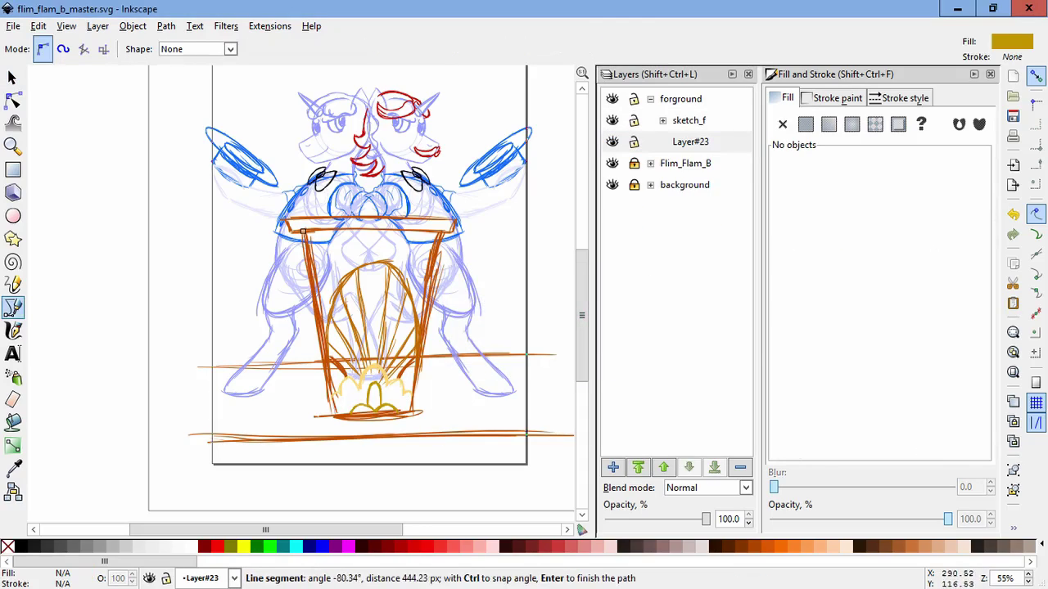
pyautogui.click(455, 220)
pyautogui.click(286, 222)
pyautogui.click(303, 232)
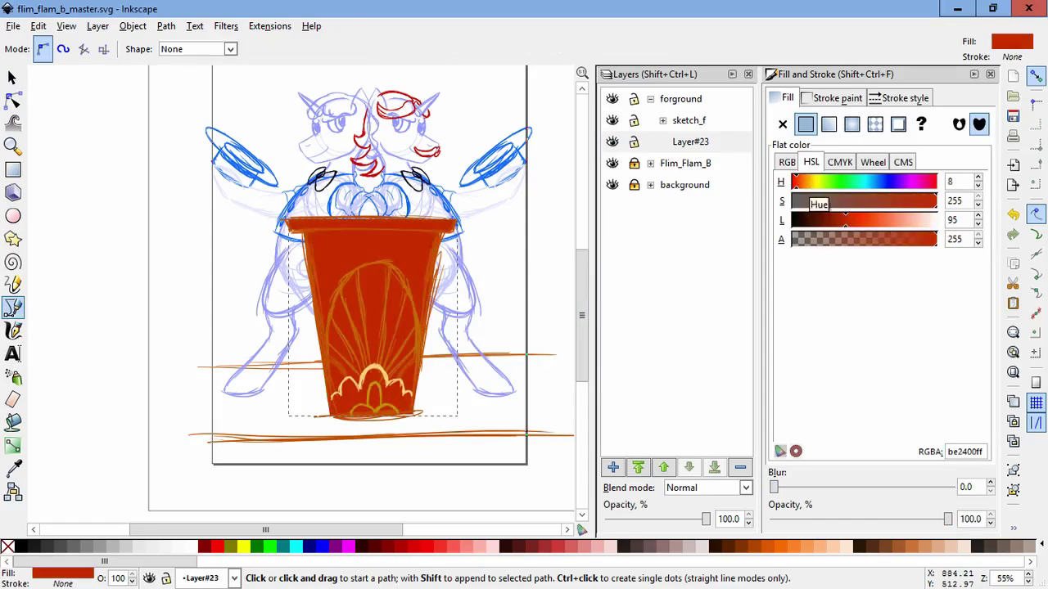
# - Set the traced stand shape's fill to opaque white (ffffffff)
pyautogui.moveTo(834, 219); pyautogui.dragTo(851, 219)
pyautogui.moveTo(796, 181); pyautogui.dragTo(803, 182)
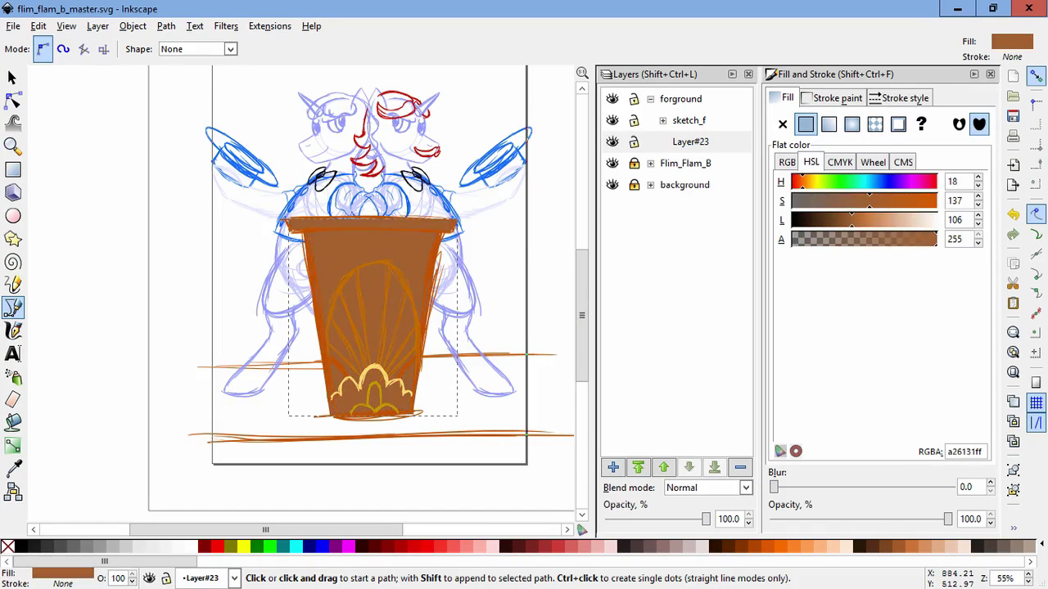
pyautogui.moveTo(851, 220); pyautogui.dragTo(844, 219)
pyautogui.press('s')
pyautogui.hotkey('ctrl', 'z')
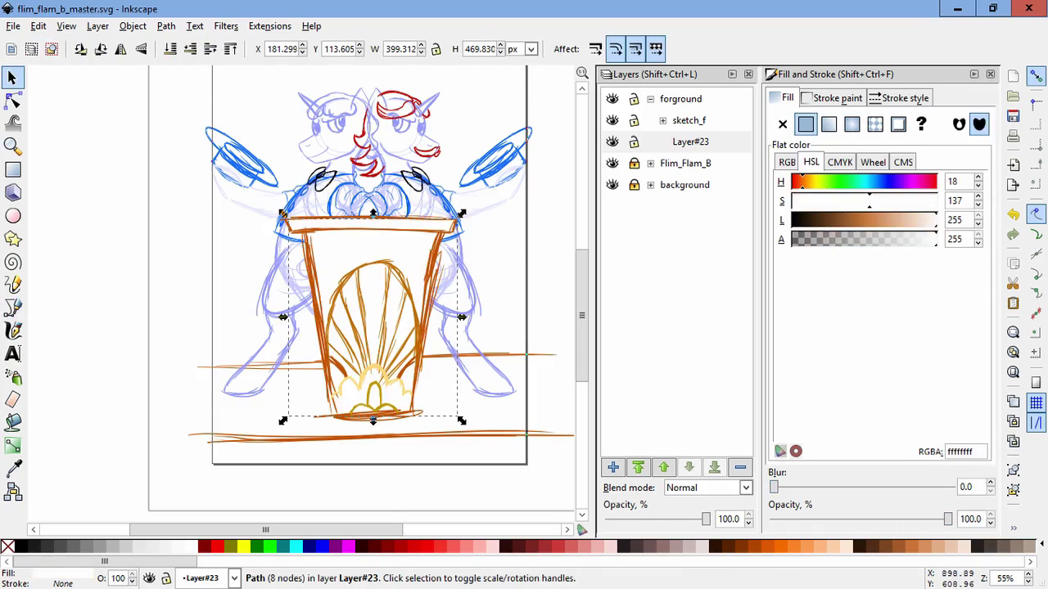
pyautogui.press('Escape')
# - Add a layer above Layer#16 in the background group and paint white strokes over the background line crossing the ponies' hind legs
pyautogui.click(690, 206)
pyautogui.click(613, 466)
pyautogui.press('Return')
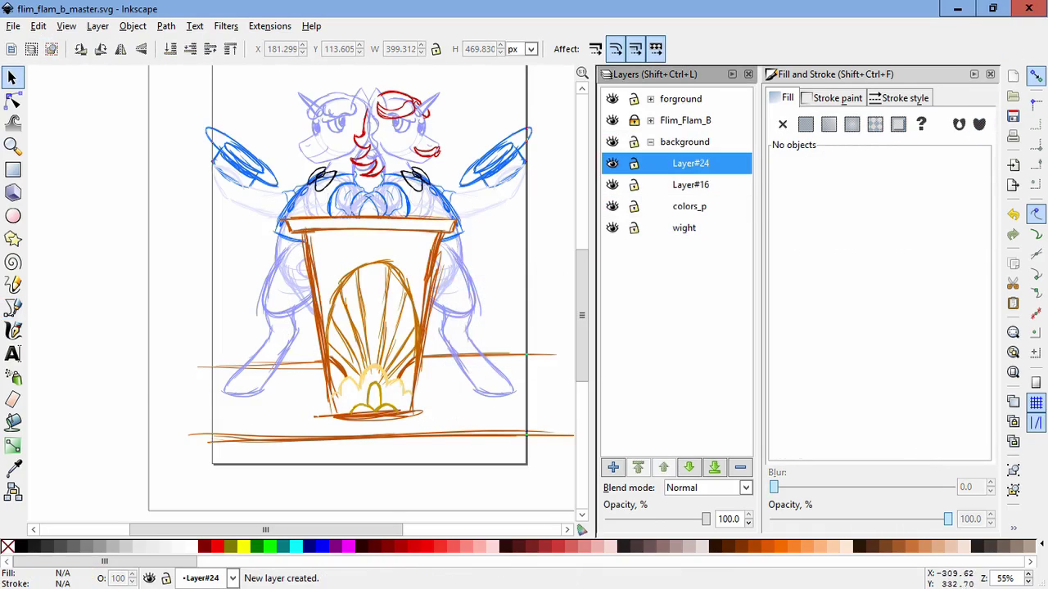
pyautogui.click(12, 330)
pyautogui.scroll(4, 240, 366)
pyautogui.moveTo(335, 370)
pyautogui.mouseDown()
pyautogui.moveTo(379, 315)
pyautogui.moveTo(337, 316)
pyautogui.mouseUp()
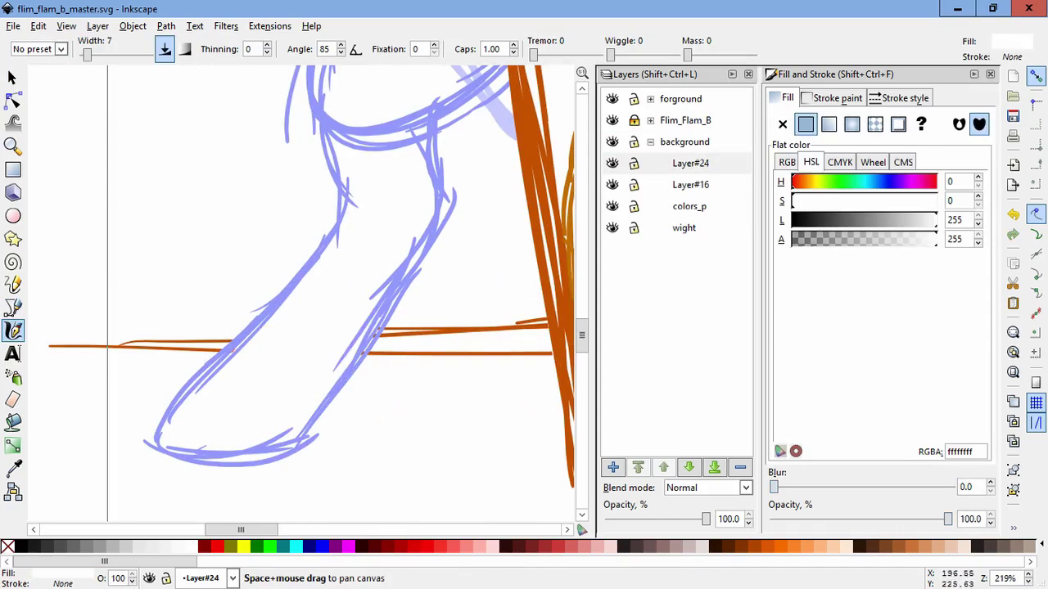
pyautogui.hscroll(10, 337, 316)
pyautogui.moveTo(201, 384)
pyautogui.mouseDown()
pyautogui.moveTo(281, 370)
pyautogui.moveTo(328, 344)
pyautogui.mouseUp()
pyautogui.scroll(-1, 327, 344)
pyautogui.scroll(-3, 450, 336)
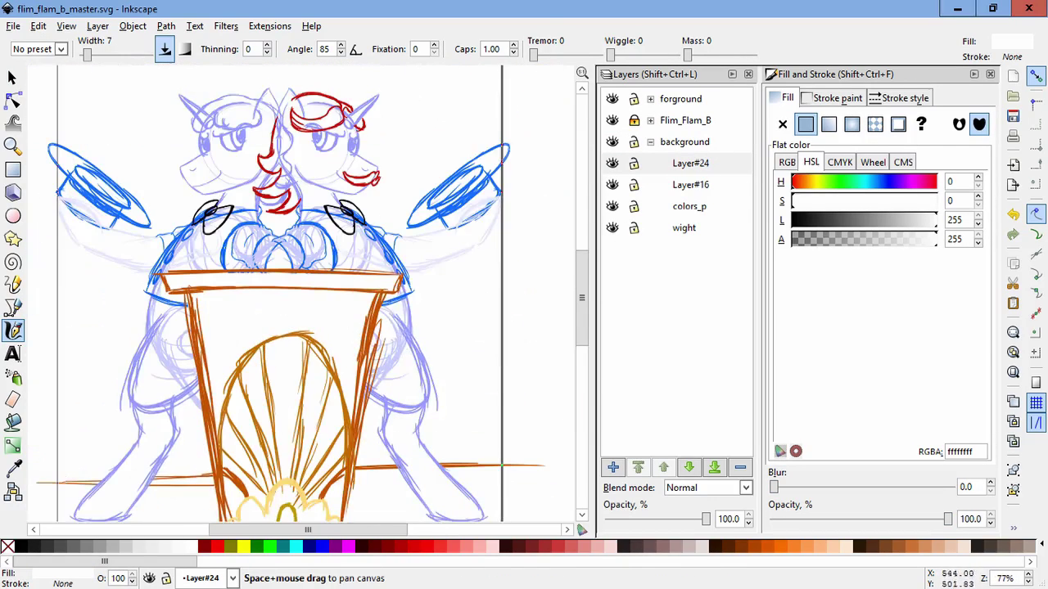
pyautogui.scroll(2, 450, 335)
pyautogui.hotkey('ctrl', 'z')
# - Add a layer above the sketch layer, paint white over overlapping lines around the ponies' necks and chests, and save the file
pyautogui.click(685, 185)
pyautogui.hotkey('shift', 'ctrl', 'n')
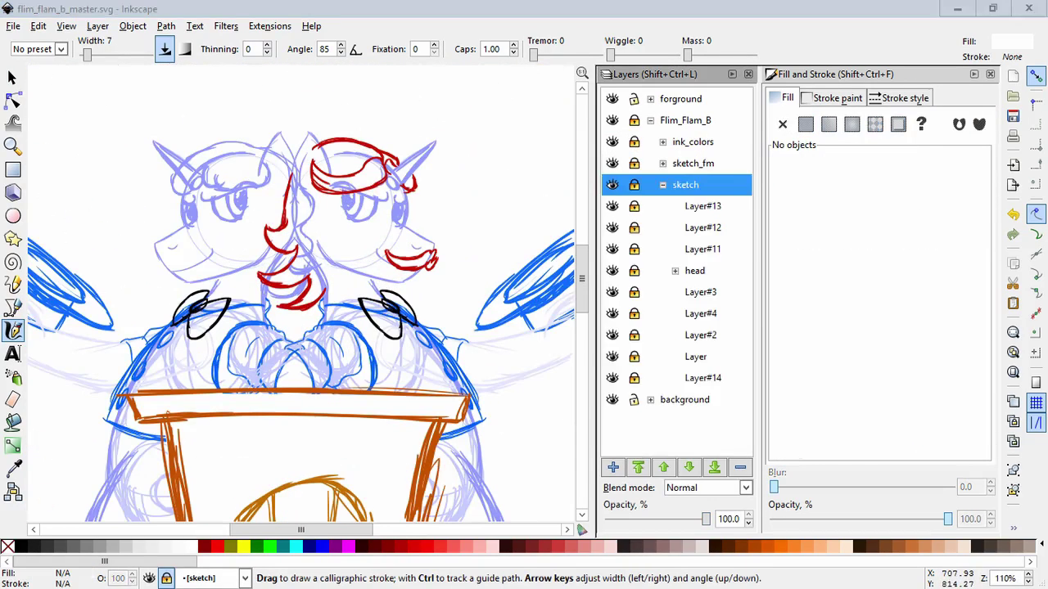
pyautogui.press('Return')
pyautogui.scroll(2, 270, 205)
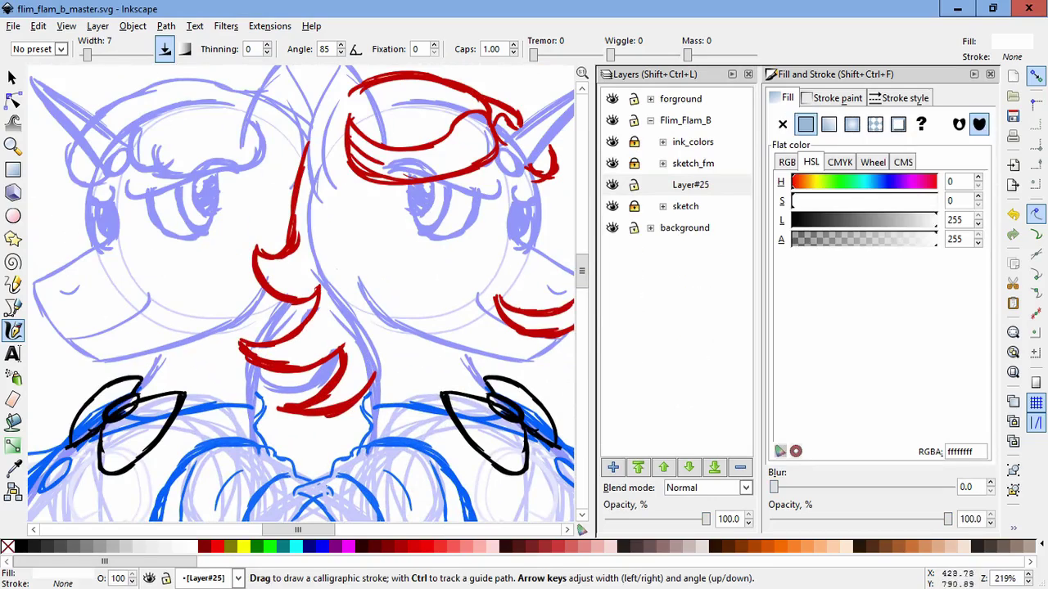
pyautogui.moveTo(295, 385); pyautogui.dragTo(307, 225)
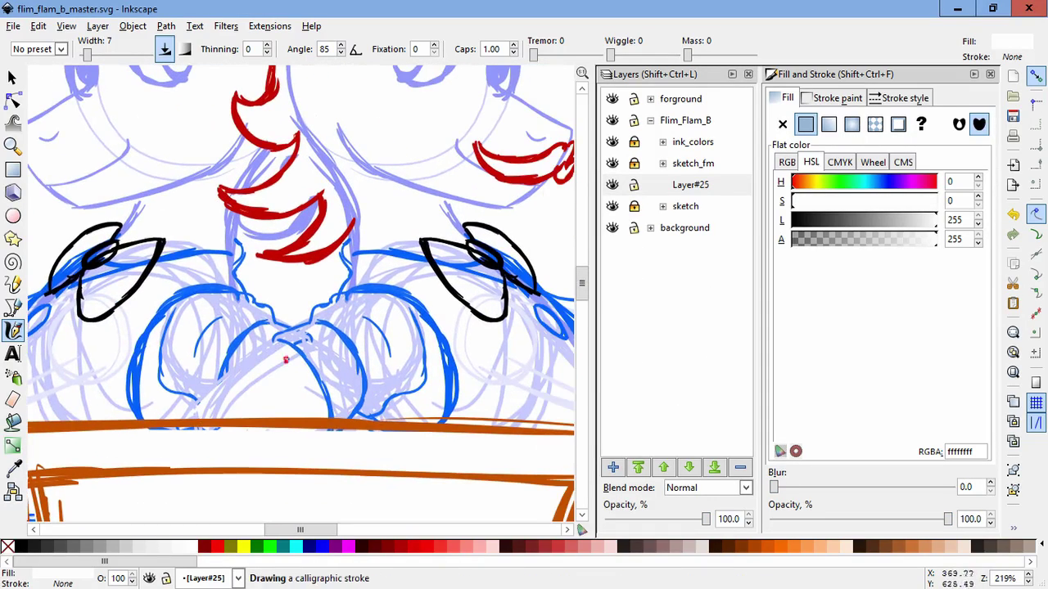
pyautogui.moveTo(274, 303)
pyautogui.mouseDown()
pyautogui.moveTo(393, 430)
pyautogui.moveTo(394, 389)
pyautogui.mouseUp()
pyautogui.scroll(-4, 301, 294)
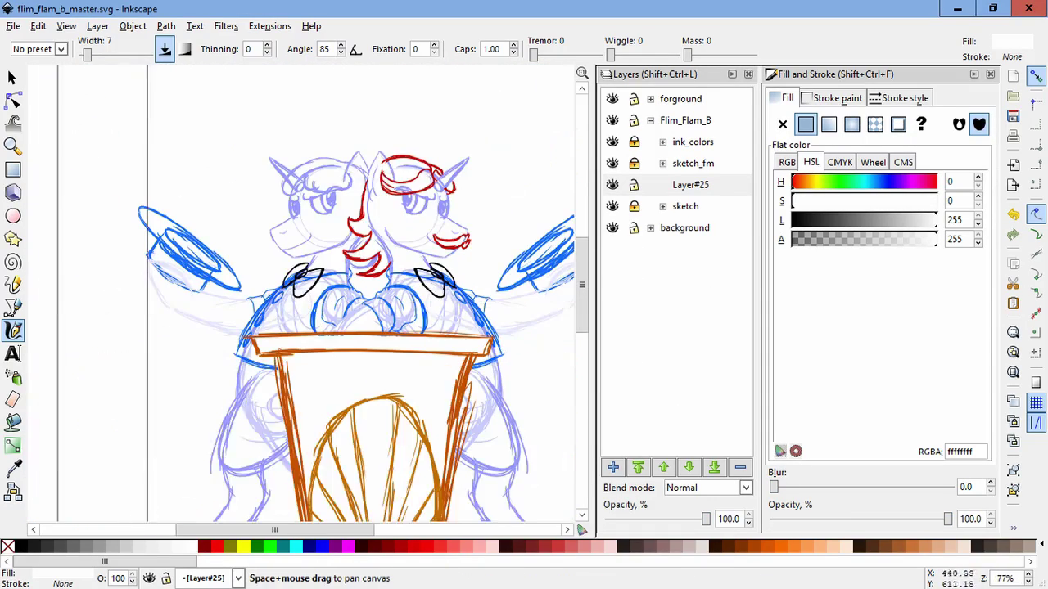
pyautogui.hotkey('ctrl', 's')
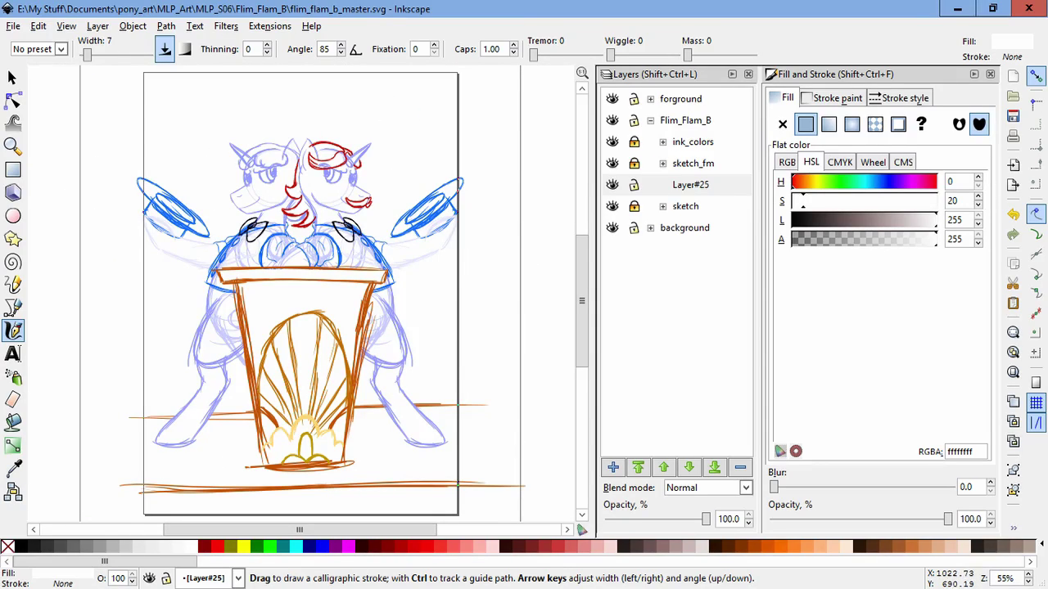
# - Add a layer above Layer#23 and hatch the stand's rim and the front around the arch in reddish orange (c64a20)
pyautogui.hotkey('ctrl', 'shift', 'n')
pyautogui.press('Return')
pyautogui.press('F7')
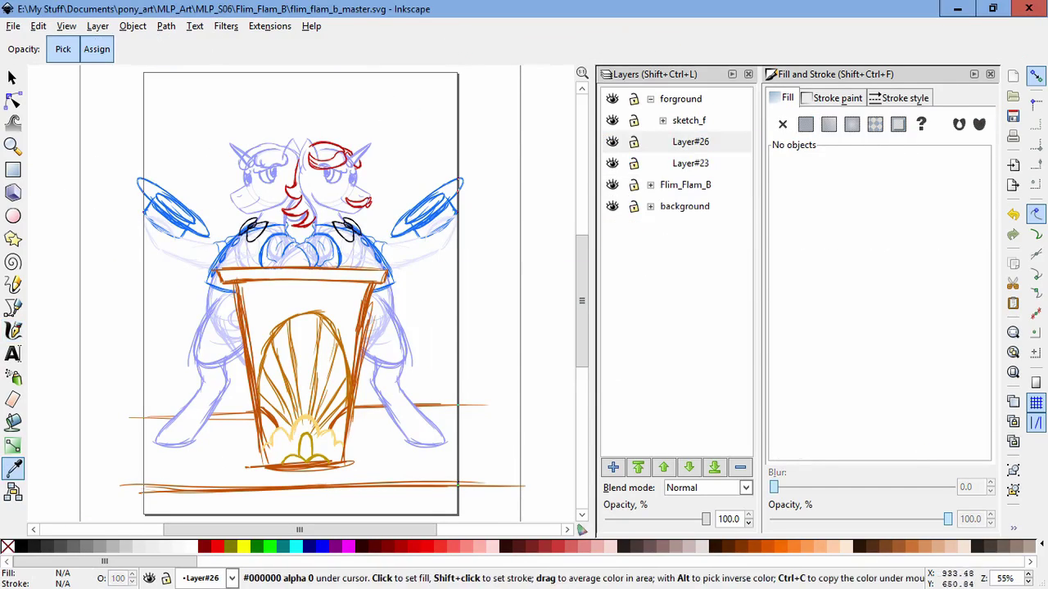
pyautogui.hotkey('ctrl', 'F6')
pyautogui.moveTo(298, 278); pyautogui.dragTo(237, 325)
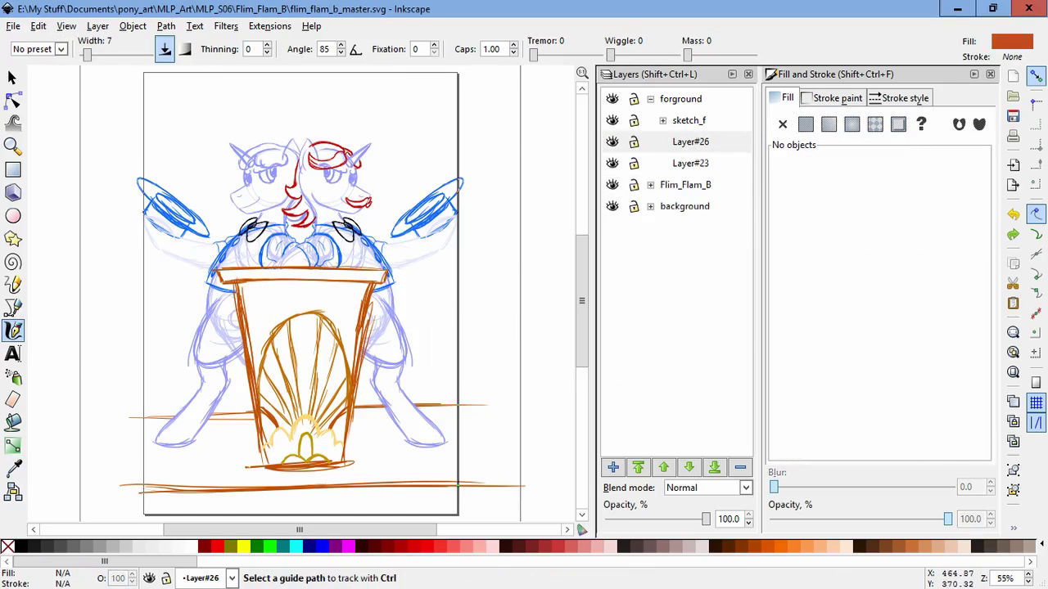
pyautogui.press('+')
pyautogui.press('+')
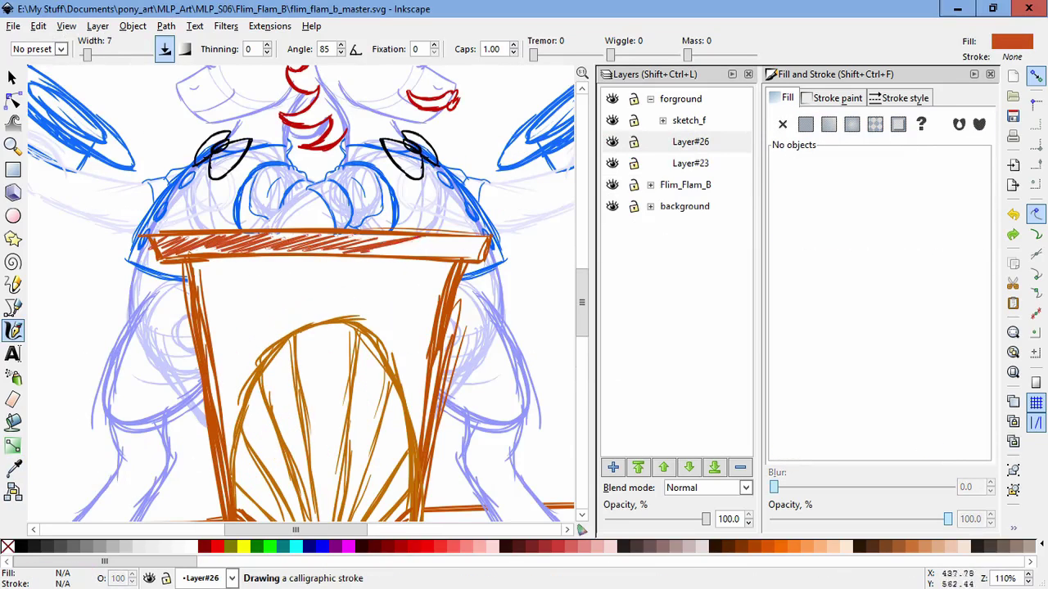
pyautogui.moveTo(371, 246); pyautogui.dragTo(475, 242)
pyautogui.moveTo(238, 261)
pyautogui.mouseDown()
pyautogui.moveTo(193, 287)
pyautogui.moveTo(187, 333)
pyautogui.moveTo(216, 354)
pyautogui.moveTo(385, 278)
pyautogui.moveTo(426, 311)
pyautogui.moveTo(414, 393)
pyautogui.mouseUp()
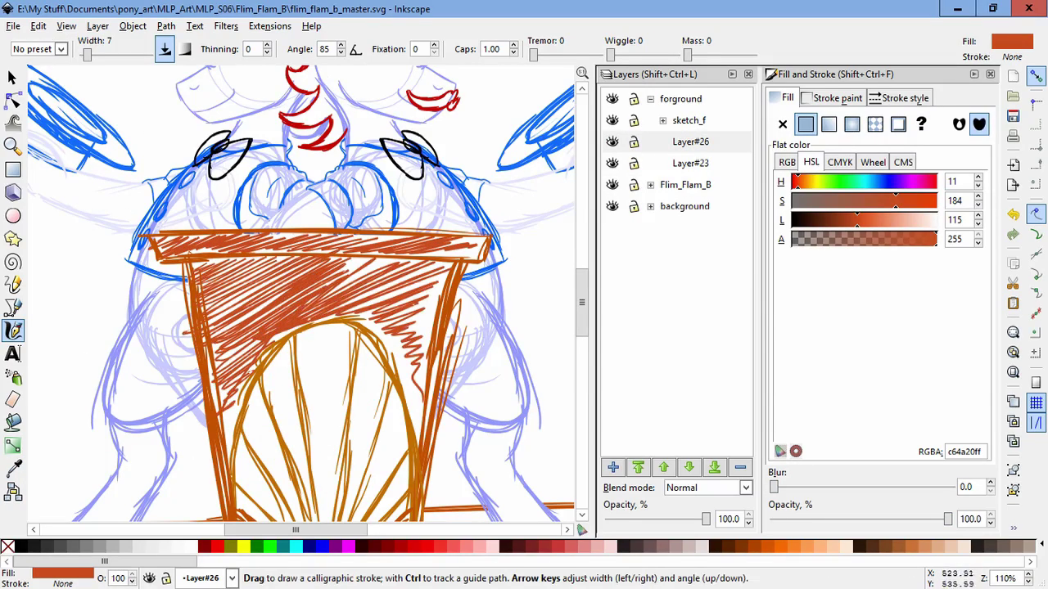
# - Add a layer directly above Layer#25 in the Flim_Flam_B group
pyautogui.scroll(-3, 373, 262)
pyautogui.hscroll(2, 373, 263)
pyautogui.press('-')
pyautogui.press('-')
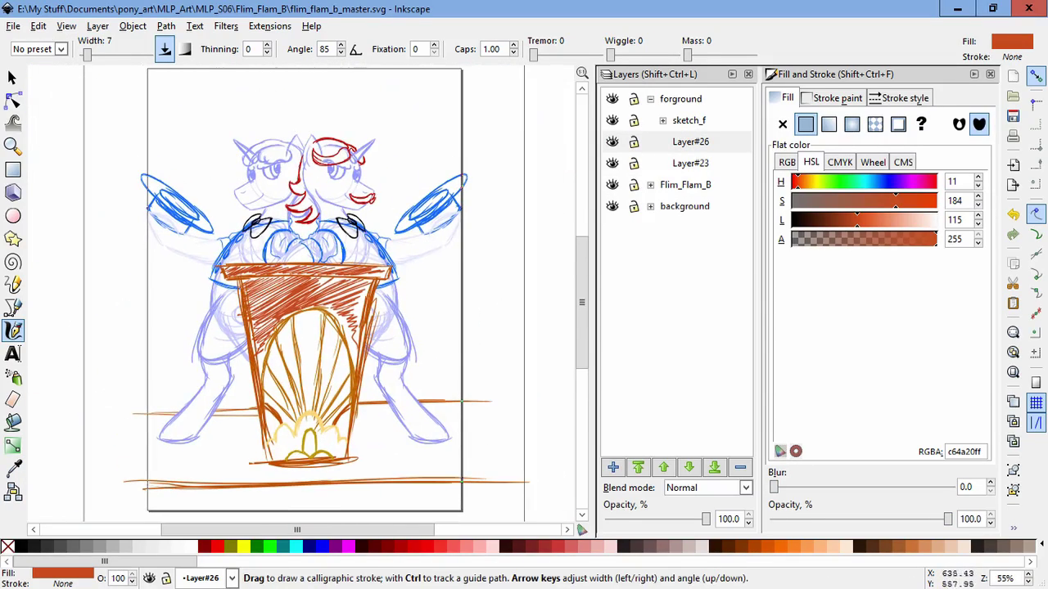
pyautogui.click(685, 184)
pyautogui.click(692, 142)
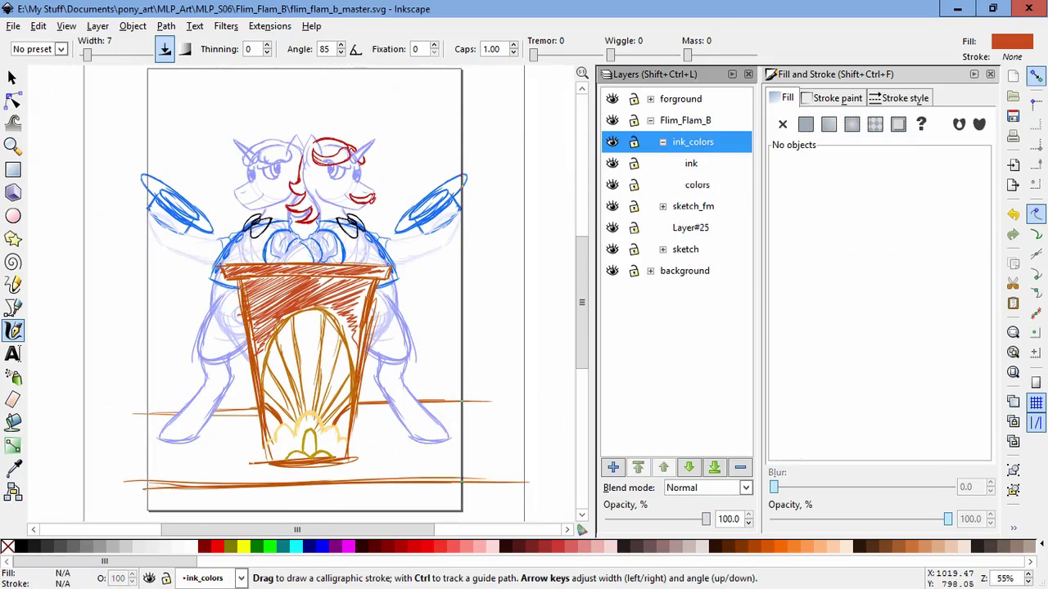
pyautogui.click(690, 185)
pyautogui.click(613, 467)
pyautogui.press('Return')
# - Pick the vest's blue (055fff) and hatch the left pony's vest with diagonal strokes on Layer#27
pyautogui.moveTo(472, 241); pyautogui.dragTo(445, 331)
pyautogui.press('Escape')
pyautogui.scroll(4, 266, 224)
pyautogui.scroll(3, 266, 224)
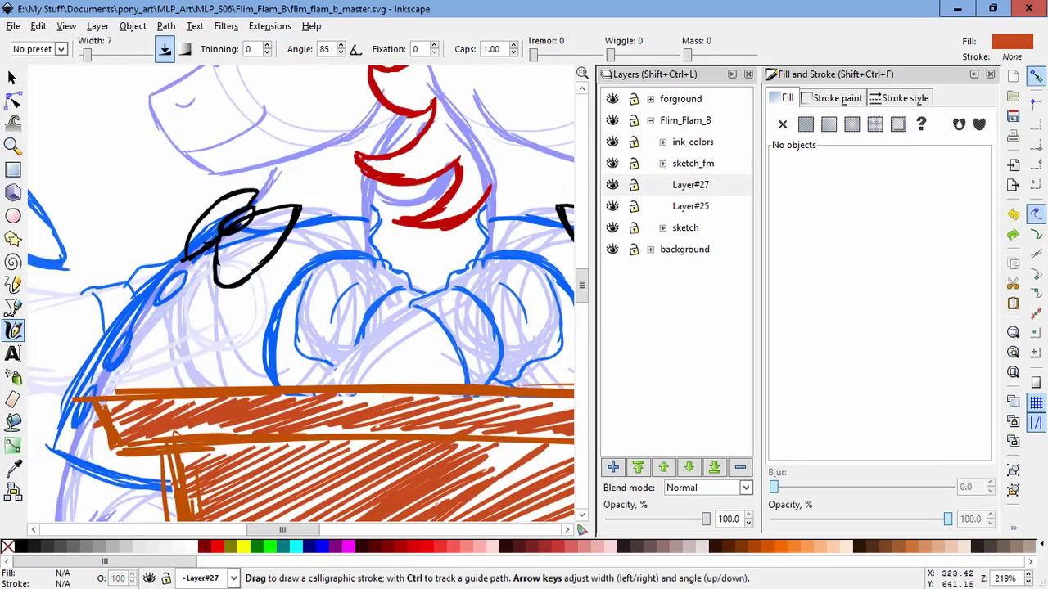
pyautogui.press('d')
pyautogui.press('c')
pyautogui.press('space')
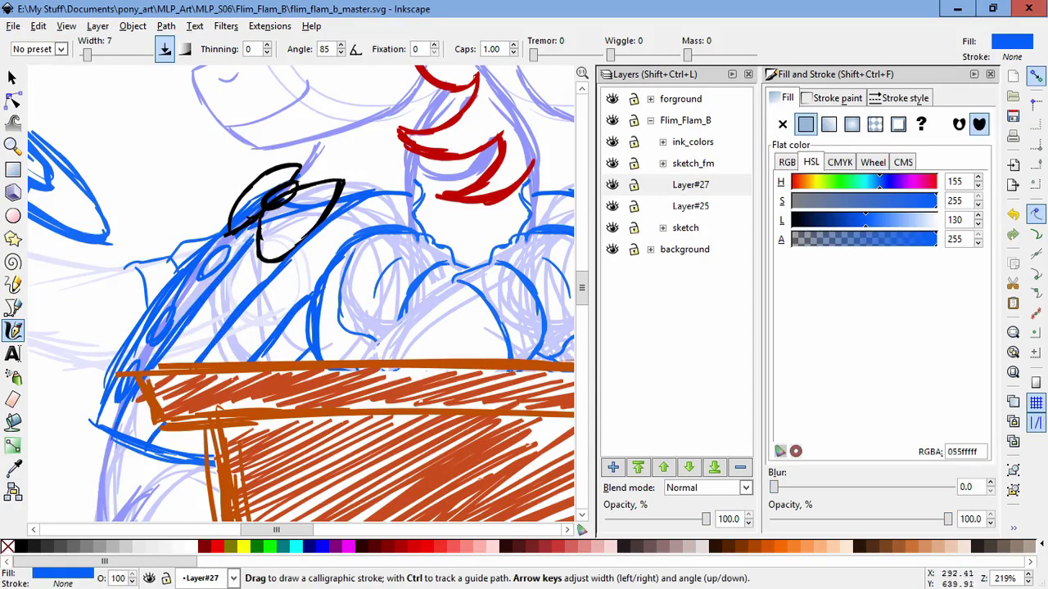
# - Move Layer#27 up so it sits between ink_colors and sketch_fm
pyautogui.hscroll(5, 301, 295)
pyautogui.hscroll(-3, 301, 295)
pyautogui.hscroll(2, 301, 295)
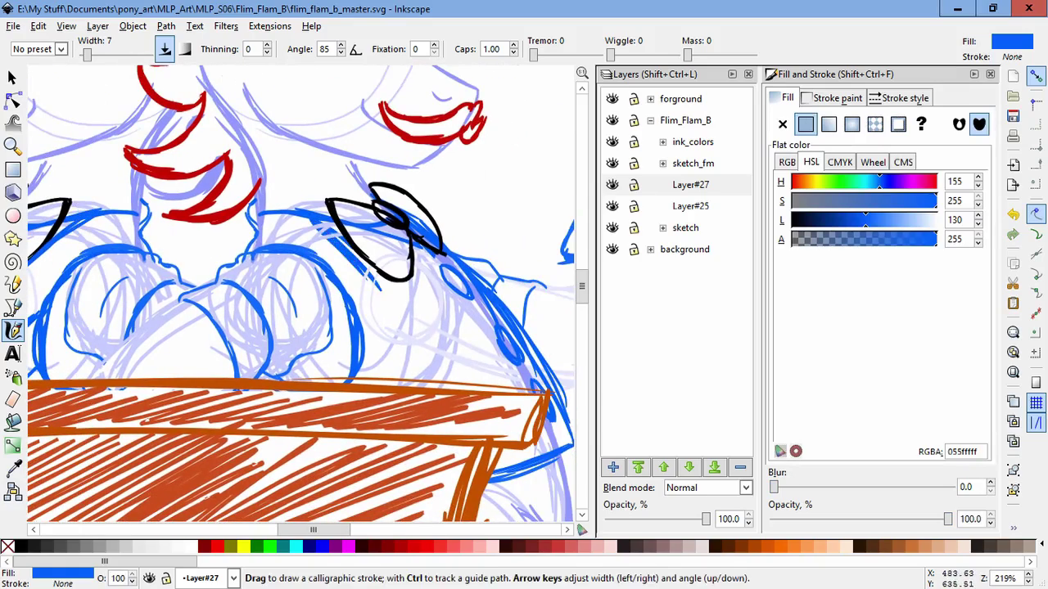
pyautogui.hotkey('shift', 'ctrl', 'pageup')
pyautogui.hotkey('shift', 'ctrl', 'pageup')
pyautogui.hotkey('shift', 'ctrl', 'pagedown')
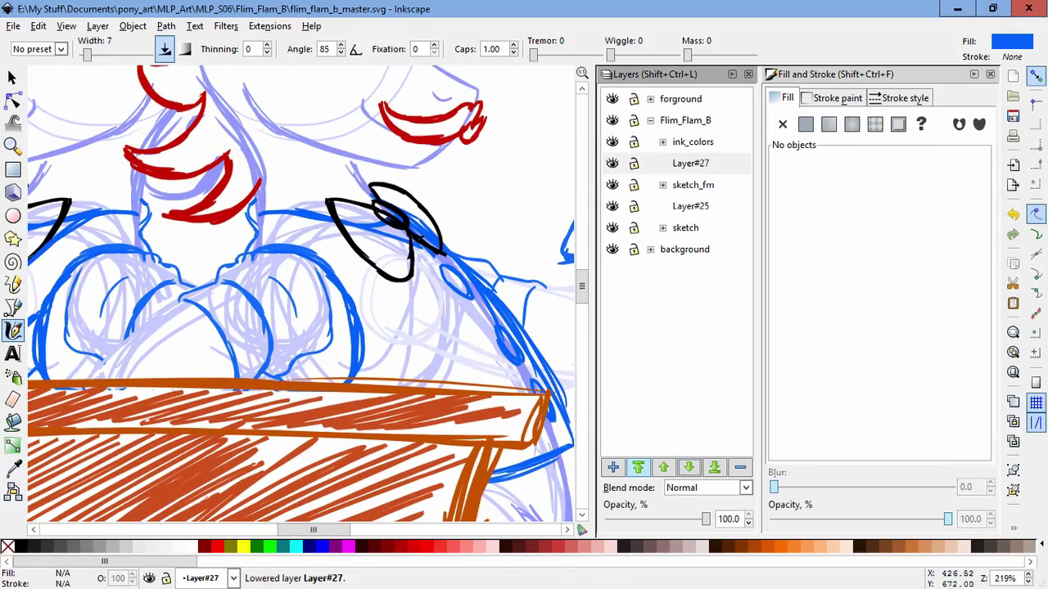
# - Hatch the right pony's vest with blue diagonal strokes from the shoulder down to the stand's rim, and save the file
pyautogui.moveTo(336, 239); pyautogui.dragTo(434, 378)
pyautogui.hscroll(2, 301, 295)
pyautogui.scroll(-1, 301, 295)
pyautogui.moveTo(314, 220); pyautogui.dragTo(391, 343)
pyautogui.moveTo(242, 235); pyautogui.dragTo(282, 299)
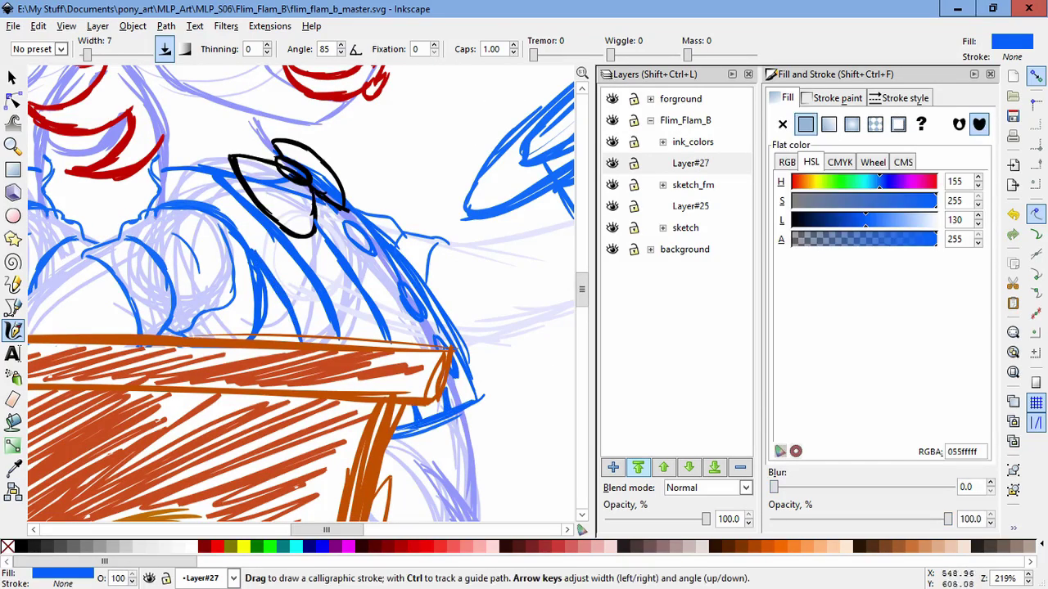
pyautogui.moveTo(393, 302); pyautogui.dragTo(419, 350)
pyautogui.moveTo(322, 208)
pyautogui.mouseDown()
pyautogui.moveTo(418, 349)
pyautogui.moveTo(434, 336)
pyautogui.moveTo(412, 334)
pyautogui.mouseUp()
pyautogui.press('-')
pyautogui.press('-')
pyautogui.press('5')
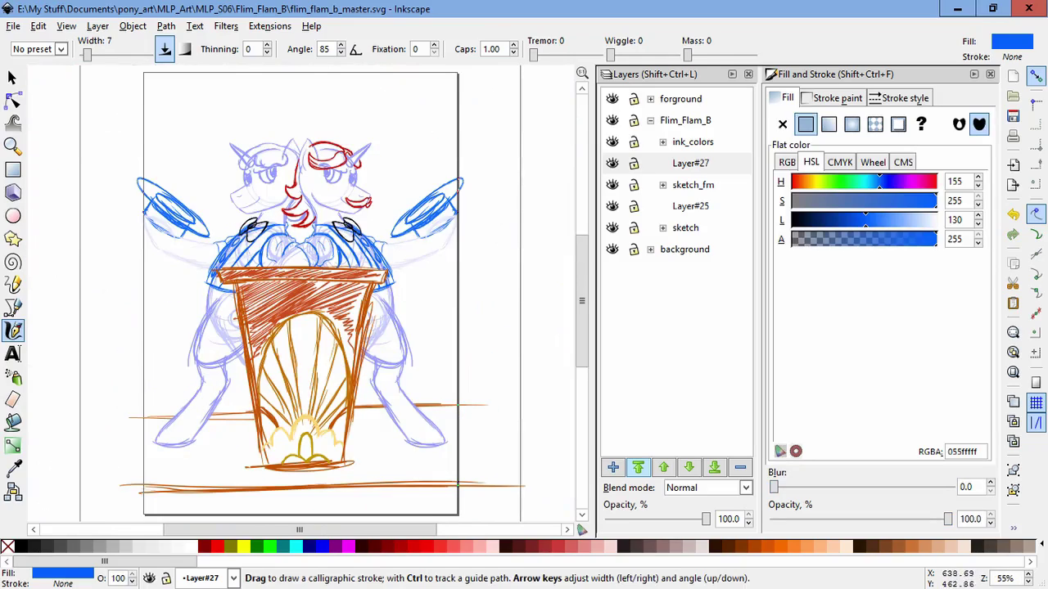
pyautogui.hotkey('ctrl', 's')
# - Select the stand's hatching on Layer#26 and darken it to a deeper reddish brown
pyautogui.click(690, 163)
pyautogui.click(650, 99)
pyautogui.click(691, 141)
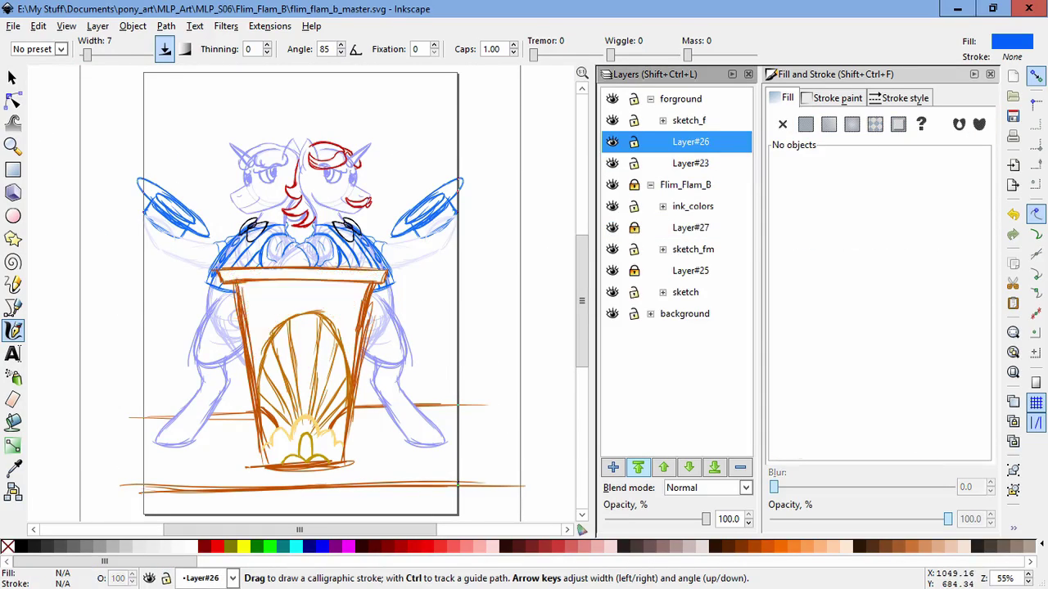
pyautogui.press('s')
pyautogui.click(385, 241)
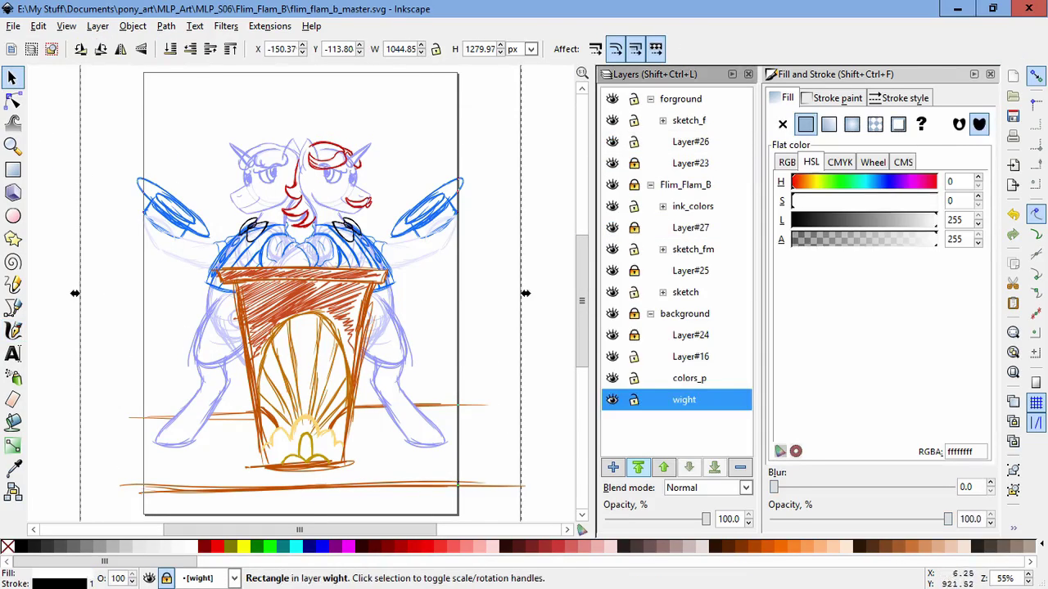
pyautogui.moveTo(205, 373); pyautogui.dragTo(385, 242)
pyautogui.press('Escape')
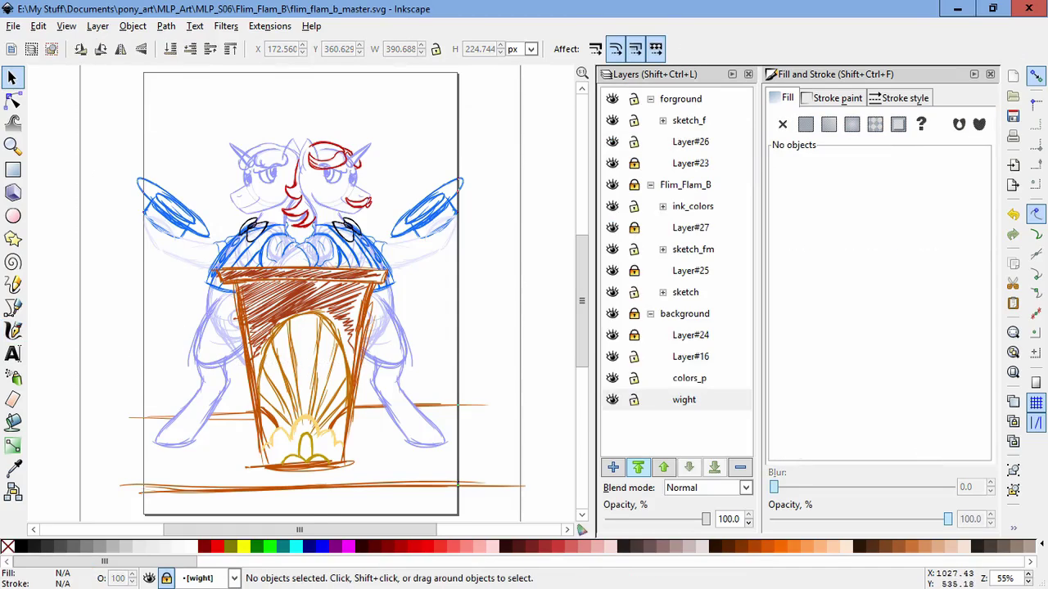
# - Unlock Flim_Flam_B, make Layer#27 the current layer and pick the vest's blue (055fff) for calligraphy strokes
pyautogui.click(684, 400)
pyautogui.click(633, 163)
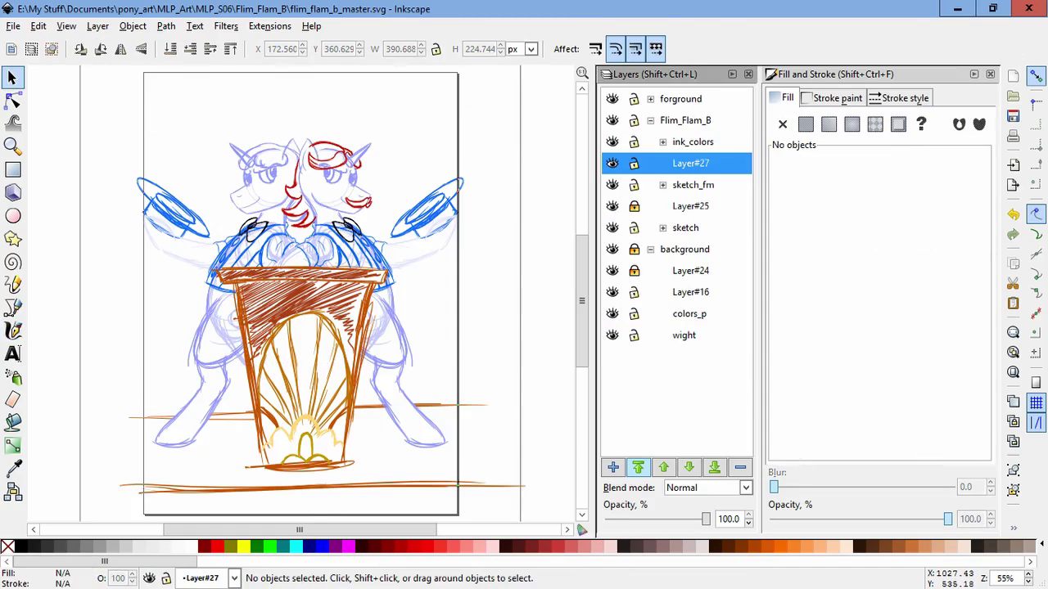
pyautogui.press('d')
pyautogui.scroll(6, 253, 244)
pyautogui.press('c')
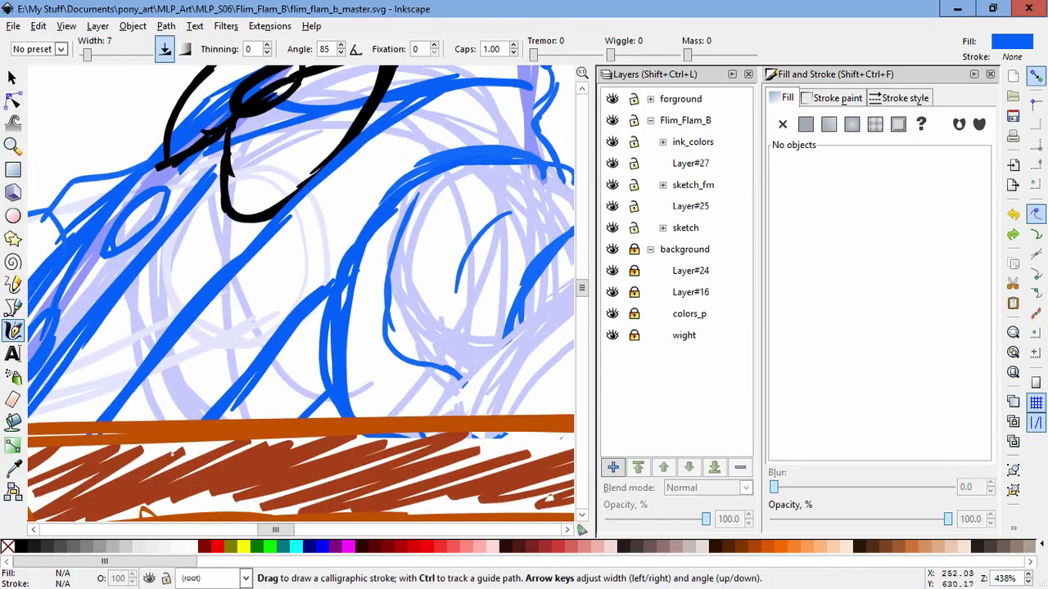
pyautogui.moveTo(240, 190)
pyautogui.mouseDown()
pyautogui.moveTo(129, 288)
pyautogui.moveTo(49, 410)
pyautogui.mouseUp()
pyautogui.moveTo(270, 306)
pyautogui.mouseDown()
pyautogui.moveTo(238, 418)
pyautogui.moveTo(360, 253)
pyautogui.mouseUp()
pyautogui.press('space')
pyautogui.moveTo(209, 322); pyautogui.dragTo(164, 365)
pyautogui.hotkey('ctrl', 'z')
pyautogui.hotkey('ctrl', 'z')
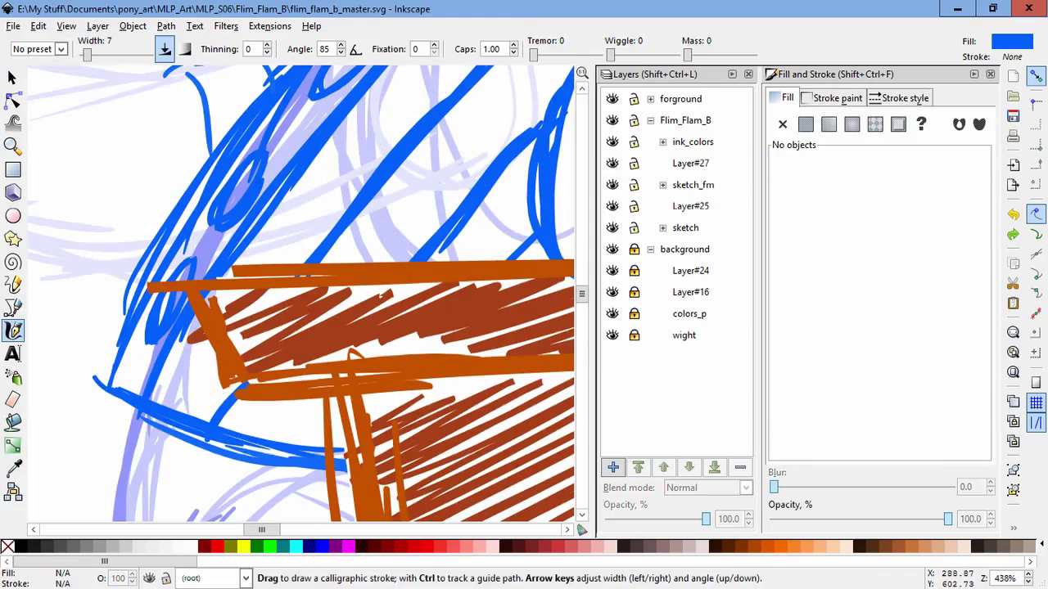
# - Fill the gaps in the left pony's vest with dense blue zigzag hatching down to the hem beside the stand
pyautogui.scroll(5, 303, 294)
pyautogui.moveTo(344, 208); pyautogui.dragTo(156, 372)
pyautogui.moveTo(409, 318); pyautogui.dragTo(316, 429)
pyautogui.scroll(-5, 303, 295)
pyautogui.press('-')
pyautogui.scroll(-2, 303, 295)
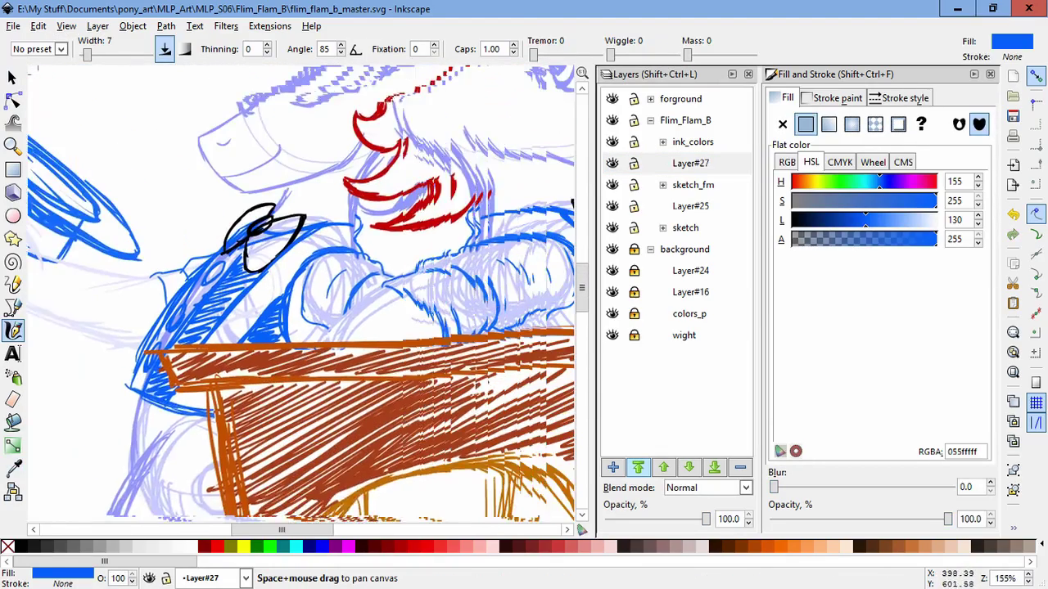
# - Fill the right pony's vest with matching blue zigzag hatching, including the hem below the stand's rim
pyautogui.hscroll(-3, 303, 295)
pyautogui.hscroll(3, 303, 295)
pyautogui.moveTo(356, 273)
pyautogui.mouseDown()
pyautogui.moveTo(385, 283)
pyautogui.moveTo(459, 397)
pyautogui.mouseUp()
pyautogui.moveTo(298, 465); pyautogui.dragTo(106, 357)
pyautogui.moveTo(406, 344)
pyautogui.mouseDown()
pyautogui.moveTo(403, 369)
pyautogui.moveTo(429, 387)
pyautogui.mouseUp()
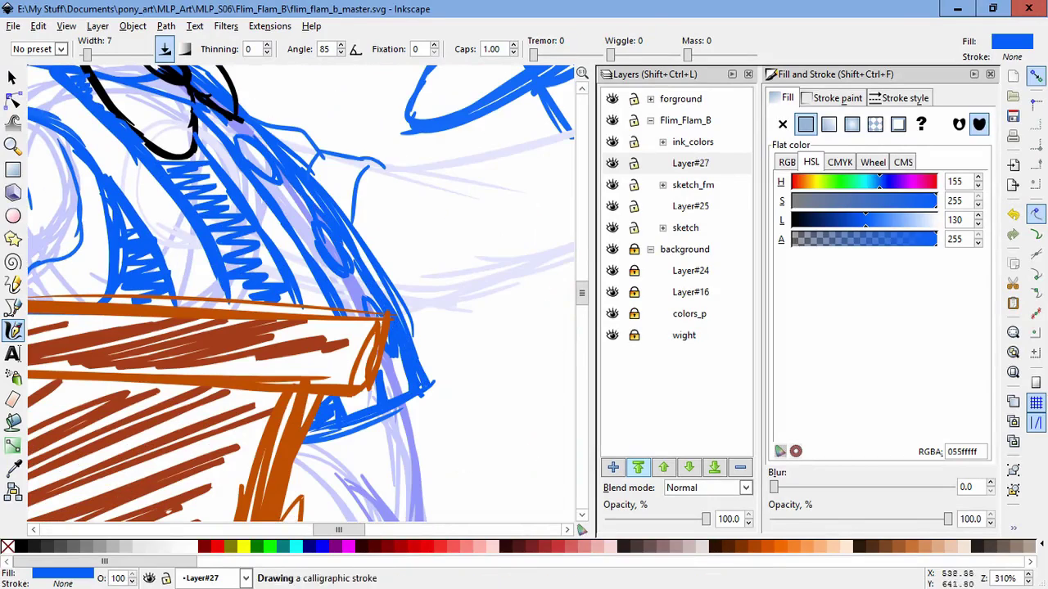
pyautogui.press('-')
pyautogui.press('-')
pyautogui.press('-')
pyautogui.press('-')
pyautogui.press('-')
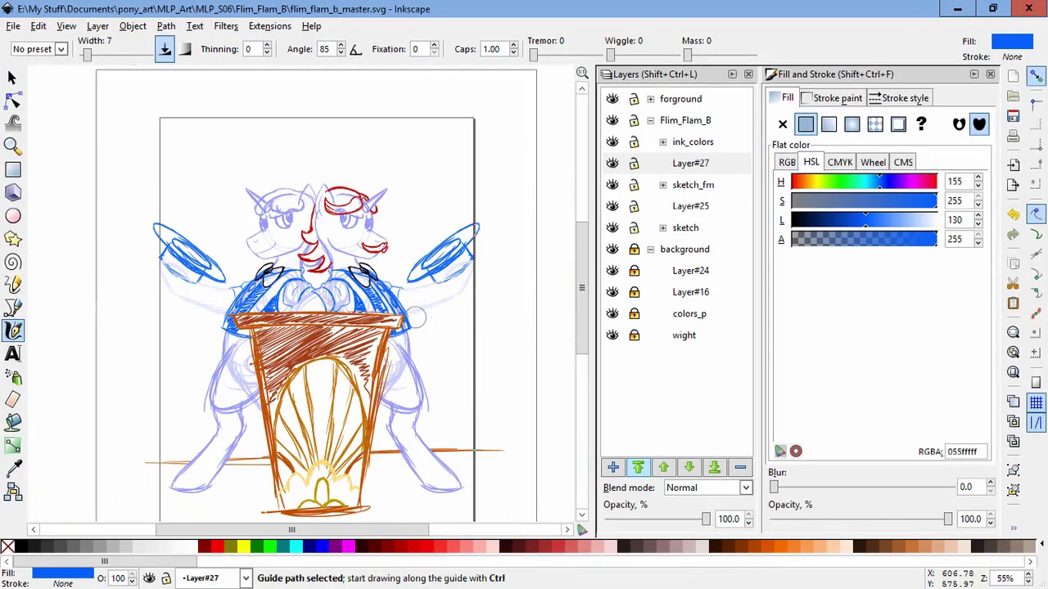
pyautogui.scroll(-1, 311, 294)
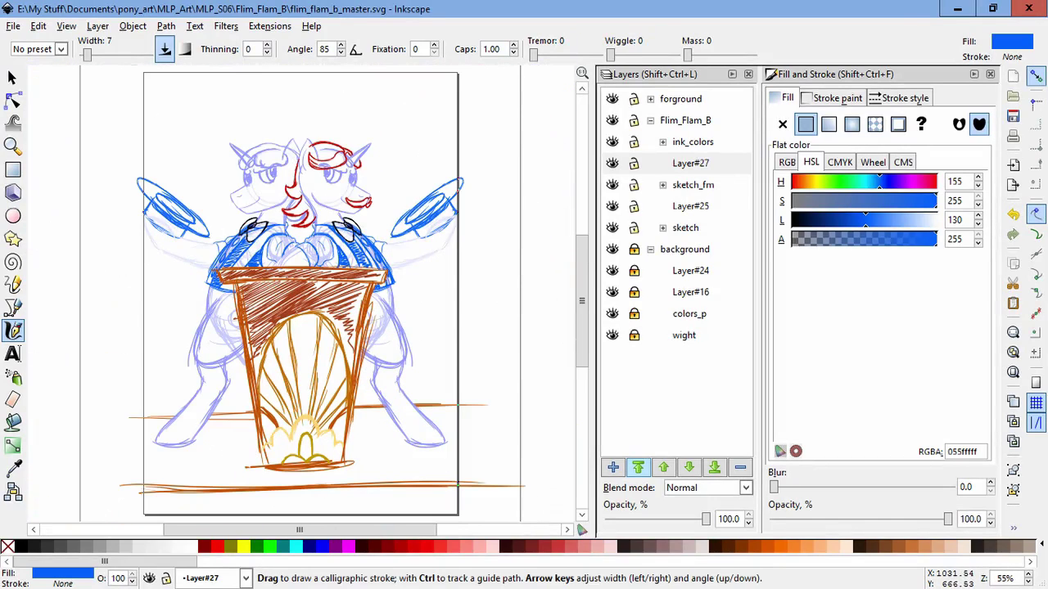
pyautogui.press('s')
pyautogui.moveTo(129, 169); pyautogui.dragTo(221, 264)
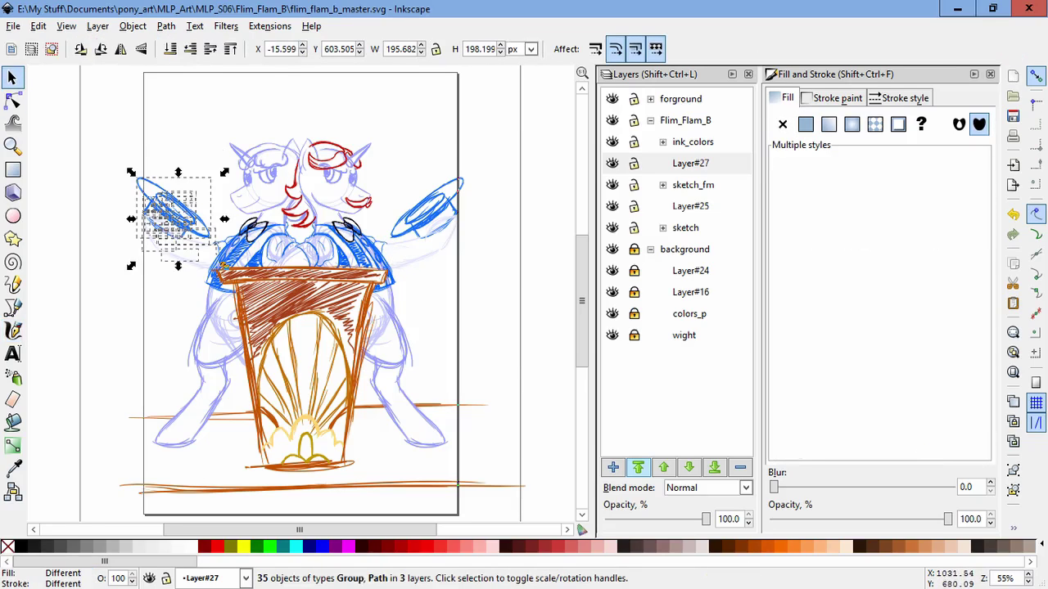
pyautogui.press('Escape')
pyautogui.scroll(2, 206, 176)
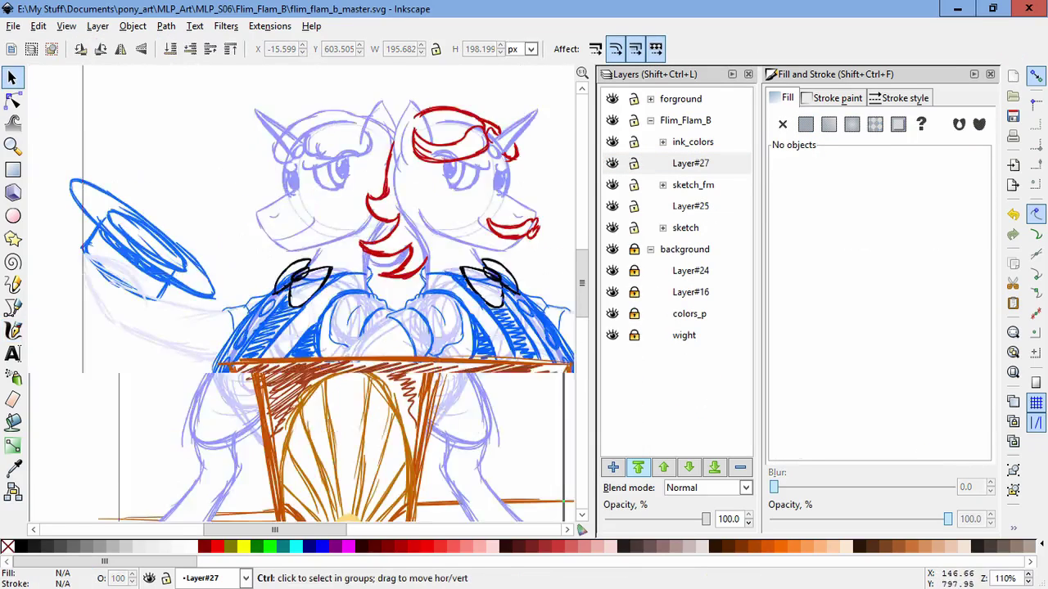
pyautogui.scroll(1, 134, 159)
pyautogui.moveTo(134, 158); pyautogui.dragTo(333, 297)
pyautogui.press('Escape')
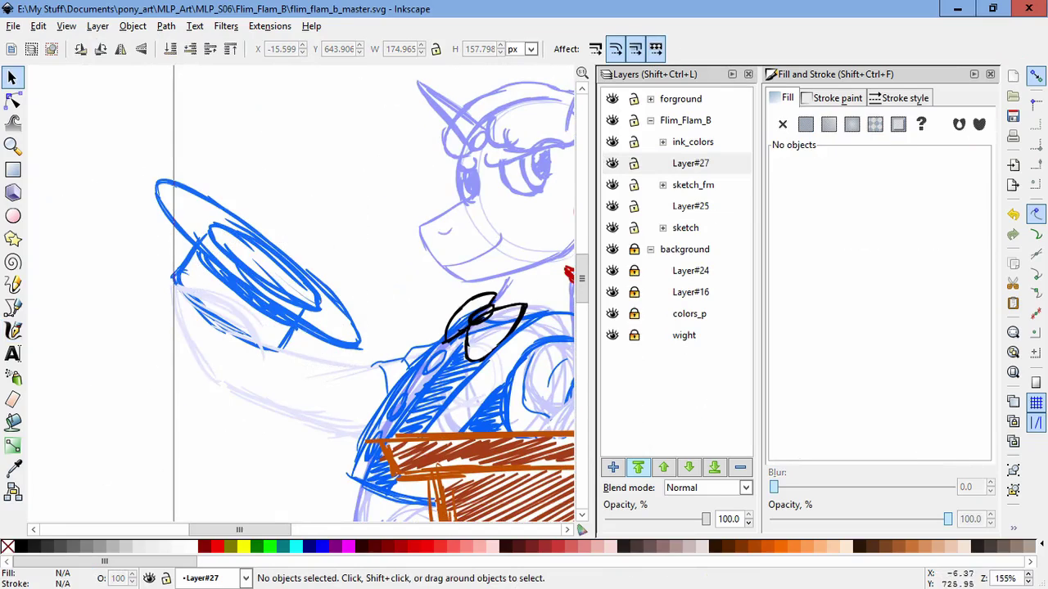
pyautogui.moveTo(240, 172)
pyautogui.mouseDown()
pyautogui.moveTo(303, 264)
pyautogui.moveTo(352, 295)
pyautogui.mouseUp()
pyautogui.moveTo(270, 245); pyautogui.dragTo(339, 176)
pyautogui.press('Escape')
pyautogui.press('Escape')
pyautogui.press('5')
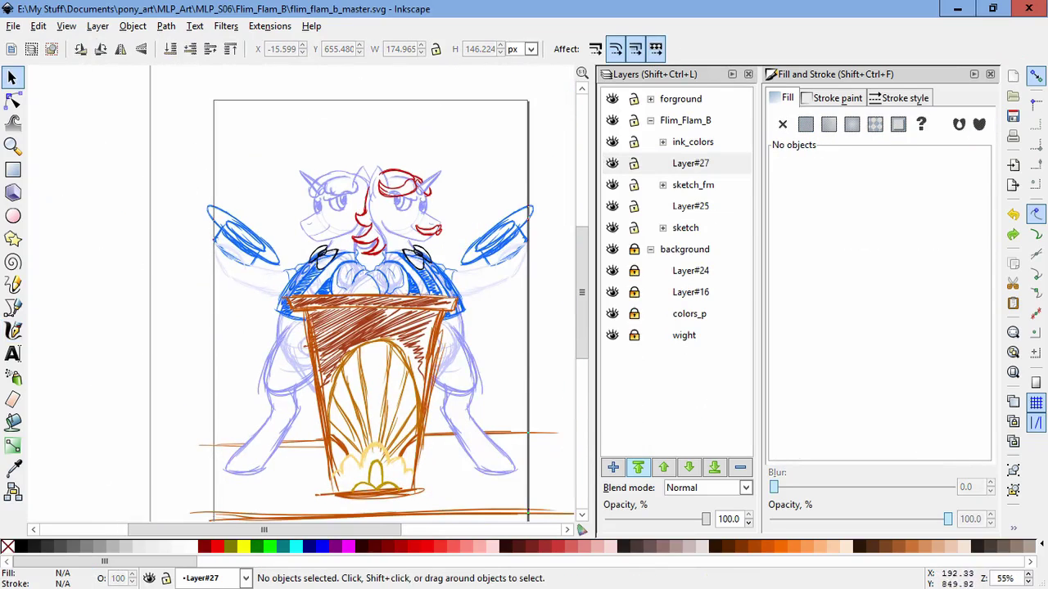
# - Select the left hat's strokes and recolour them yellow with hue 45 and lightness 129
pyautogui.moveTo(198, 187); pyautogui.dragTo(290, 280)
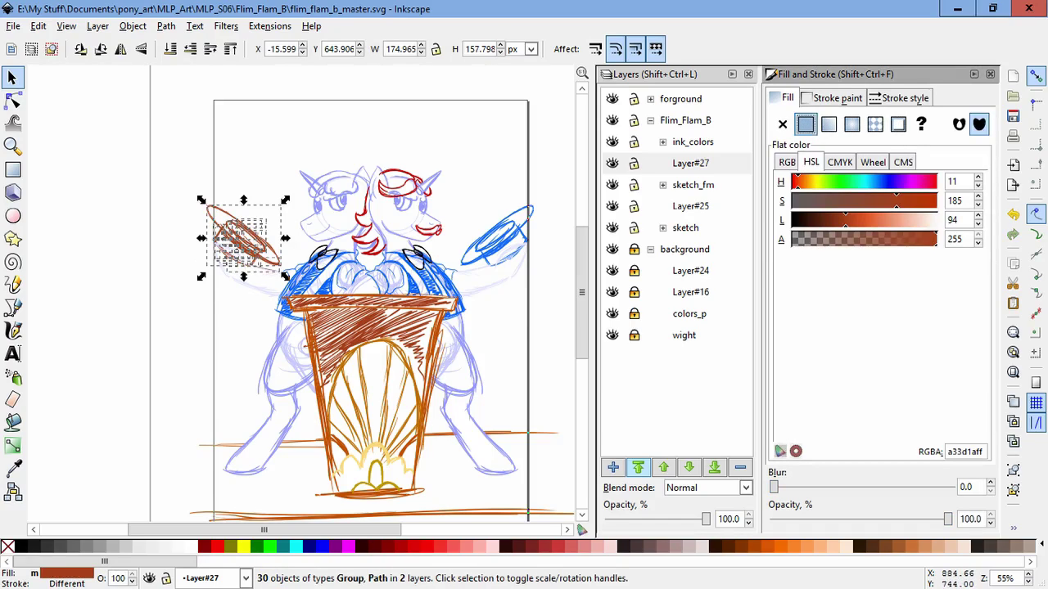
pyautogui.moveTo(799, 182); pyautogui.dragTo(817, 182)
pyautogui.moveTo(845, 219); pyautogui.dragTo(870, 219)
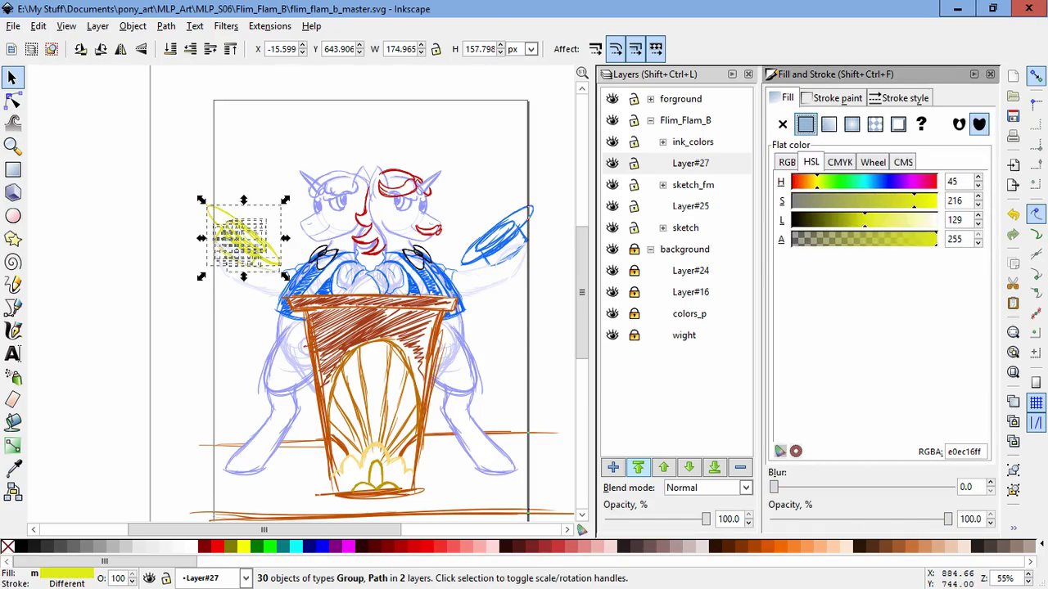
pyautogui.press('Escape')
# - Select the right hat's strokes and give them the left hat's yellow (d3dd25) by sampling it
pyautogui.scroll(3, 269, 215)
pyautogui.press('`')
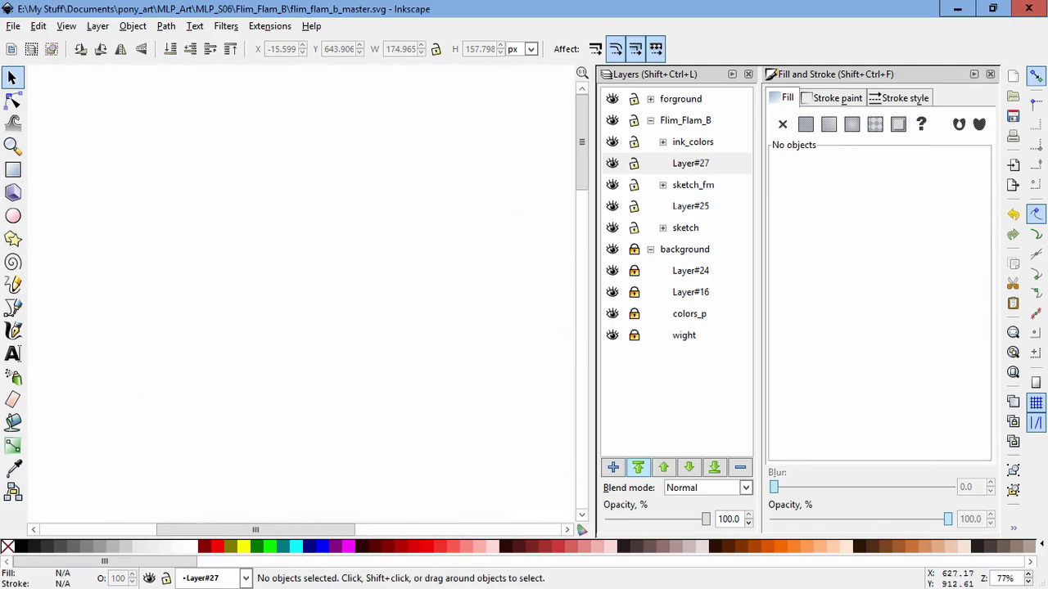
pyautogui.moveTo(316, 141); pyautogui.dragTo(383, 201)
pyautogui.moveTo(438, 266); pyautogui.dragTo(327, 129)
pyautogui.press('d')
pyautogui.click(49, 229)
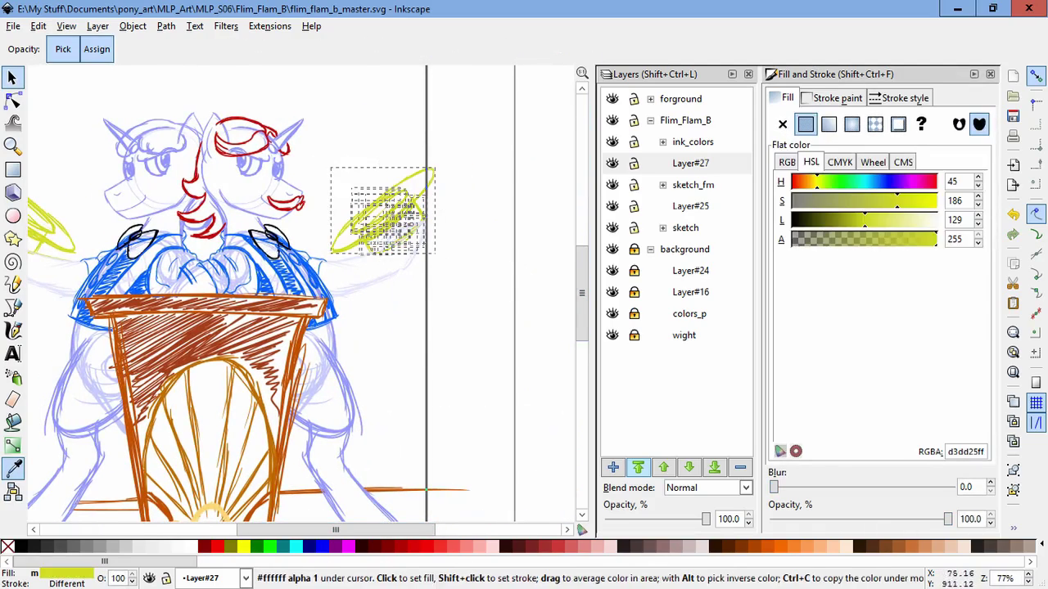
pyautogui.click(12, 76)
pyautogui.press('Escape')
pyautogui.press('5')
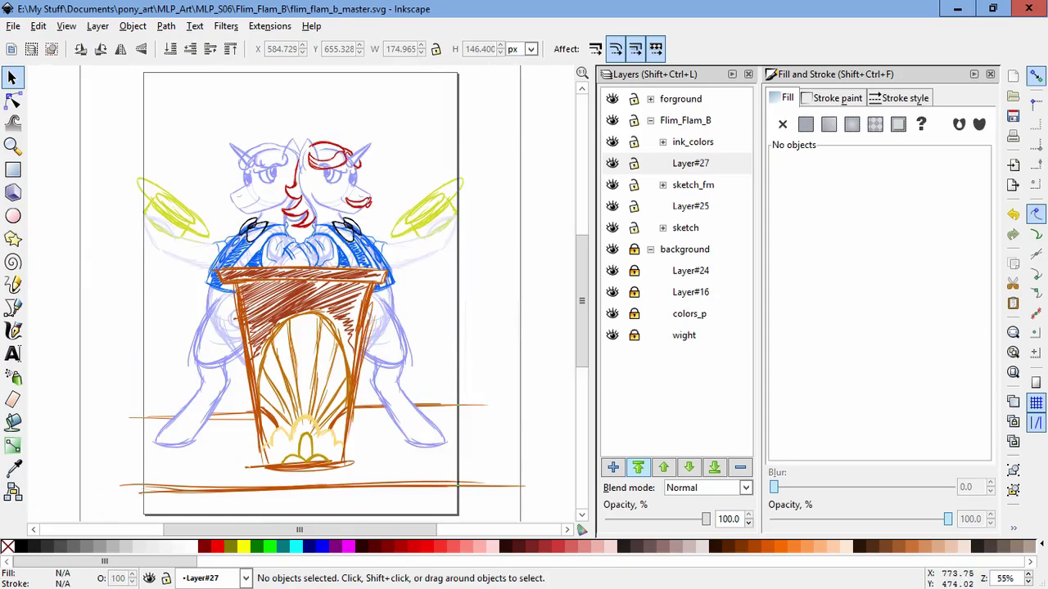